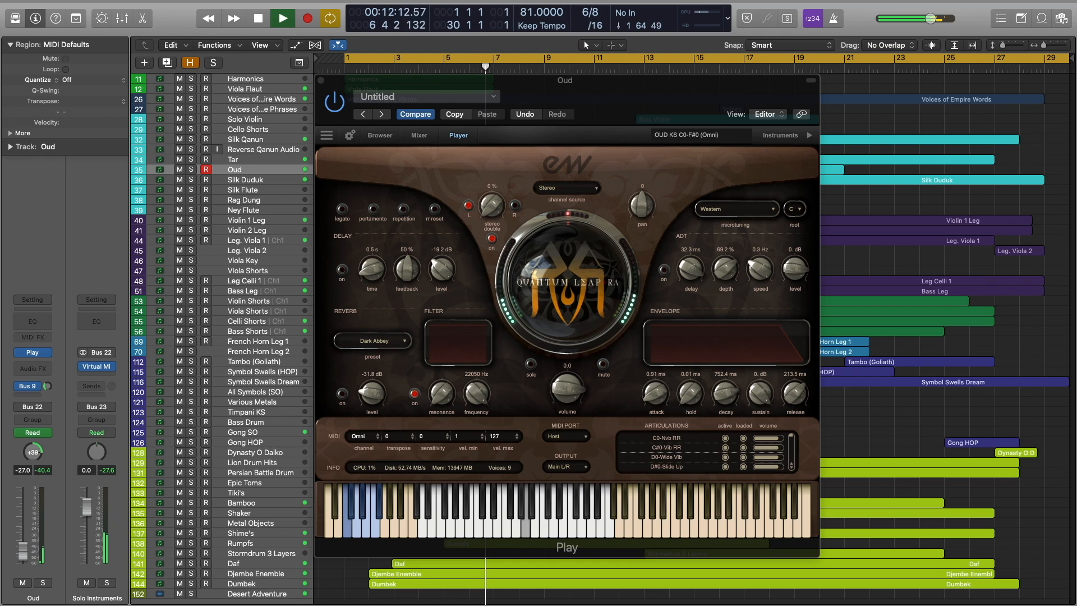
- During playback, view the instrument plug-ins of the Tar, Ney Flute, Silk Qanun, Djembe Enemble and Silk Duduk tracks
key("Up")
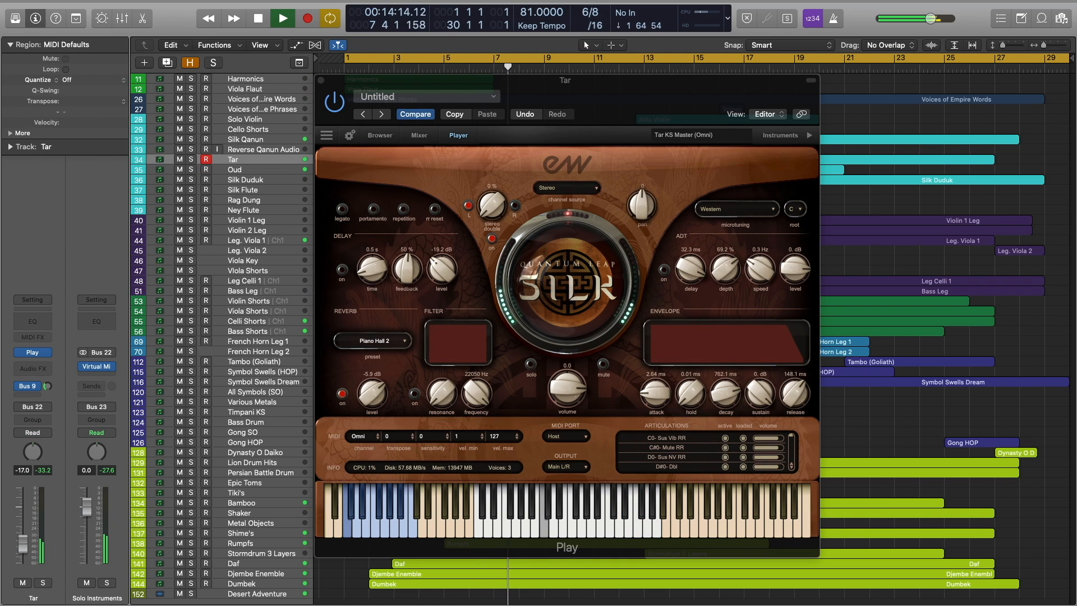
left_click(244, 210)
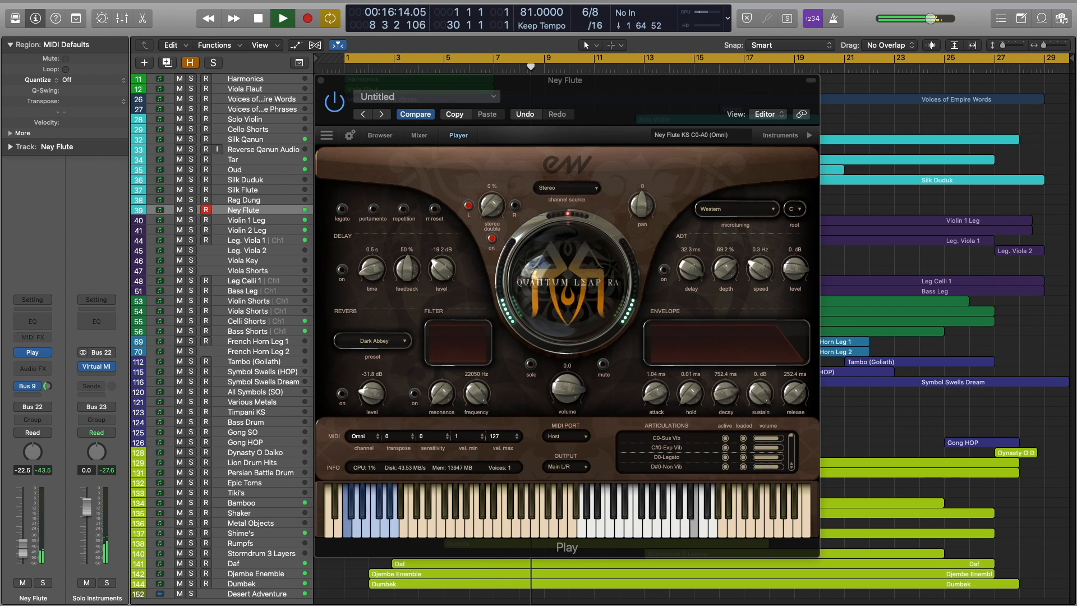
left_click(245, 139)
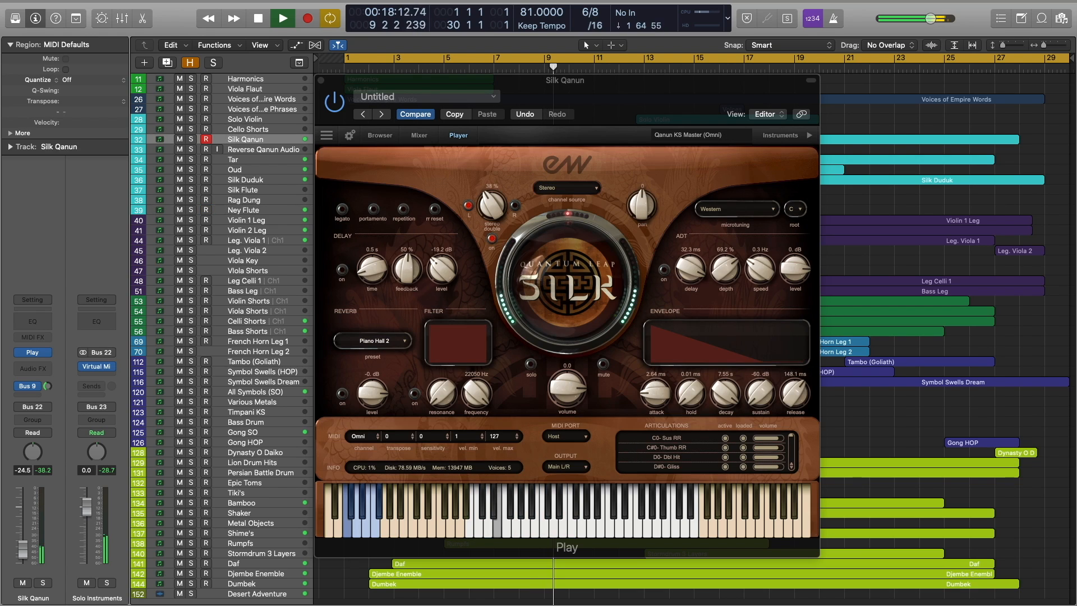
left_click(256, 573)
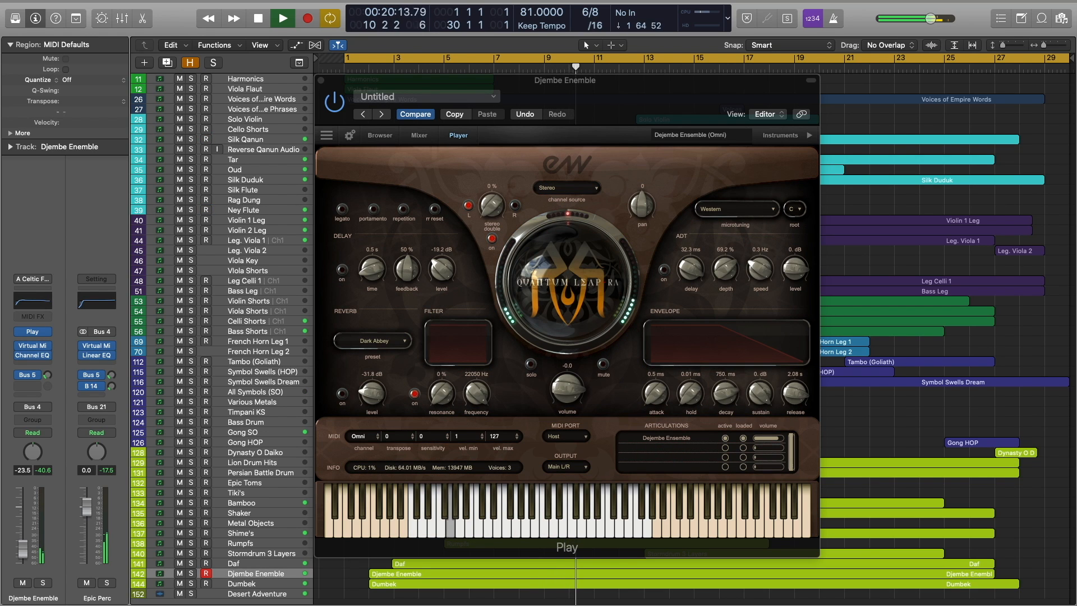
left_click(245, 180)
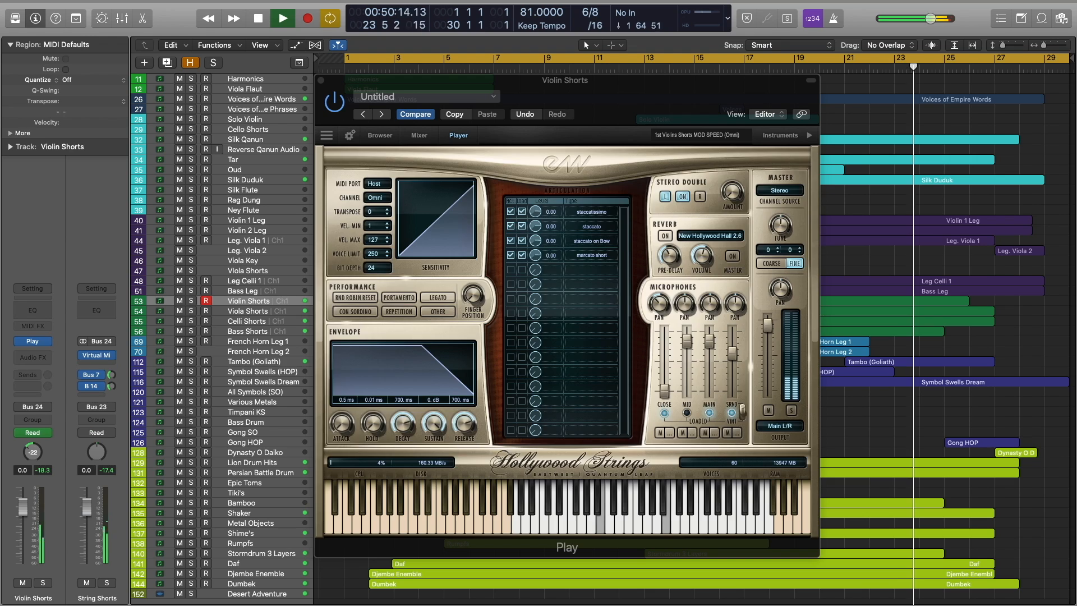
- View the instruments on the Tambo (Goliath), Silk Qanun, Violin Shorts, Dumbek and Voices of Empire Words tracks during playback
left_click(254, 361)
left_click(245, 140)
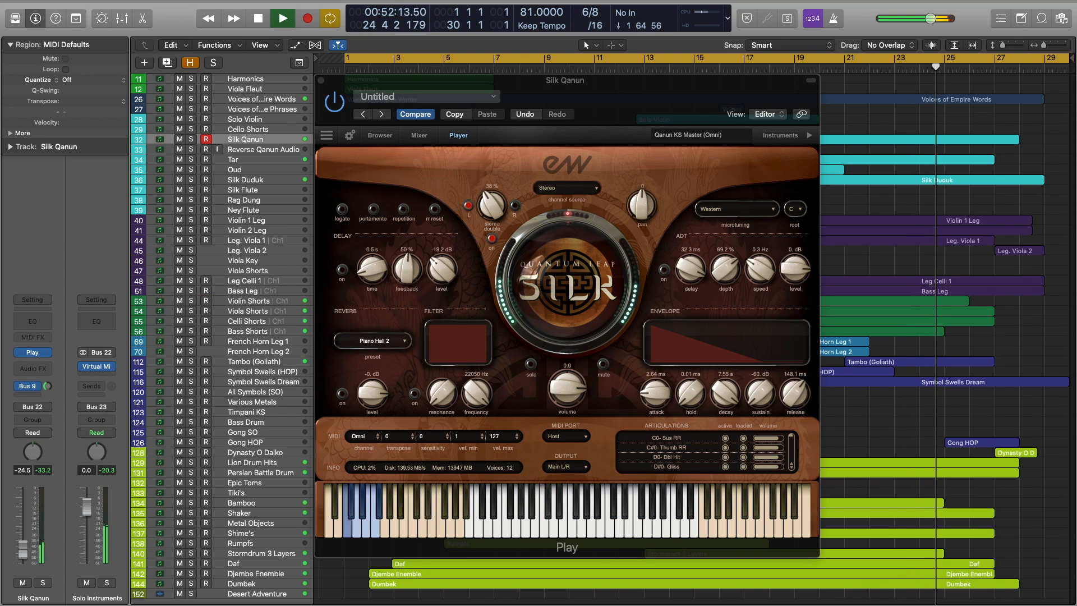
left_click(248, 301)
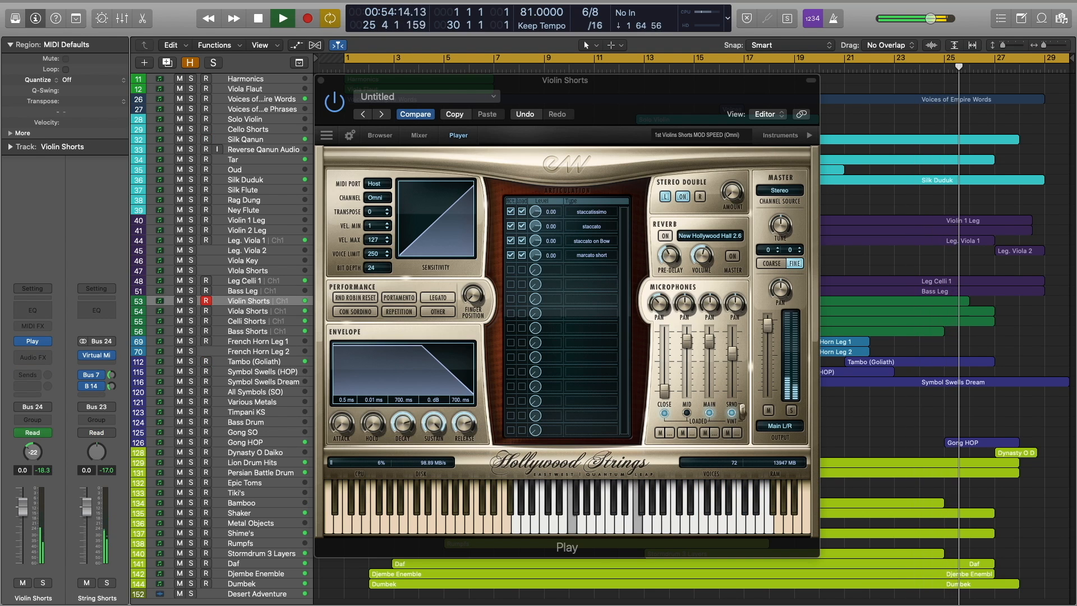
left_click(242, 584)
left_click(261, 99)
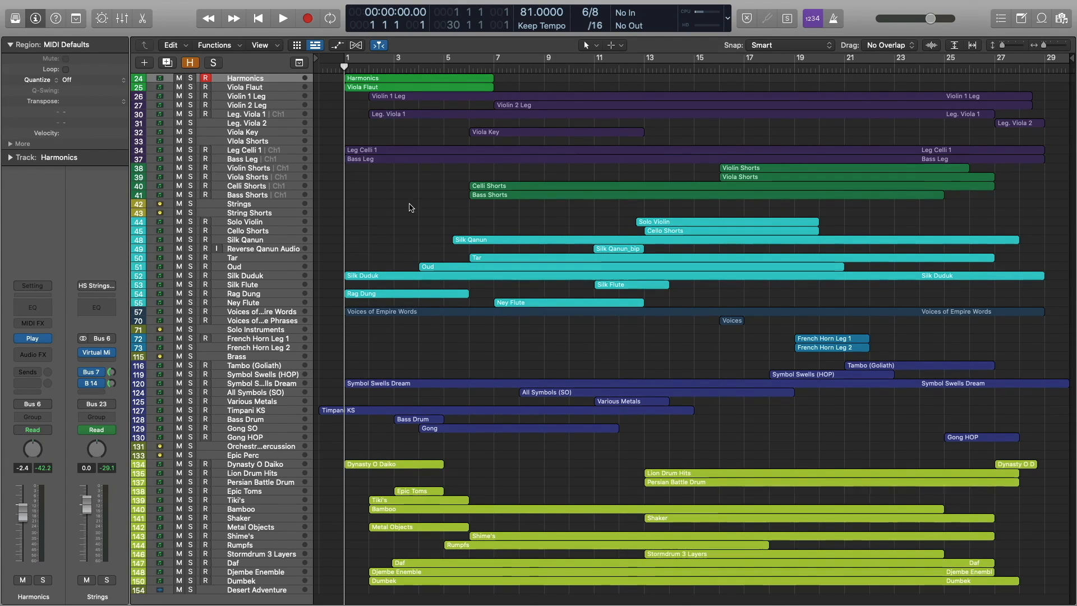
- Play the full arrangement from bar 1 to about bar 6 and solo the Strings bus
key("space")
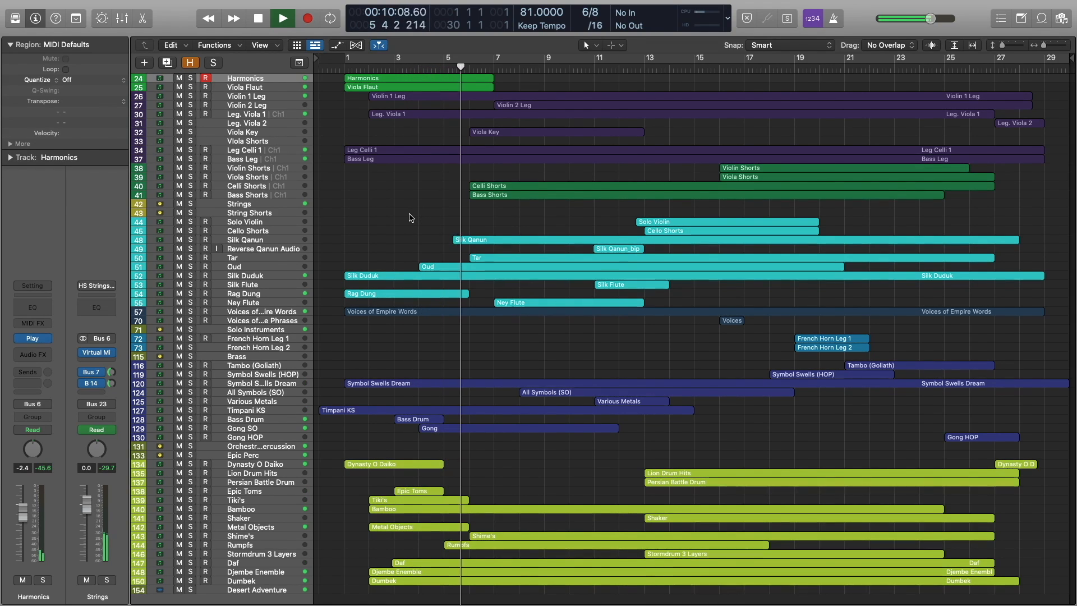
key("space")
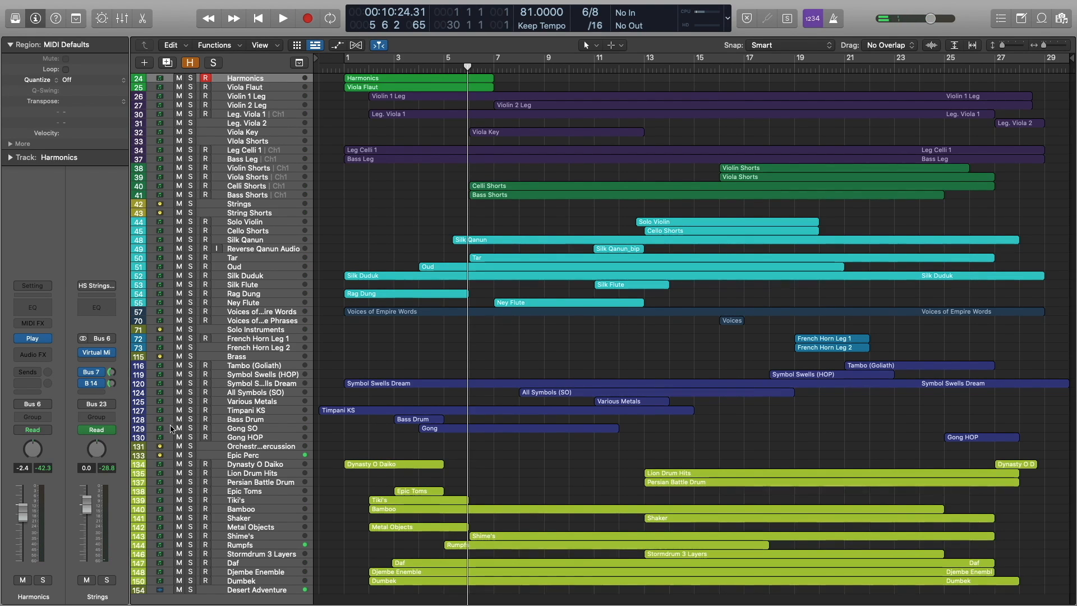
left_click(106, 580)
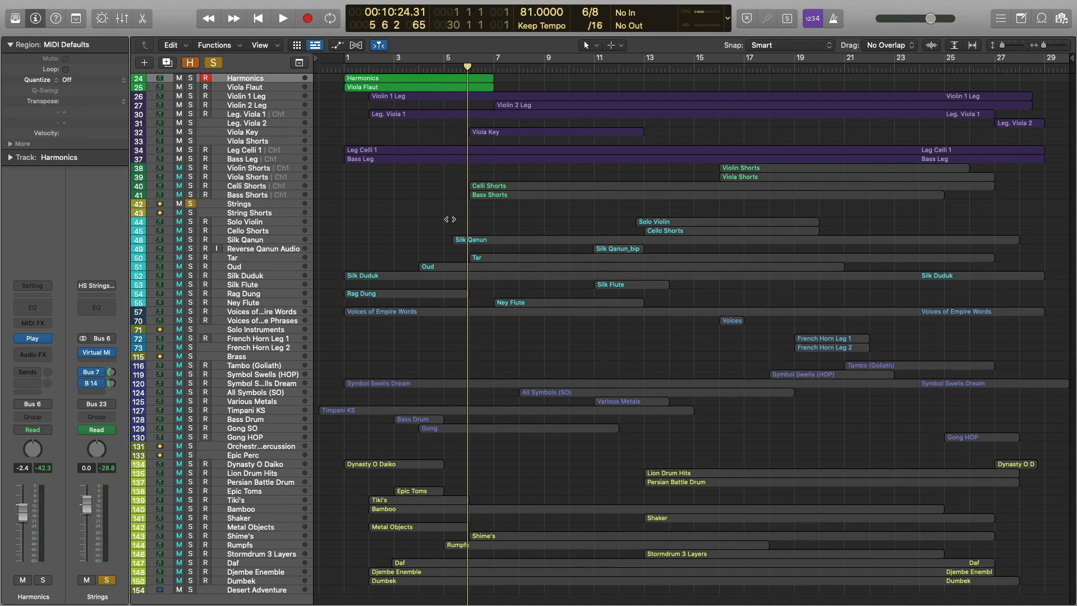
- Enlarge the track view and show the Harmonics and Viola Flaut regions together in the Piano Roll
scroll(434, 221, "up", 10)
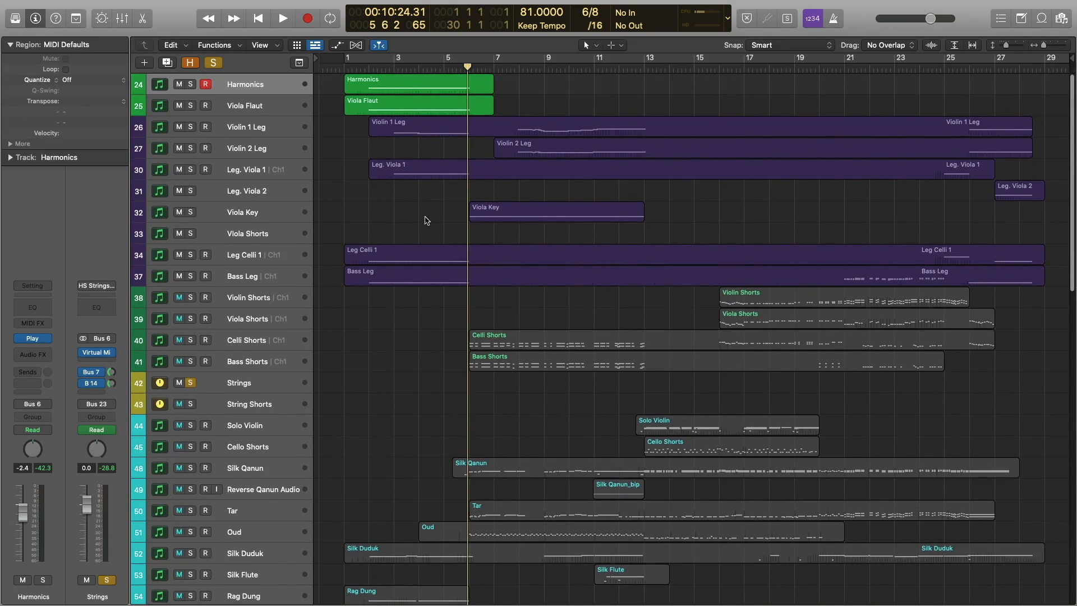
double_click(395, 87)
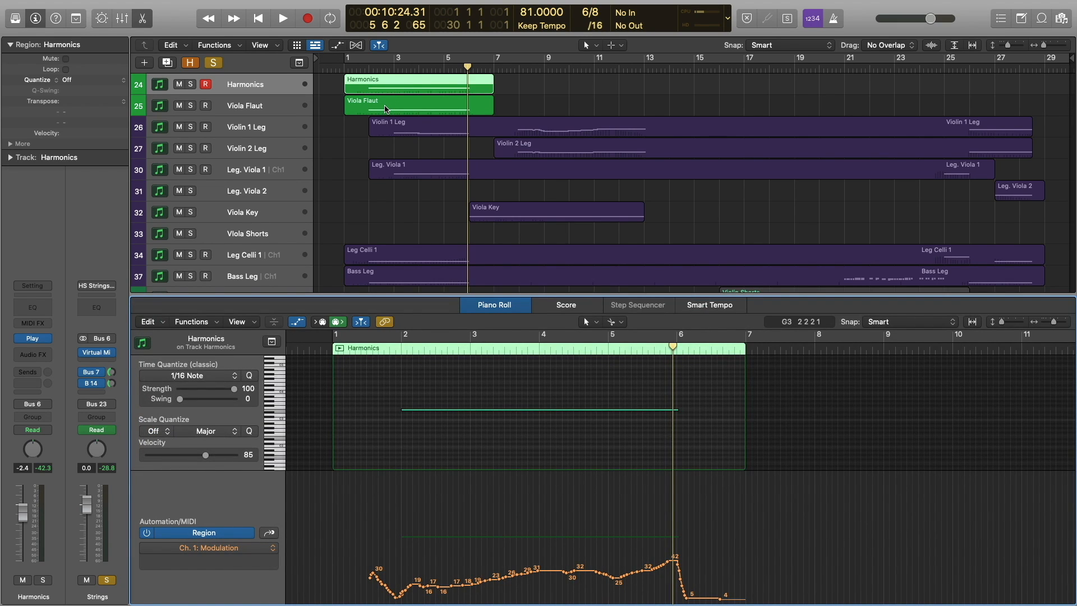
left_click(385, 110, "shift")
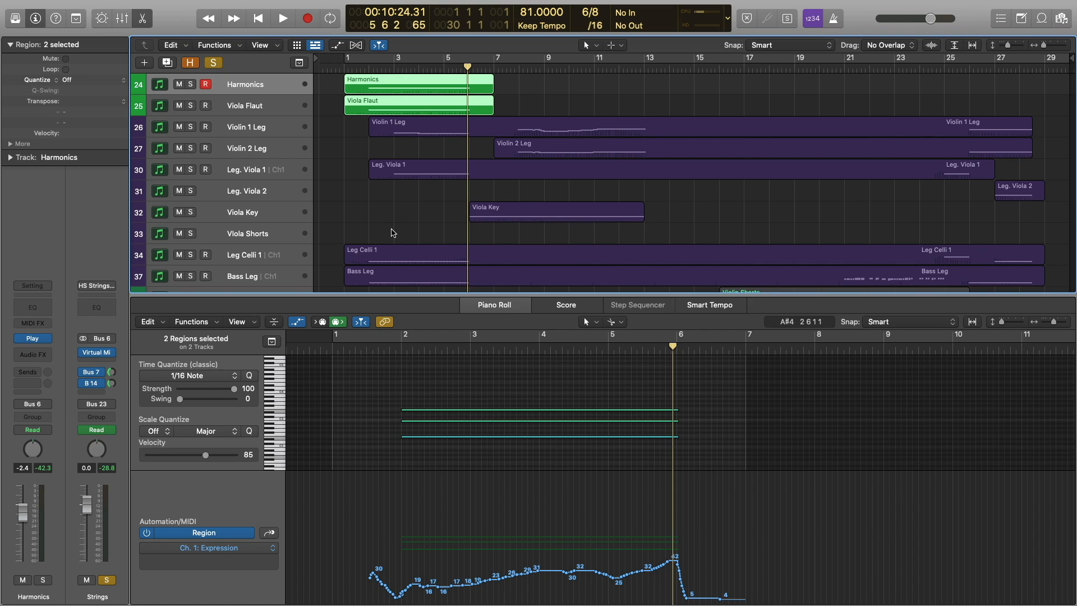
- Add the Leg Celli 1 and Bass Leg regions to the Piano Roll selection and audition their opening low notes
left_click_drag(392, 233, 401, 280)
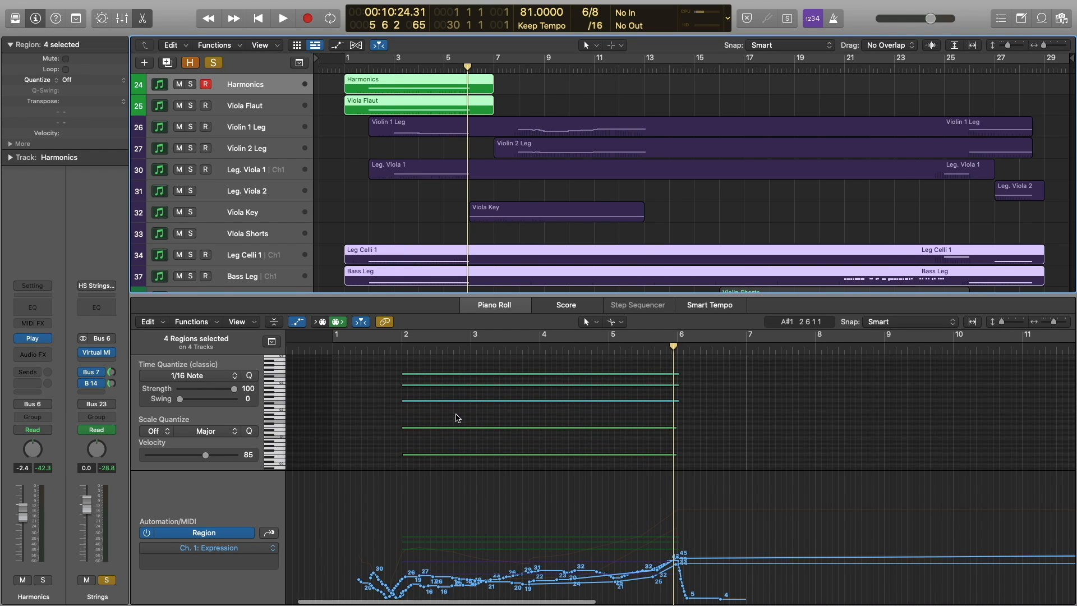
left_click(447, 455)
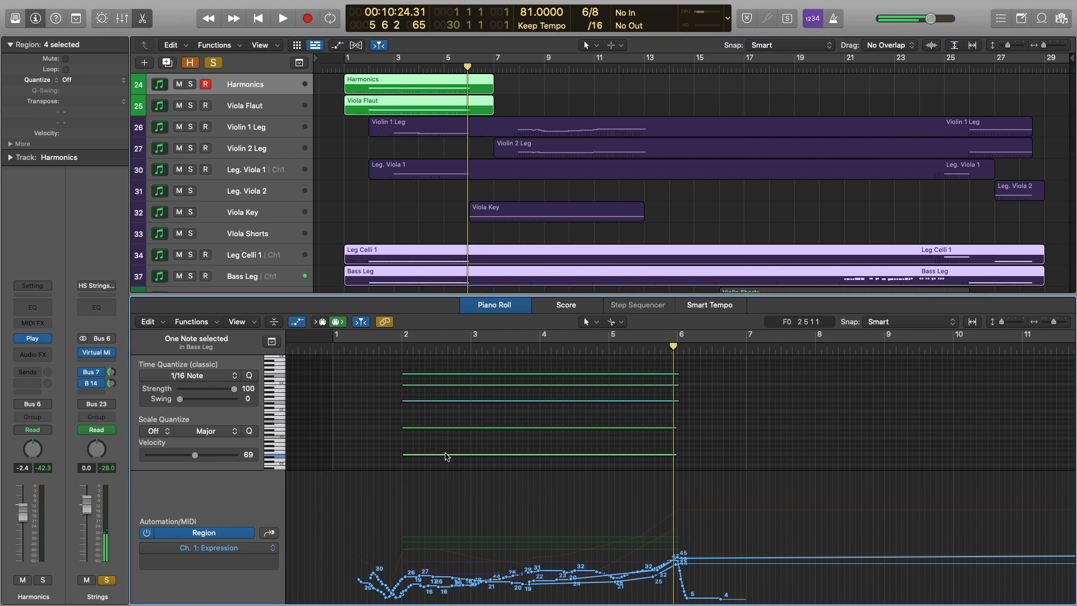
left_click(451, 428)
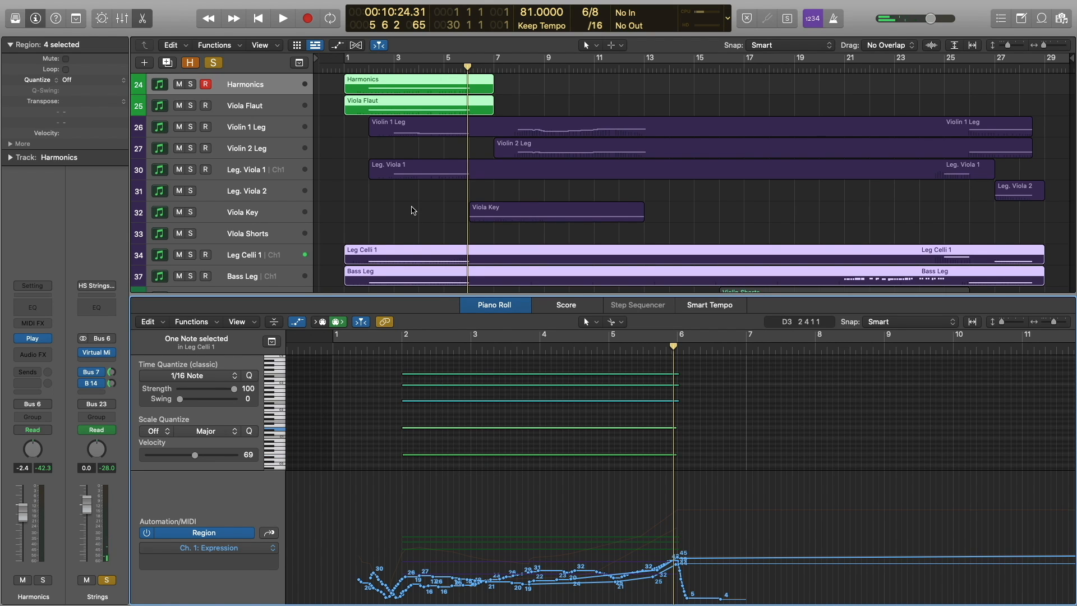
- Add the Leg. Viola 1 and Violin 1 Leg regions to the selection and play the soloed strings from just before bar 2 to bar 6
left_click_drag(407, 206, 402, 133)
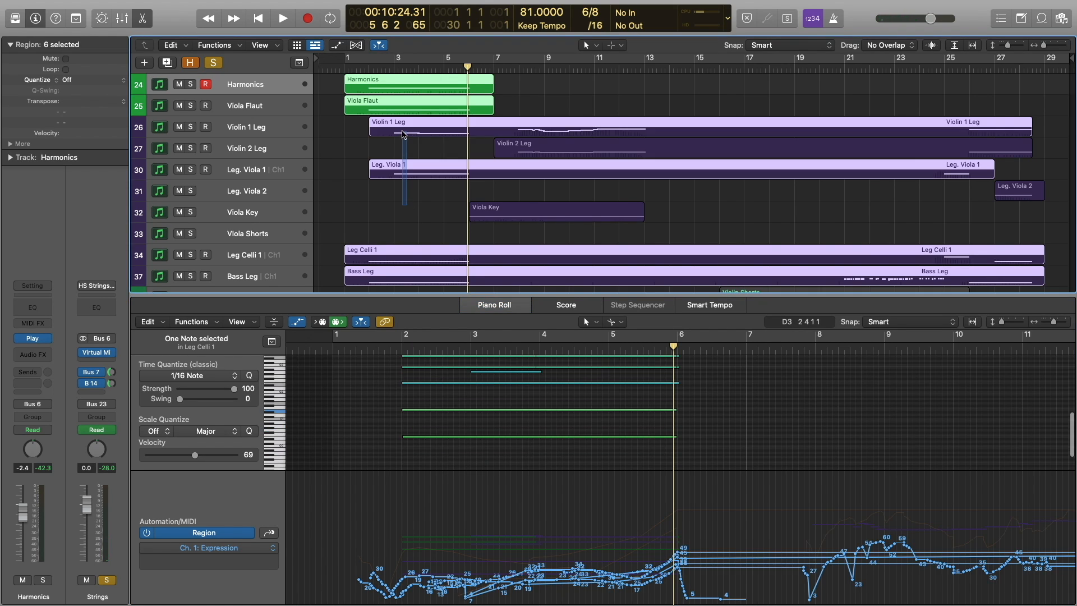
scroll(487, 373, "up", 2)
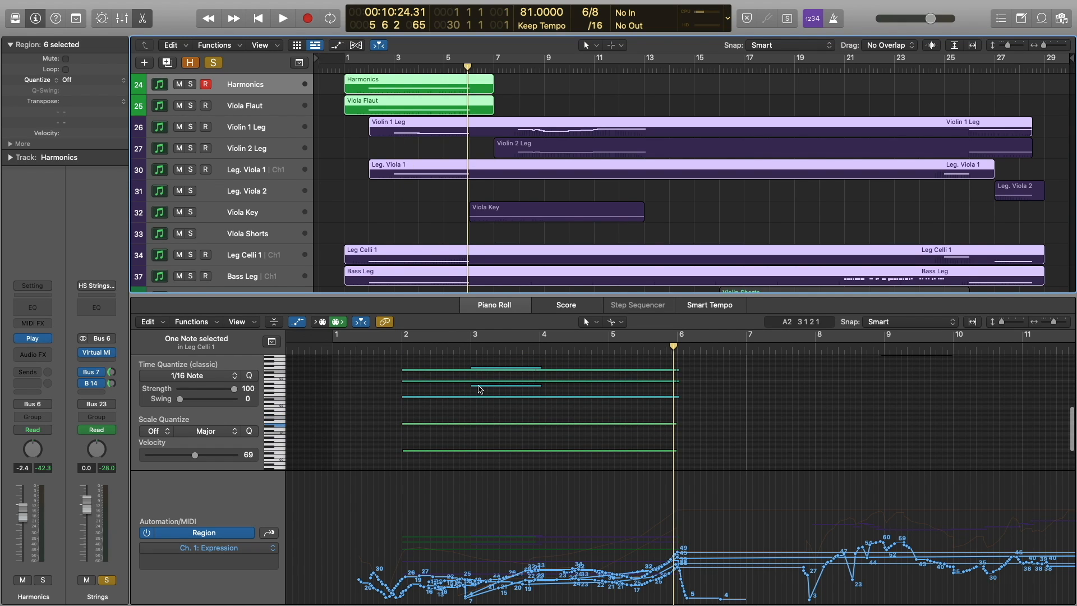
mouse_move(484, 386)
left_click(389, 351)
key("space")
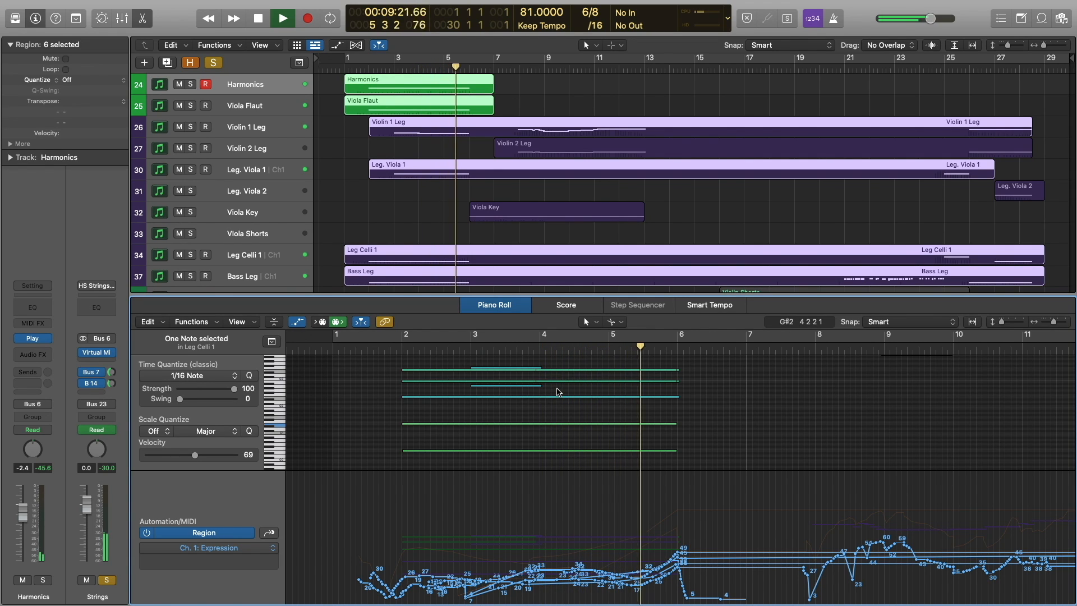
key("space")
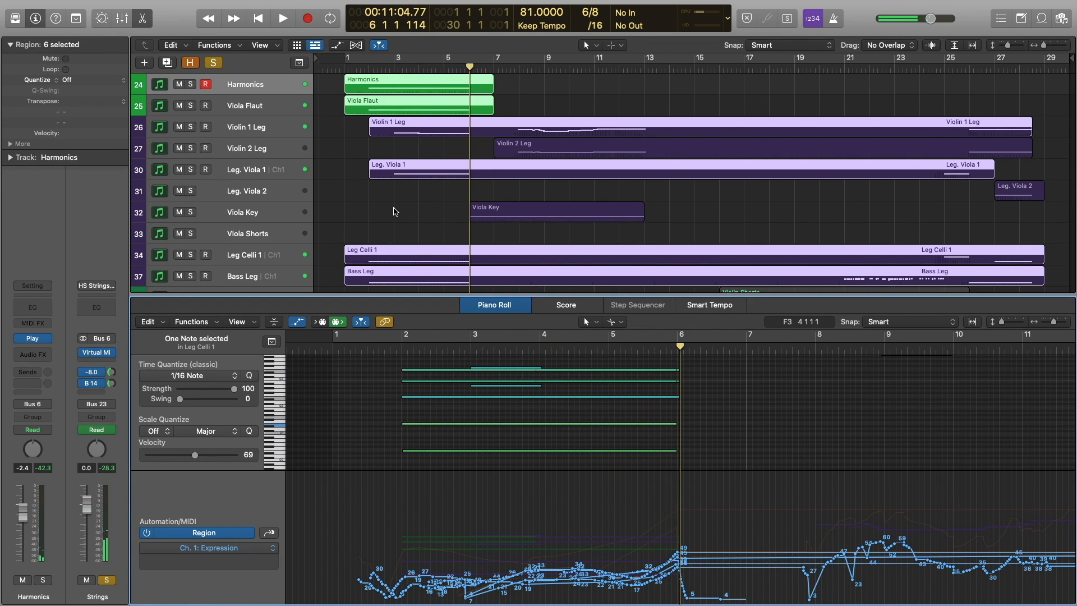
- Select the Silk Duduk track and solo its Solo Instruments bus
scroll(396, 211, "down", 10)
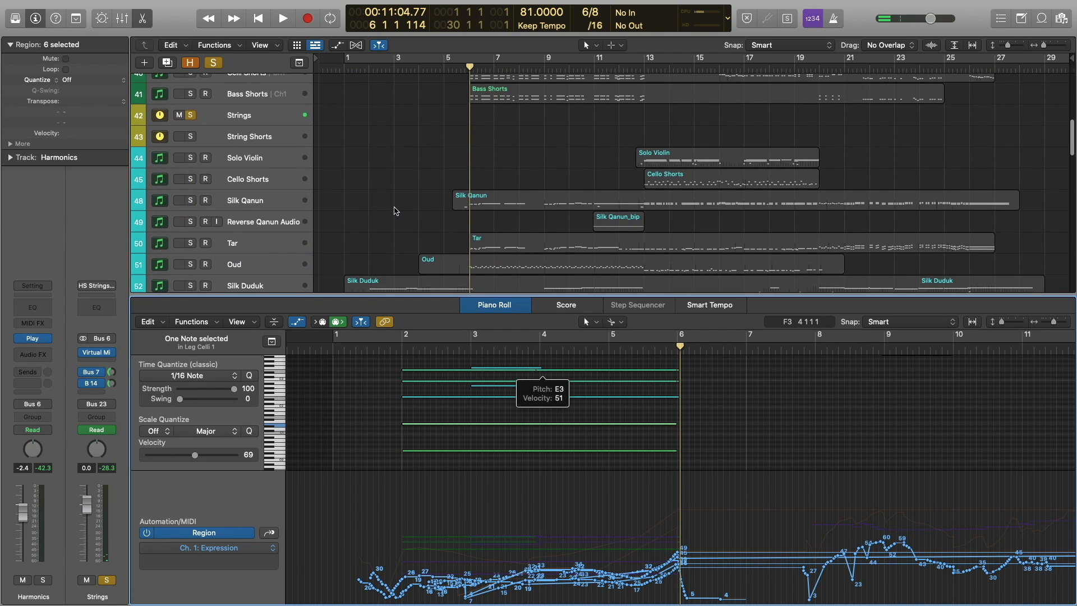
scroll(381, 203, "down", 3)
left_click(230, 212)
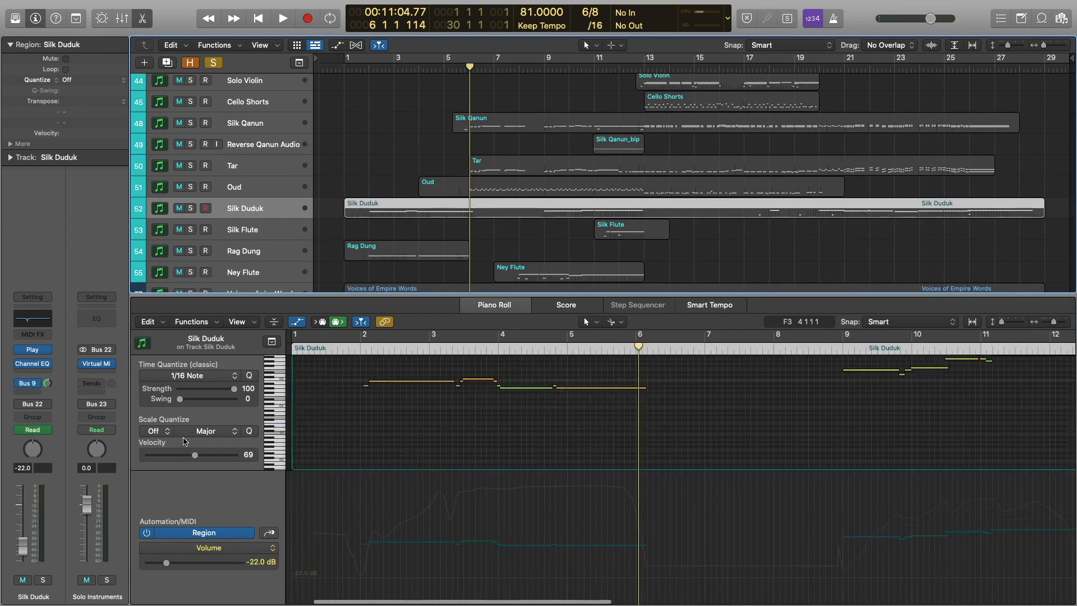
left_click(108, 580)
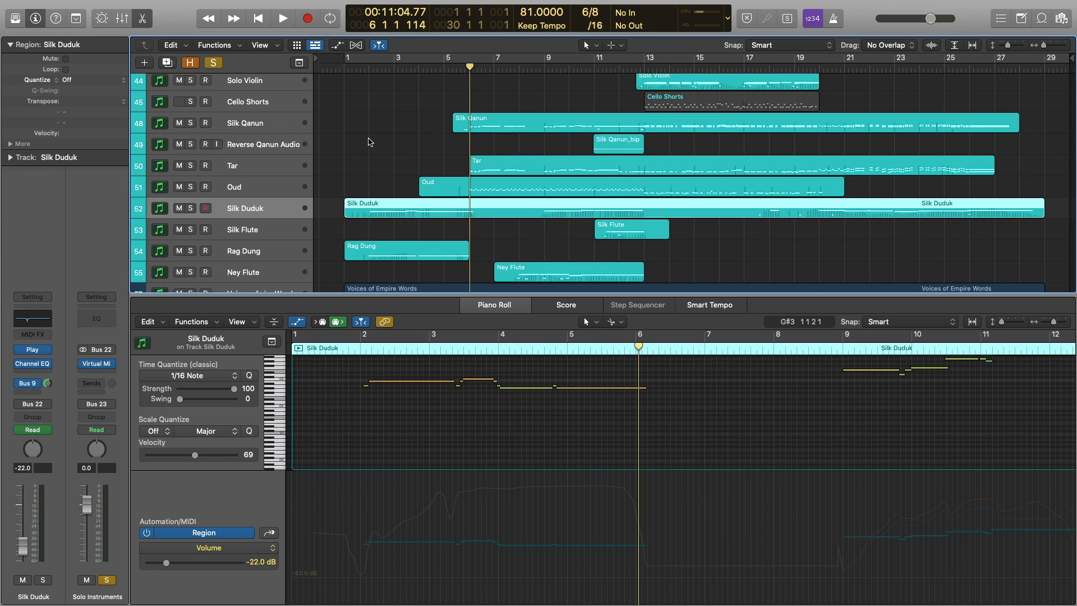
- Compare the Silk Duduk and Rag Dung regions in the Piano Roll, and display the Rag Dung region alone
scroll(370, 142, "down", 3)
left_click_drag(354, 119, 374, 212)
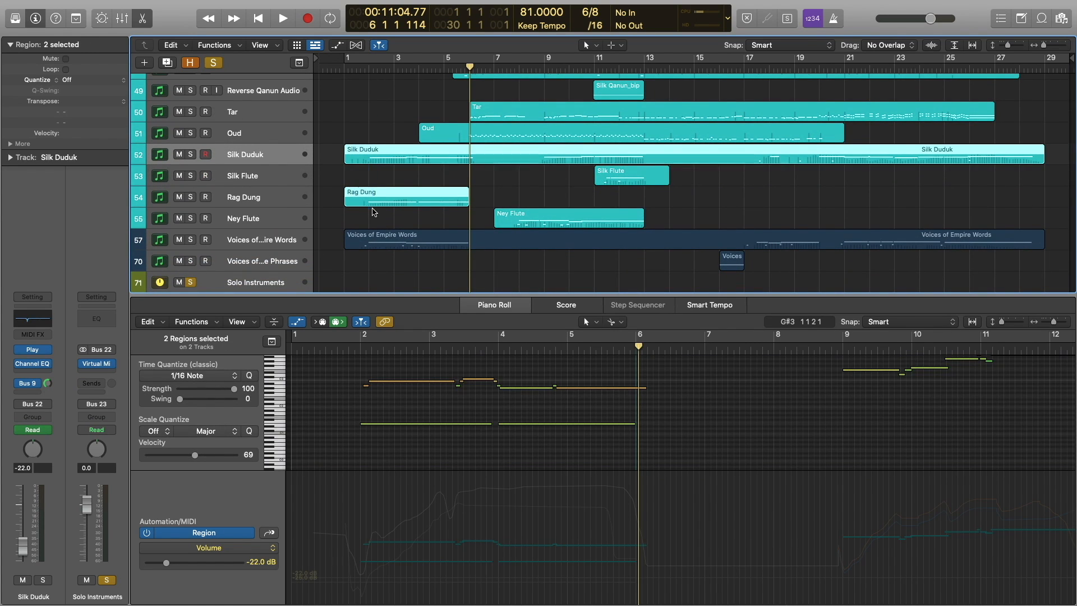
scroll(381, 414, "up", 1)
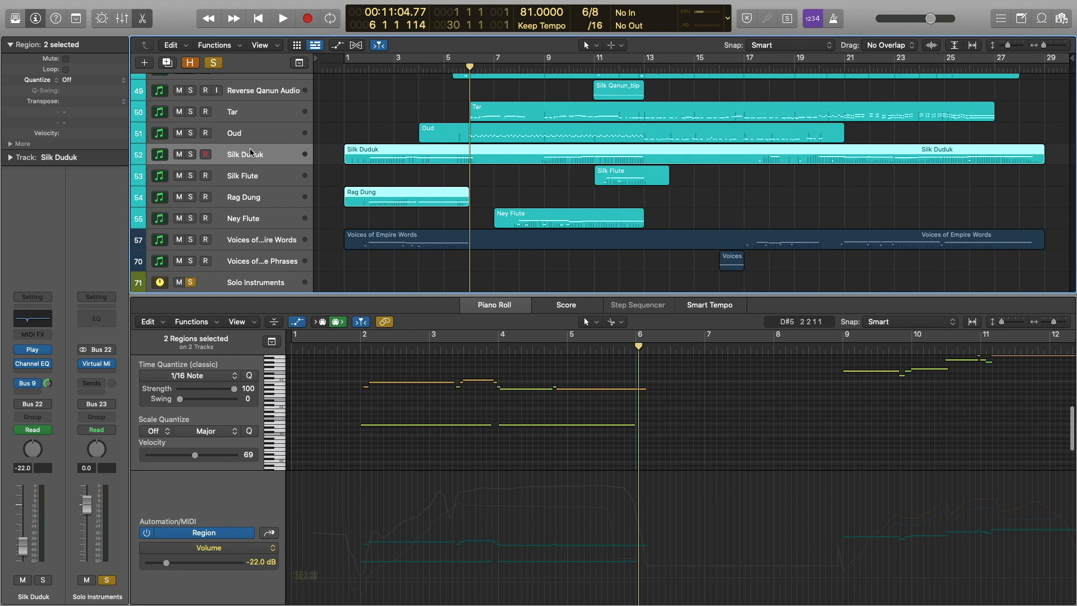
left_click(249, 196)
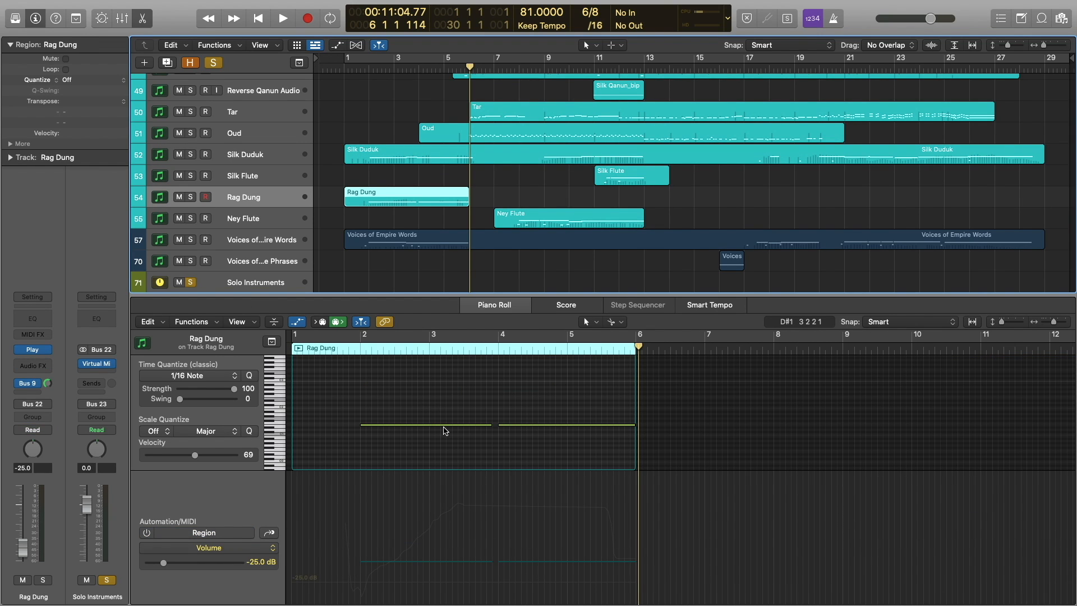
- Show the Voices of Empire Words, Silk Duduk and Rag Dung regions together and play the soloed instruments from bar 1 beat 5 to about bar 6
left_click(367, 247)
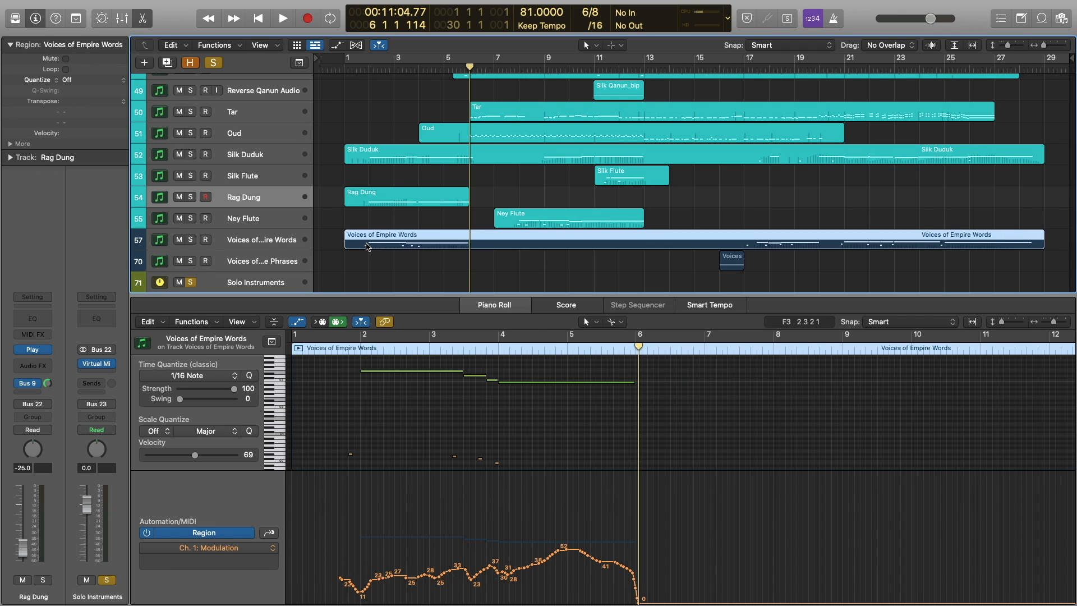
left_click(370, 153, "shift")
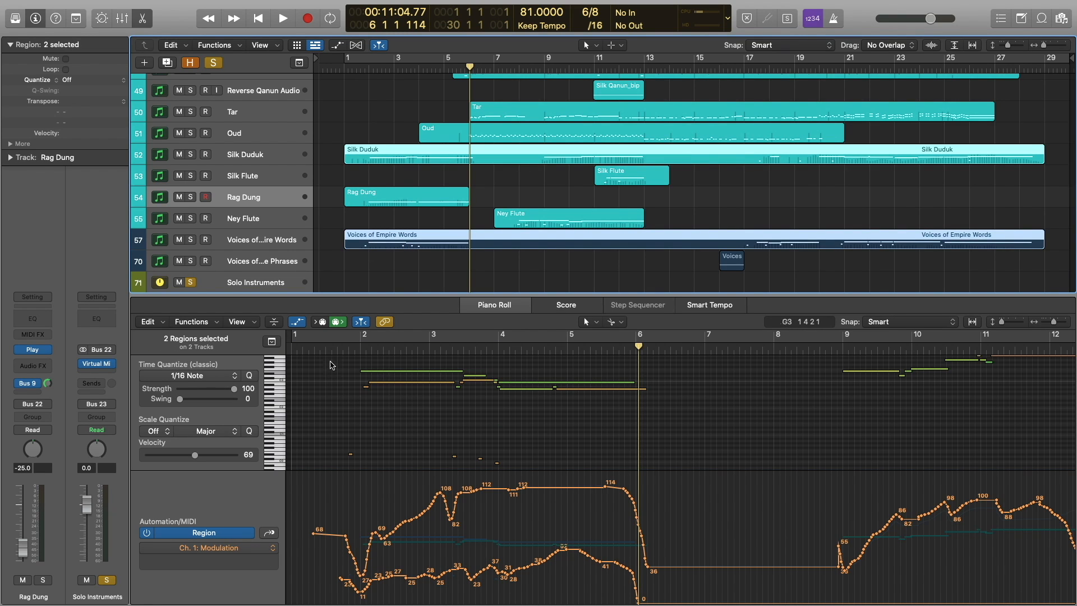
left_click(378, 198, "shift")
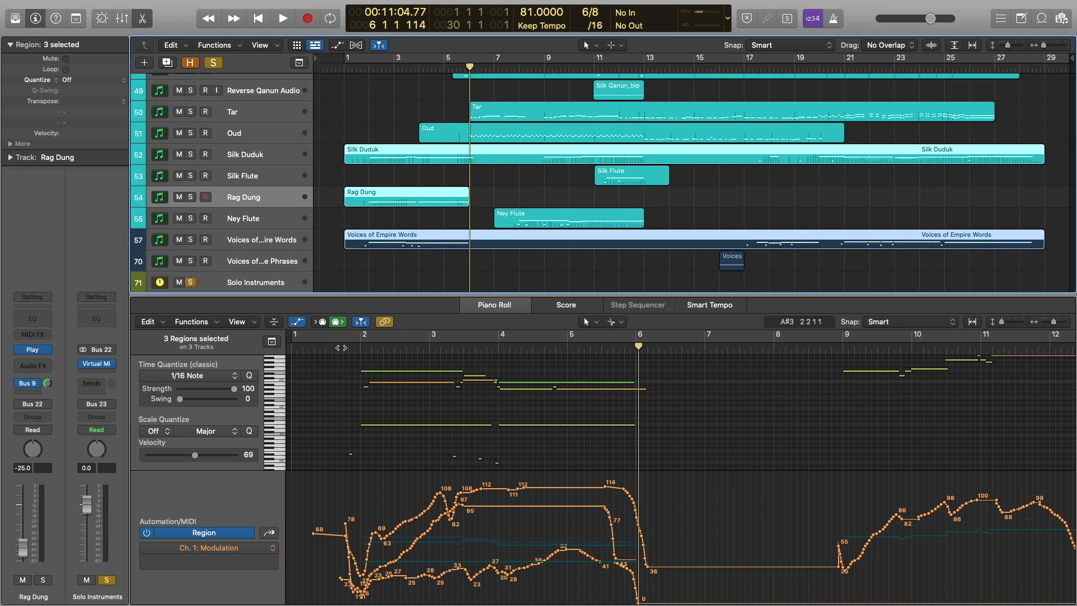
left_click(341, 349)
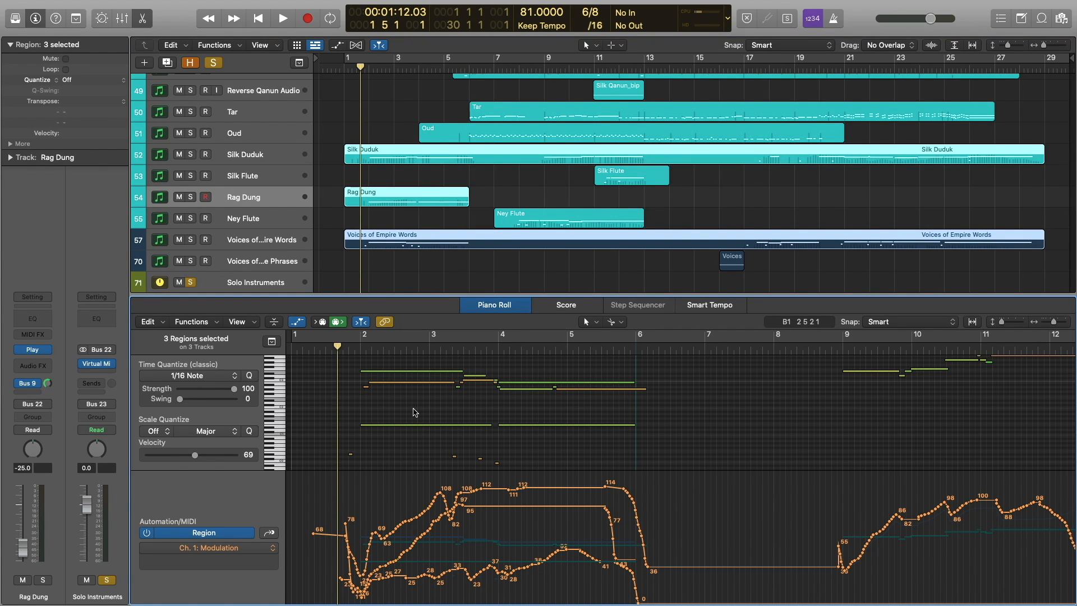
key("space")
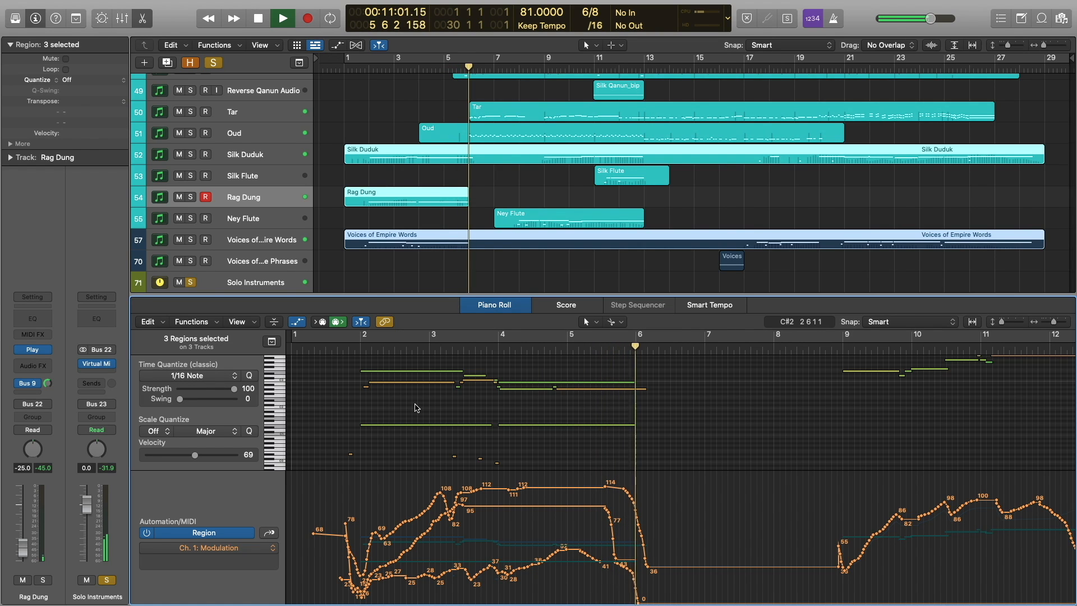
key("space")
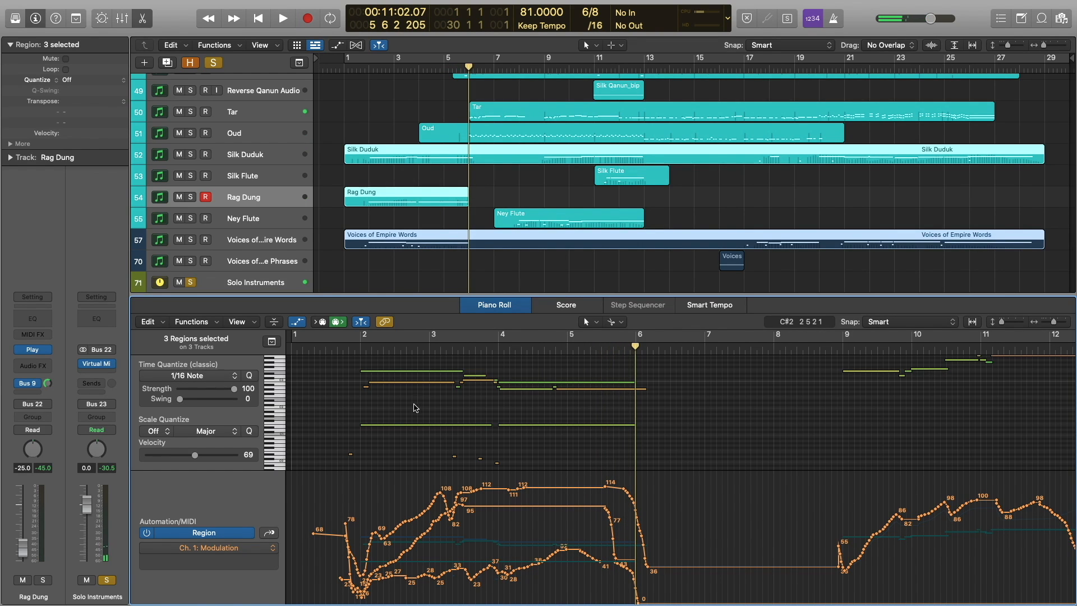
- Show only the Voices of Empire Words region in the Piano Roll to examine its notes and modulation curve
left_click(356, 217)
left_click(395, 242)
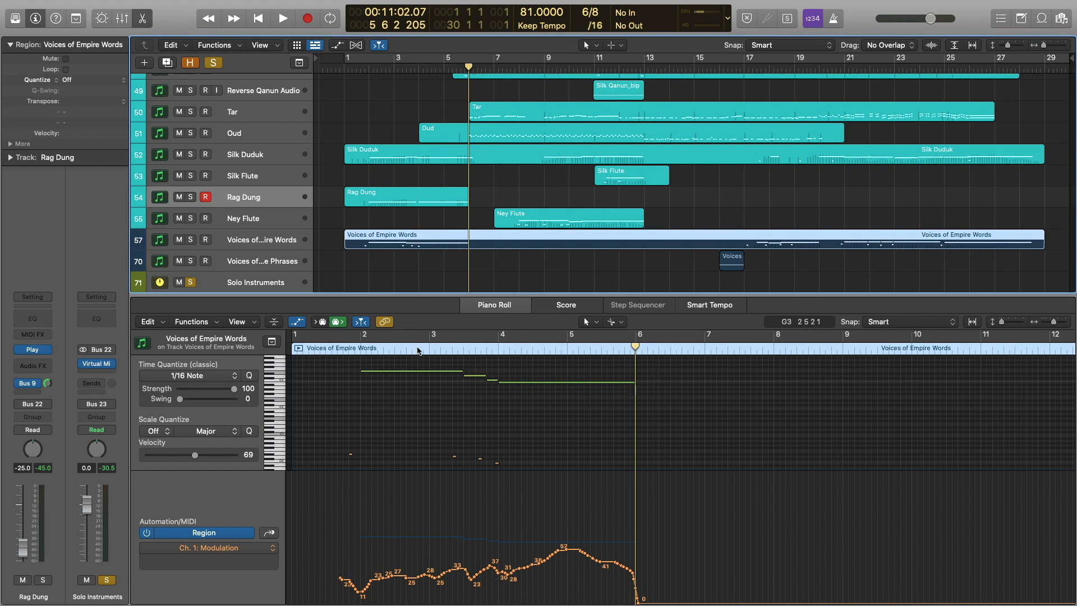
left_click(435, 428)
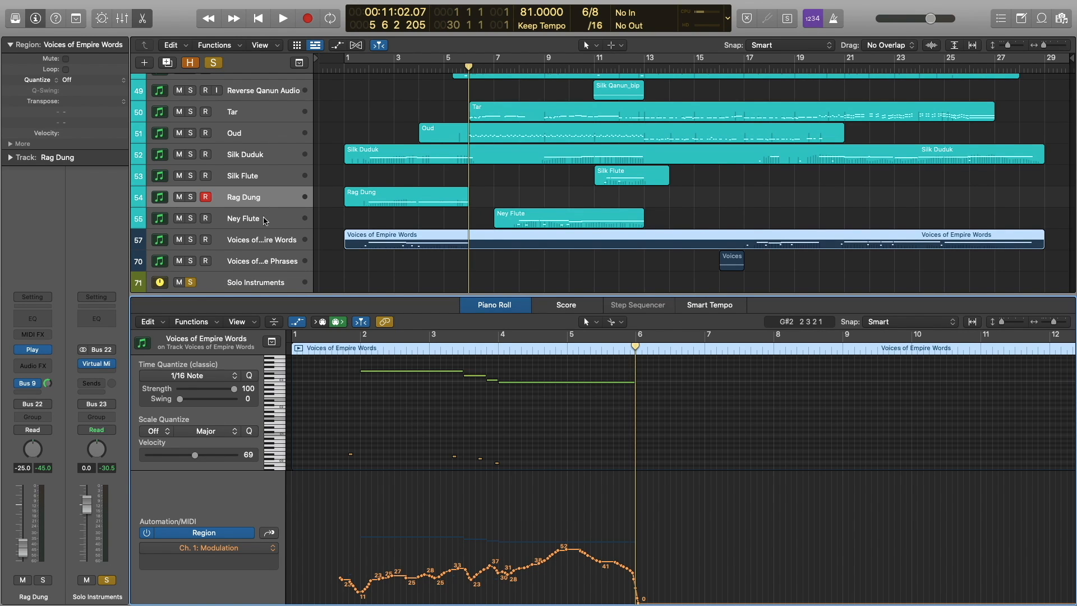
- Select the Voices of Empire Words track and open its Play instrument to examine the loaded word articulations, closing it when done
left_click(263, 241)
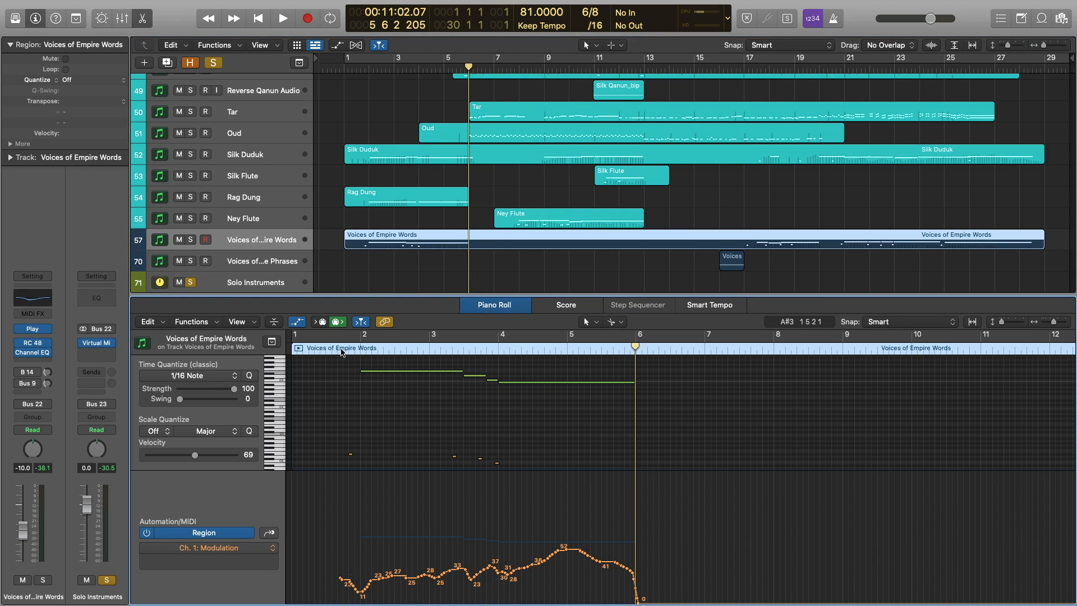
left_click(29, 342)
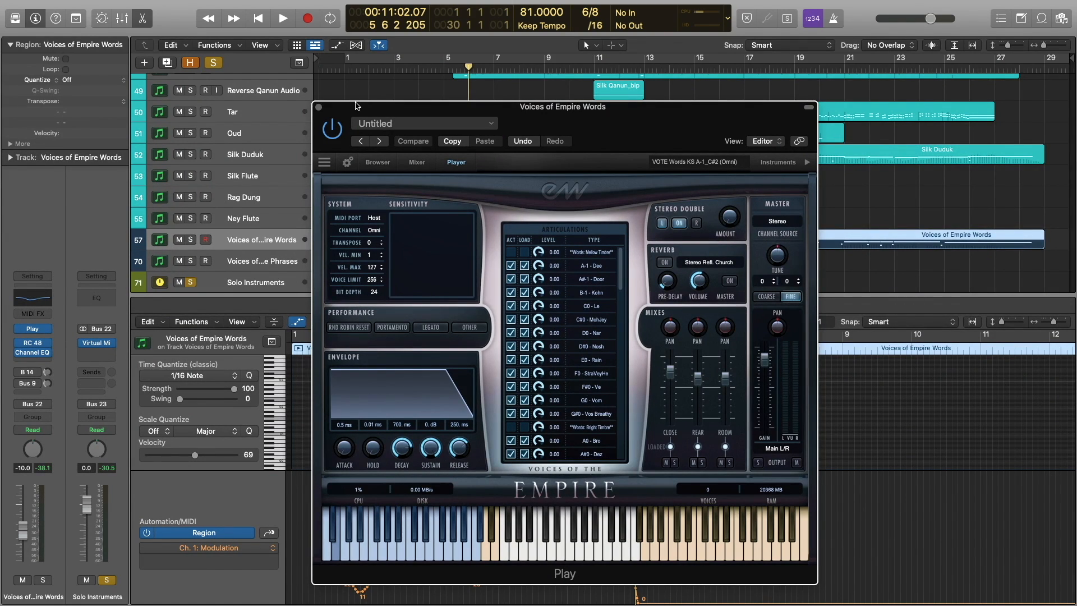
left_click(318, 107)
- Select the Symbol Swells Dream track and solo its orchestral percussion bus
scroll(371, 230, "down", 10)
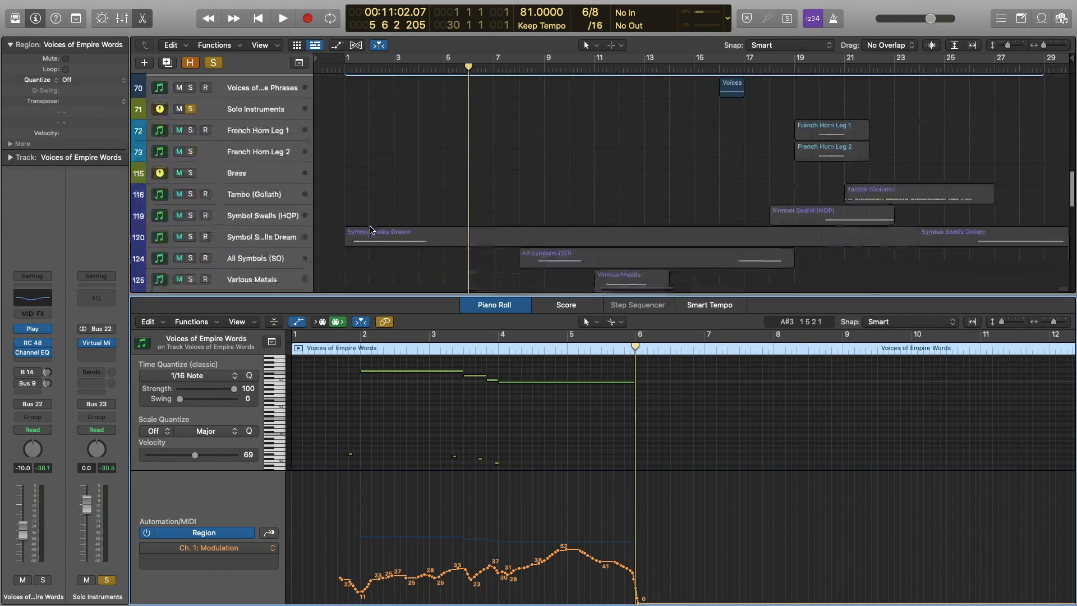
left_click(247, 162)
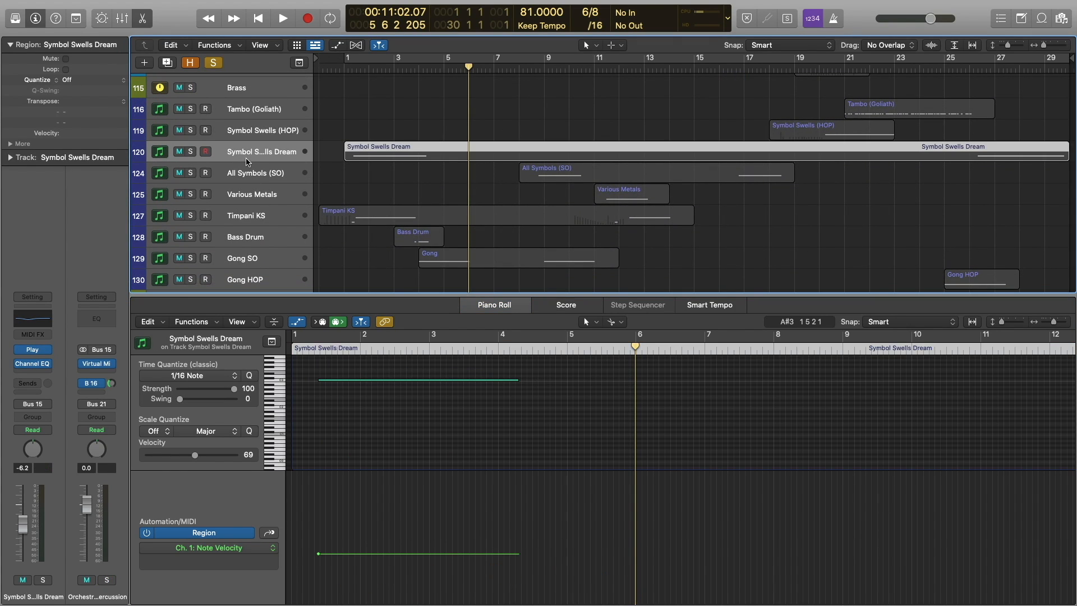
left_click(108, 579)
scroll(329, 178, "down", 3)
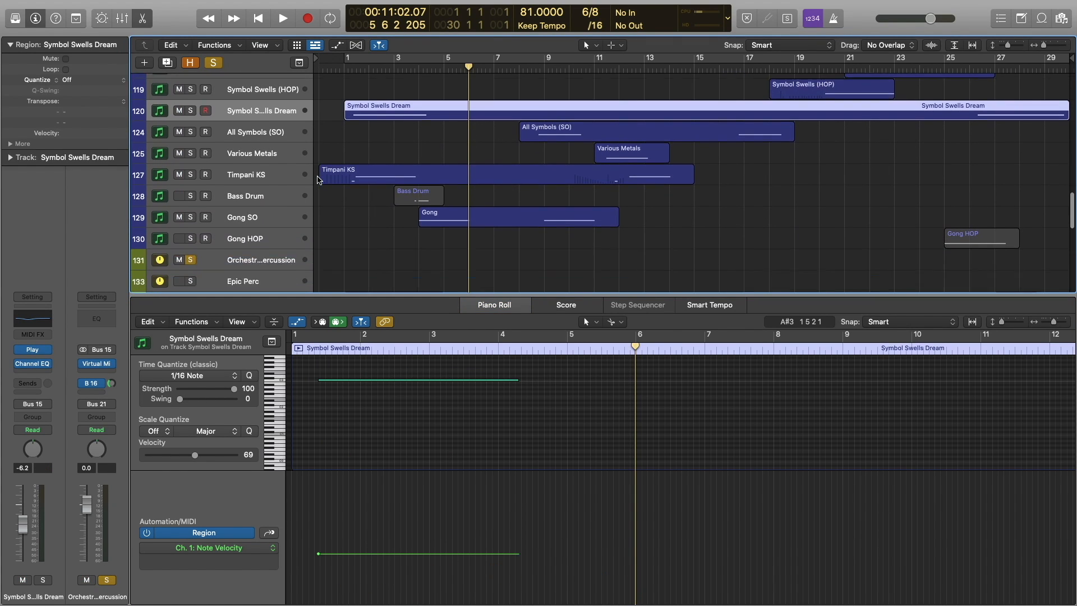
scroll(333, 167, "up", 2)
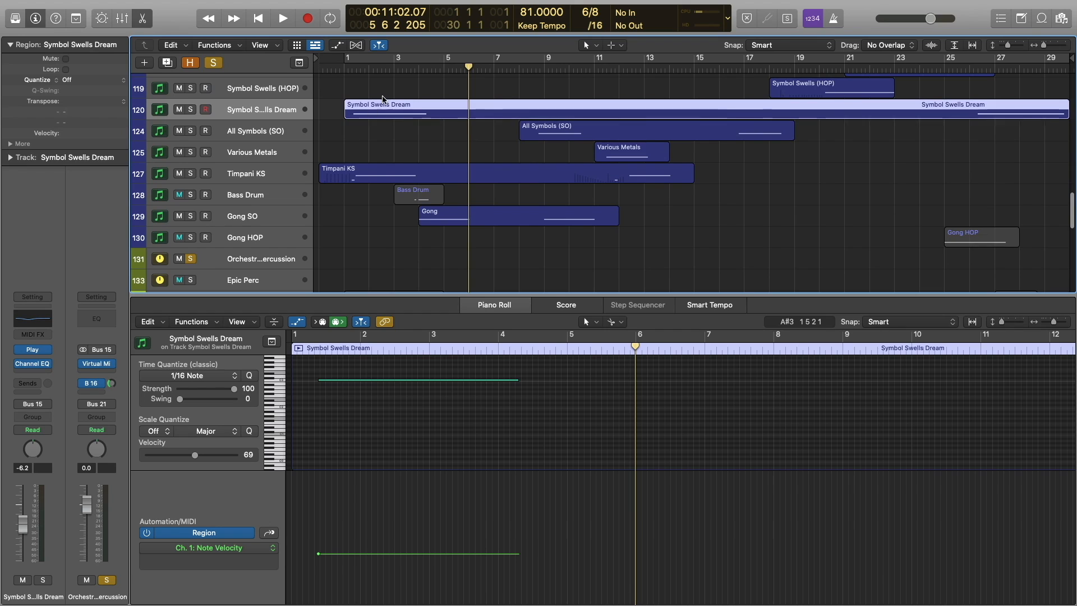
scroll(369, 182, "down", 3)
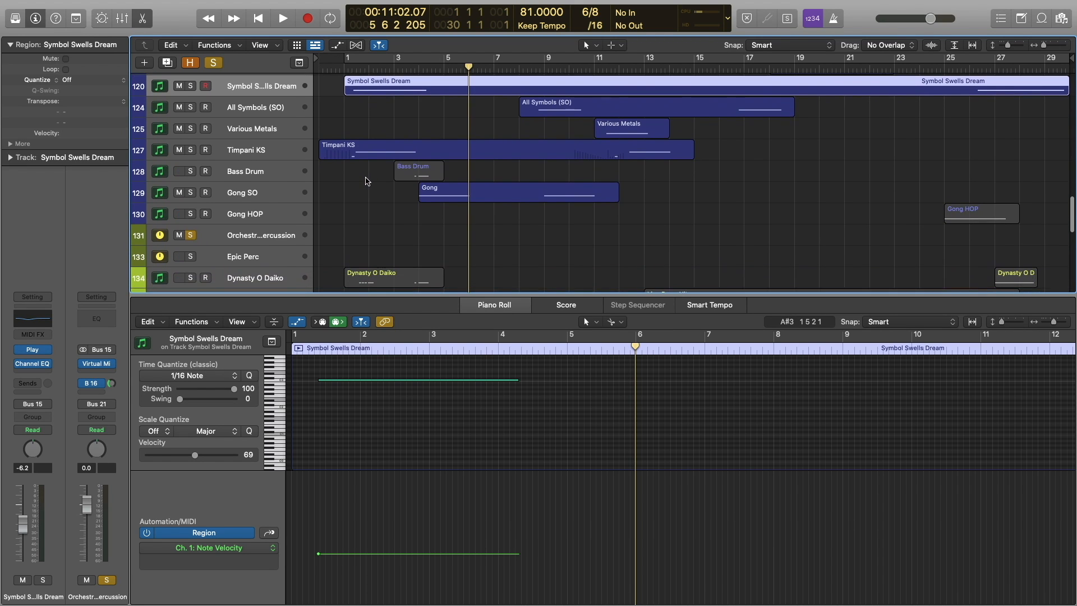
- Select and solo the Dynasty O Daiko track and inspect its Play instrument, closing it when done
left_click(201, 237)
left_click(368, 227)
key("s")
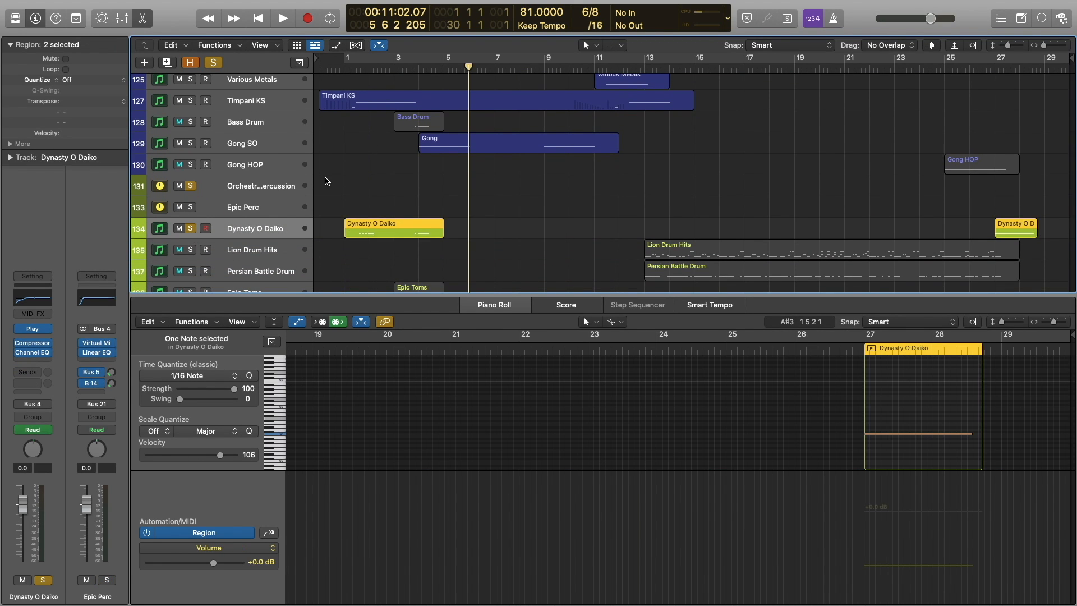
left_click(33, 331)
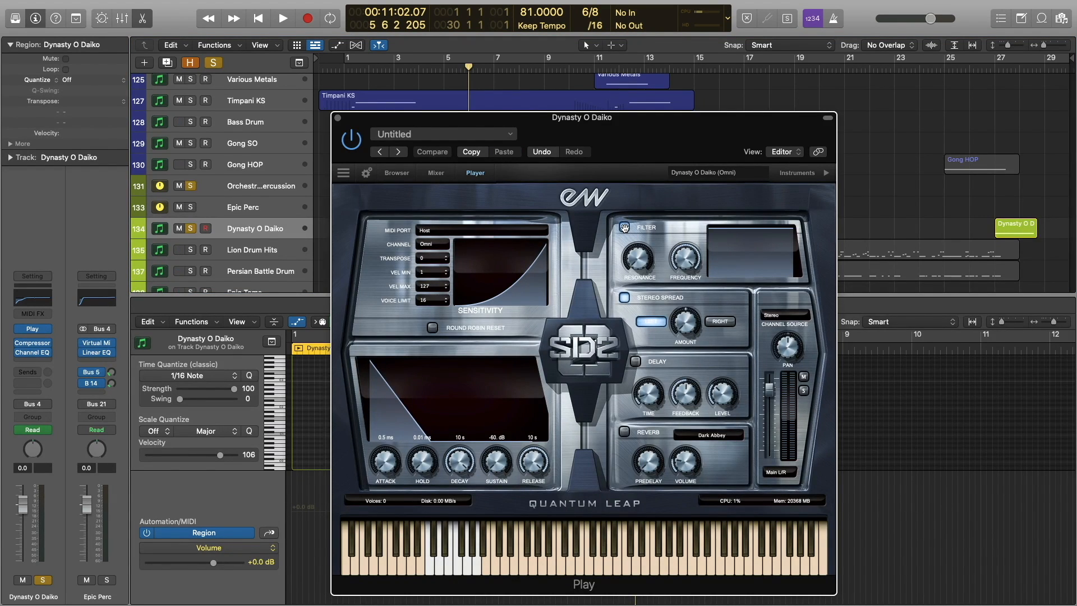
left_click(338, 118)
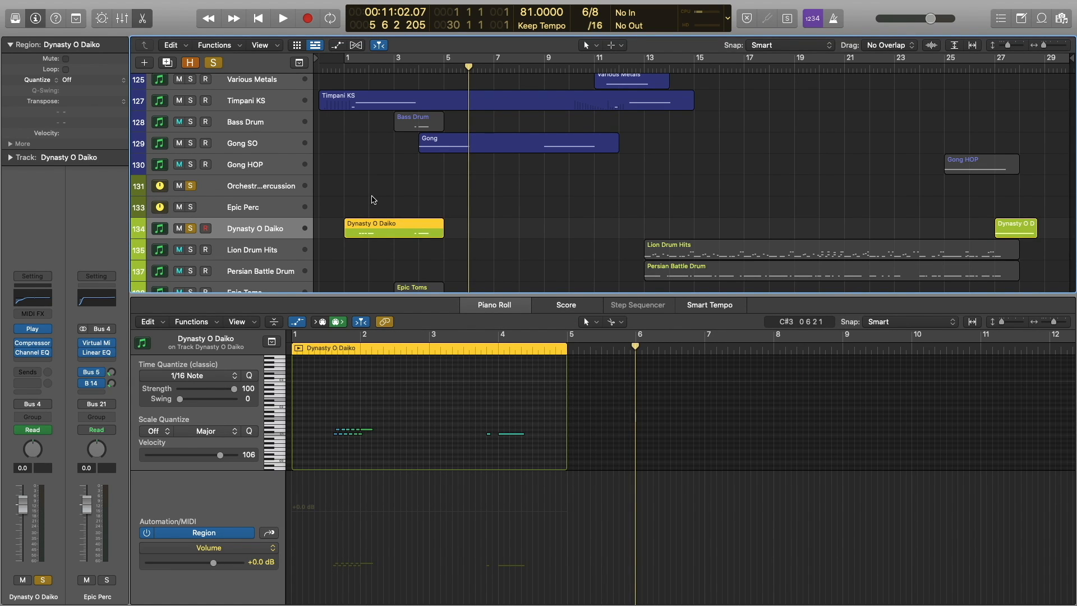
- Clear all solos, solo only the Dynasty O Daiko track, and show its opening region in the Piano Roll
left_click(371, 196)
left_click(373, 224)
left_click(213, 62)
left_click(290, 223)
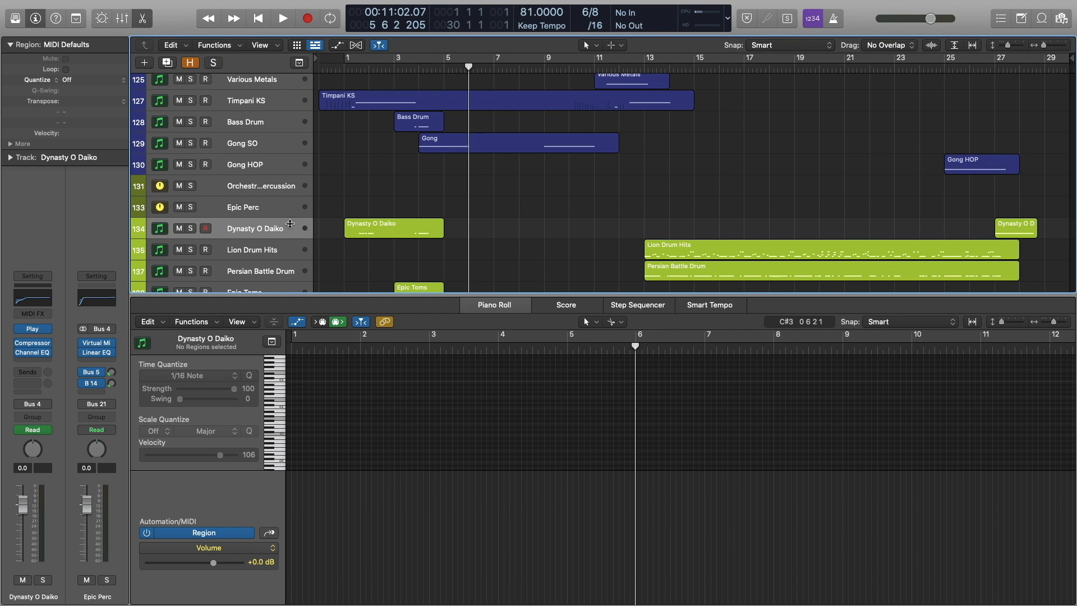
left_click(191, 228)
left_click(374, 230)
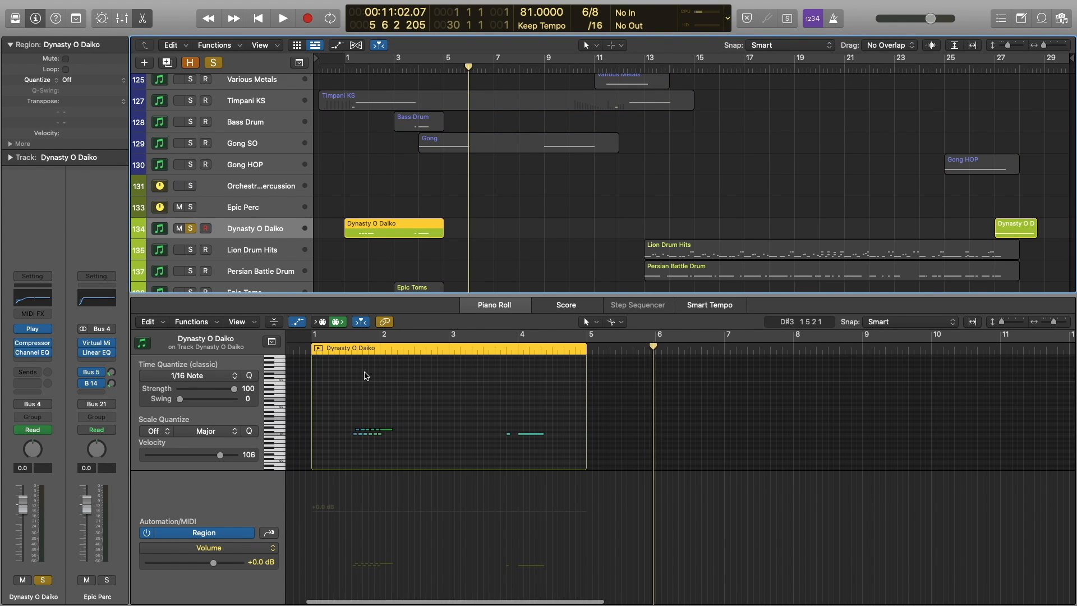
- Play the soloed Dynasty O Daiko part from bar 1 beat 4 to about bar 2 beat 2
left_click(353, 349)
scroll(374, 184, "up", 1)
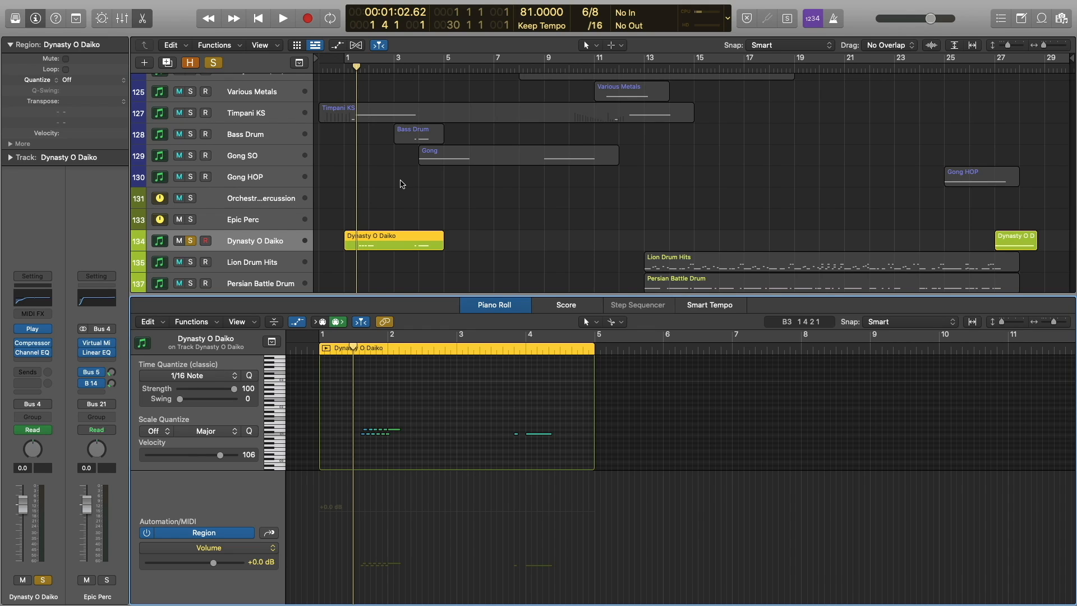
key("space")
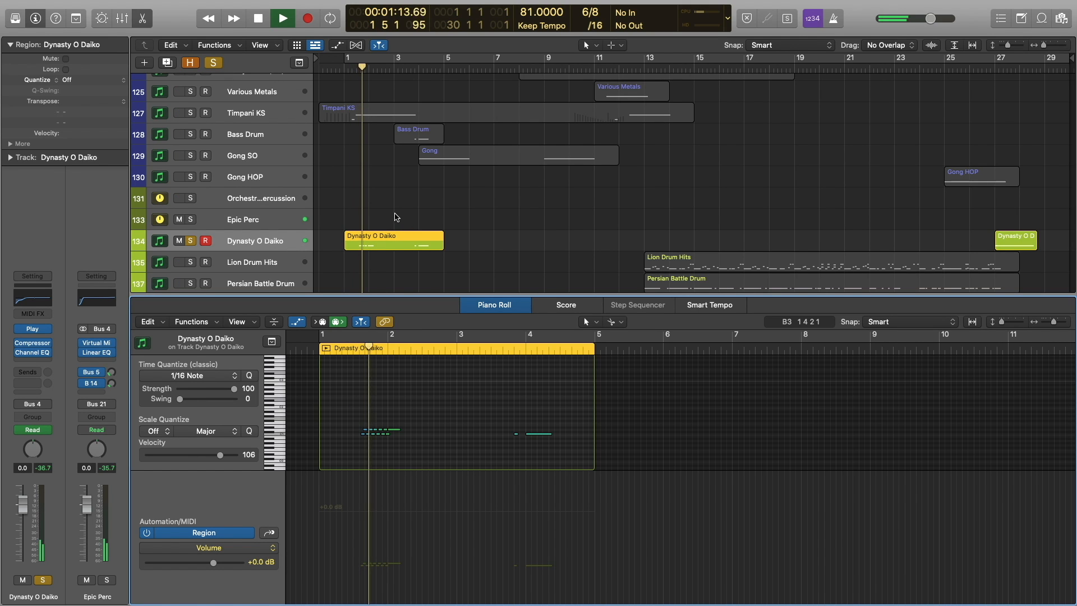
key("space")
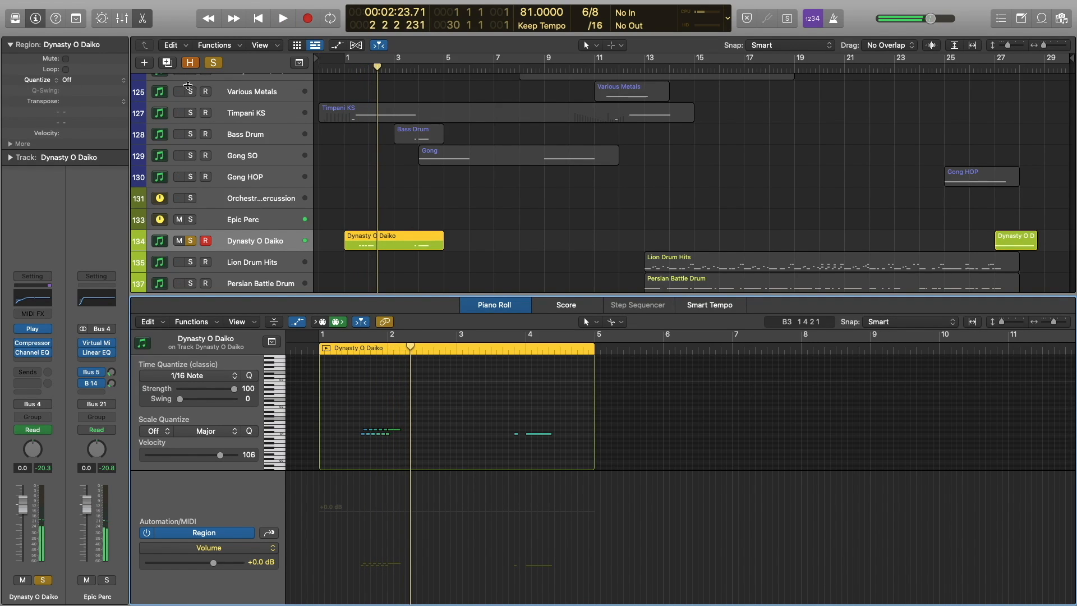
- Add Timpani KS to the solo and play it with Dynasty O Daiko from bar 1 to about bar 2 beat 5
left_click(192, 114)
left_click(346, 70)
key("space")
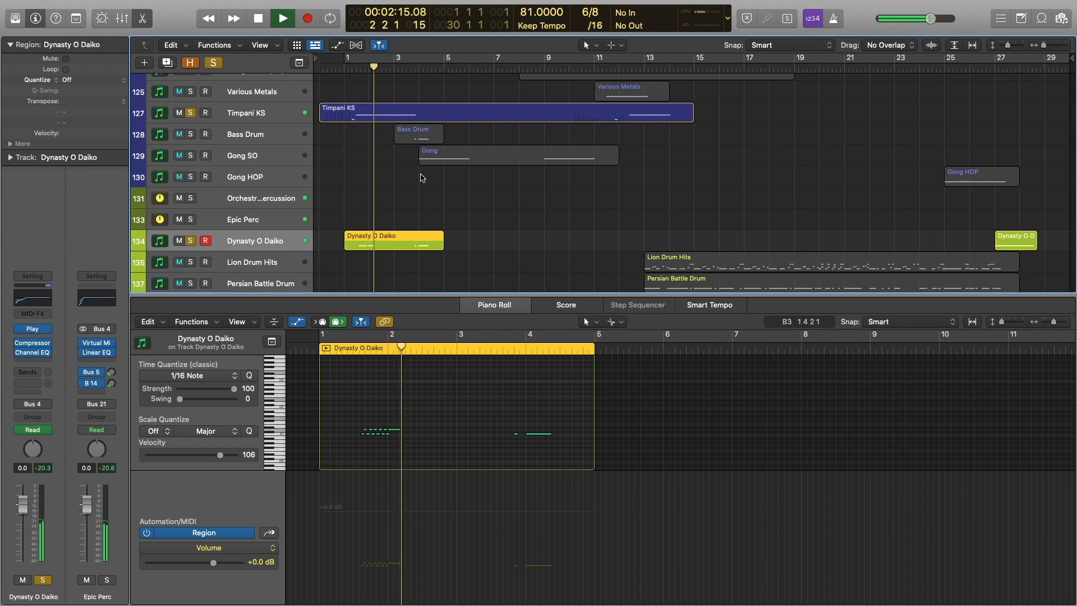
key("space")
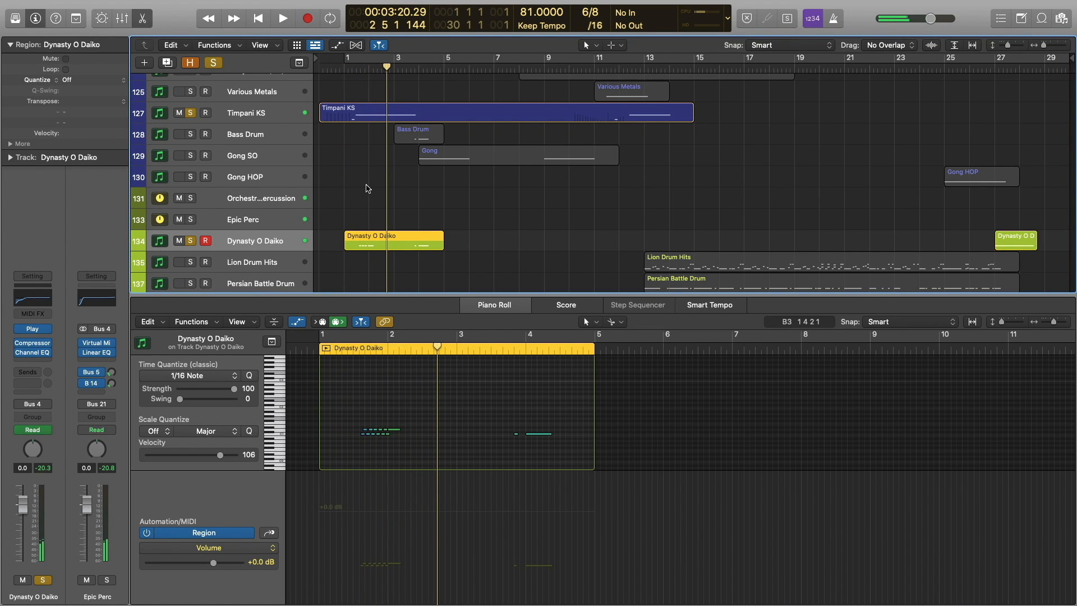
- Unsolo the Timpani KS and Dynasty O Daiko tracks, and solo the orchestral percussion and Epic Perc buses instead
left_click(366, 188)
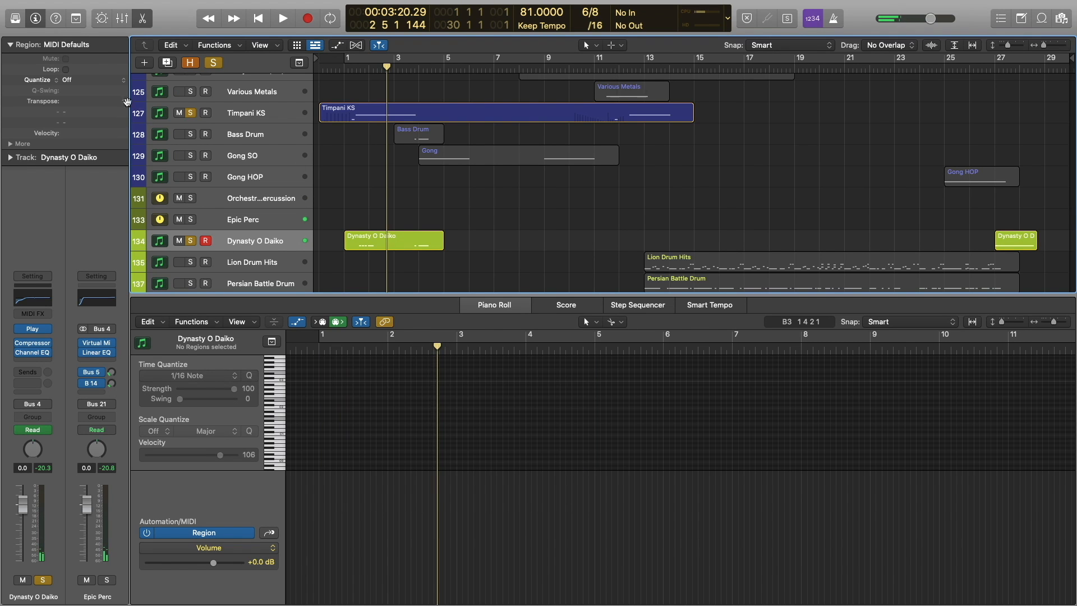
left_click(190, 113)
left_click(191, 240)
left_click(191, 198)
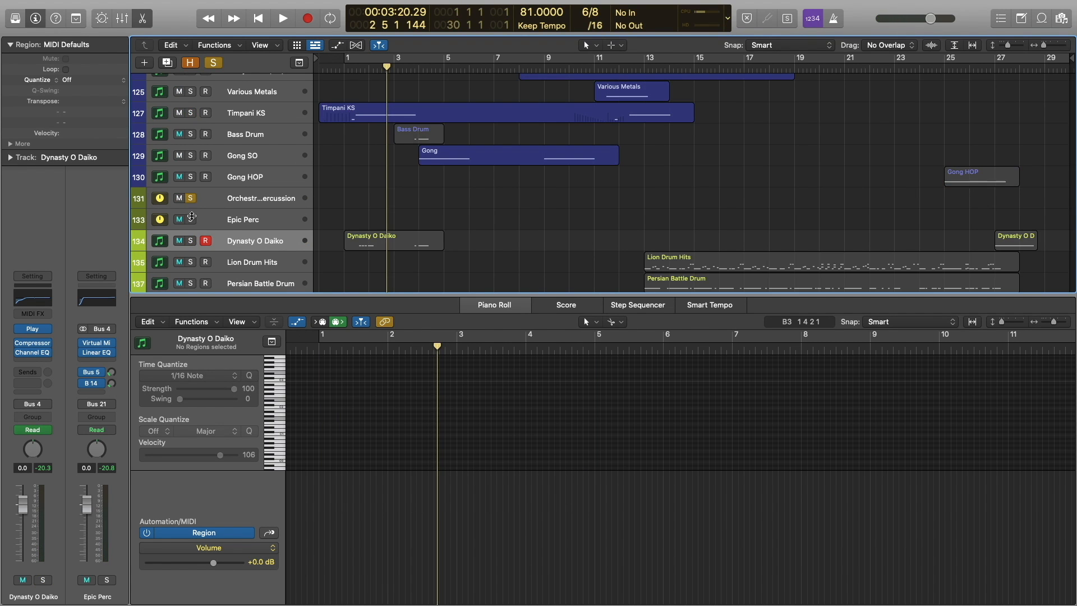
left_click(190, 218)
- Select the Metal Objects track among the epic percussion, examine its region in the Piano Roll, and deselect the region
scroll(392, 168, "down", 8)
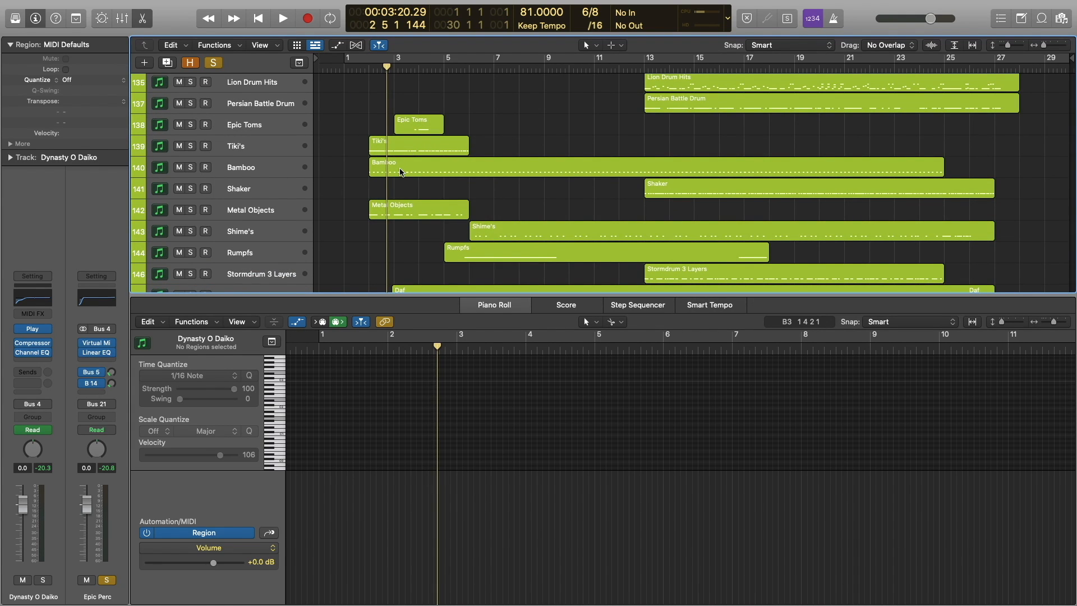
scroll(397, 176, "down", 2)
left_click(254, 171)
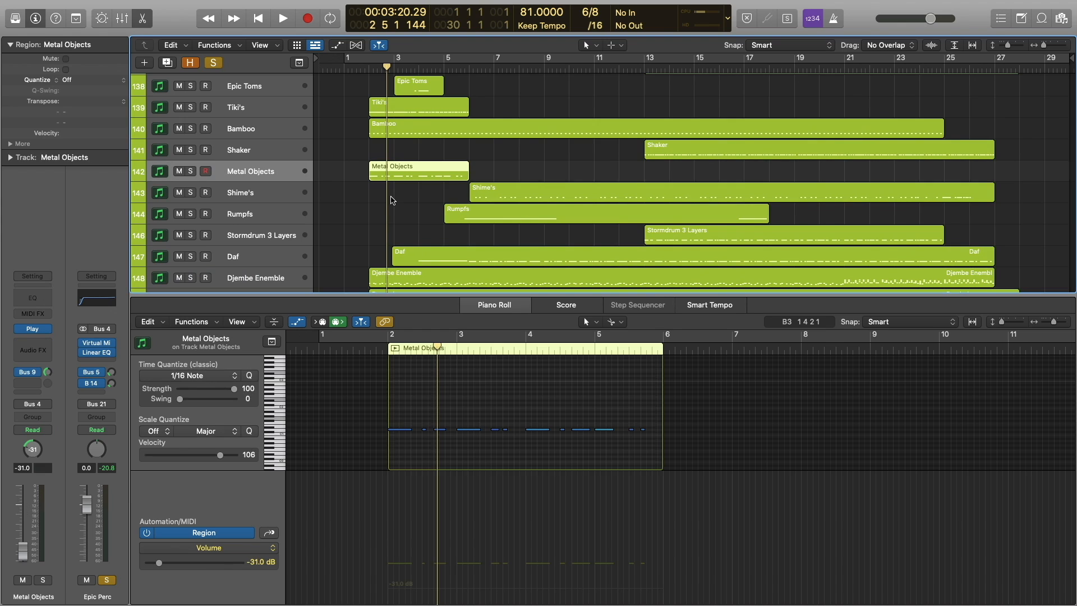
left_click(387, 193)
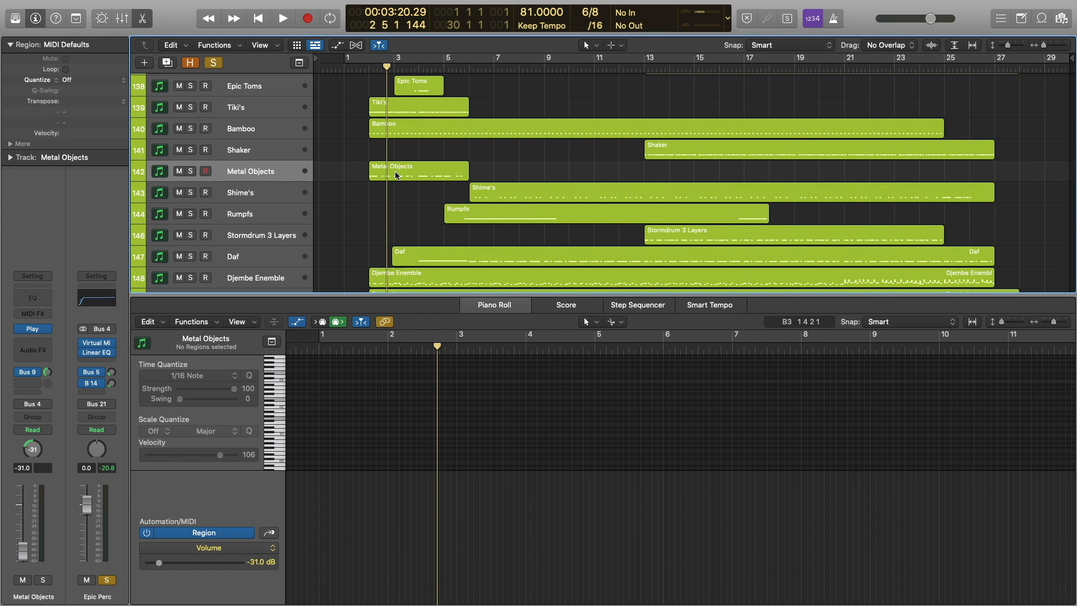
scroll(366, 223, "down", 2)
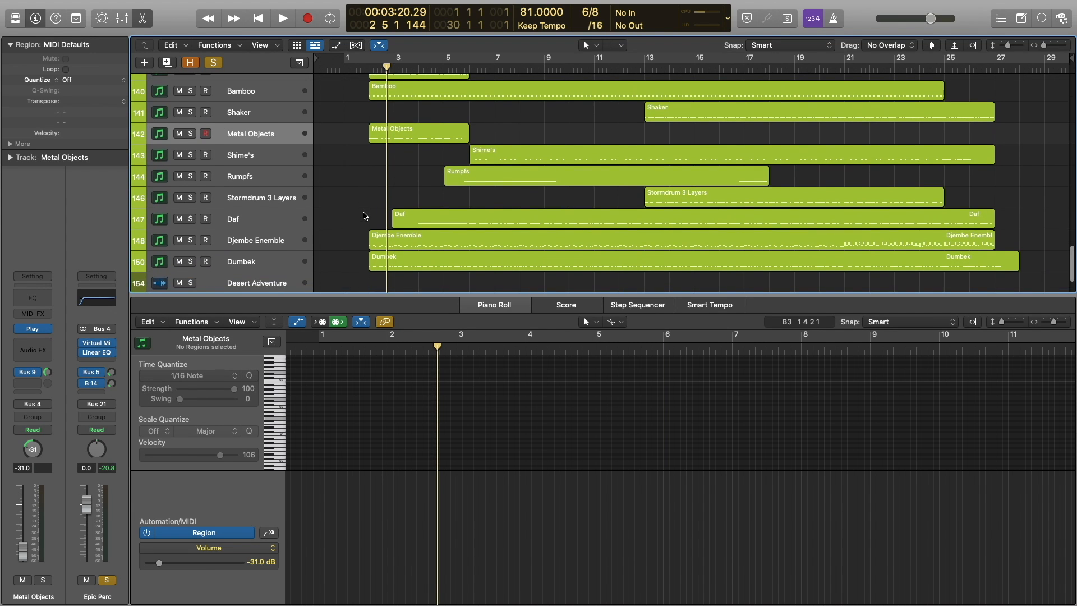
- Examine the Djembe Enemble region and the Dumbek region one after the other in the Piano Roll
left_click(407, 244)
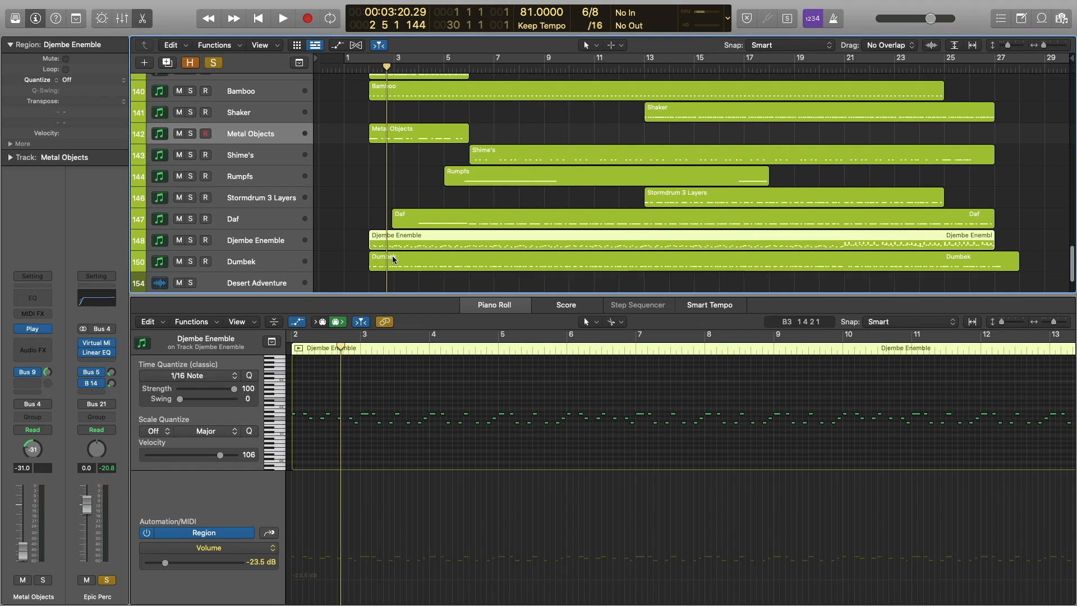
left_click(403, 266)
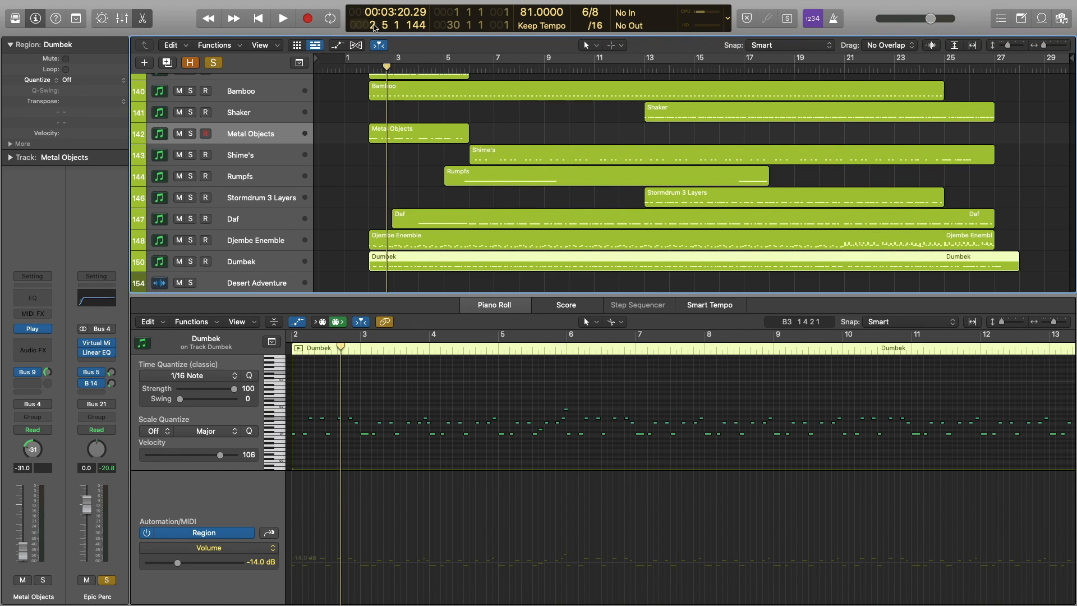
scroll(337, 202, "up", 3)
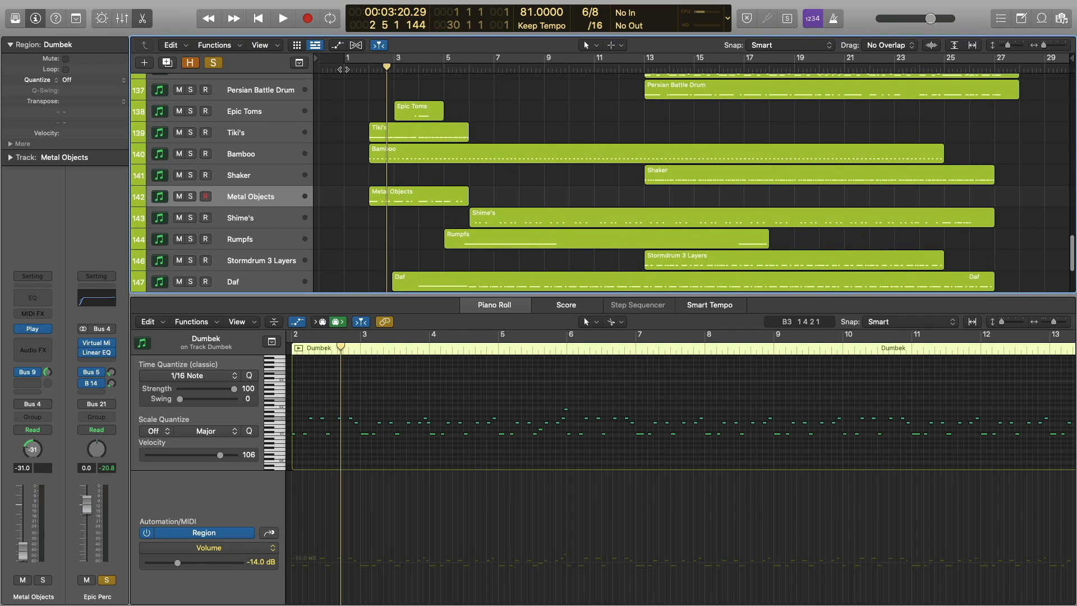
- Return the playhead to the start of the project, review the percussion regions, and start playing the soloed buses
key("Return")
scroll(329, 185, "up", 5)
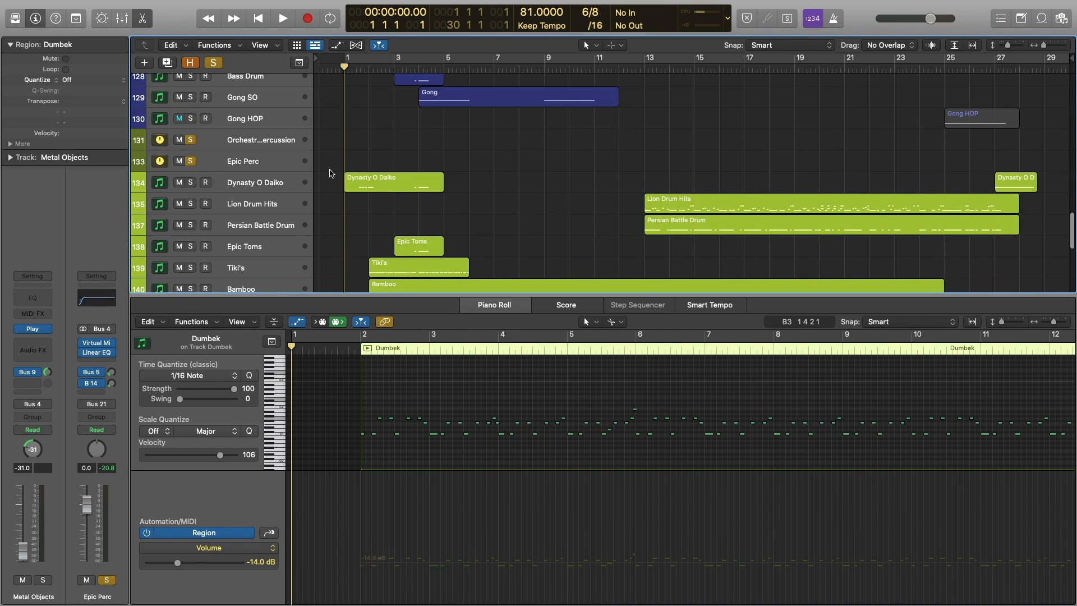
scroll(332, 174, "down", 2)
scroll(333, 173, "down", 6)
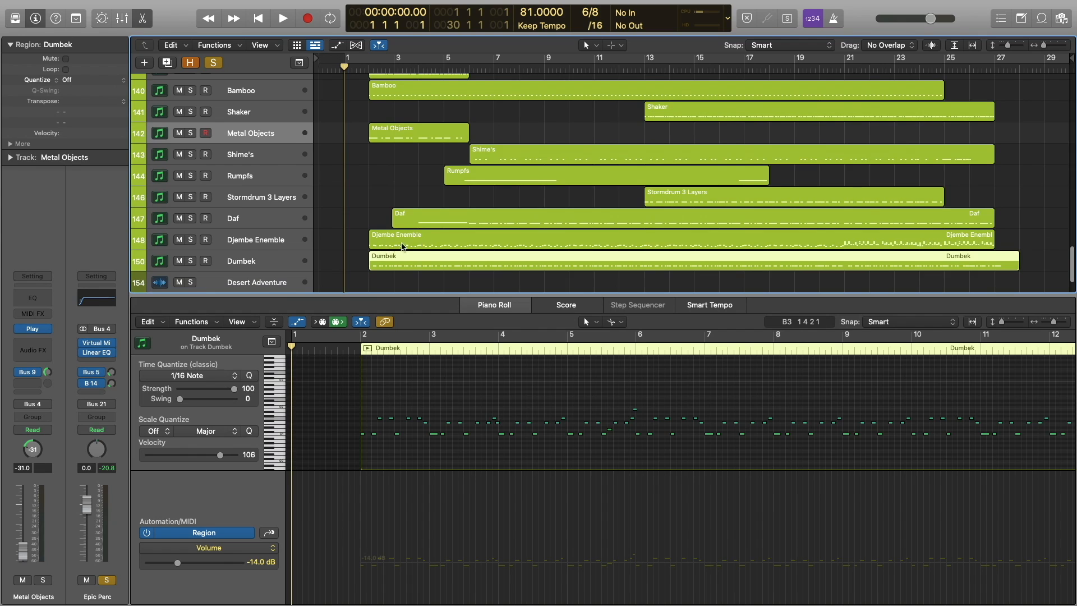
scroll(421, 243, "up", 1)
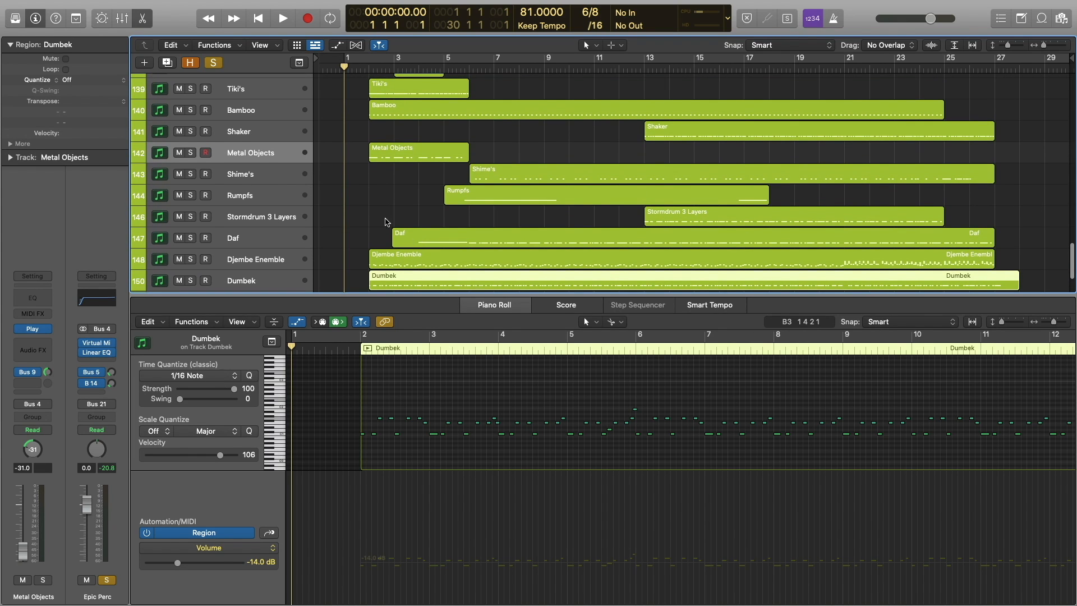
key("space")
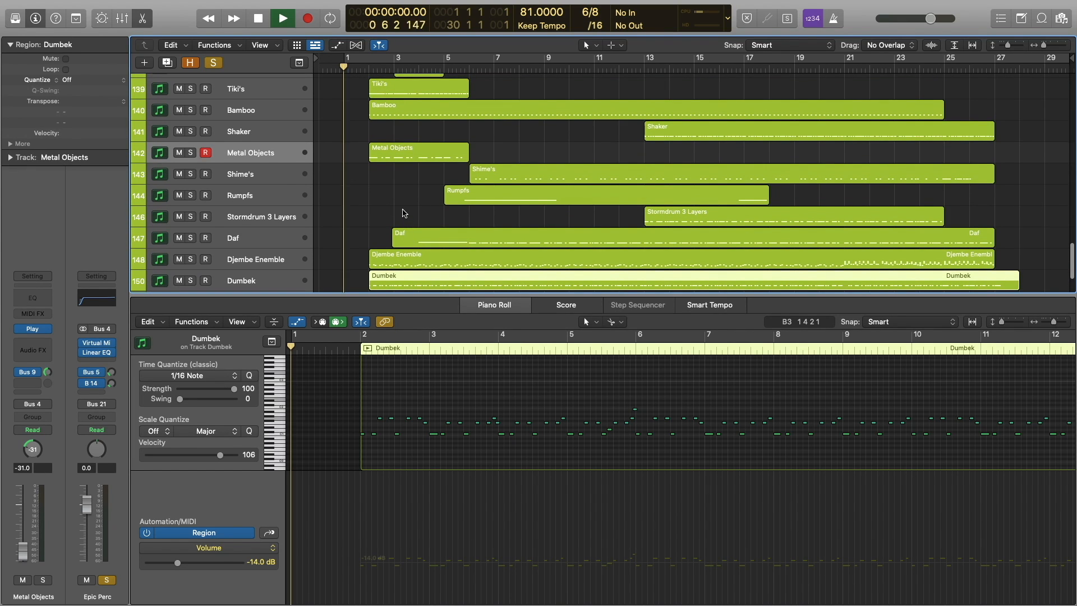
- Add the Djembe Enemble, Metal Objects, Bamboo and Tiki's regions to the Dumbek selection during playback, and stop at about bar 6
left_click(416, 266, "shift")
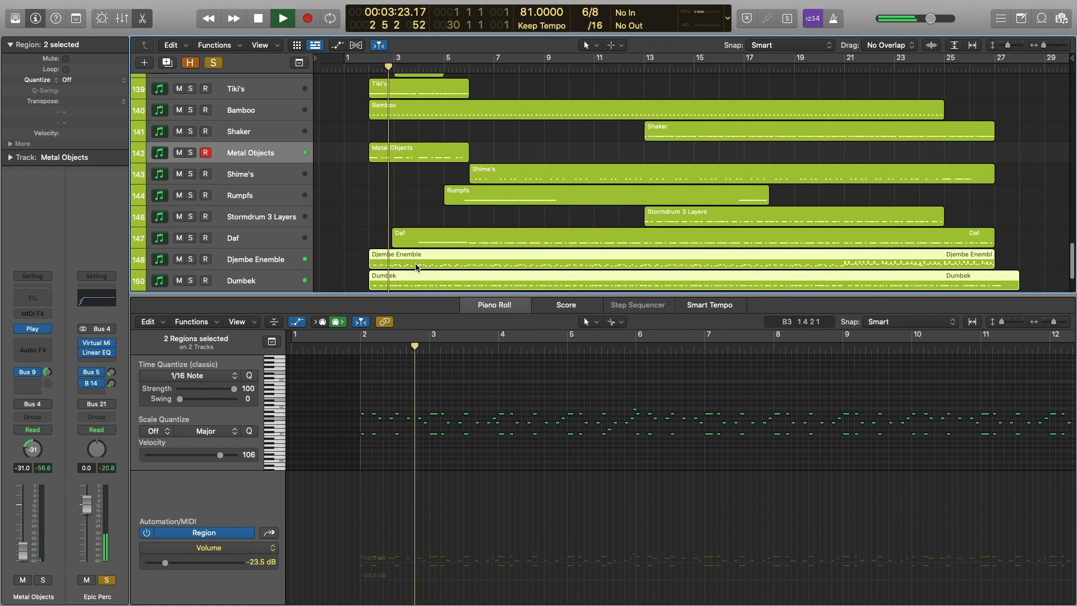
left_click(403, 153, "shift")
scroll(433, 189, "up", 1)
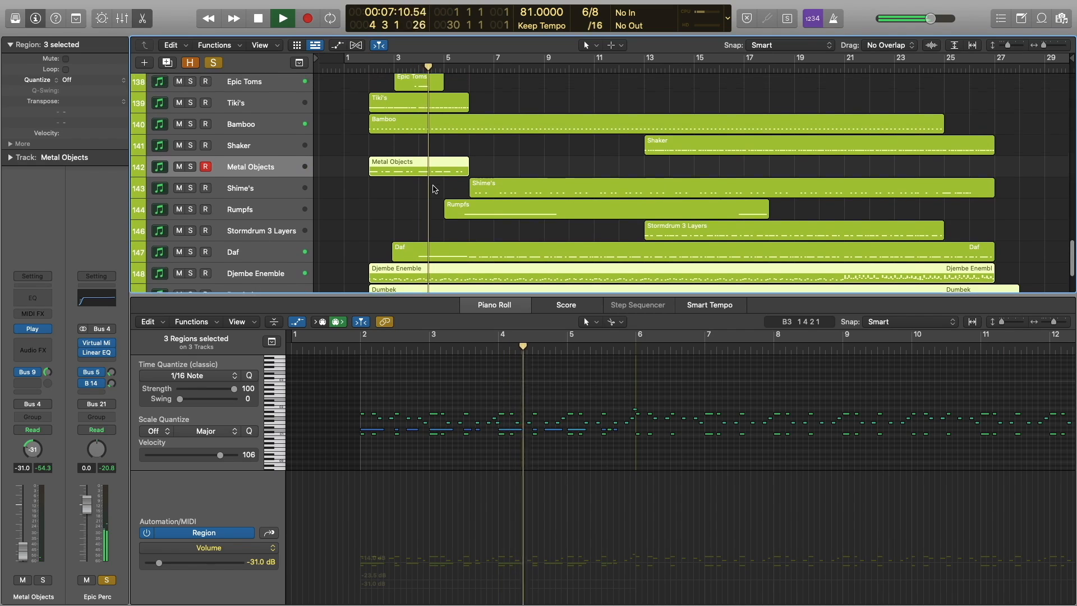
left_click(416, 126, "shift")
left_click(410, 106, "shift")
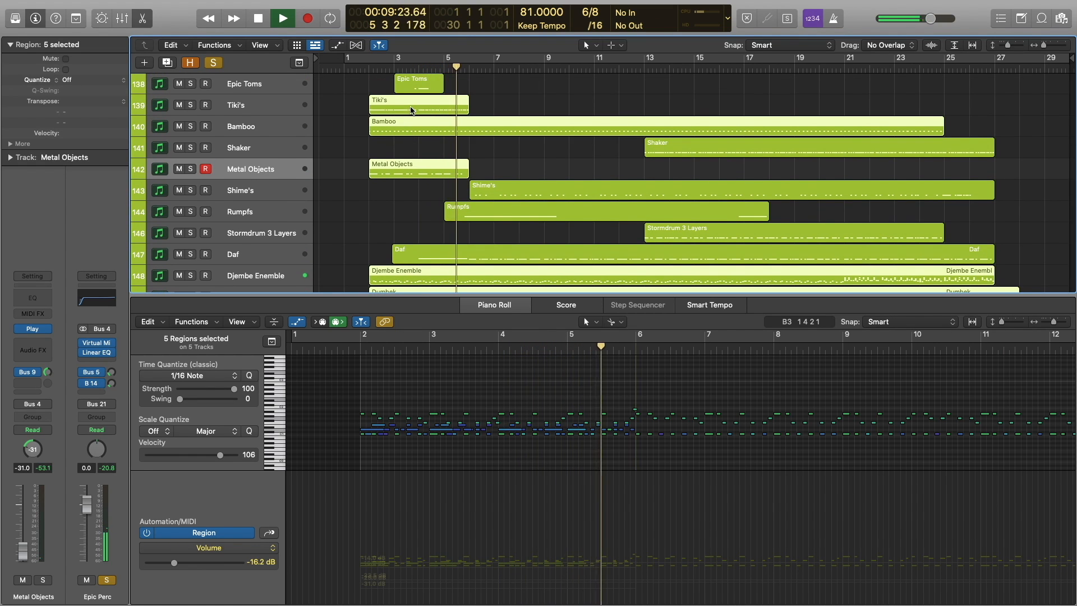
key("space")
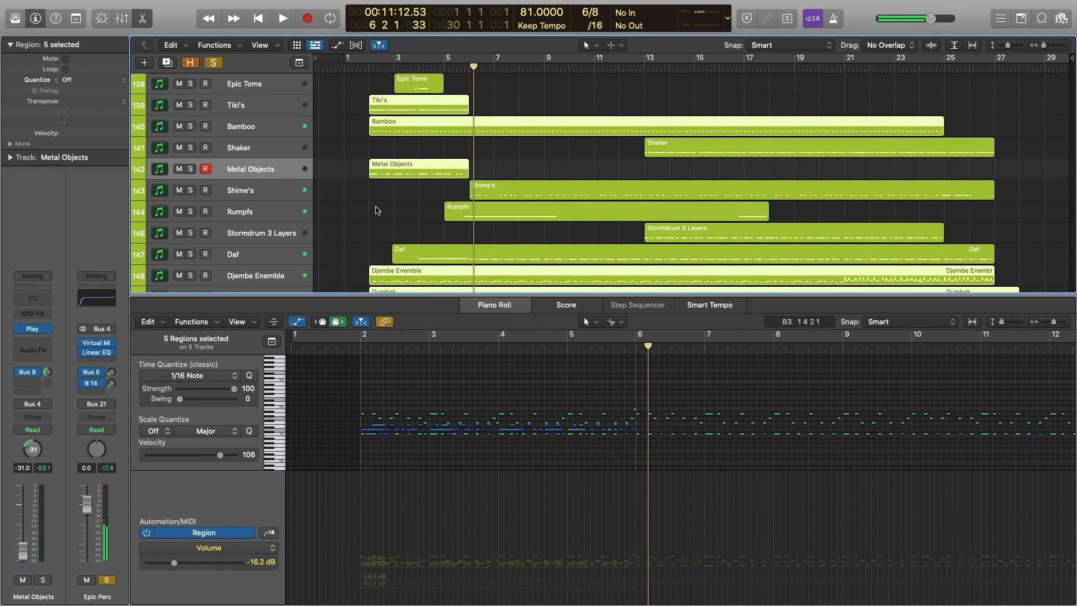
- Clear the region selection and show only the Daf region in the Piano Roll
left_click(373, 212)
scroll(371, 190, "down", 2)
left_click(449, 214)
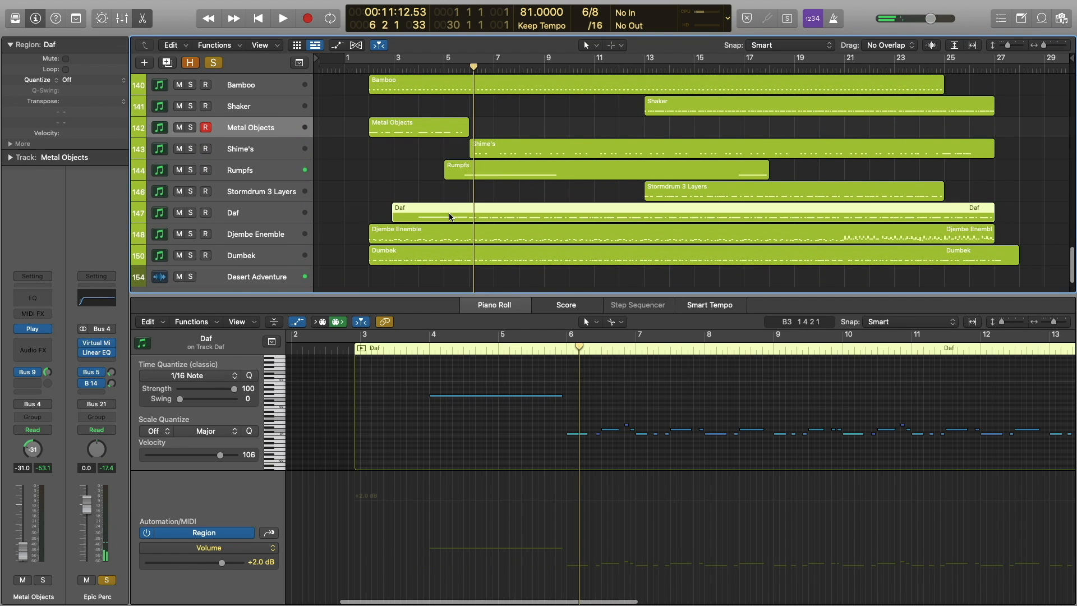
- Place the playhead at bar 4, inspect the Daf track's Play instrument, and audition the soloed percussion to about bar 5
left_click(429, 345)
left_click(264, 218)
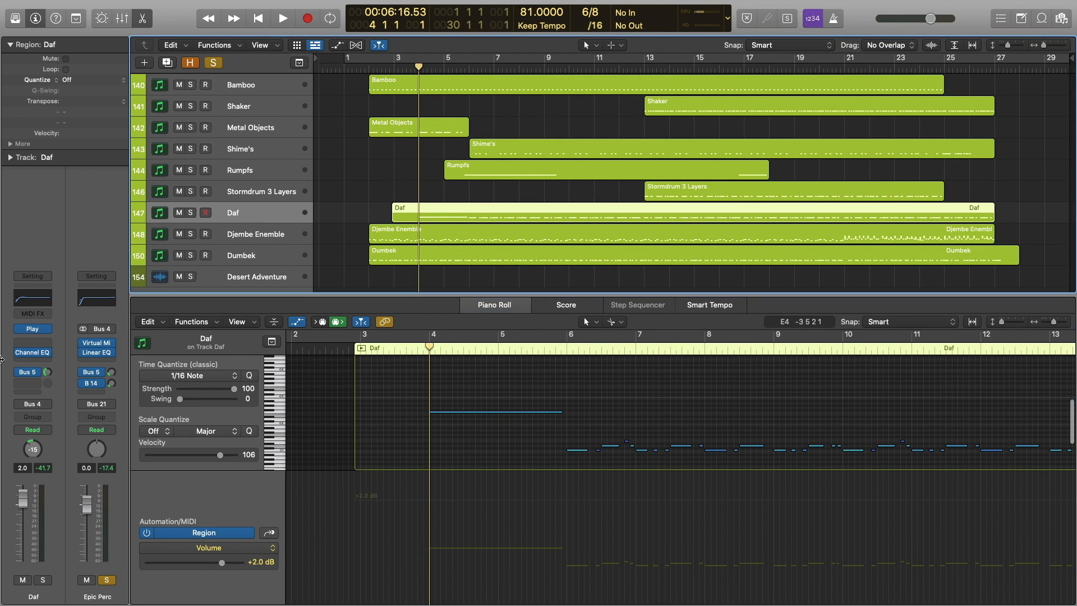
left_click(32, 329)
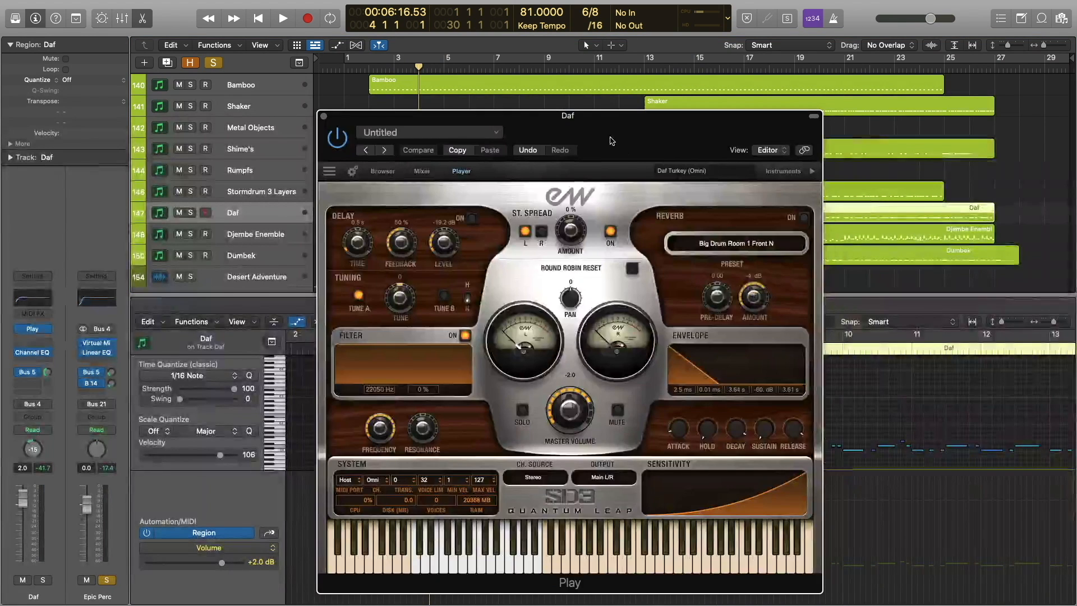
left_click(324, 116)
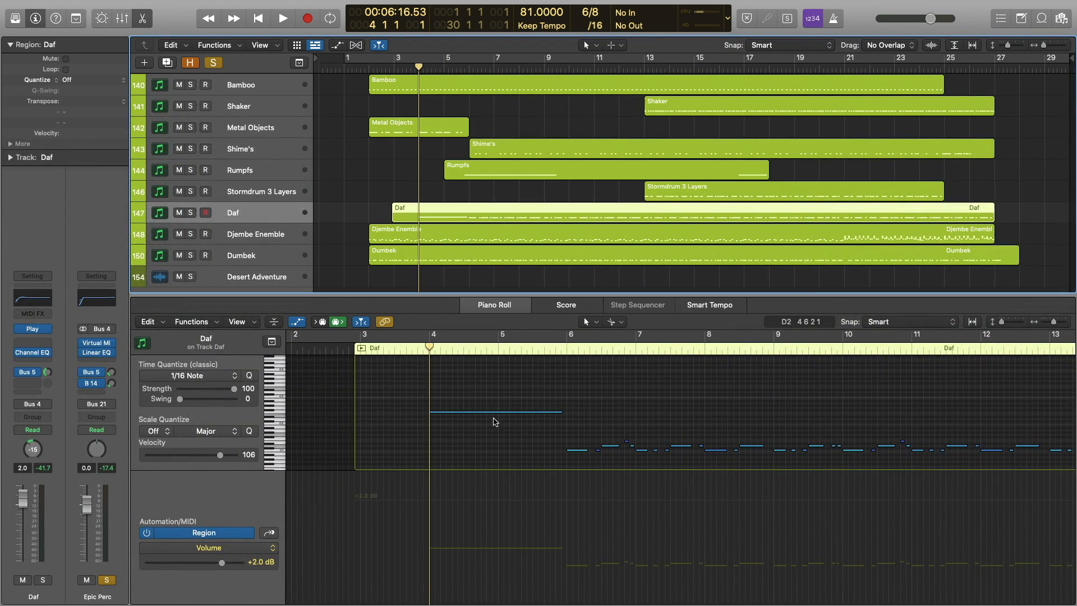
key("space")
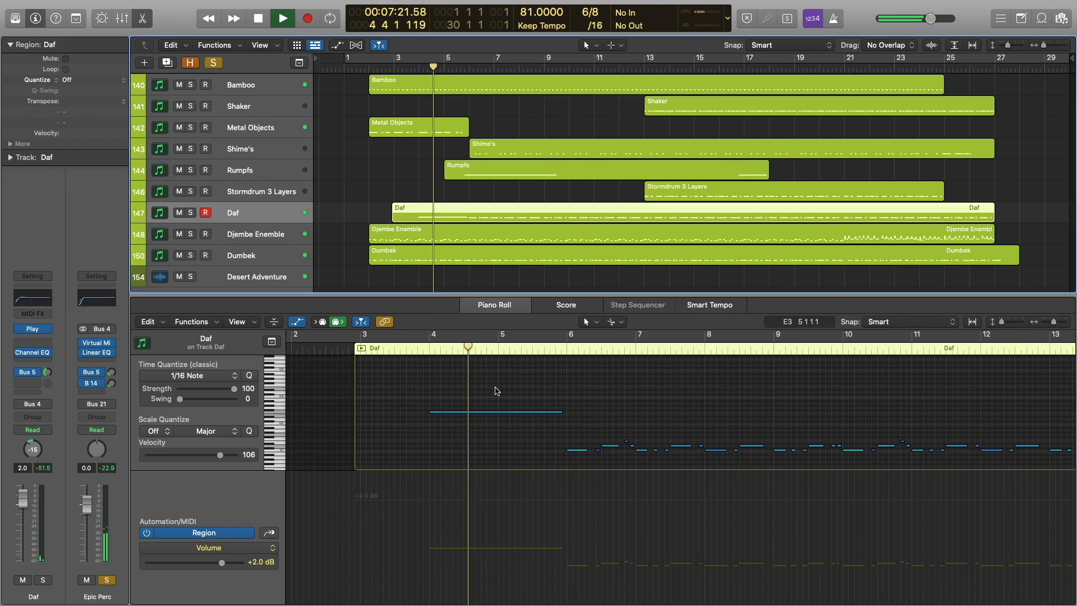
key("space")
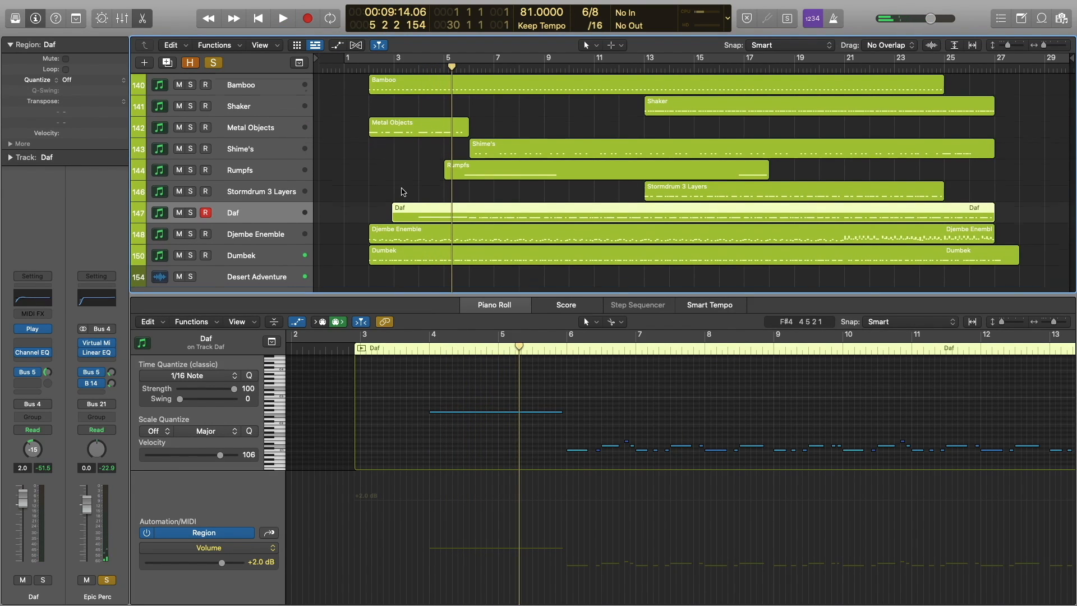
- Show the Gong region in the Piano Roll, audition its first note and move the playhead to bar 4
scroll(402, 192, "up", 10)
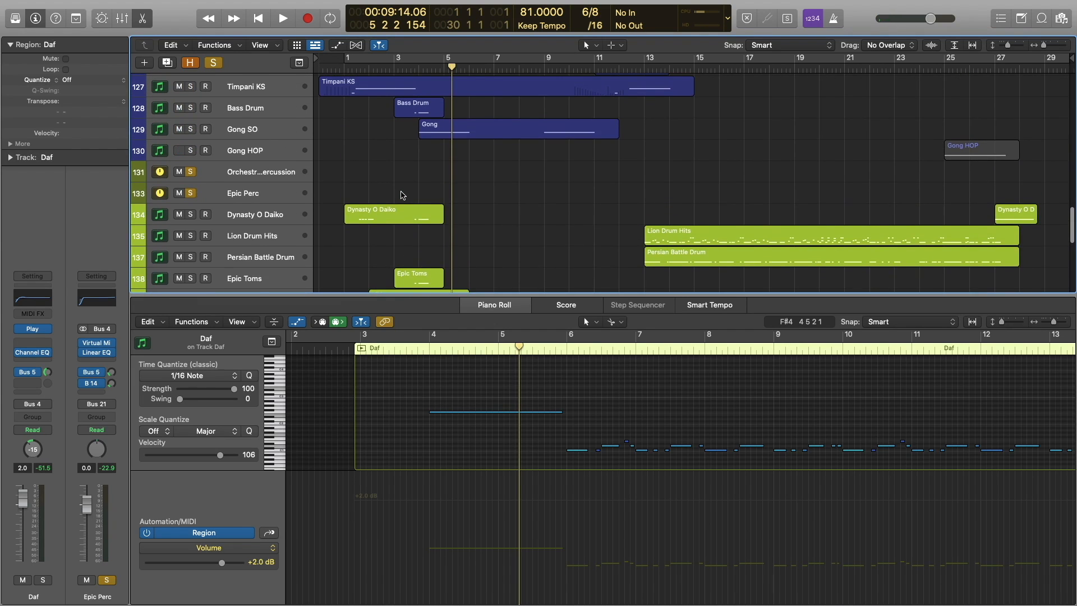
scroll(402, 195, "up", 2)
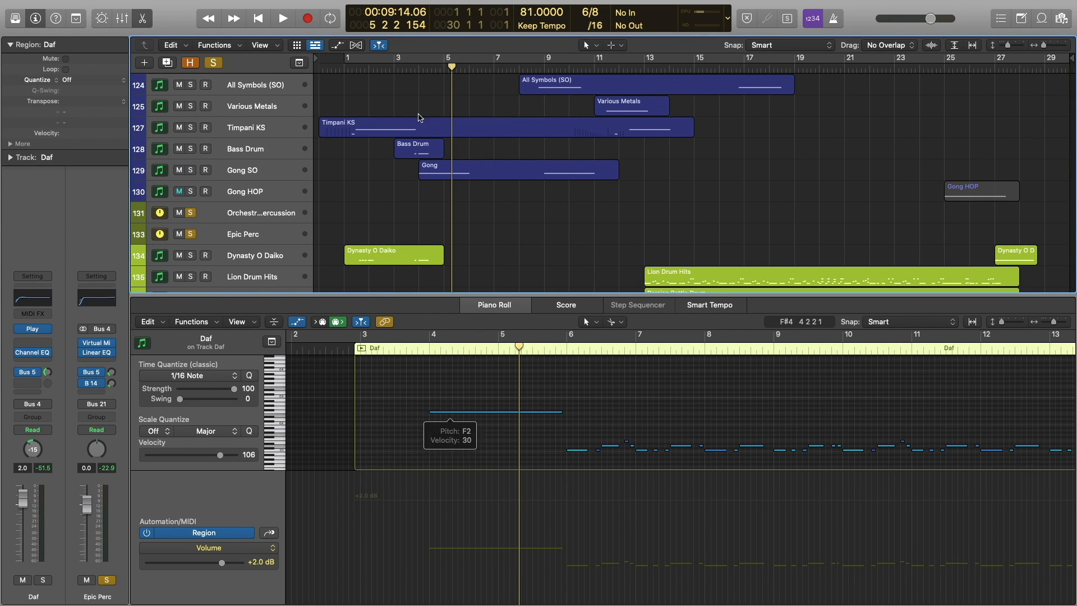
left_click(461, 174)
left_click(460, 410)
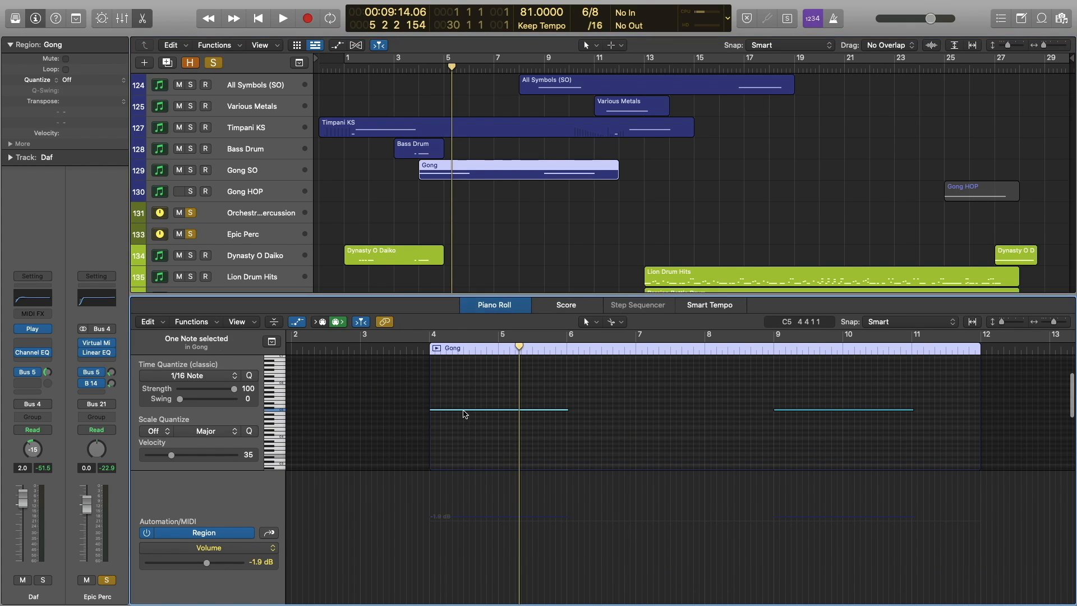
left_click(422, 351)
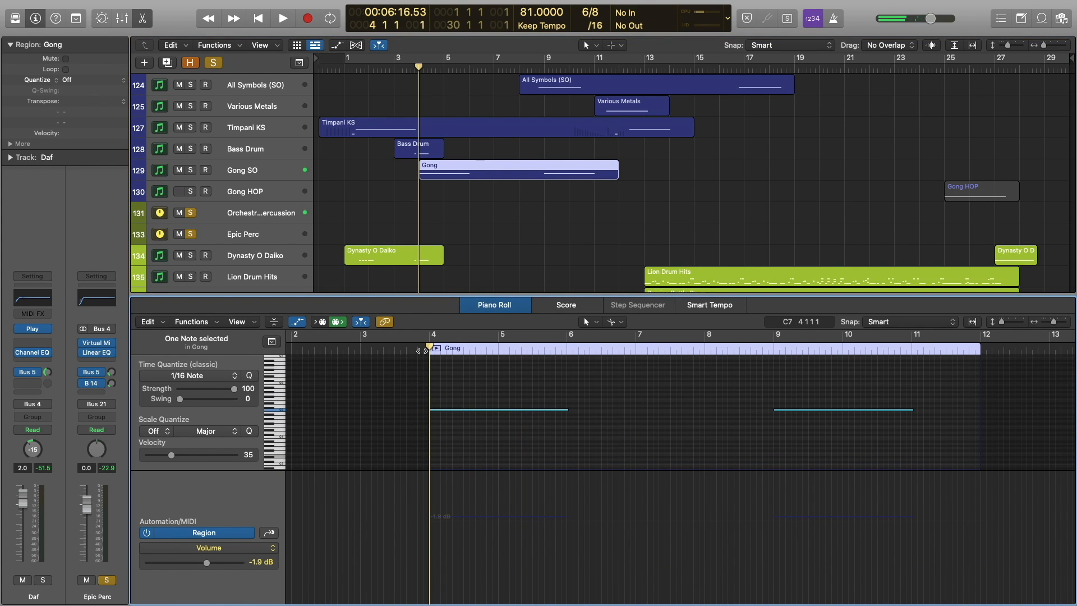
- Audition the Bass Drum region's note at bar 4 and play the soloed percussion through most of bar 5
left_click(409, 148)
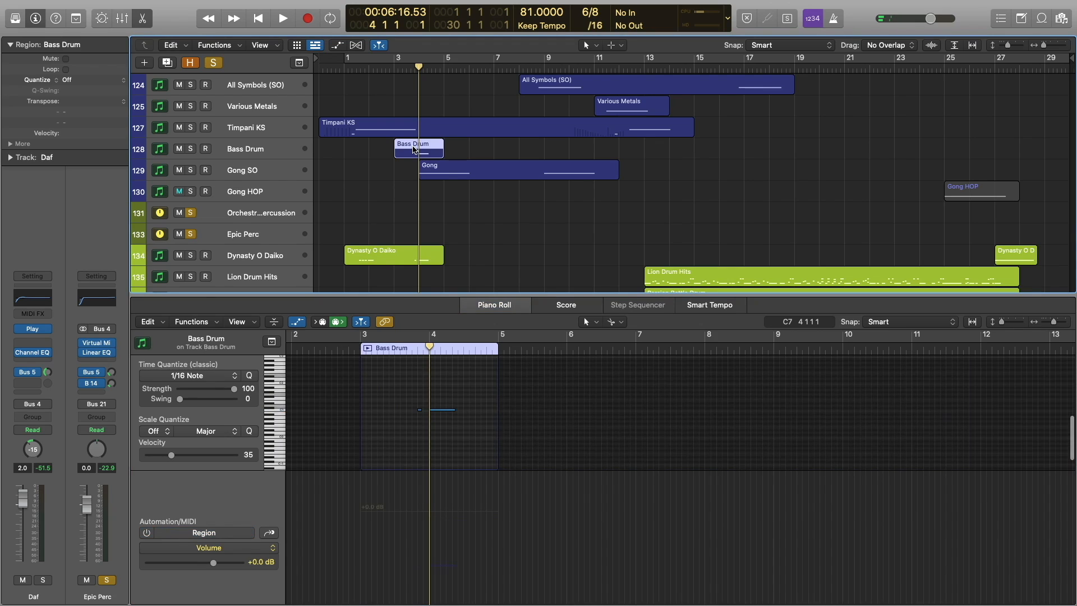
left_click(439, 410)
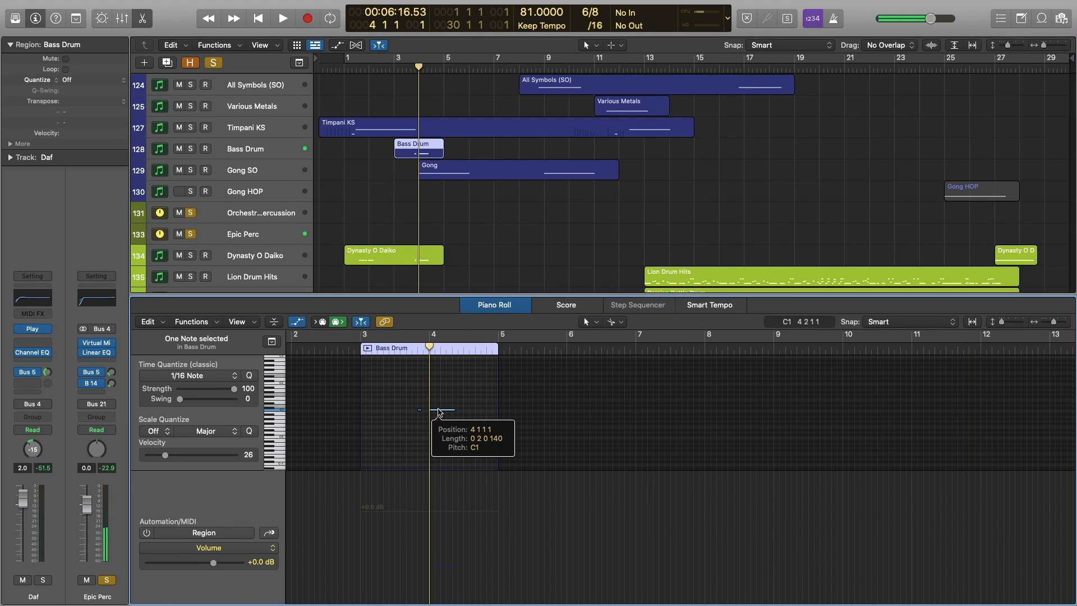
key("space")
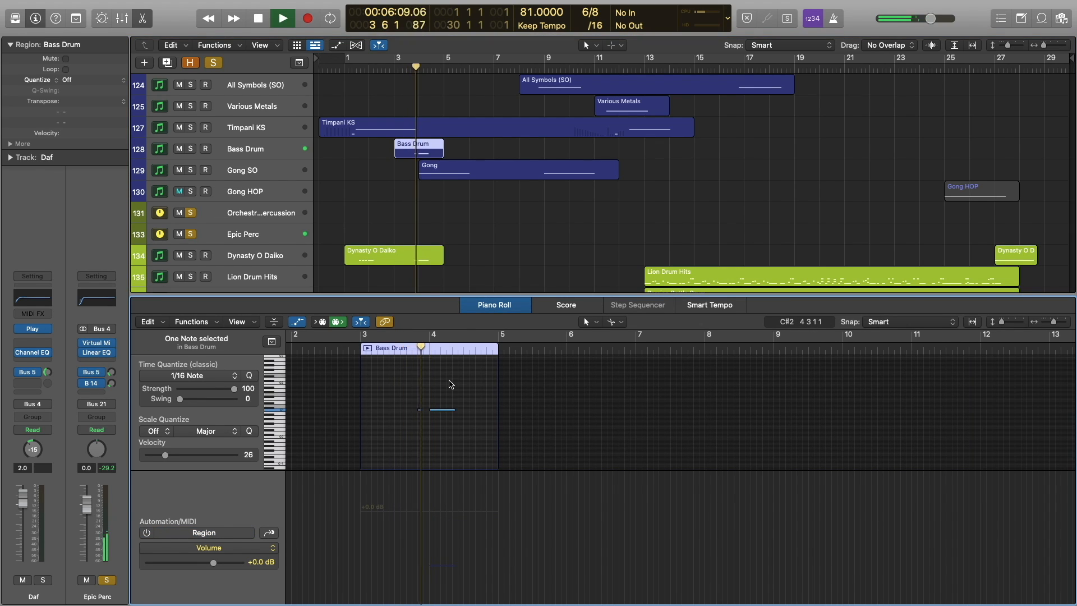
scroll(457, 208, "up", 3)
scroll(457, 208, "down", 10)
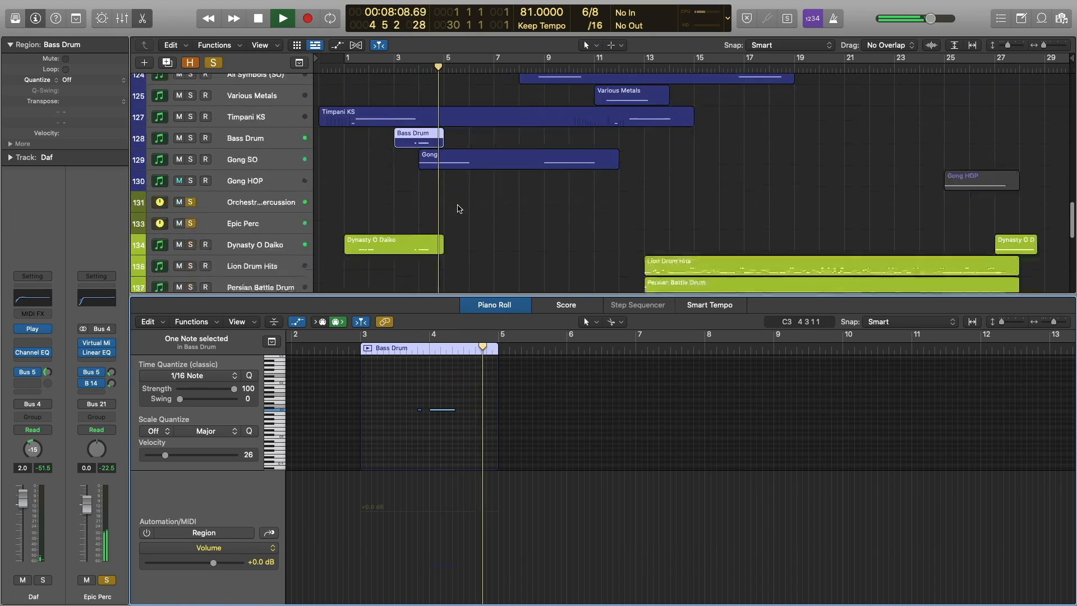
scroll(415, 230, "down", 1)
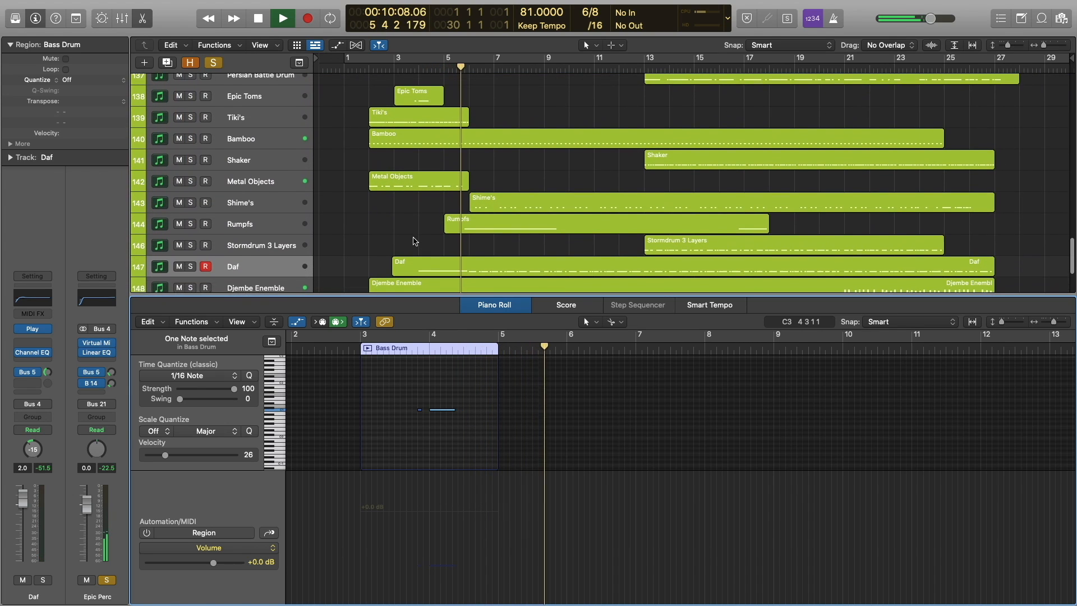
key("space")
- Clear the region selection and collapse the Piano Roll so the tracks area fills the window from the string tracks down
left_click(415, 241)
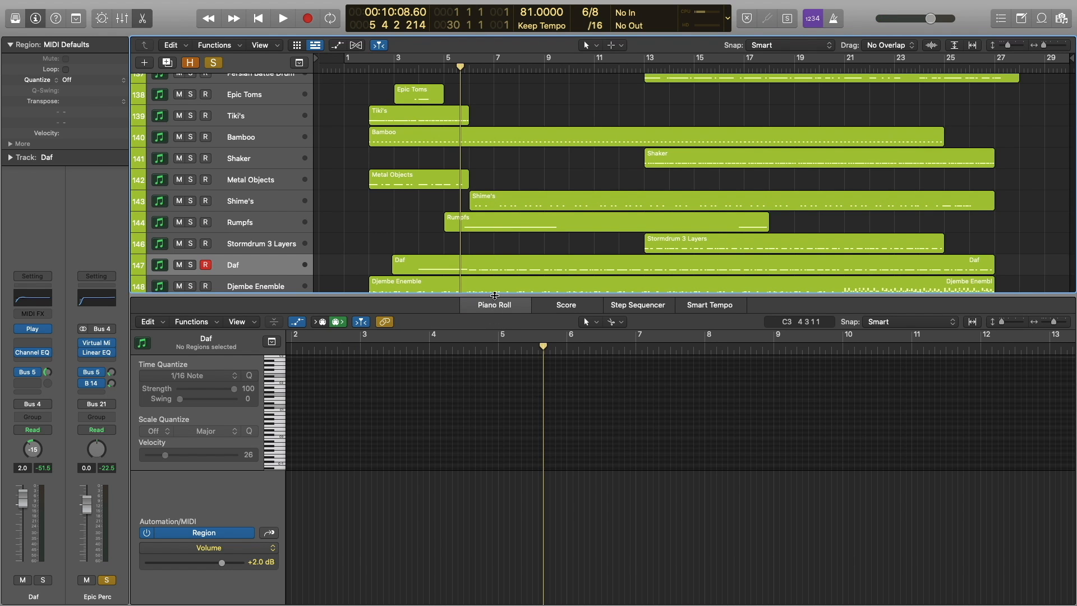
left_click_drag(495, 295, 596, 497)
scroll(517, 324, "up", 20)
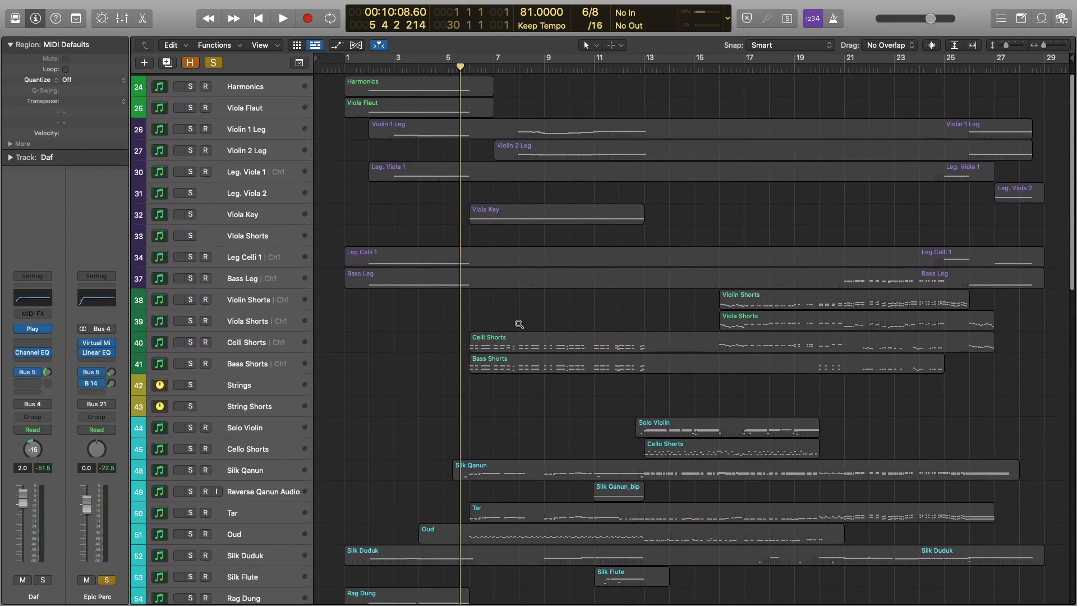
- Clear all track solos and play the full arrangement from about bar 5 to bar 13
left_click(211, 63)
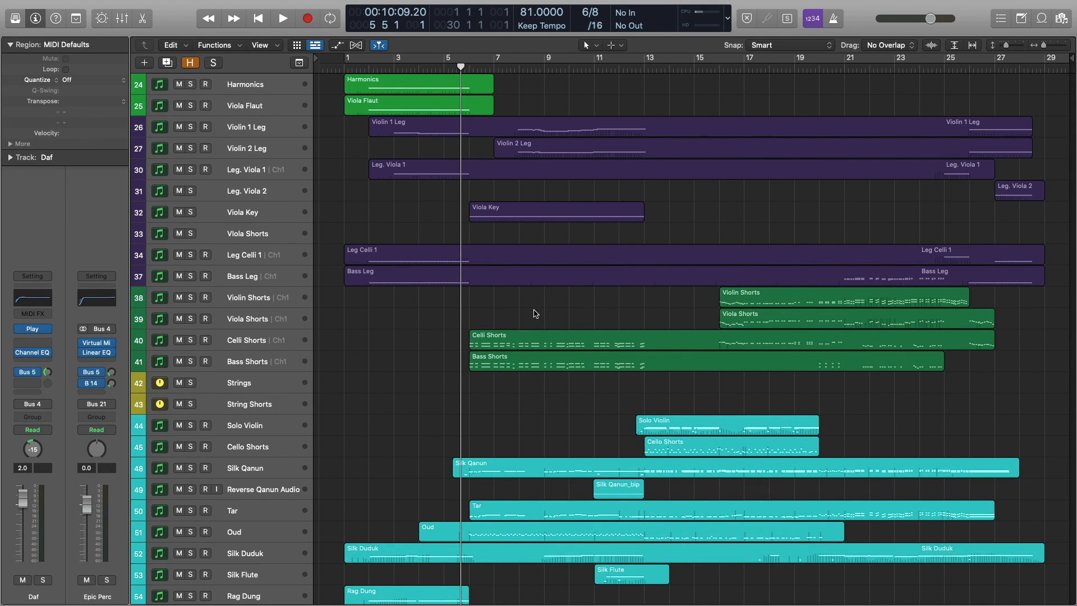
key("space")
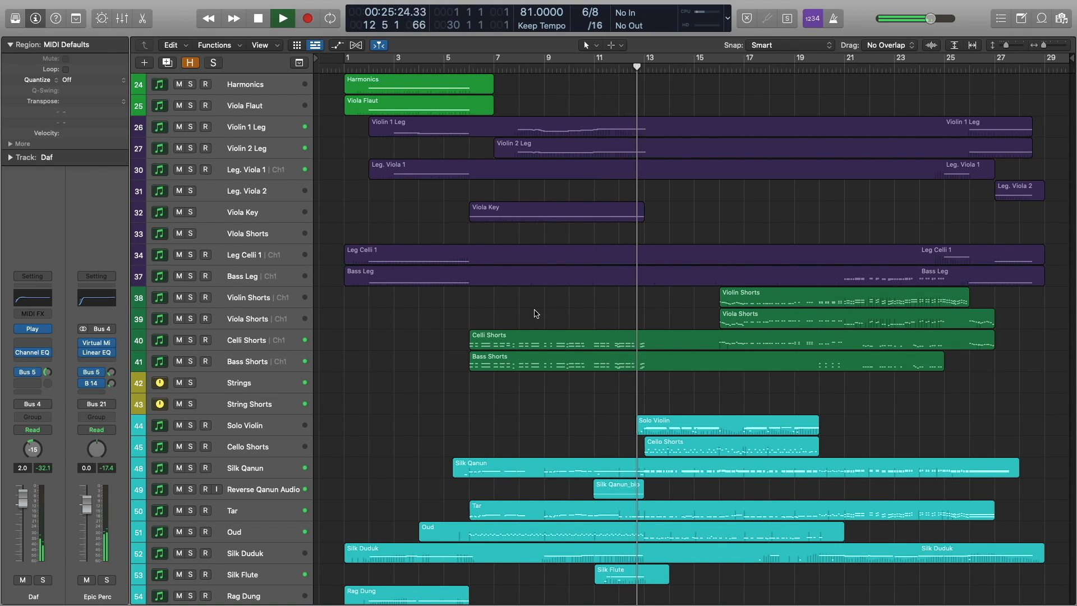
key("space")
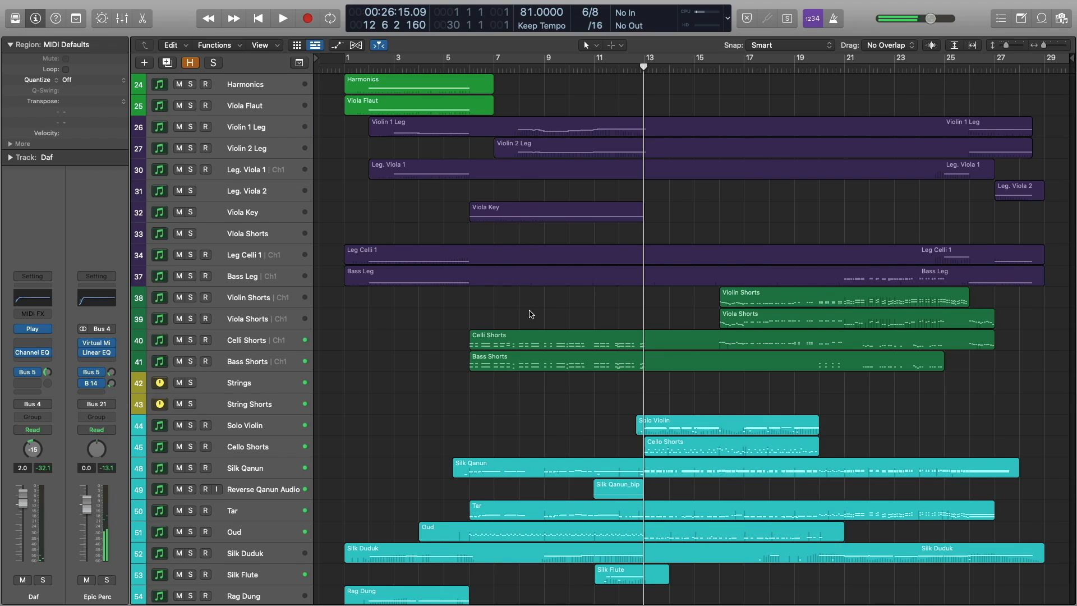
- Place the playhead at bar 6 and solo the Strings and String Shorts buses
left_click(469, 66)
left_click(250, 168)
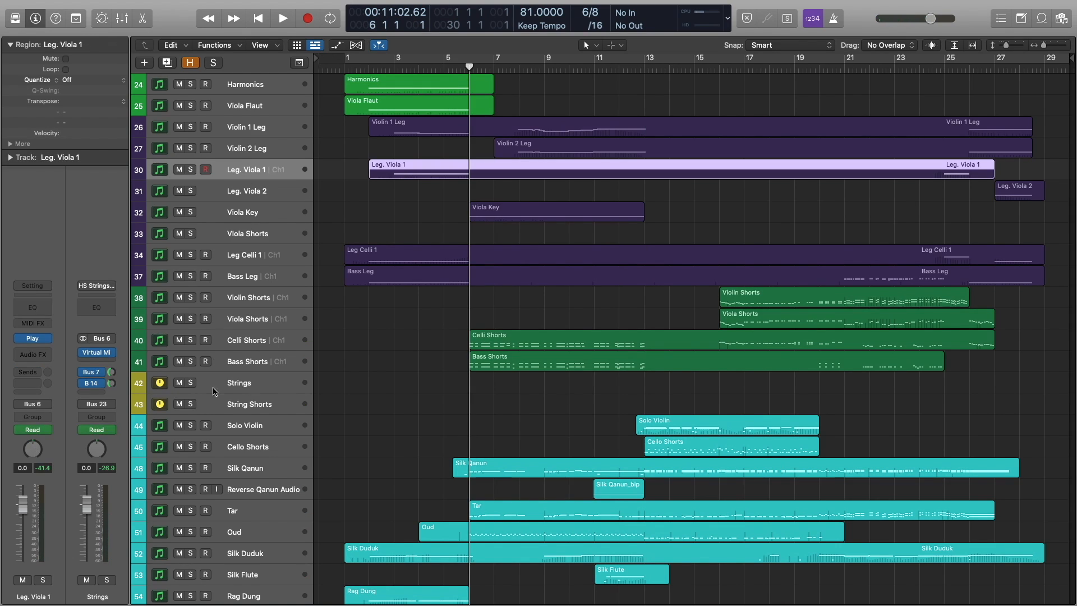
left_click(105, 581)
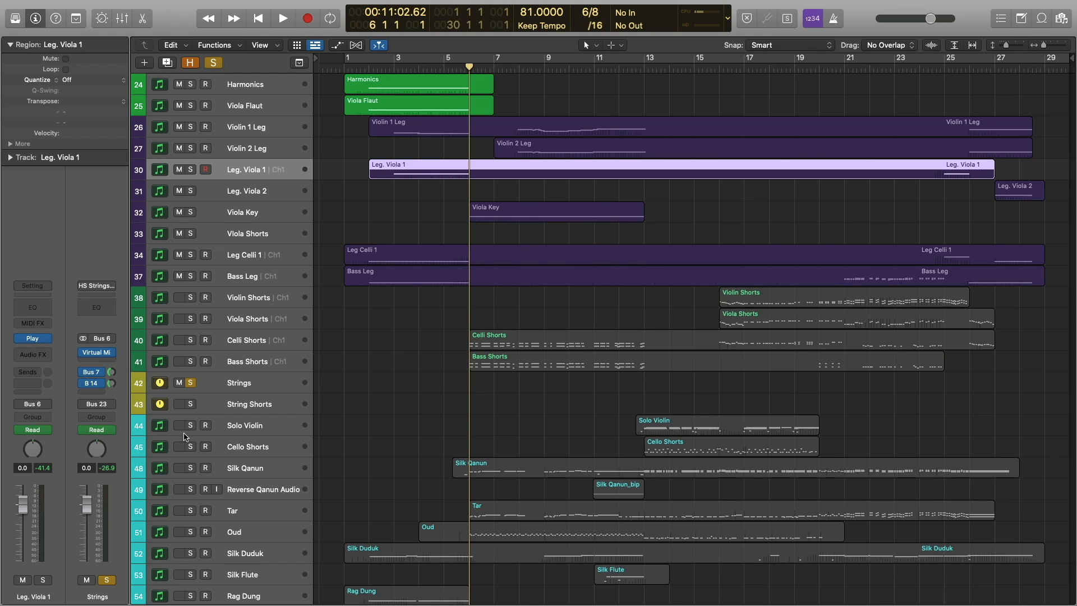
left_click(190, 405)
left_click(408, 372)
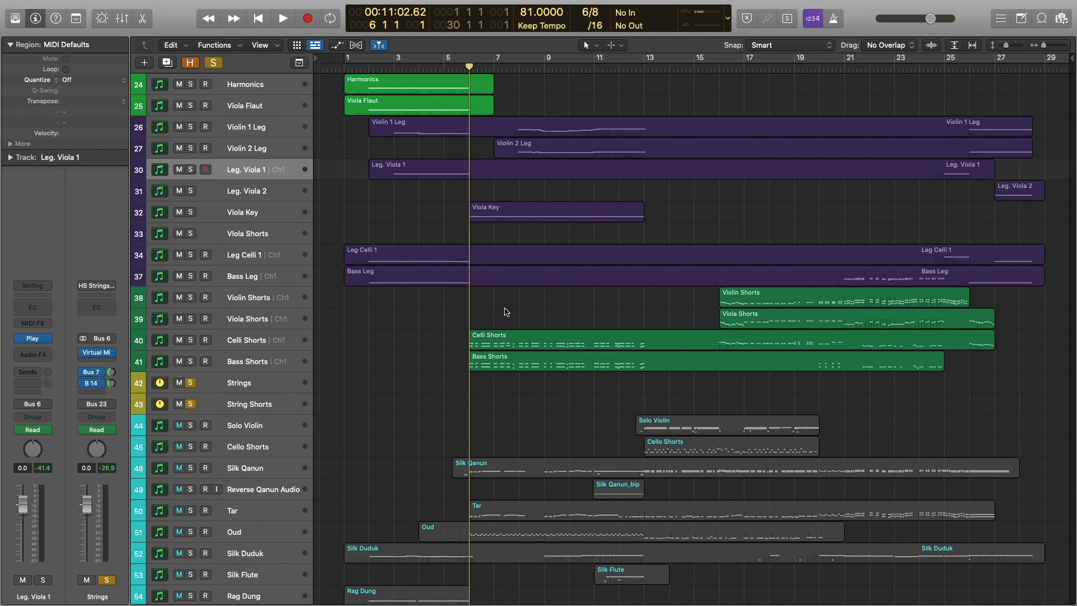
- Open the Celli Shorts and Bass Shorts regions together in the Piano Roll and add the Viola Key region
left_click_drag(506, 312, 522, 395)
double_click(519, 338)
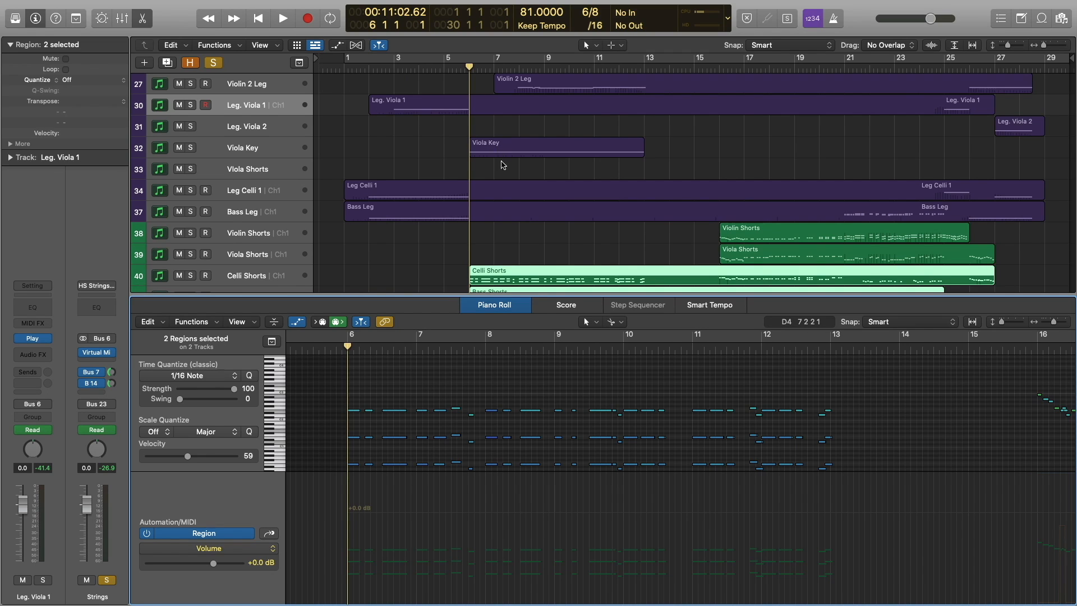
left_click(533, 151, "shift")
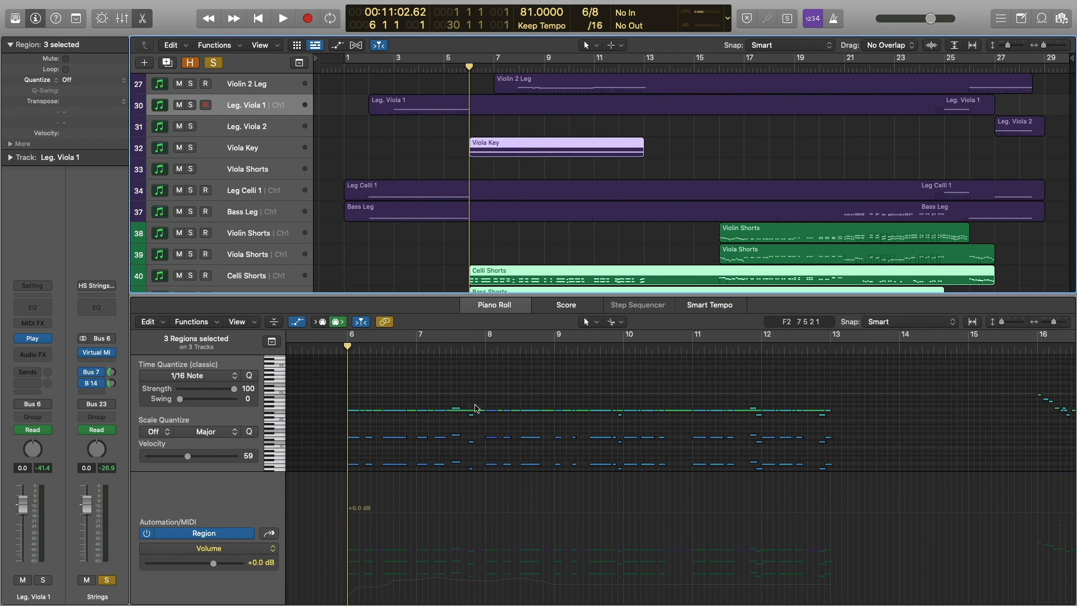
- Add the Violin 2 Leg and Violin 1 Leg regions to the selection and examine the combined string notes
scroll(591, 157, "up", 1)
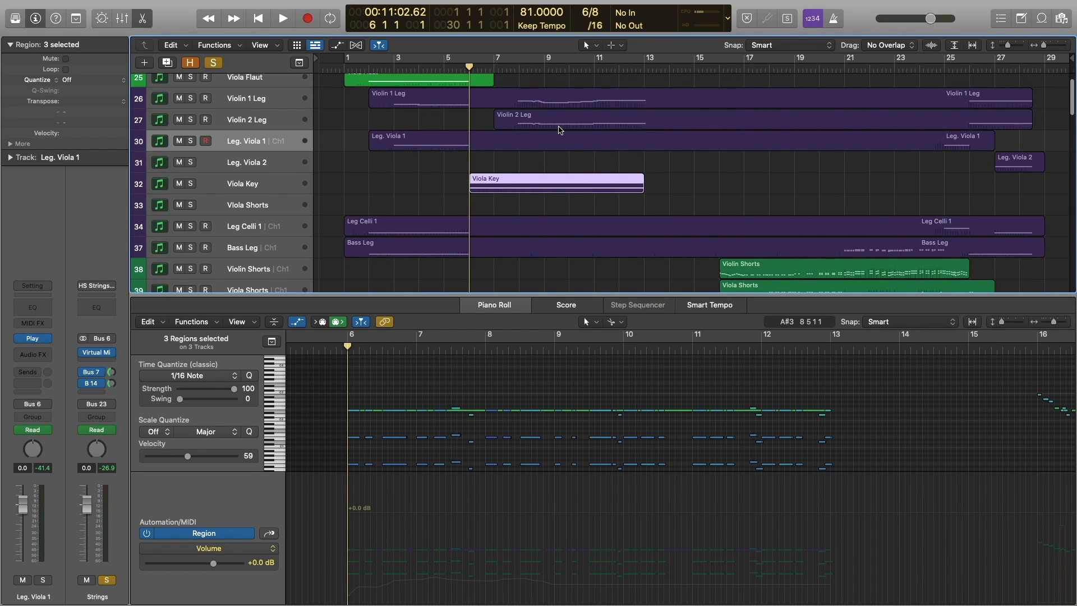
left_click(552, 125, "shift")
left_click(544, 102, "shift")
scroll(454, 380, "up", 2)
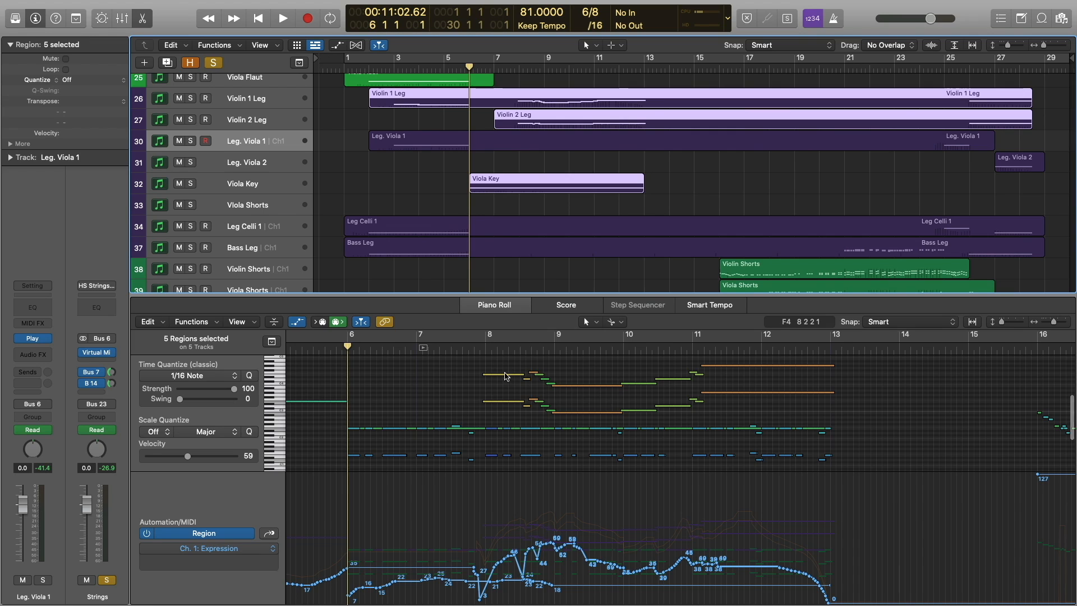
scroll(425, 371, "down", 3)
scroll(425, 371, "up", 2)
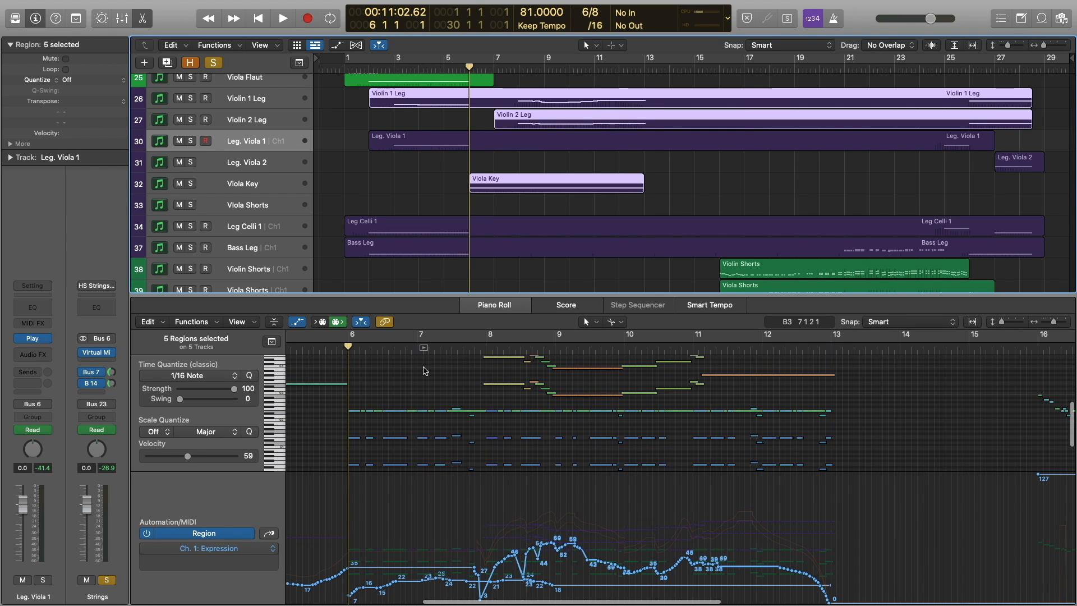
- Play the soloed strings from bar 6 to bar 13 while following the notes in the Piano Roll
key("space")
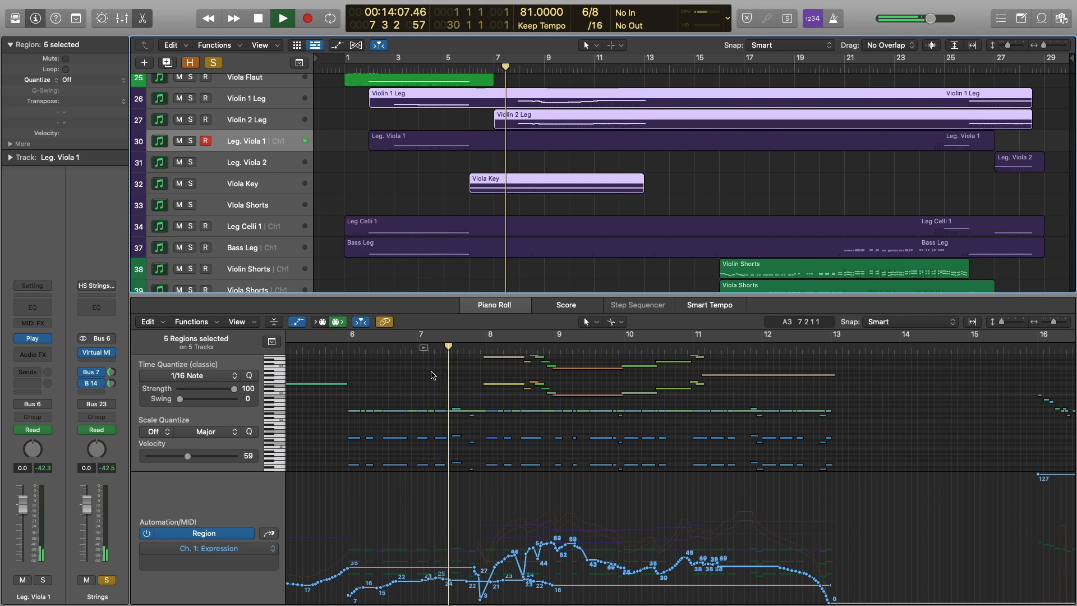
scroll(432, 375, "up", 1)
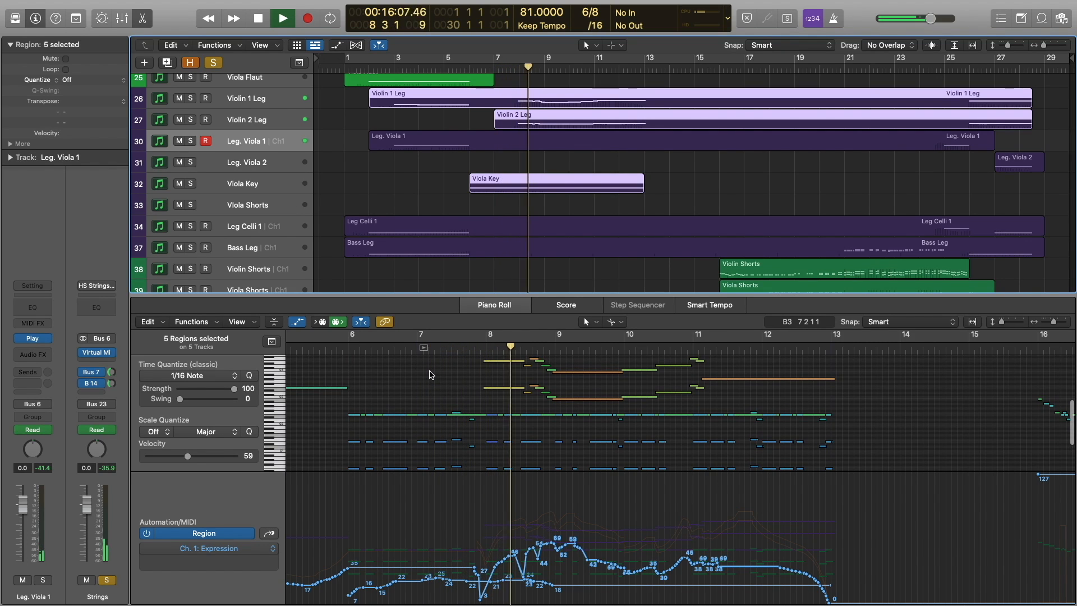
scroll(431, 375, "up", 1)
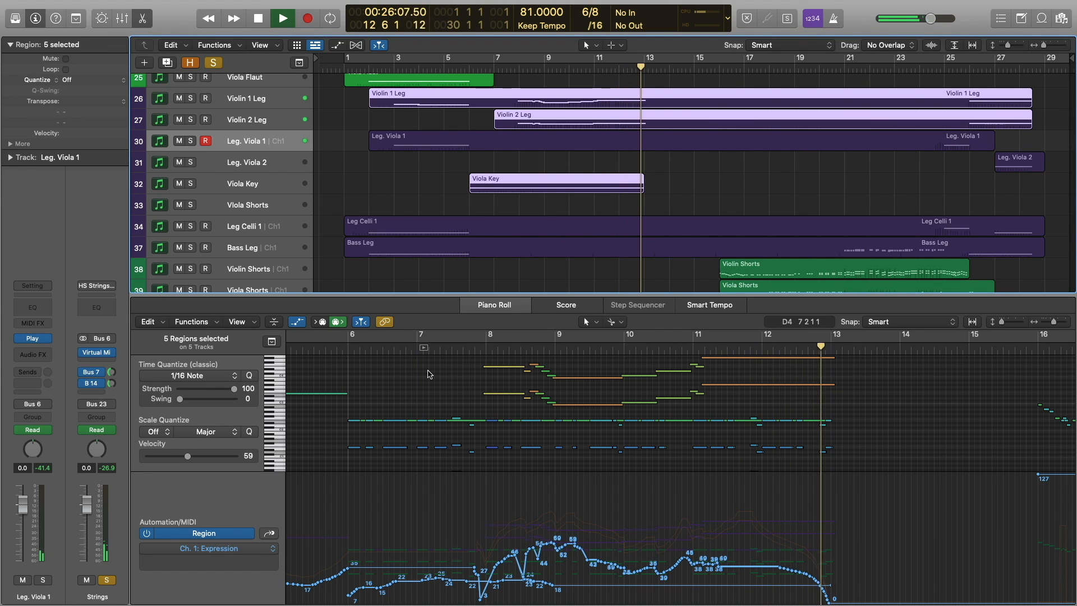
key("space")
- Select the Silk Qanun track and solo its Solo Instruments bus alongside the strings
scroll(476, 185, "down", 10)
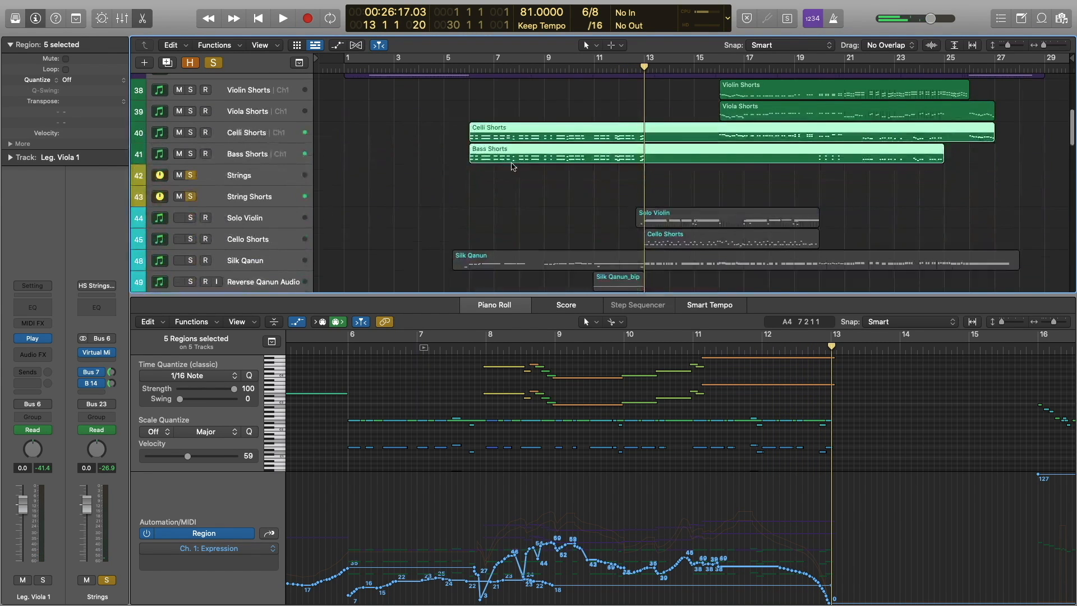
left_click(250, 199)
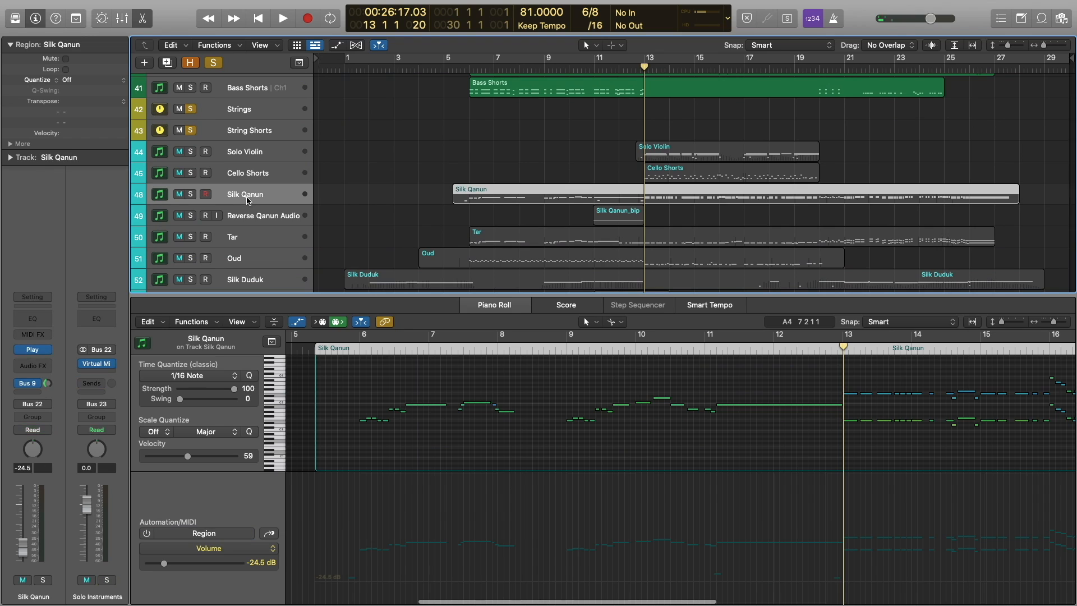
left_click(104, 580)
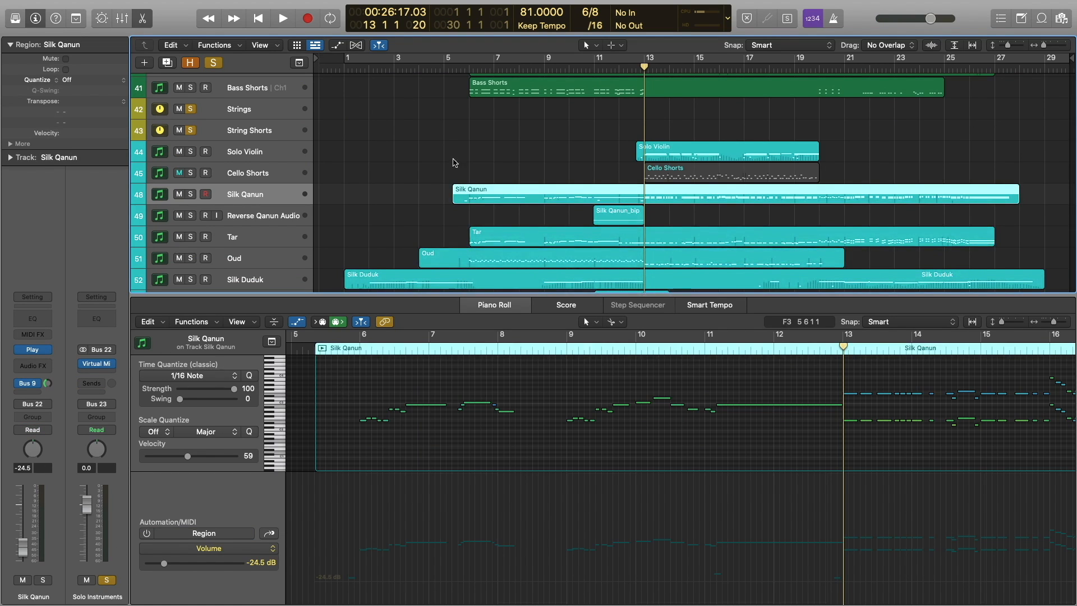
- Show the Silk Qanun and Tar regions together in the Piano Roll, from about bar 5 onward
left_click(428, 111)
left_click_drag(499, 134, 520, 242)
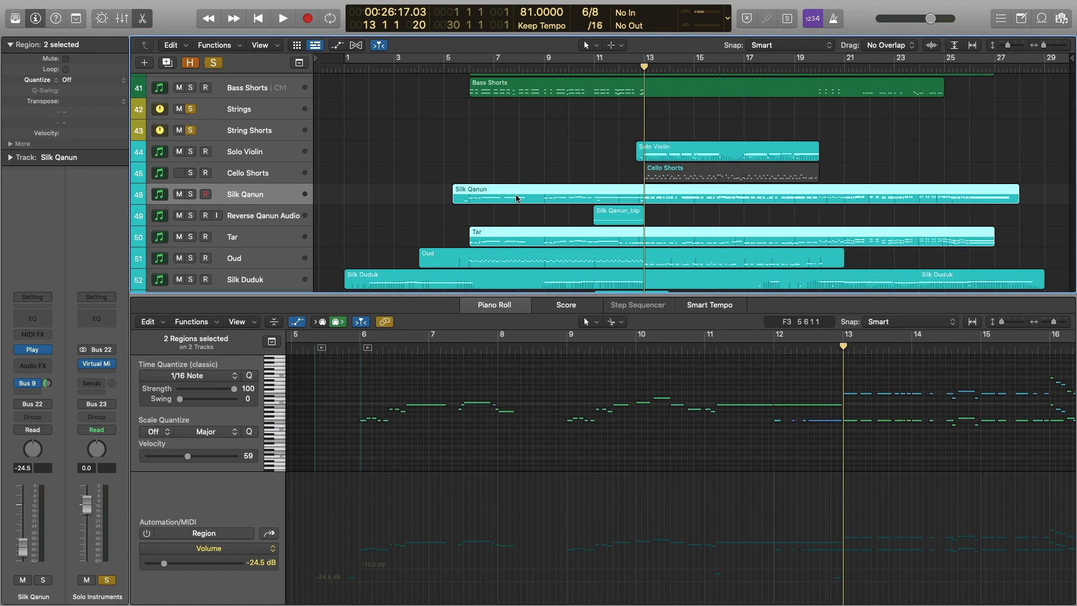
scroll(421, 382, "left", 1)
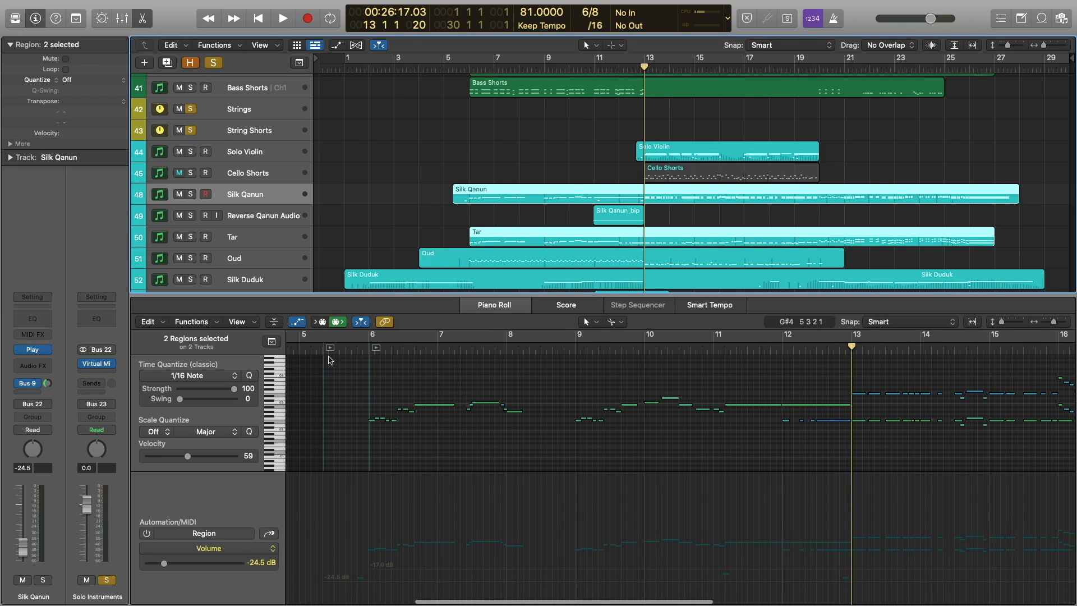
- Set the playhead to bar 6 and add the Oud region to the Silk Qanun and Tar selection shown in the Piano Roll
left_click(369, 349)
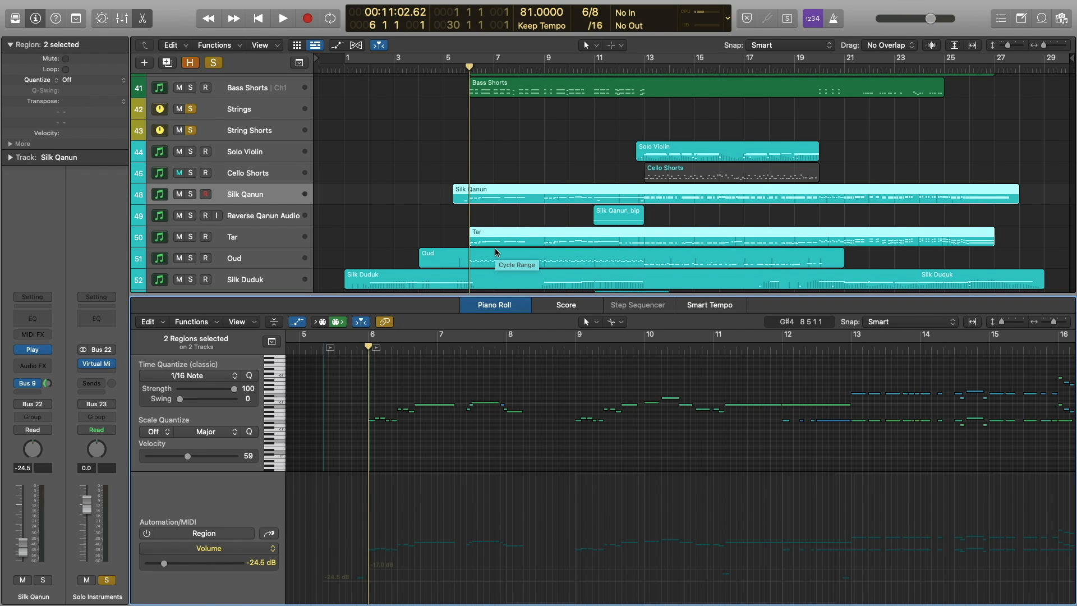
left_click(495, 249, "shift")
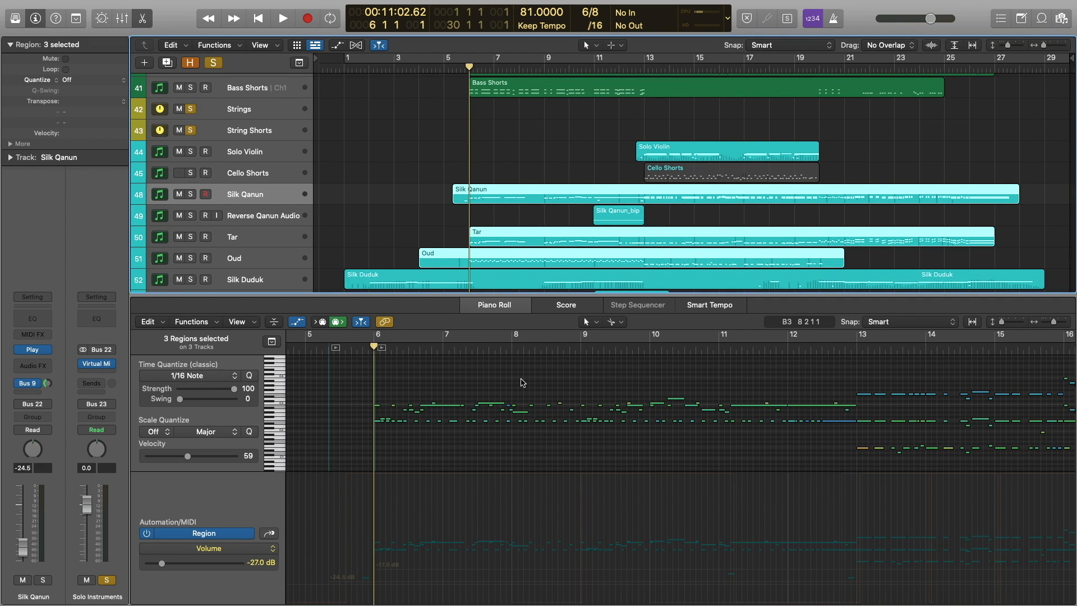
left_click(517, 384)
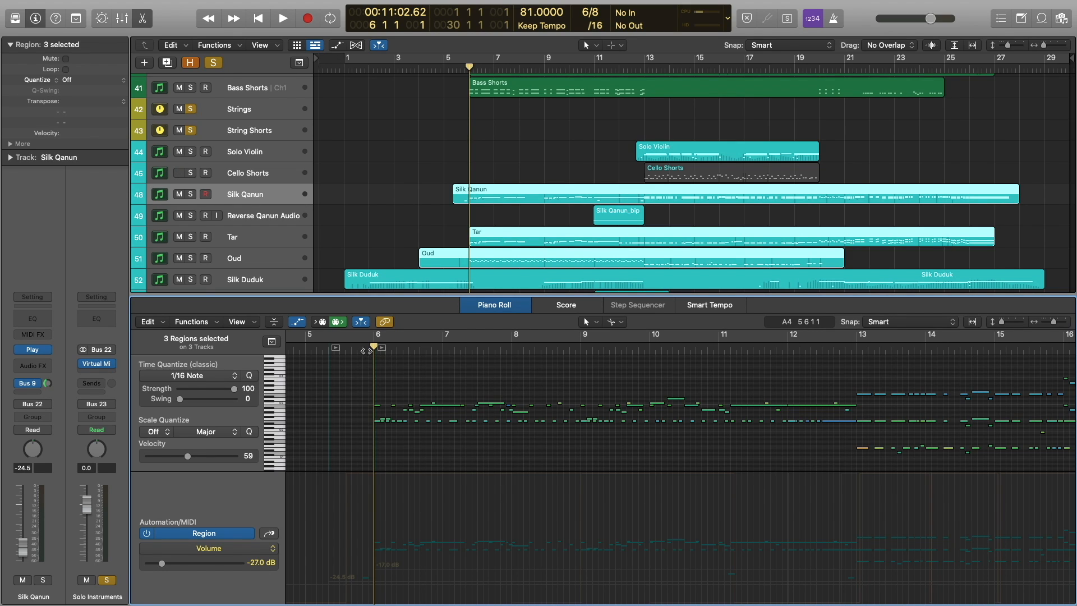
- Play the soloed strings and solo instruments from bar 6 to the end of bar 12, following the Qanun, Tar and Oud notes
left_click(363, 348)
key("space")
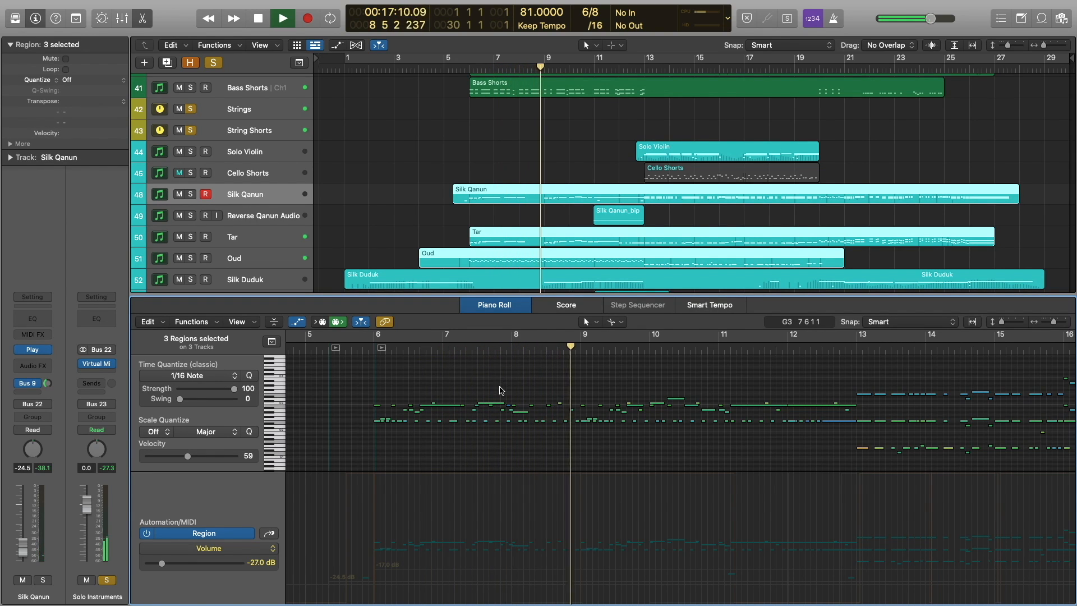
scroll(510, 213, "down", 3)
scroll(508, 210, "down", 2)
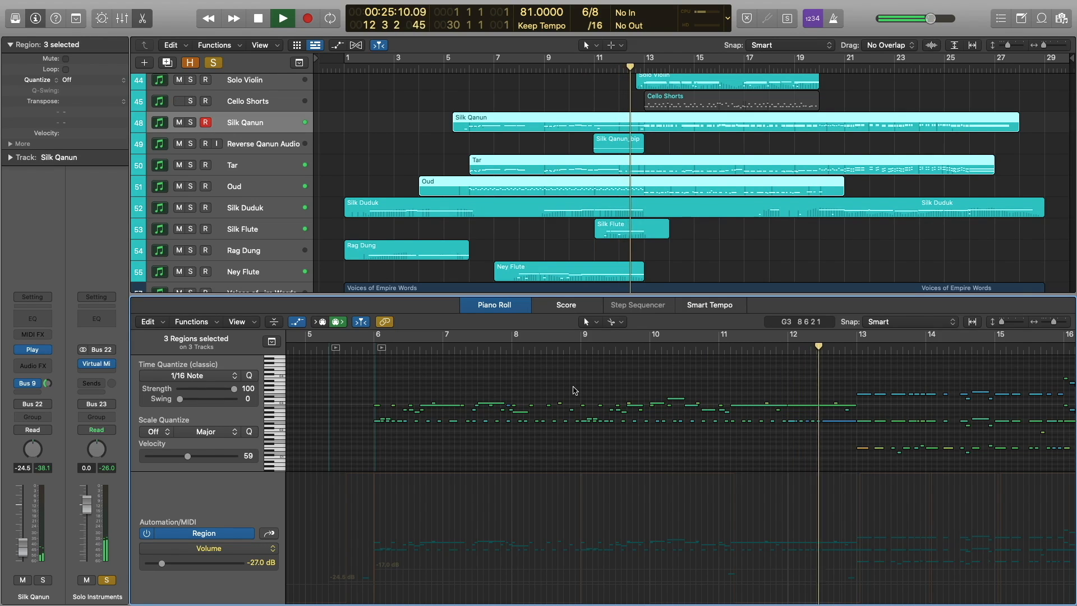
key("space")
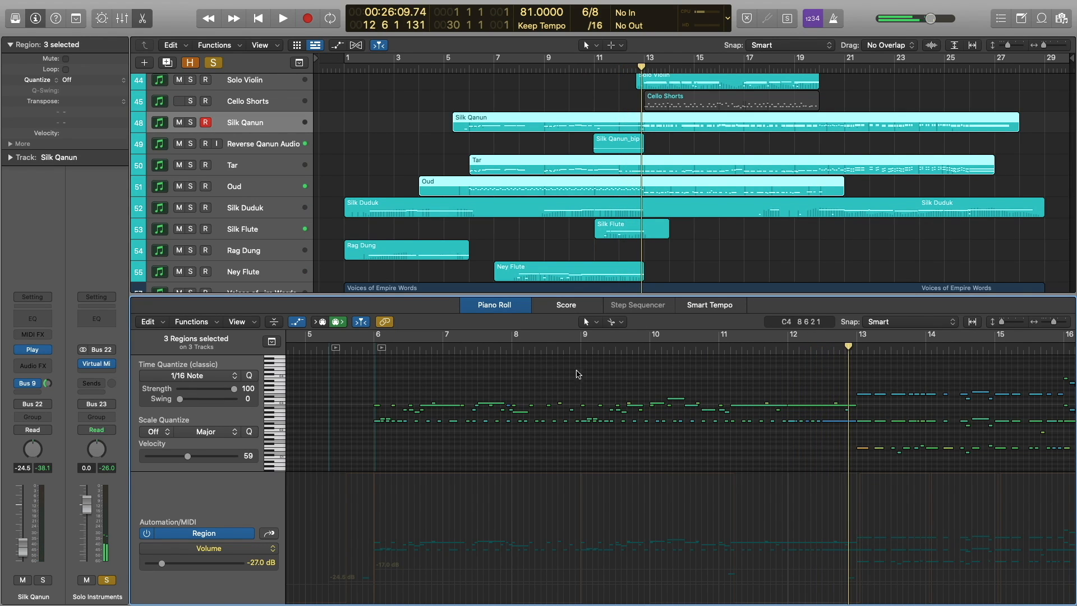
- Replace the selection with the Silk Duduk, Ney Flute and Silk Flute regions and view their notes together in the Piano Roll
left_click(541, 241)
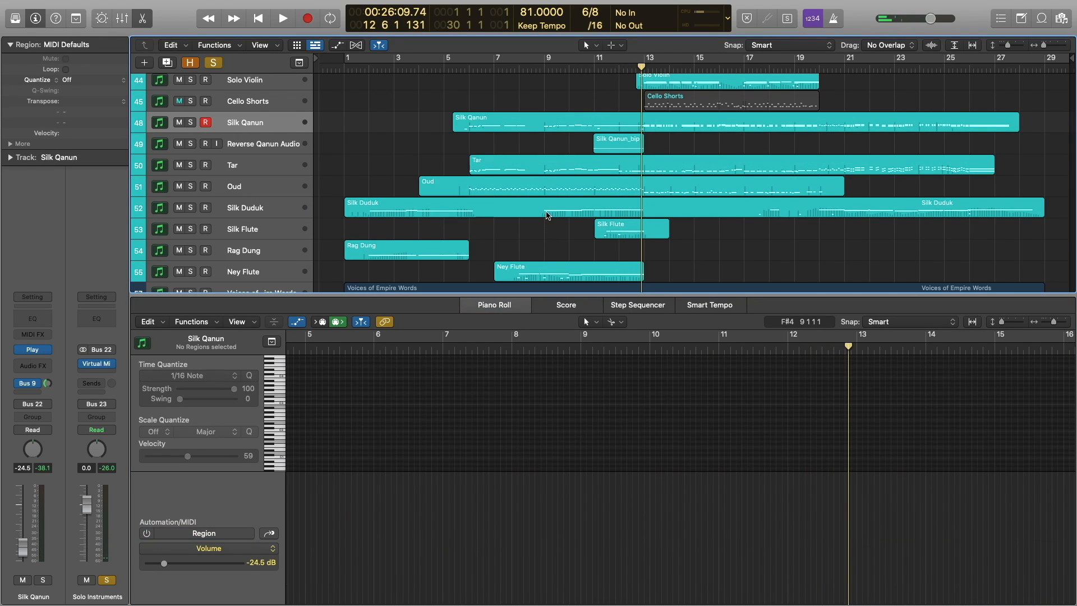
left_click(546, 217)
left_click(533, 279, "shift")
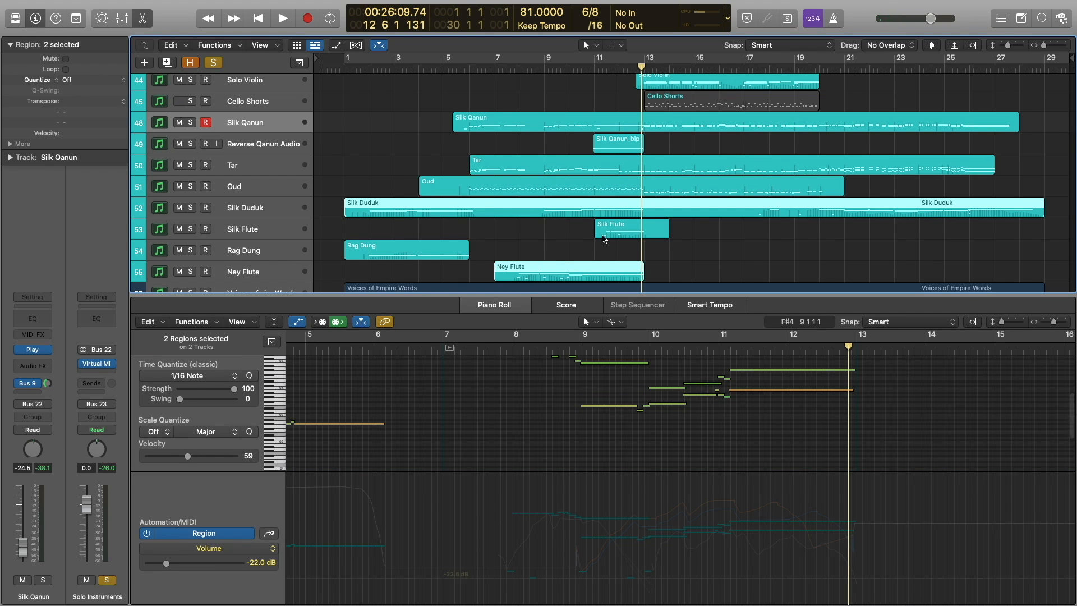
left_click(625, 225, "shift")
scroll(552, 381, "up", 3)
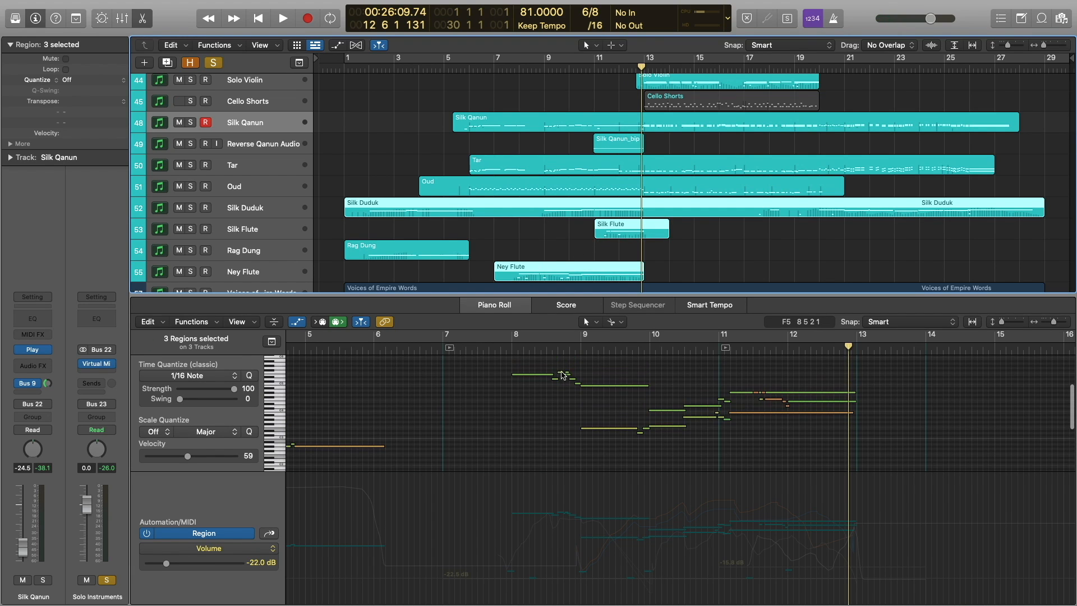
- Play the soloed parts from late bar 7 to the start of bar 9, following the wind melodies
left_click(500, 349)
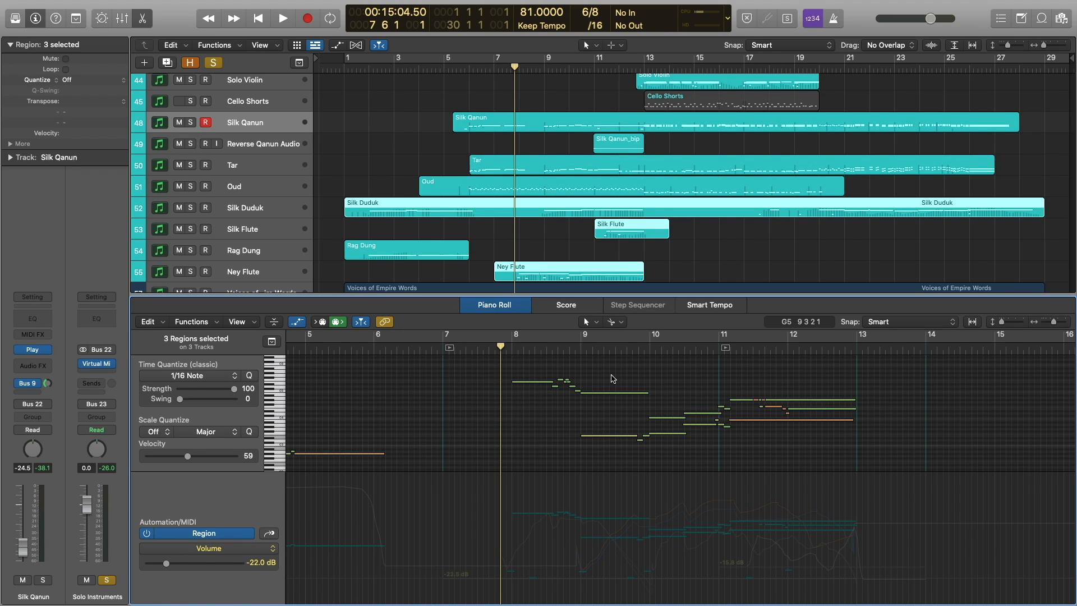
key("space")
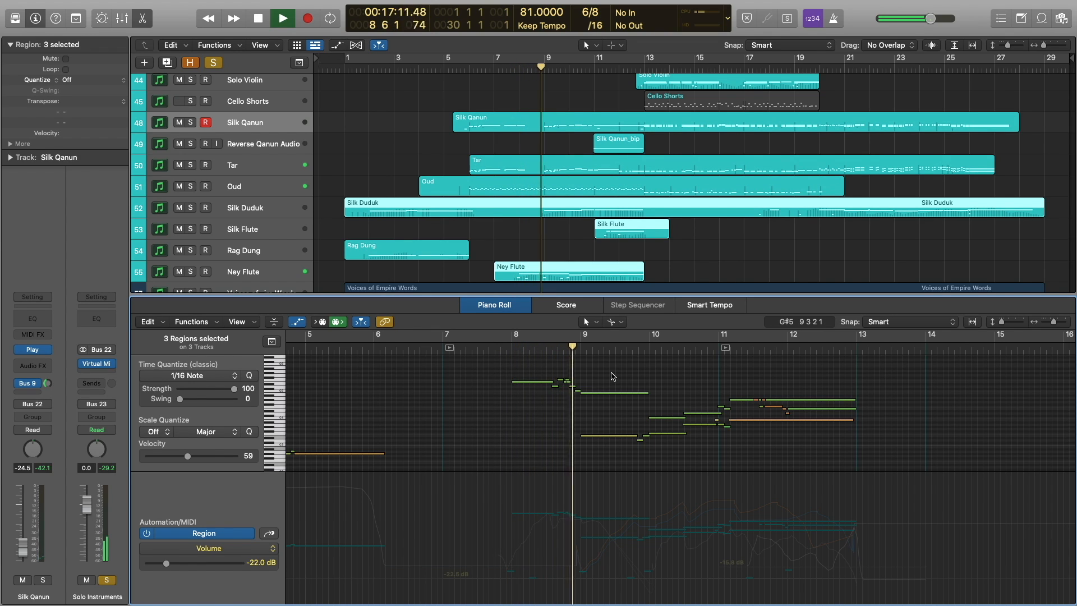
key("space")
- Show only the Ney Flute region in the Piano Roll and examine its melody and its low keyswitch notes
left_click(515, 245)
left_click(531, 274)
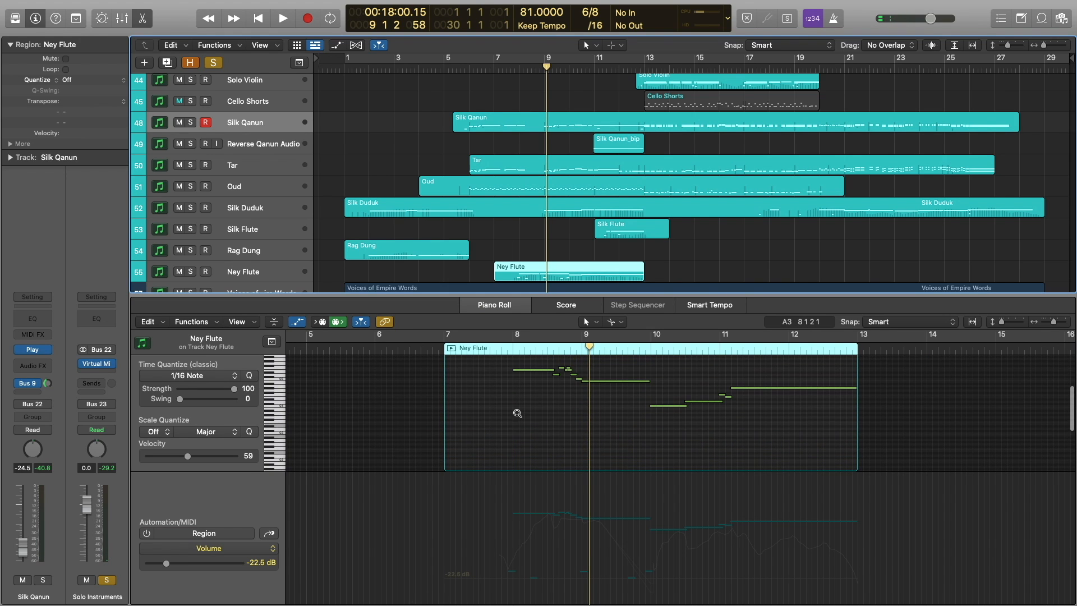
scroll(517, 416, "up", 5)
scroll(518, 415, "down", 4)
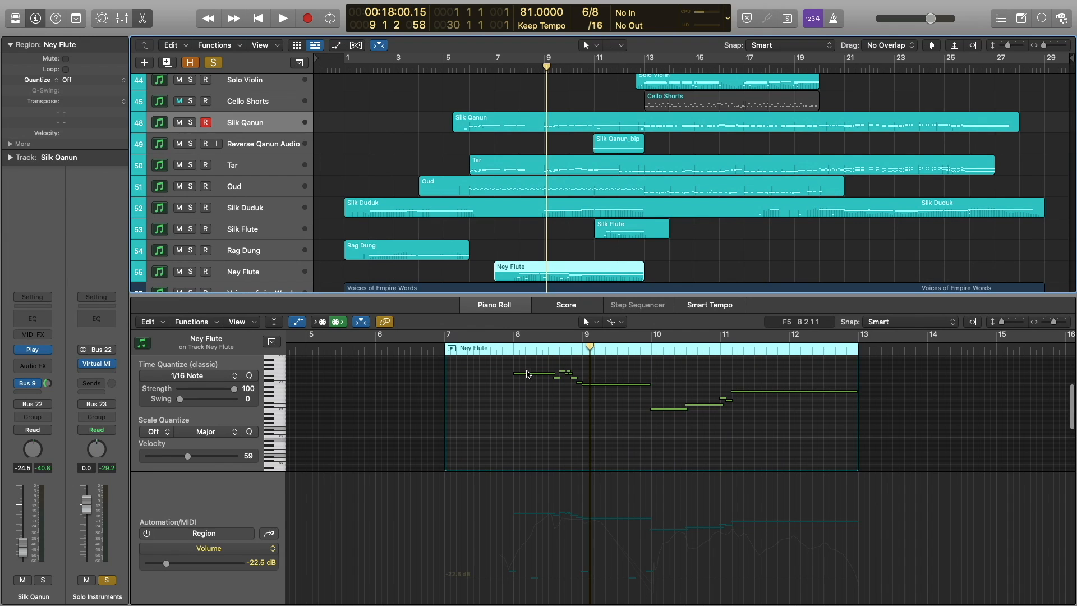
scroll(527, 377, "down", 6)
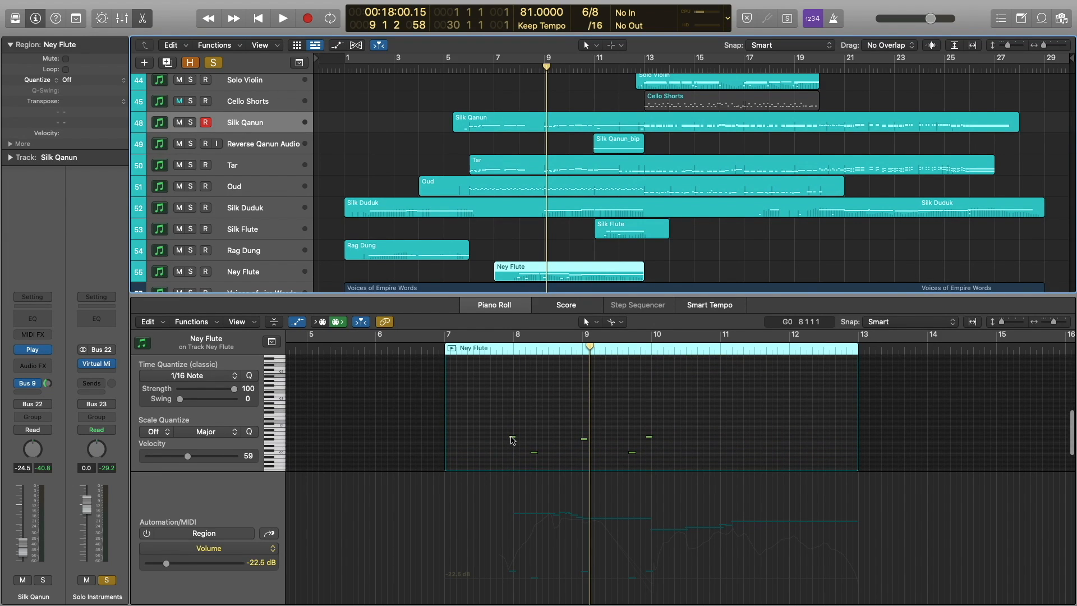
left_click(513, 438)
scroll(572, 414, "up", 1)
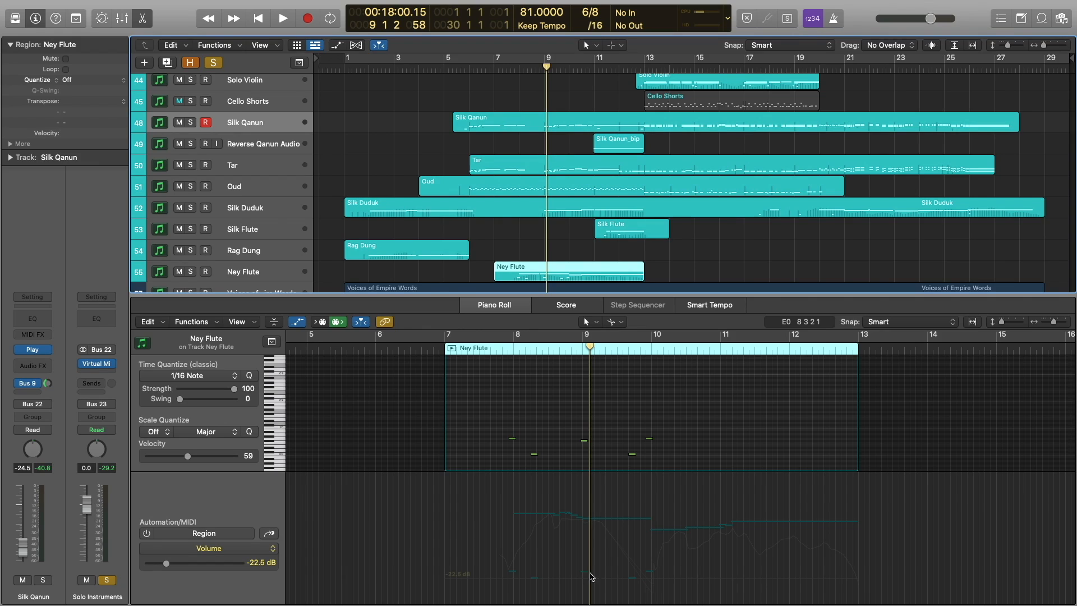
scroll(595, 381, "up", 5)
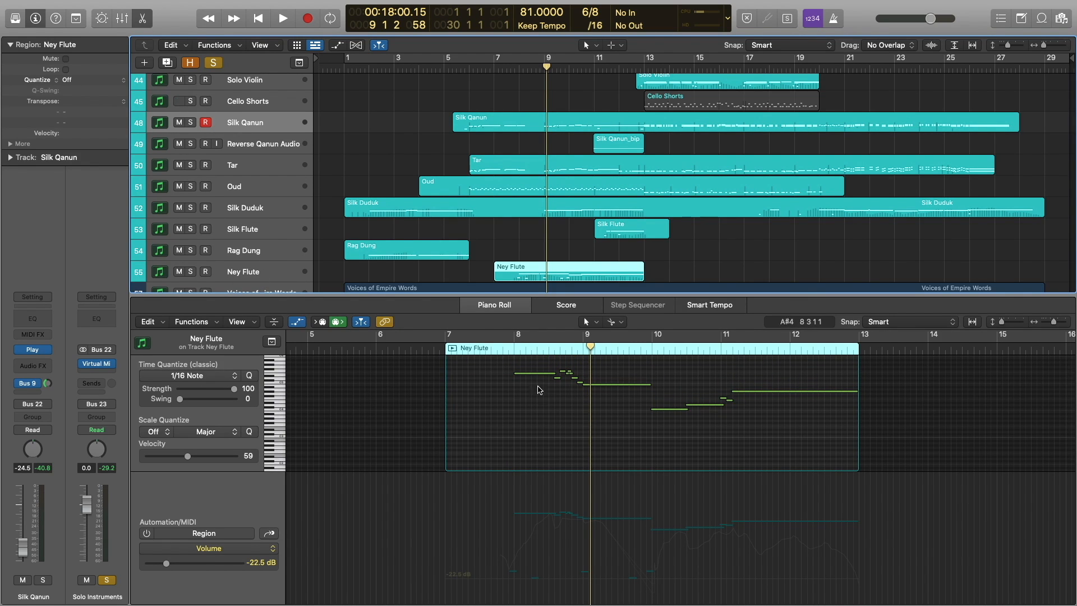
- Set the playhead in bar 7, select the Ney Flute track and inspect the articulations in its Play instrument before closing it
left_click(491, 350)
left_click(238, 269)
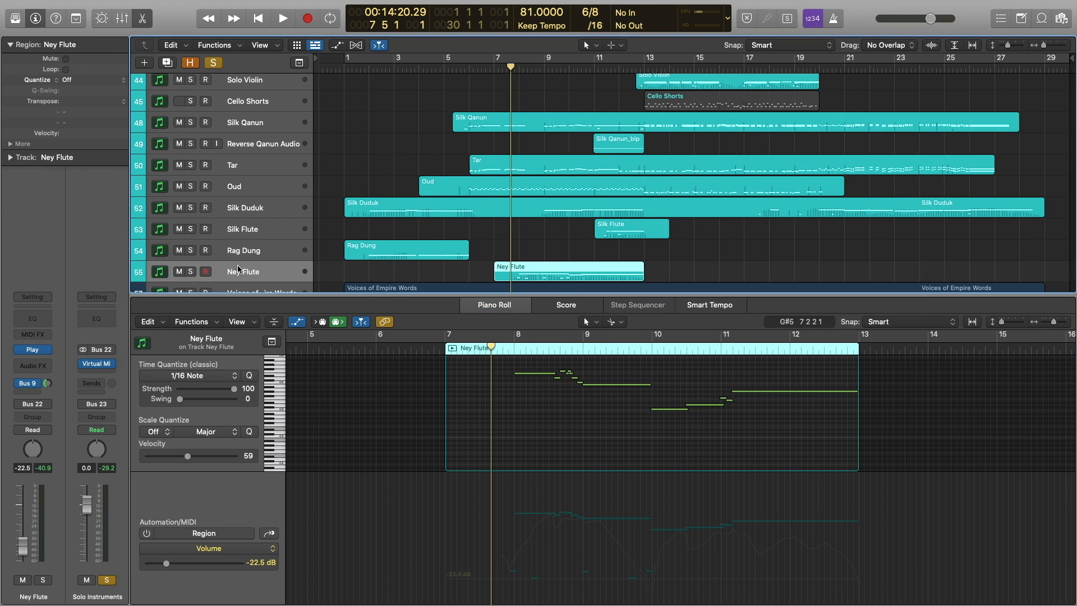
left_click(33, 350)
left_click_drag(656, 173, 632, 91)
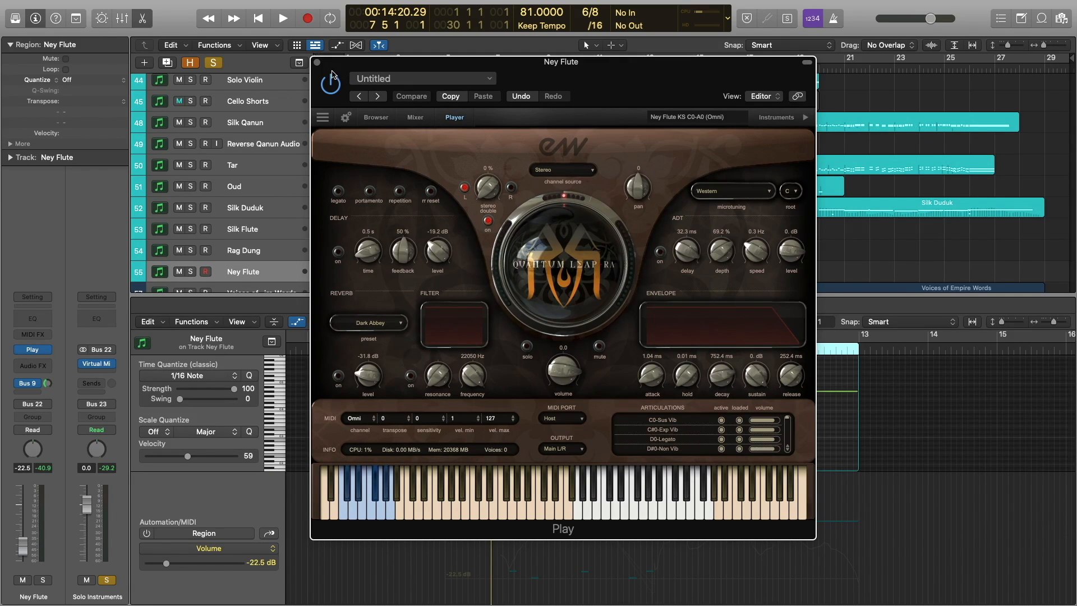
left_click(317, 62)
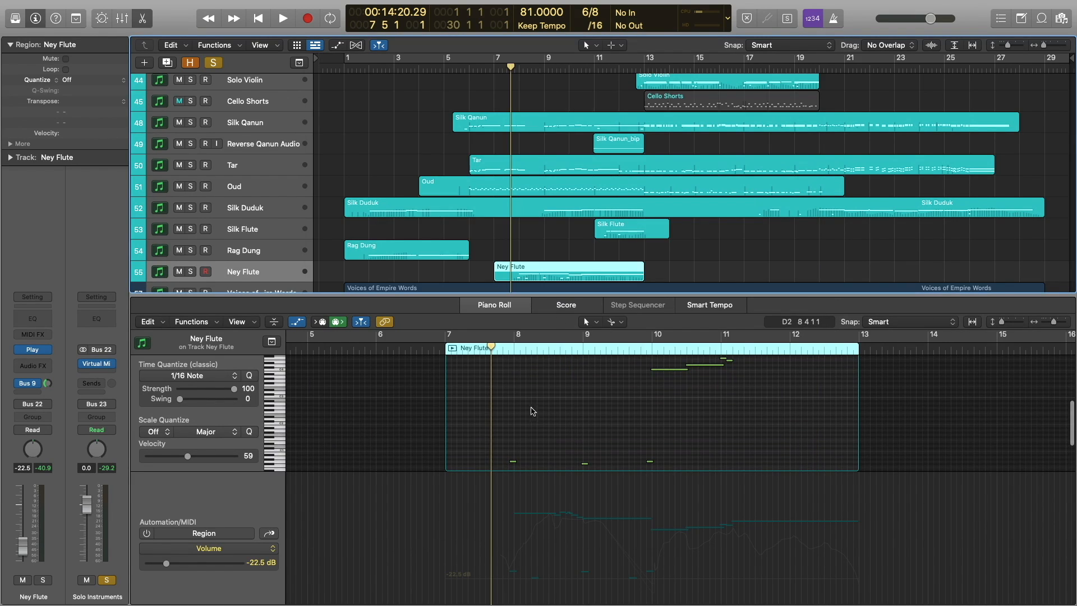
- Clear all active solos and solo only the Ney Flute track
left_click(191, 272)
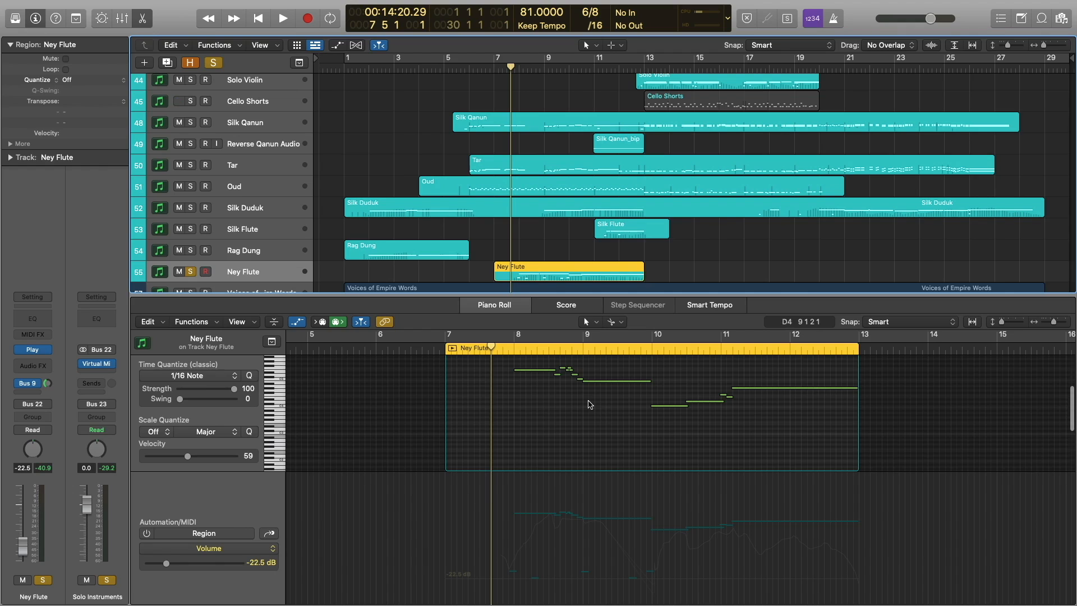
left_click(214, 60)
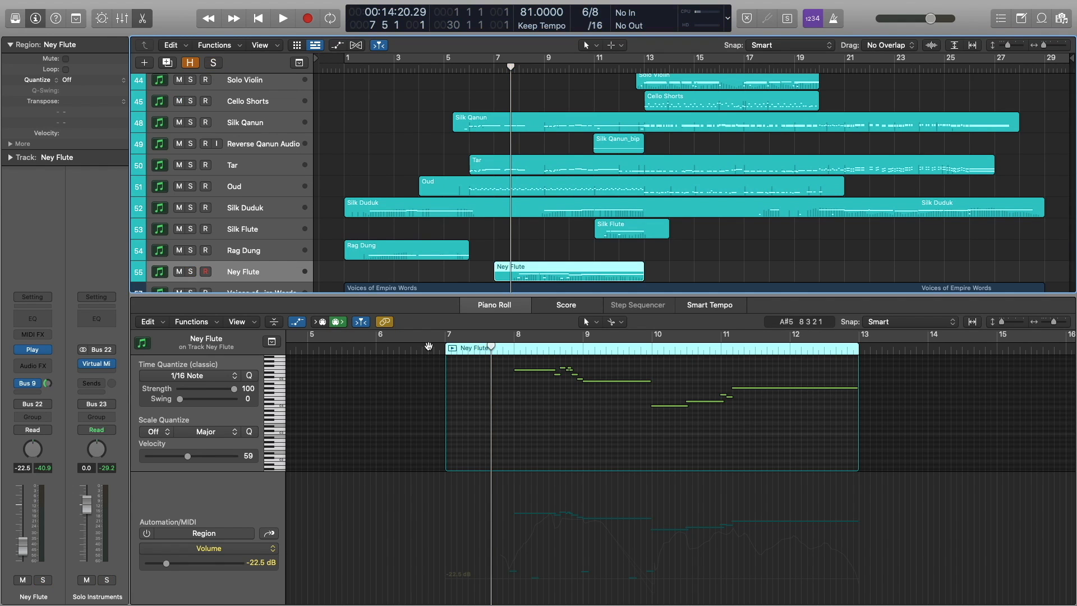
left_click(192, 273)
- Play the soloed Ney Flute from bar 7 to bar 13, comparing its melody with the keyswitch notes in the Piano Roll
key("space")
scroll(580, 393, "down", 3)
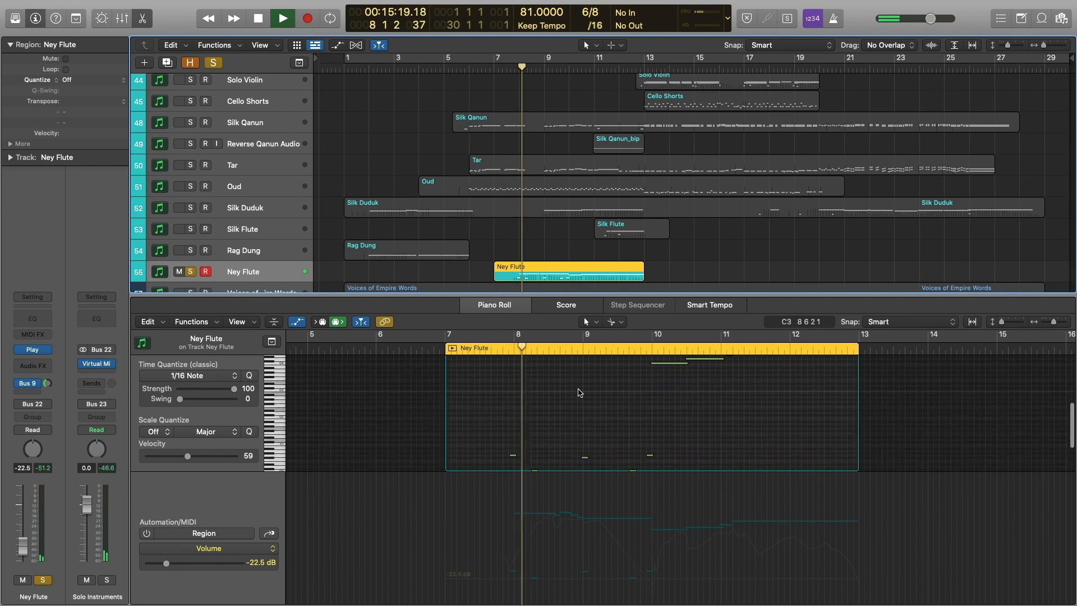
scroll(580, 392, "up", 3)
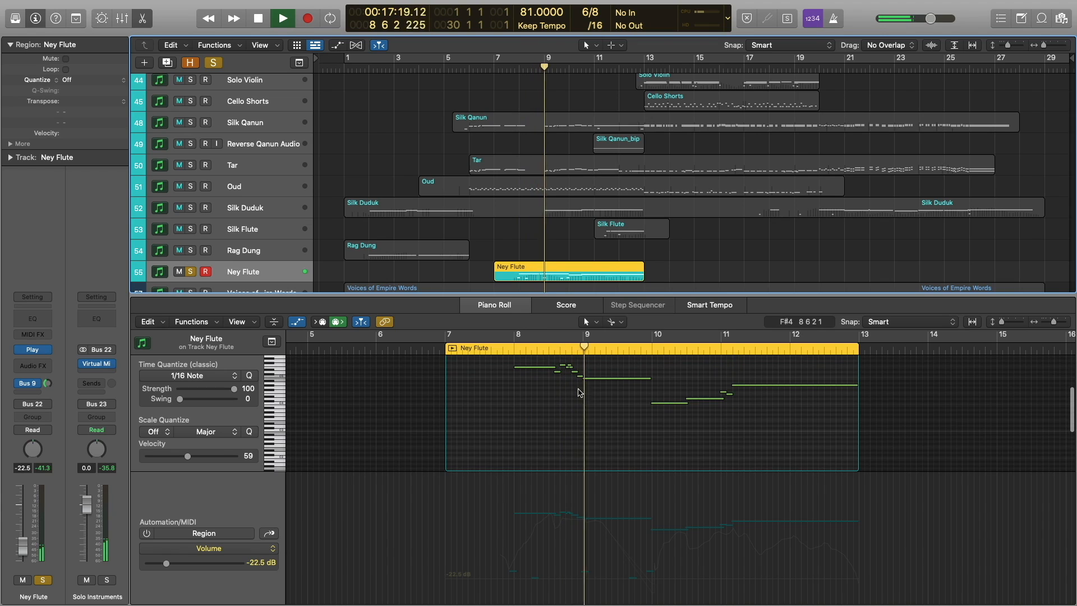
scroll(581, 393, "down", 3)
scroll(581, 393, "up", 1)
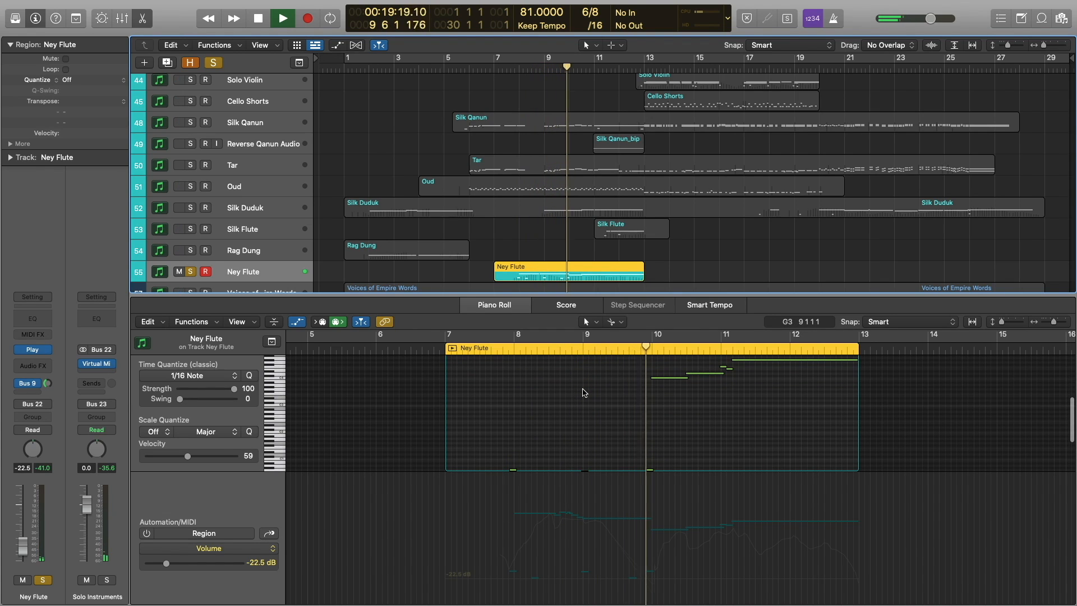
scroll(584, 392, "up", 2)
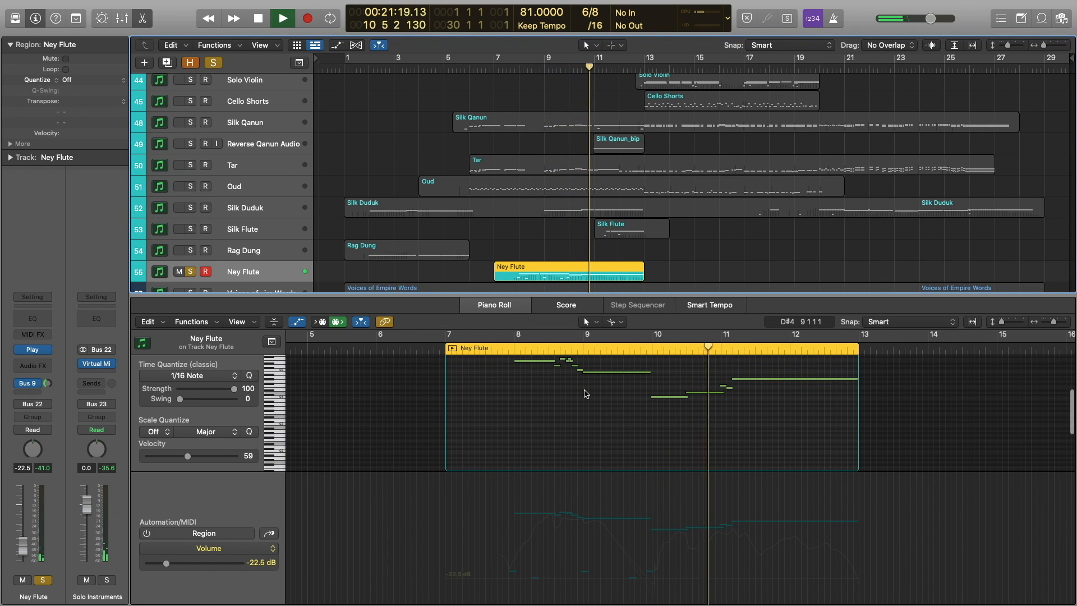
scroll(586, 394, "down", 2)
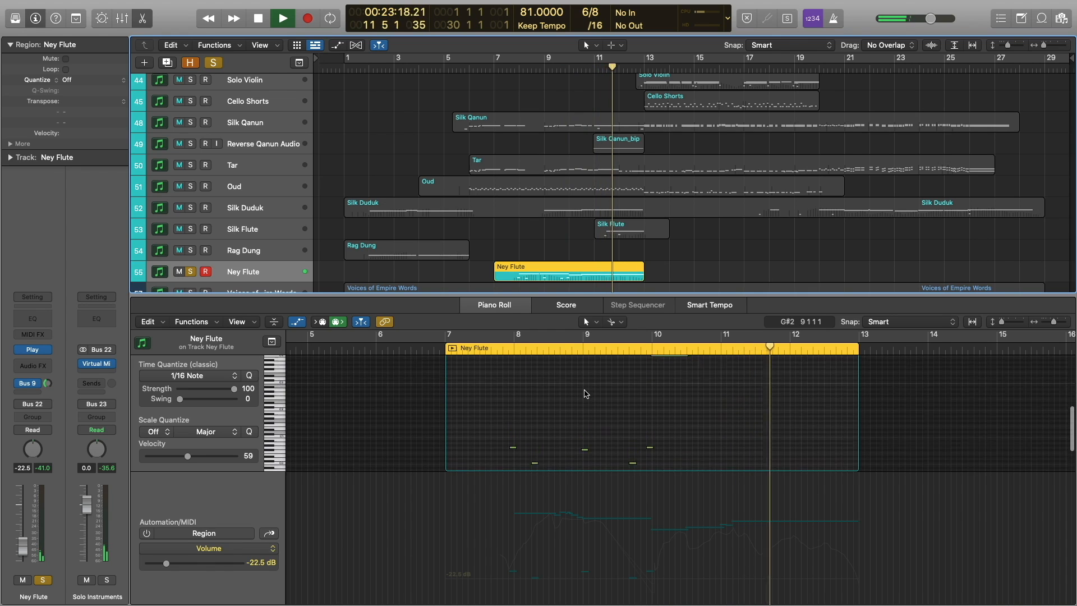
scroll(586, 394, "up", 2)
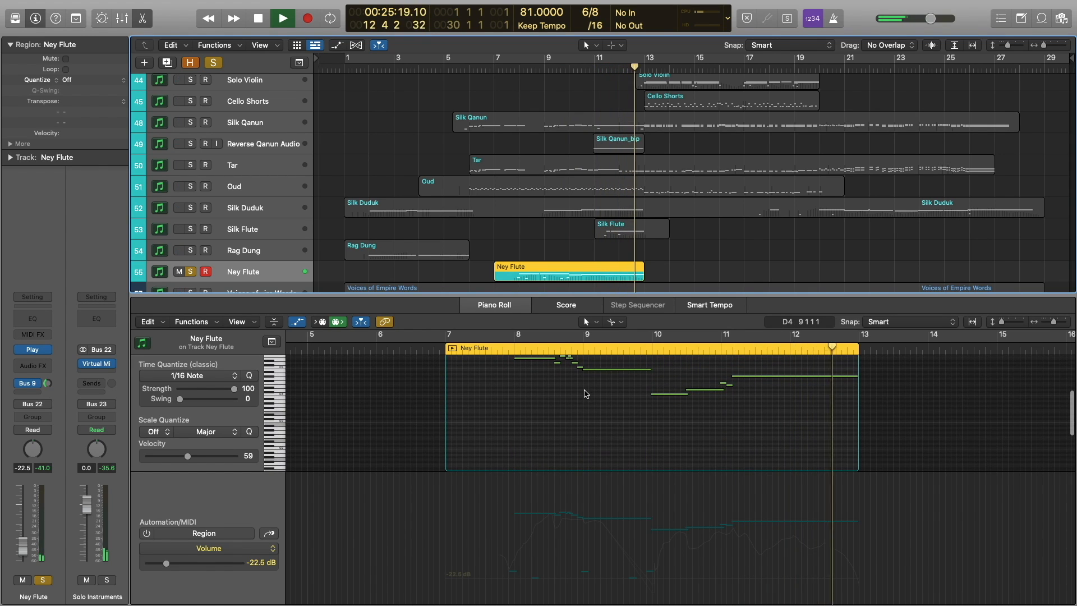
key("space")
scroll(584, 407, "down", 10)
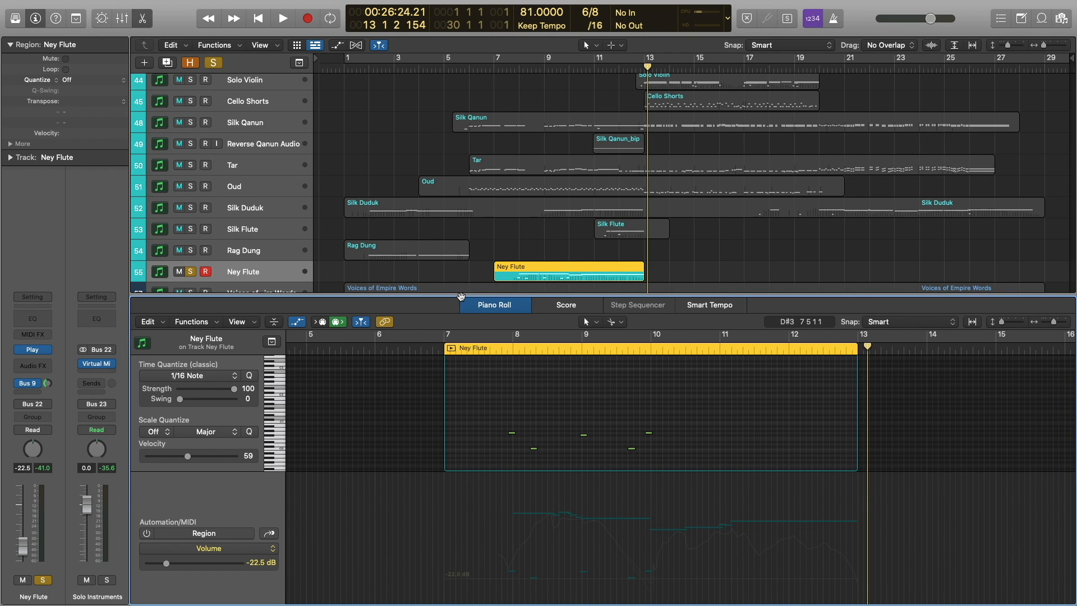
- Close the Piano Roll, deselect the Ney Flute region and turn off the Ney Flute track's solo
key("p")
left_click(449, 359)
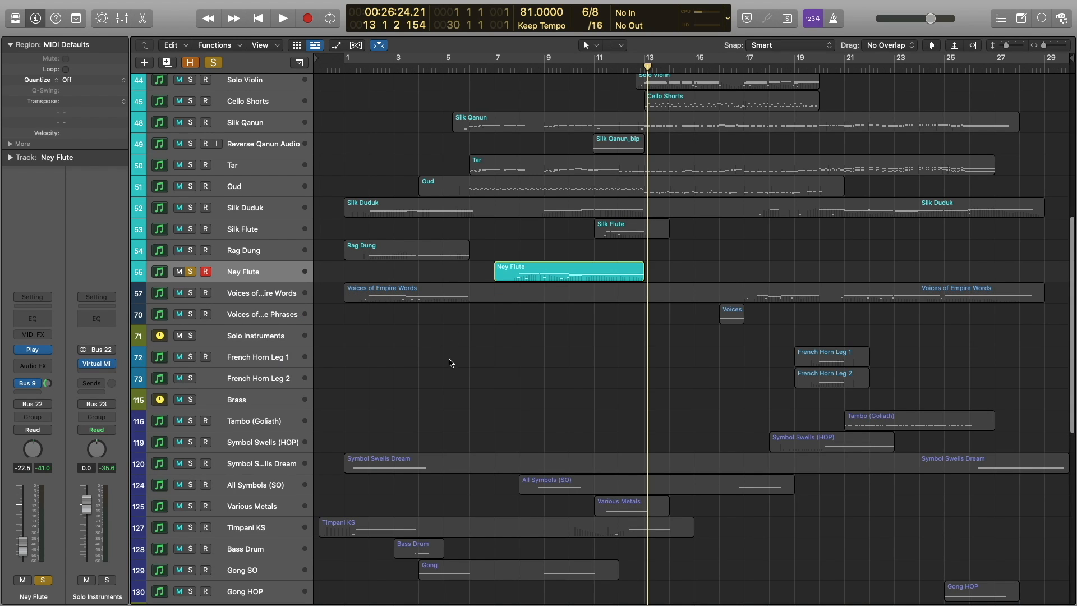
left_click(190, 272)
scroll(503, 197, "up", 3)
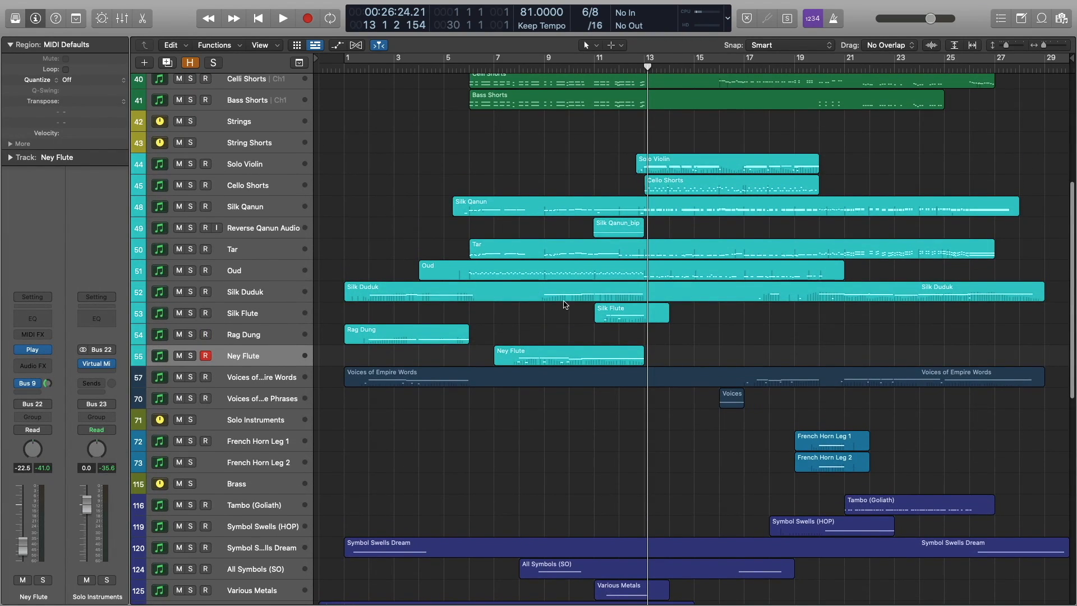
- Show the Silk Duduk region in the Piano Roll and play the full arrangement from bar 9 into bar 11
left_click(543, 69)
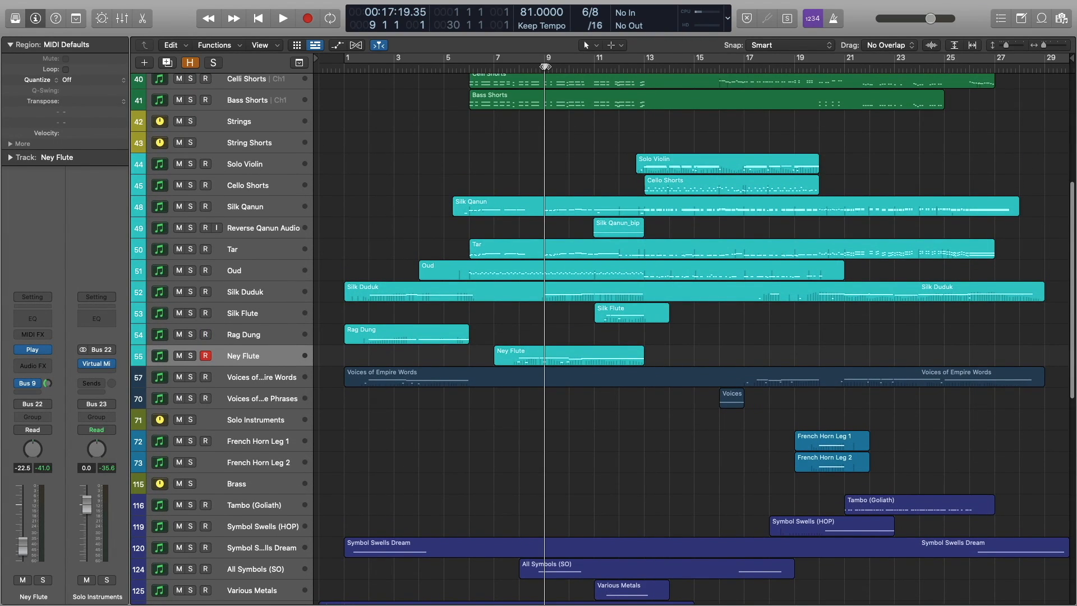
double_click(560, 292)
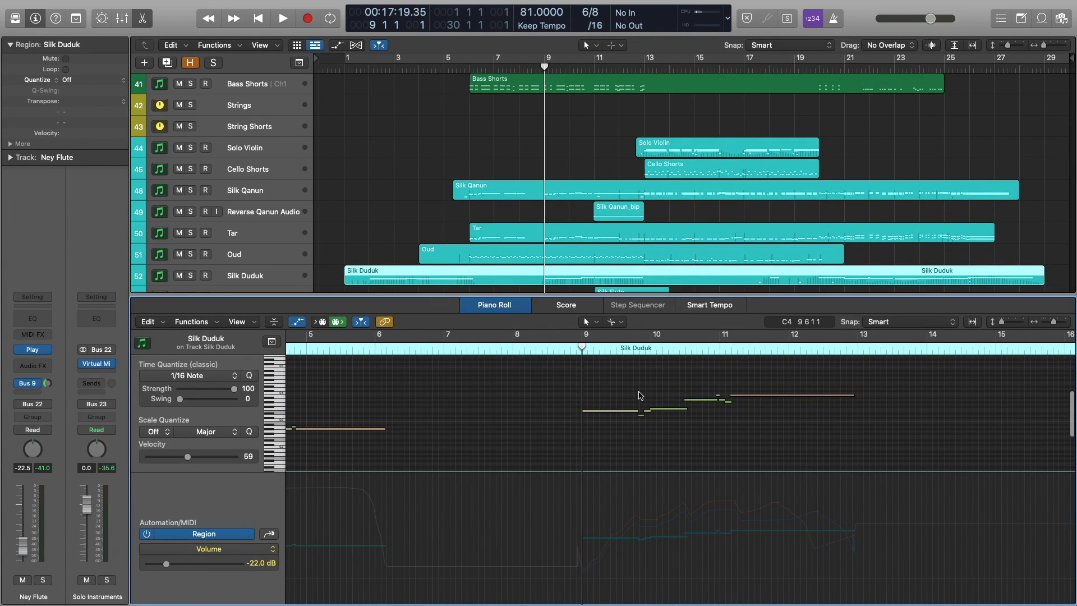
key("space")
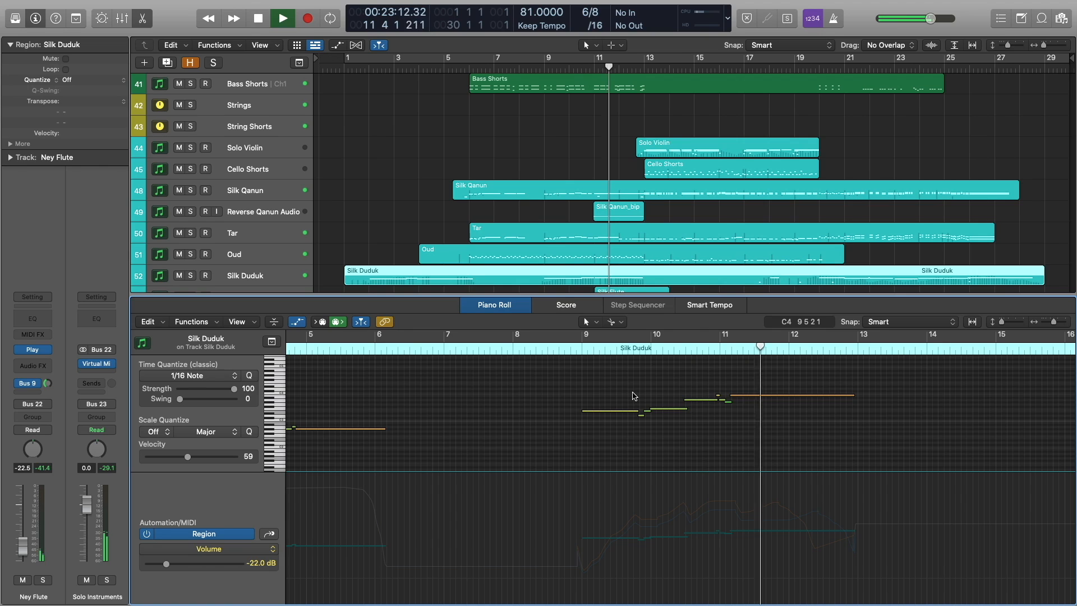
key("space")
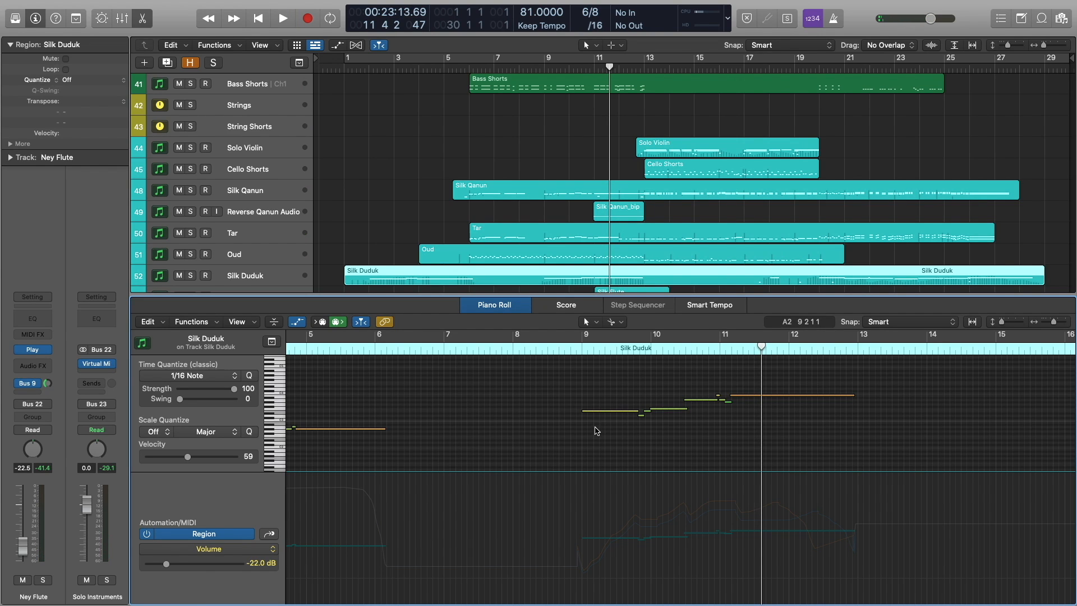
scroll(610, 185, "down", 4)
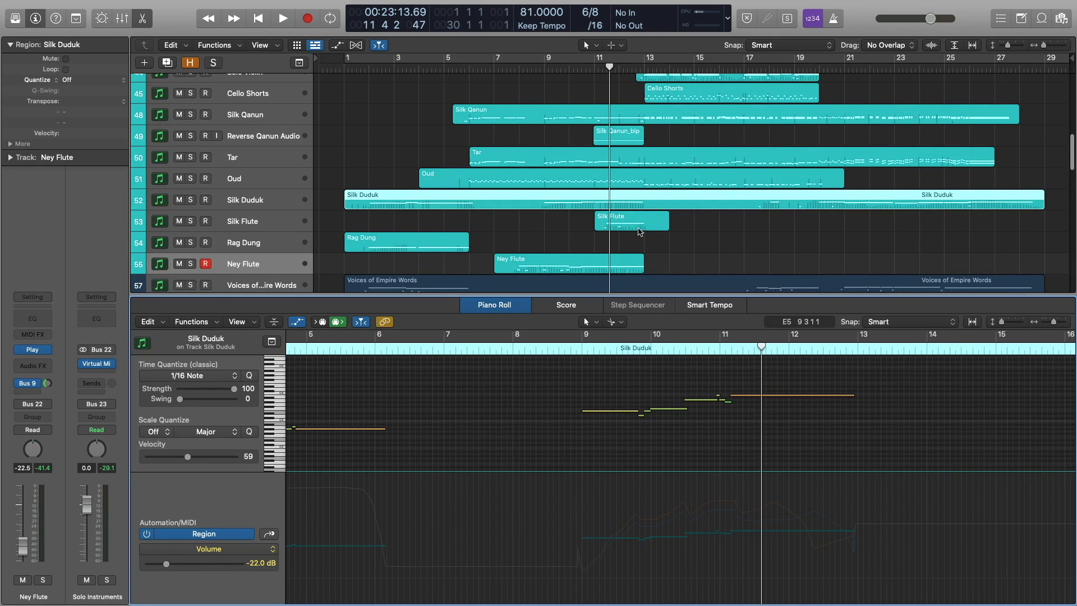
- Show the Silk Flute region in the Piano Roll and play the full arrangement from bar 11 to the end of bar 12
left_click(640, 231)
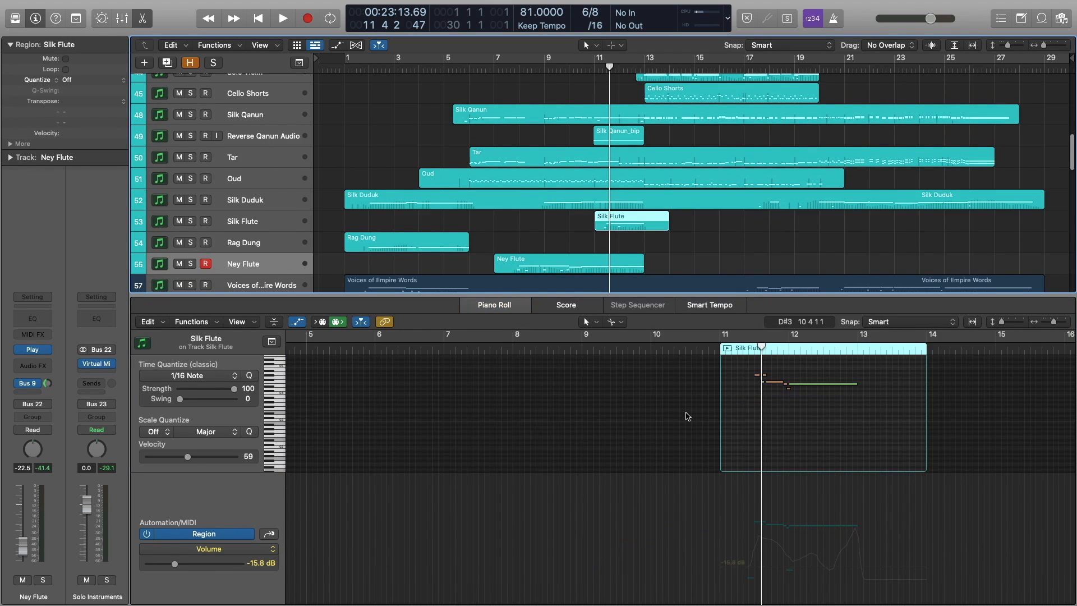
left_click(738, 351)
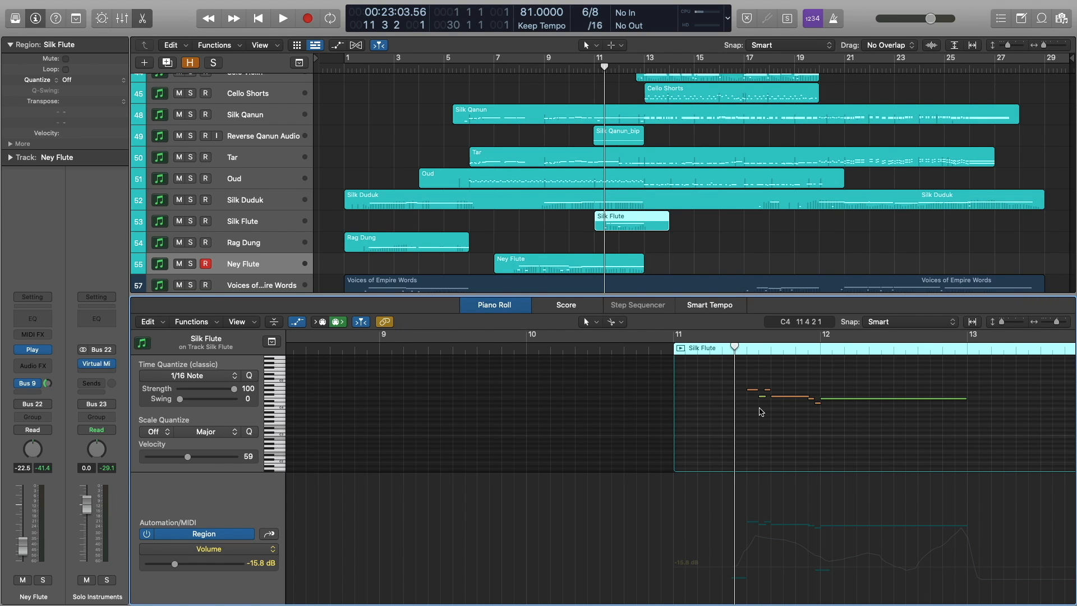
scroll(771, 413, "down", 2)
key("space")
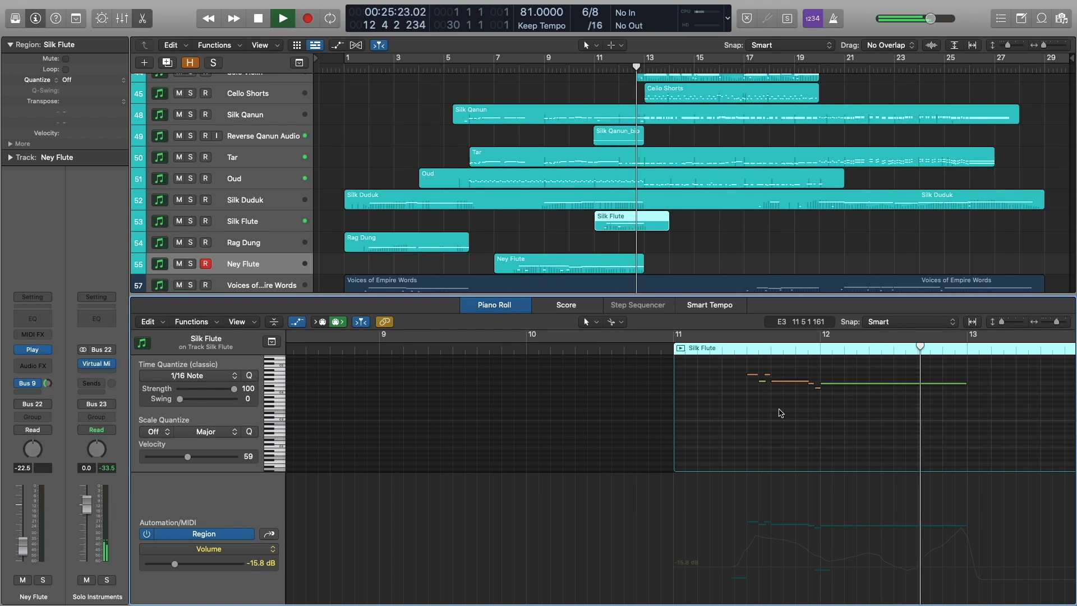
key("space")
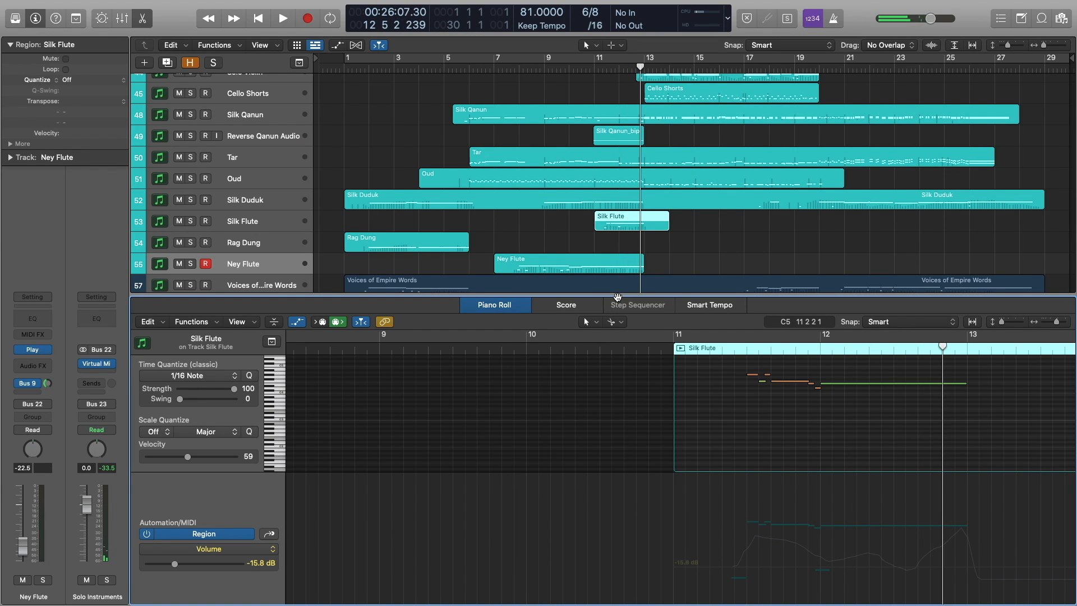
- Close the Piano Roll, deselect the Silk Flute region and bring the percussion tracks into view
left_click_drag(618, 297, 729, 589)
left_click(532, 356)
scroll(522, 381, "down", 4)
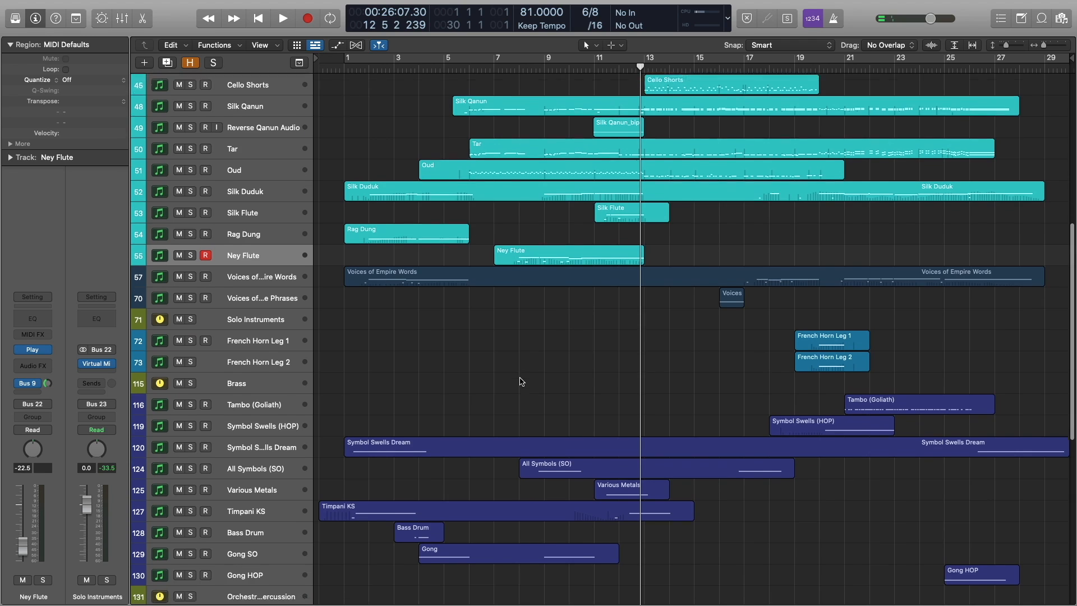
scroll(522, 381, "down", 2)
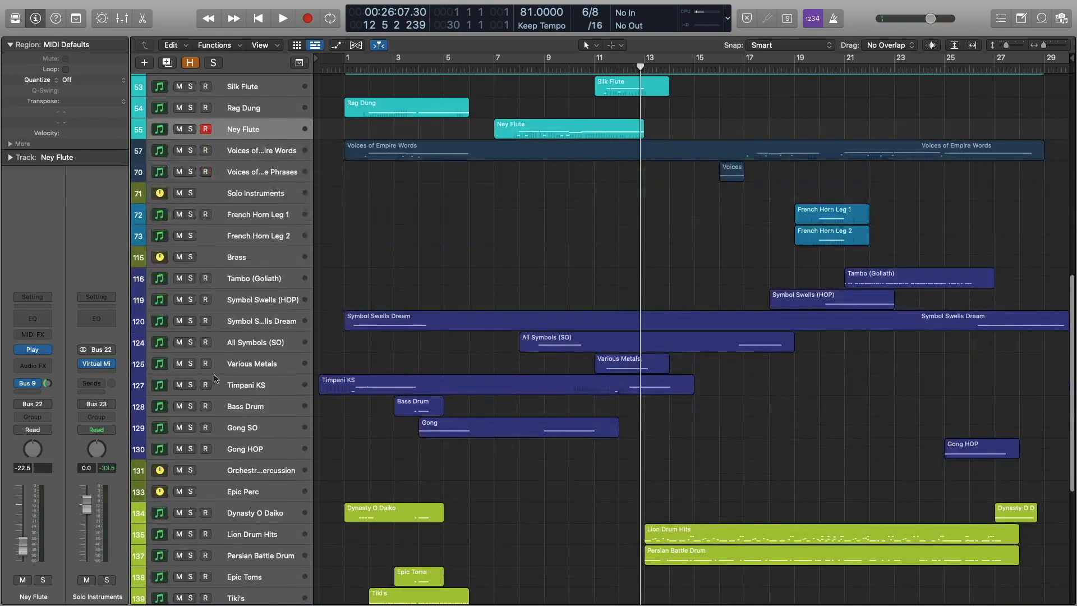
- Solo the orchestral percussion and Epic Perc tracks, leaving no region selected
left_click(264, 342)
left_click(190, 470)
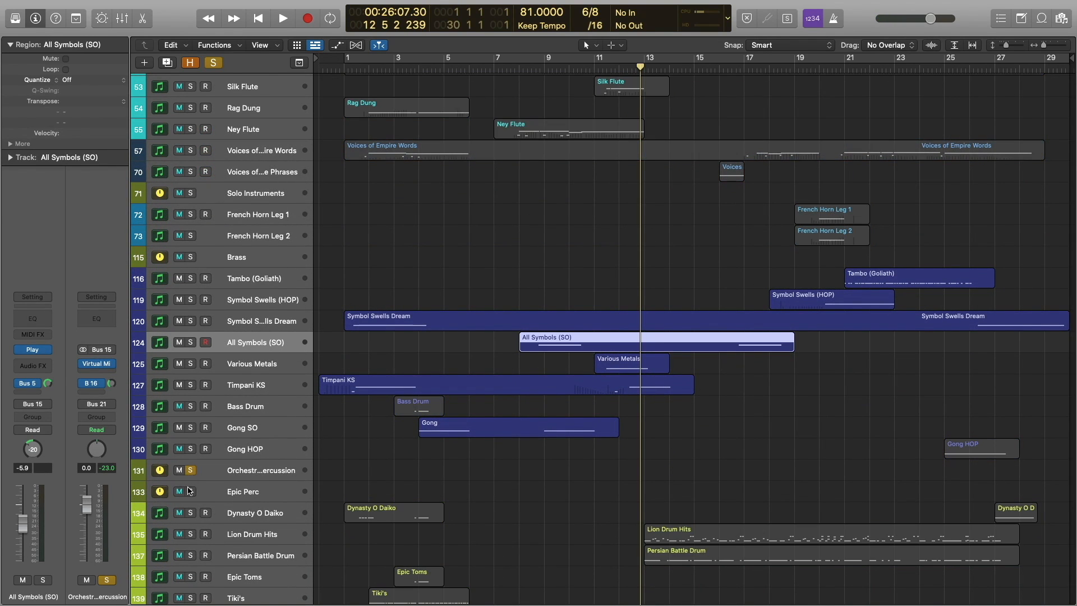
left_click(191, 491)
left_click(524, 448)
scroll(527, 440, "down", 10)
scroll(536, 393, "up", 5)
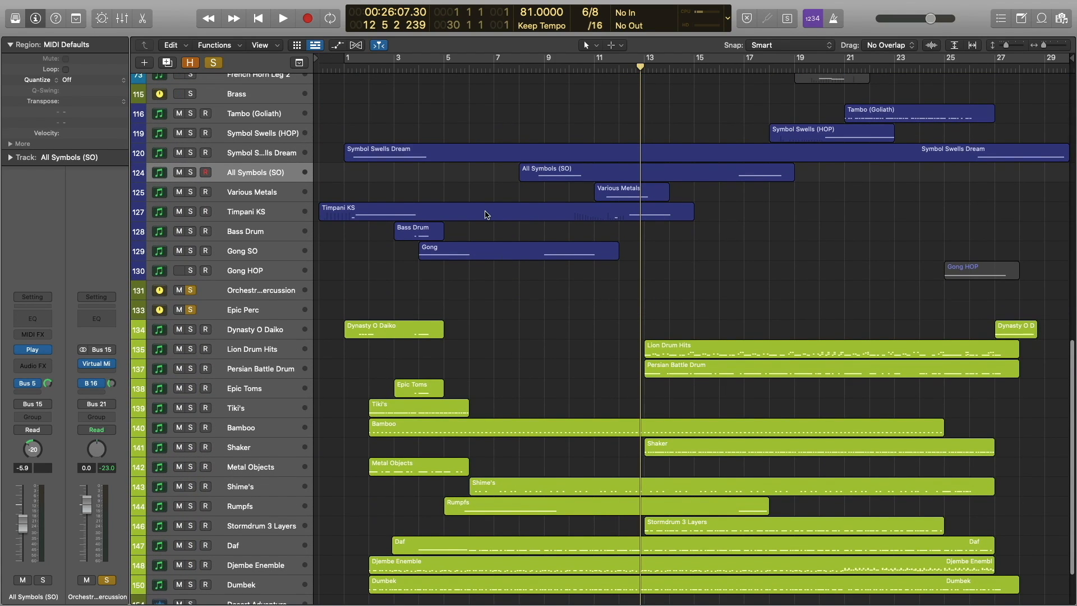
- Place the playhead in bar 5 and show the Bamboo, Shime's, Rumpfs, Daf, Djembe and Dumbek regions together in the Piano Roll
left_click(449, 65)
scroll(455, 81, "down", 2)
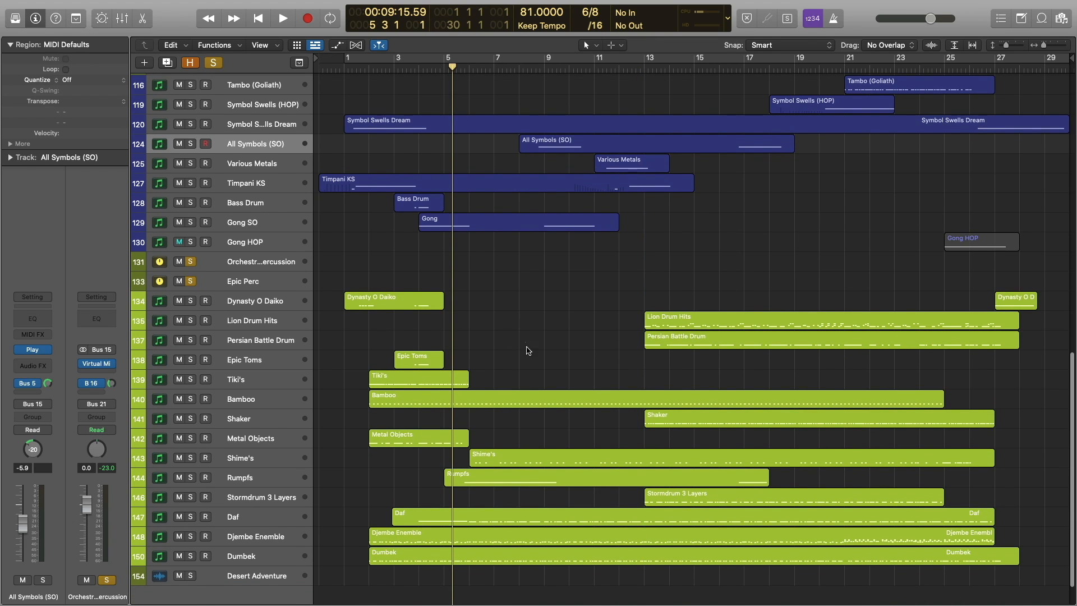
left_click_drag(525, 351, 583, 561)
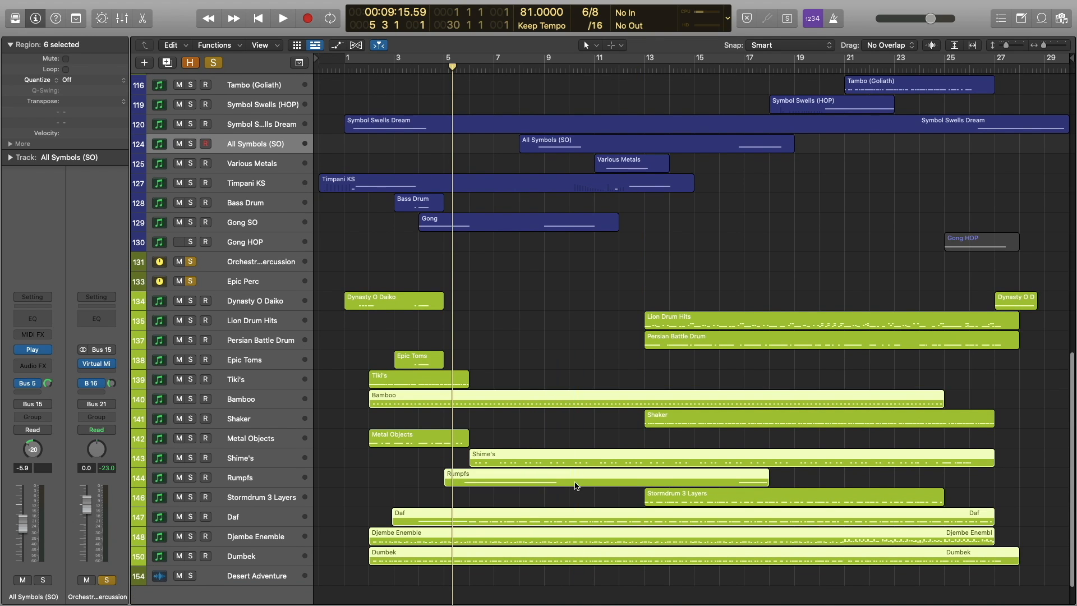
double_click(548, 407)
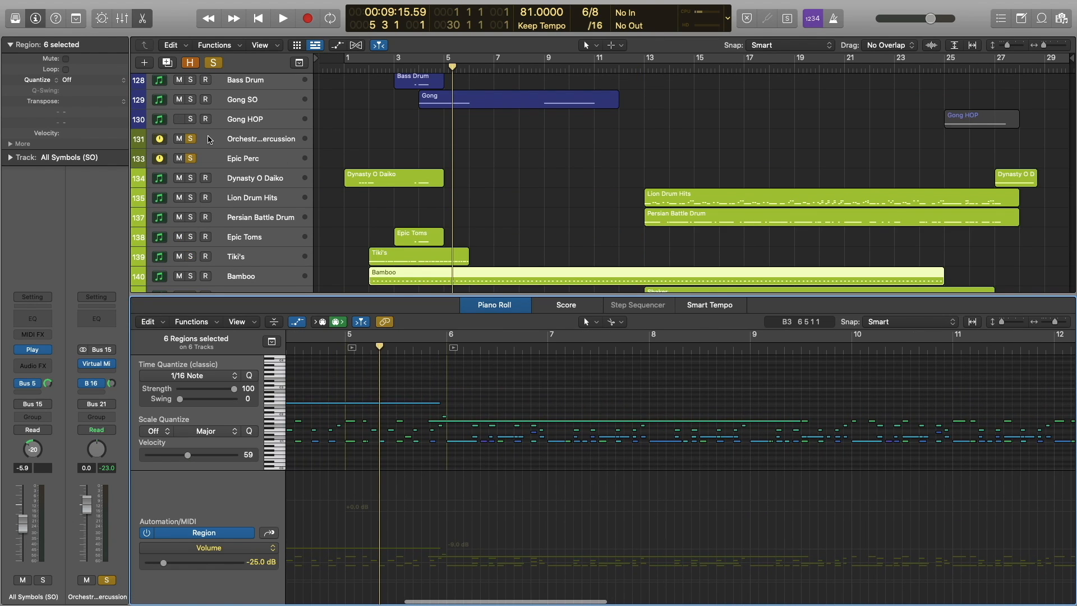
- Turn off the solos on the orchestral percussion and Epic Perc tracks
left_click(191, 139)
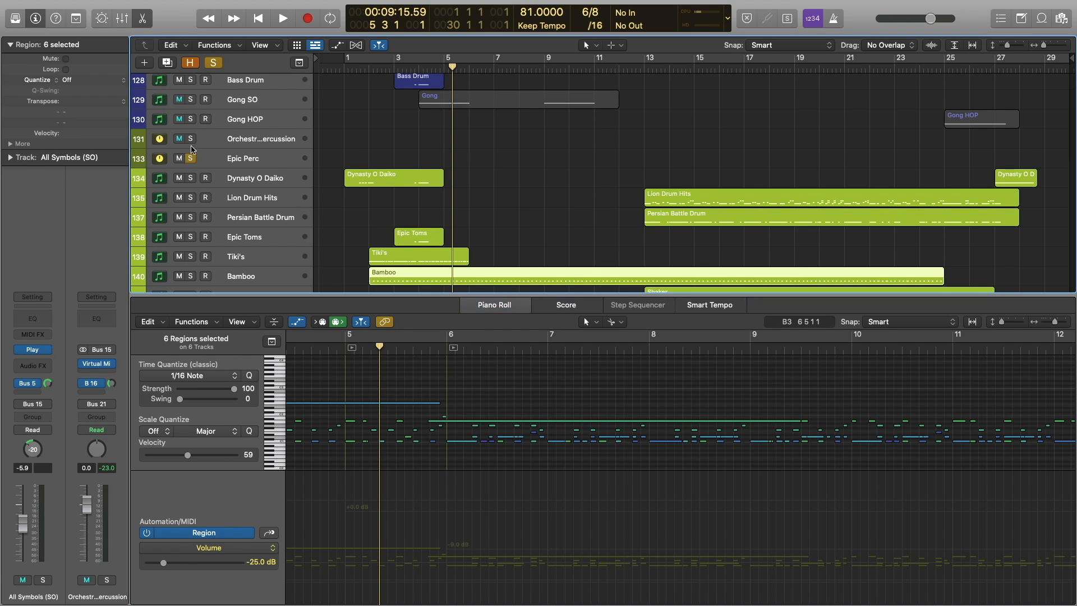
left_click(191, 160)
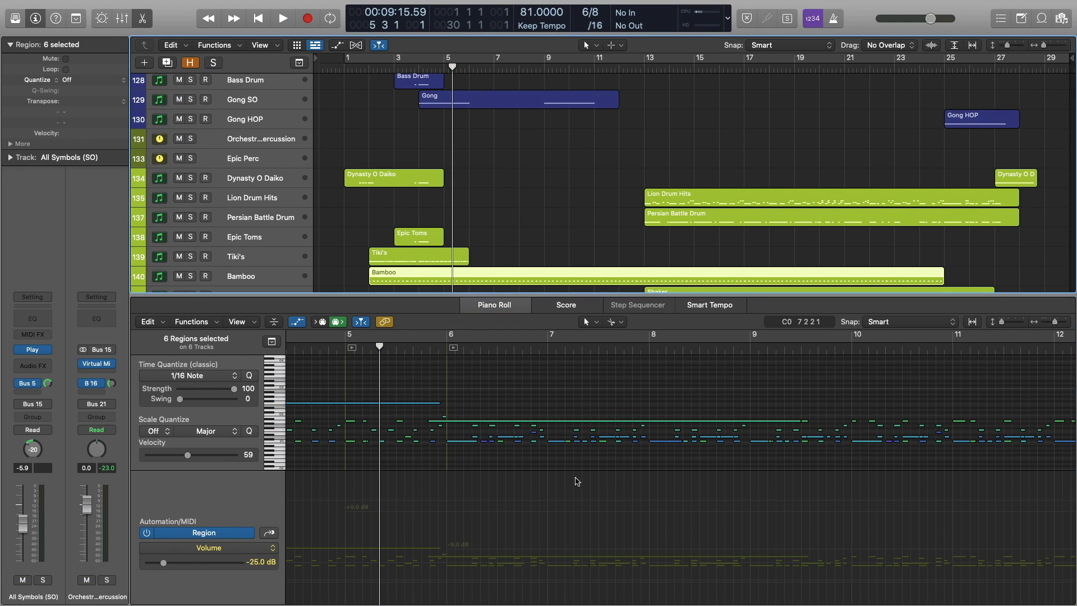
scroll(577, 482, "left", 3)
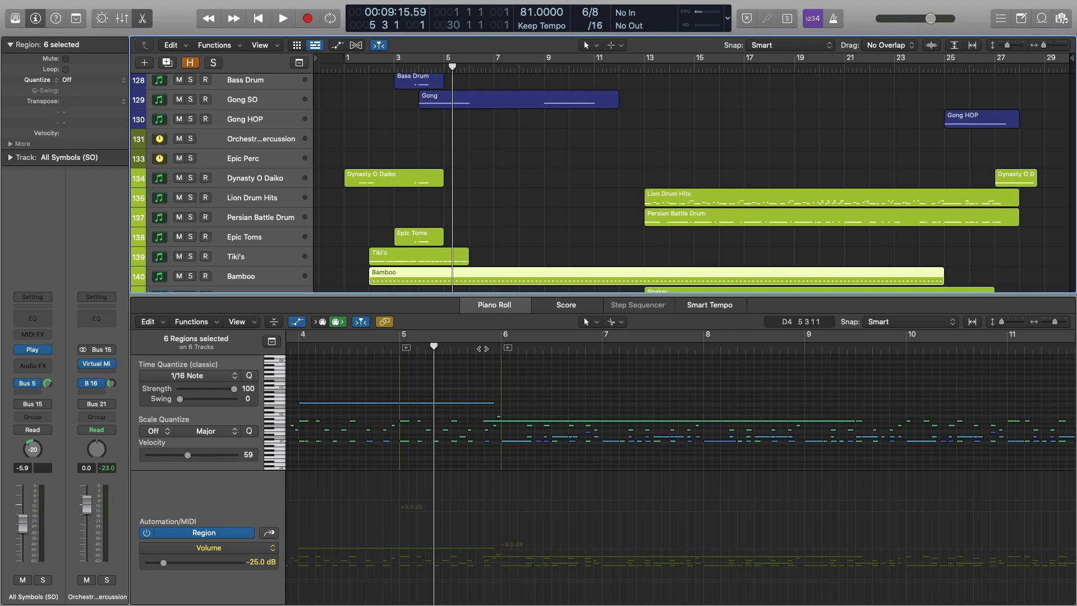
- Play the full arrangement from bar 5 to the end of bar 12, following the epic and orchestral percussion regions
key("space")
scroll(634, 402, "down", 1)
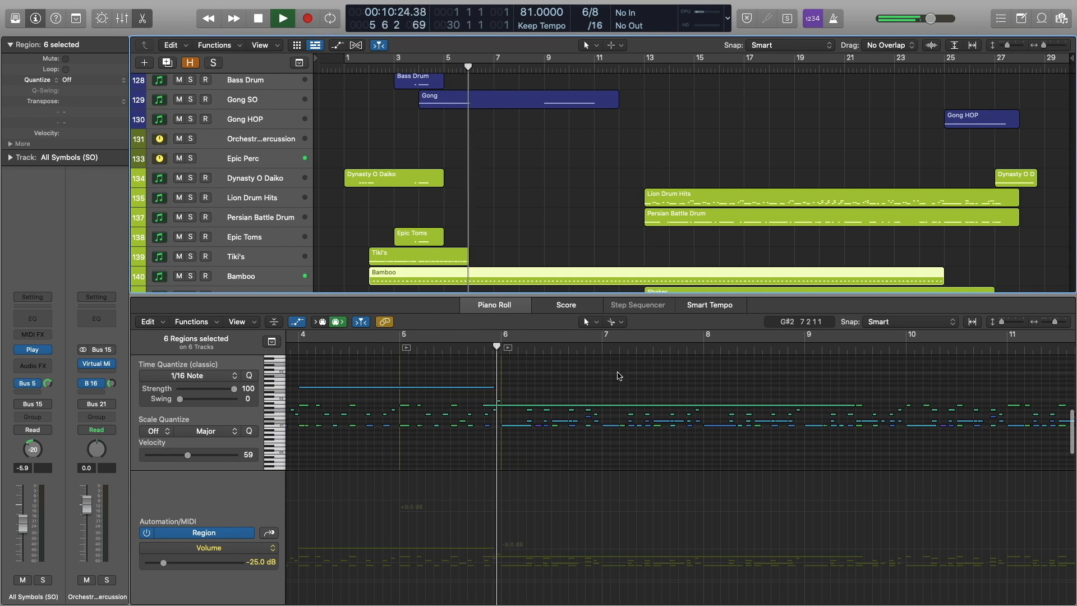
scroll(589, 231, "down", 8)
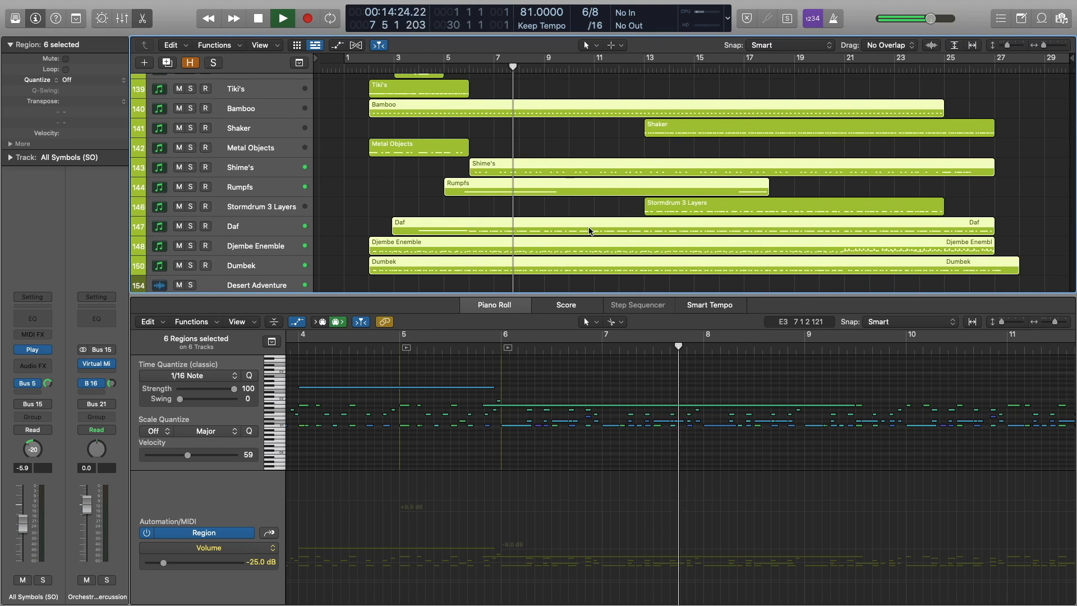
scroll(608, 190, "up", 2)
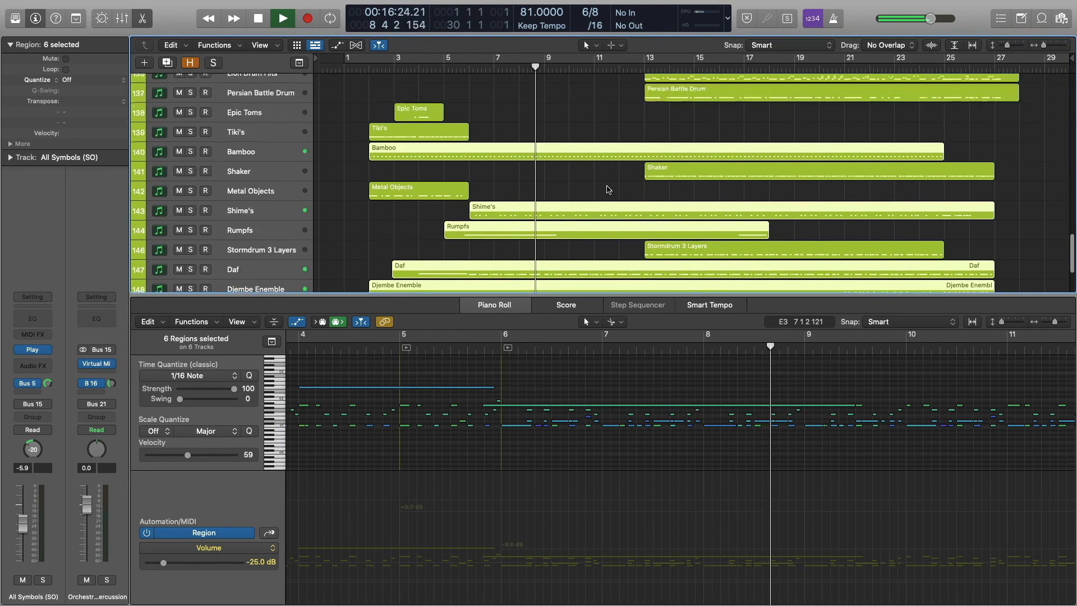
scroll(608, 189, "up", 10)
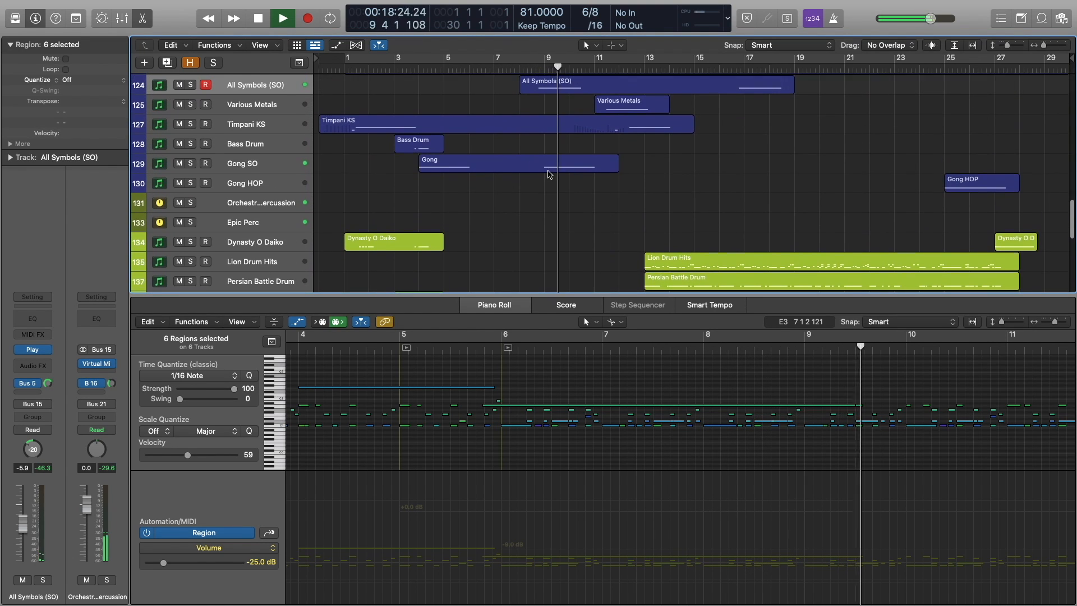
scroll(550, 174, "up", 2)
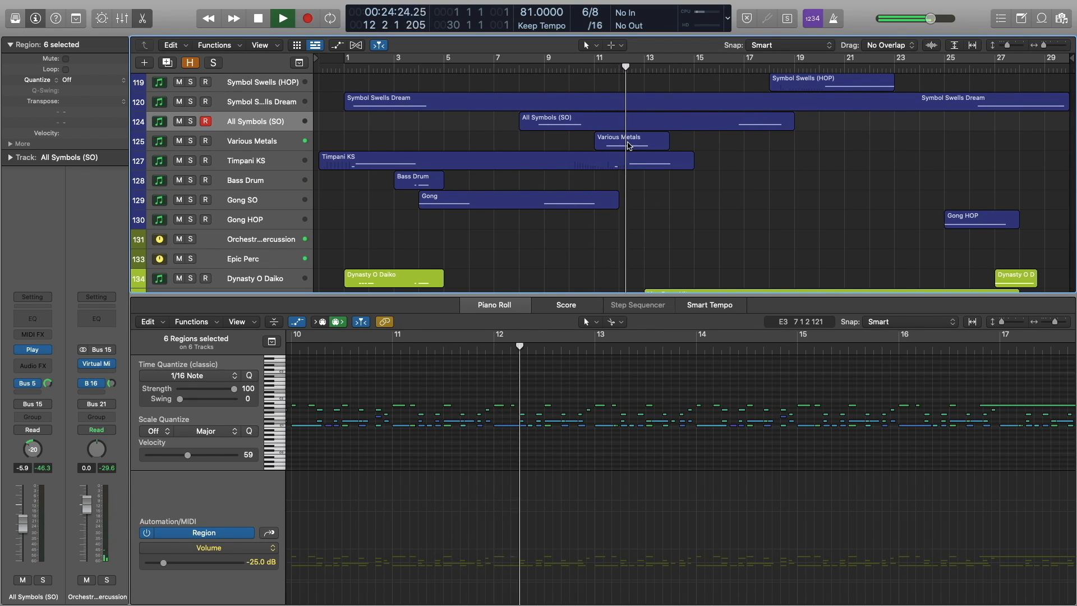
key("space")
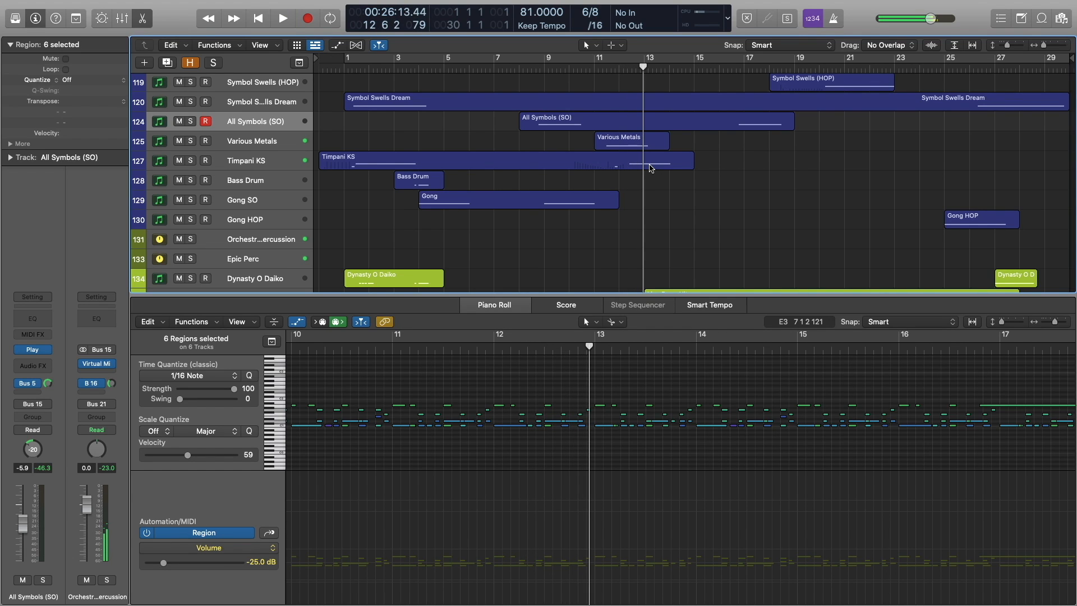
- Deselect all regions, close the Piano Roll and return to the string and solo instrument tracks
left_click(651, 168)
left_click(688, 254)
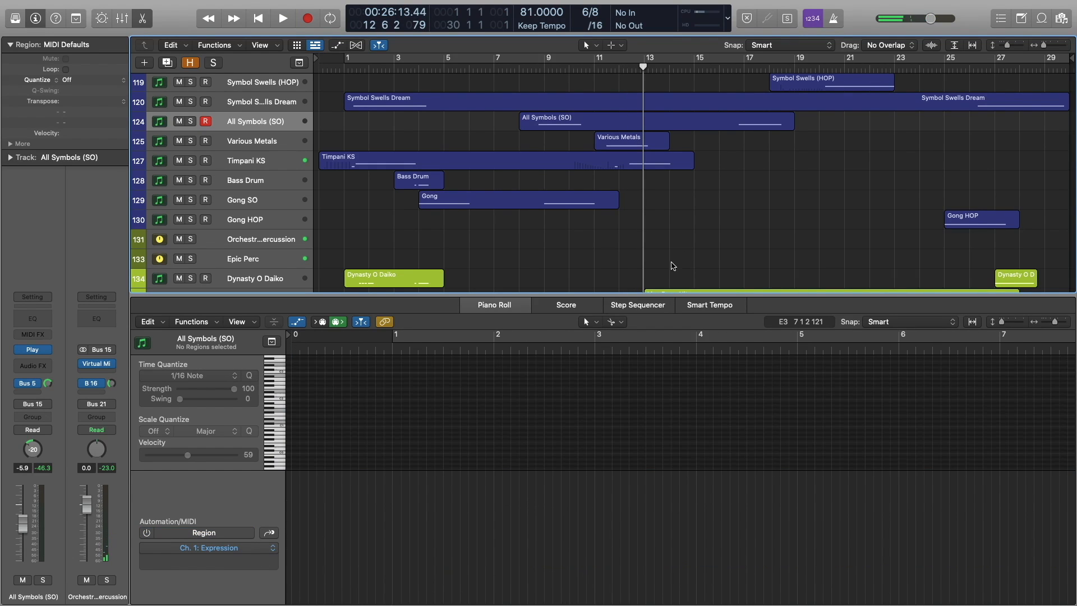
key("p")
scroll(713, 281, "up", 15)
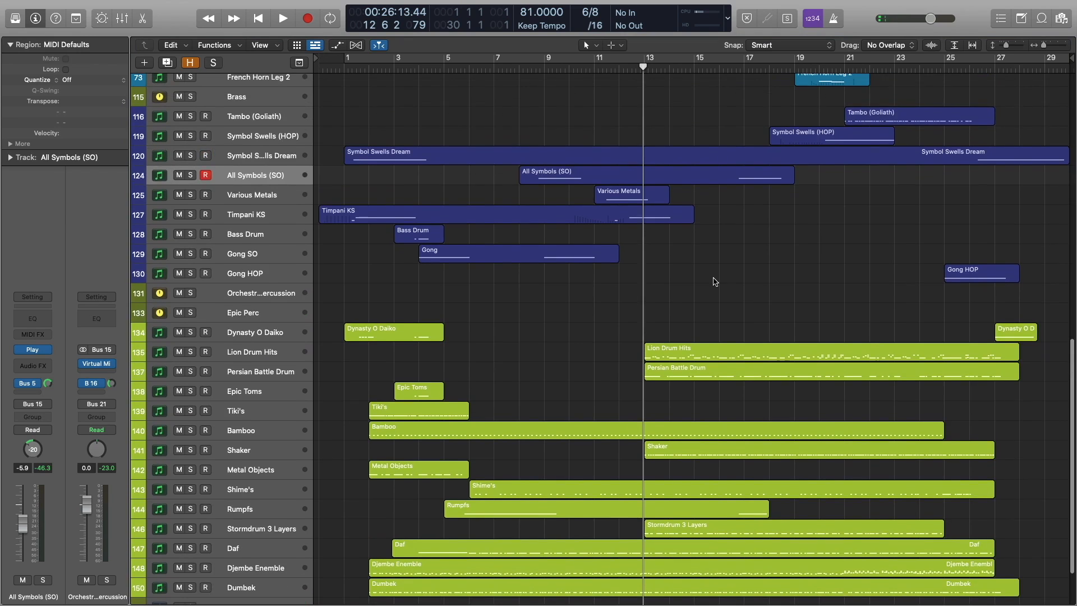
scroll(713, 281, "up", 5)
scroll(706, 321, "up", 3)
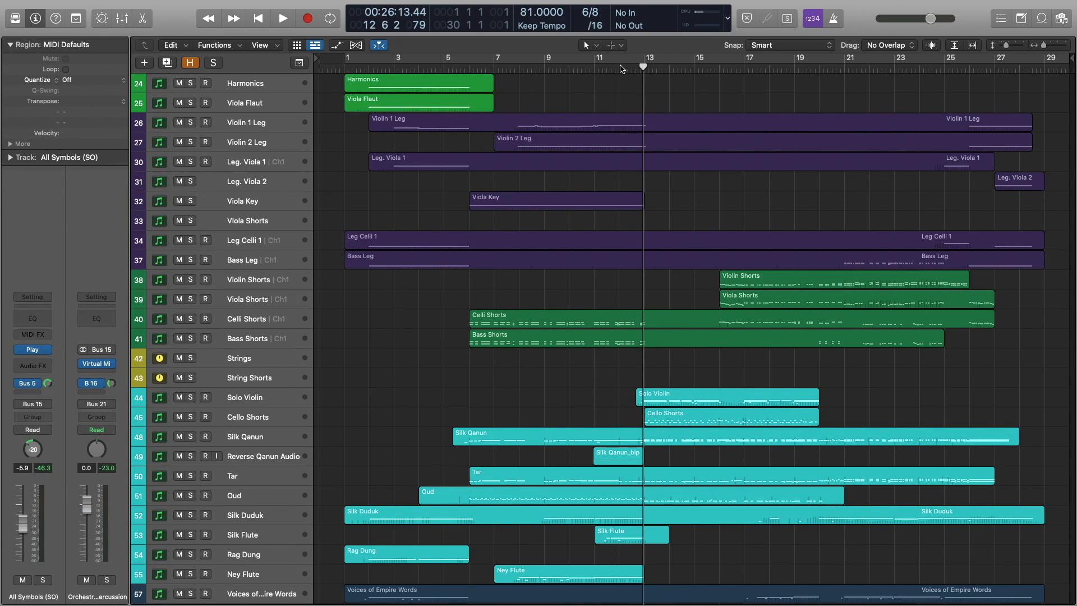
- Play the full arrangement from bar 11 into bar 13 to hear the transition
left_click(616, 67)
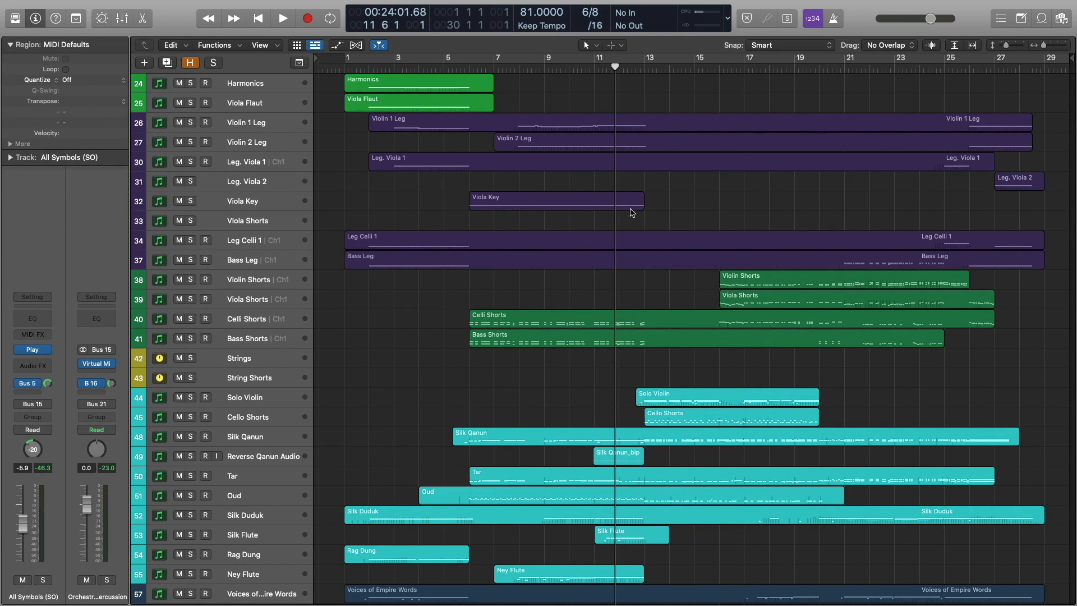
left_click(593, 68)
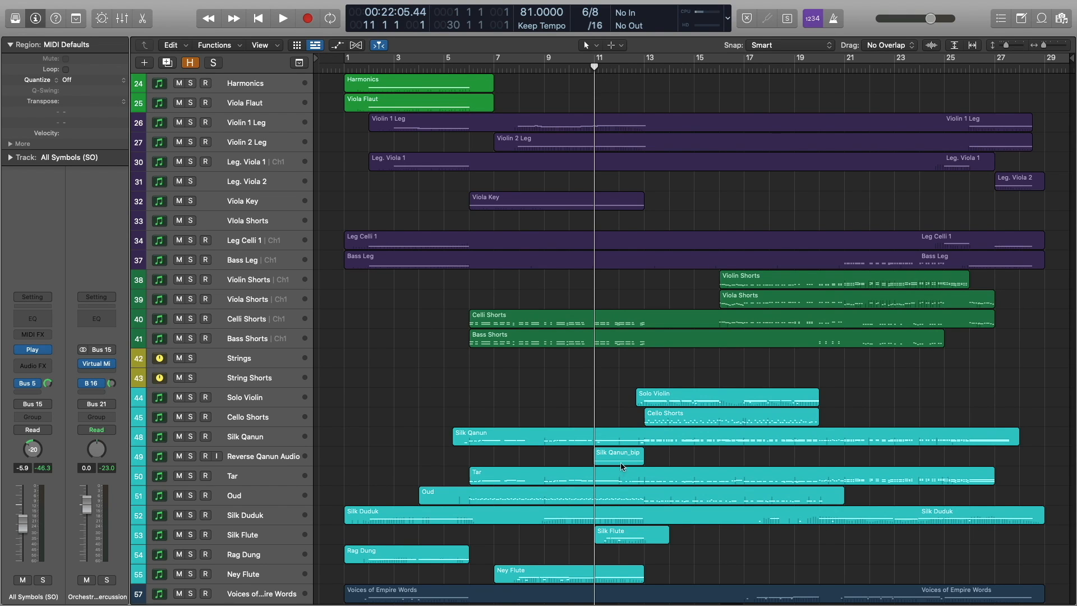
key("space")
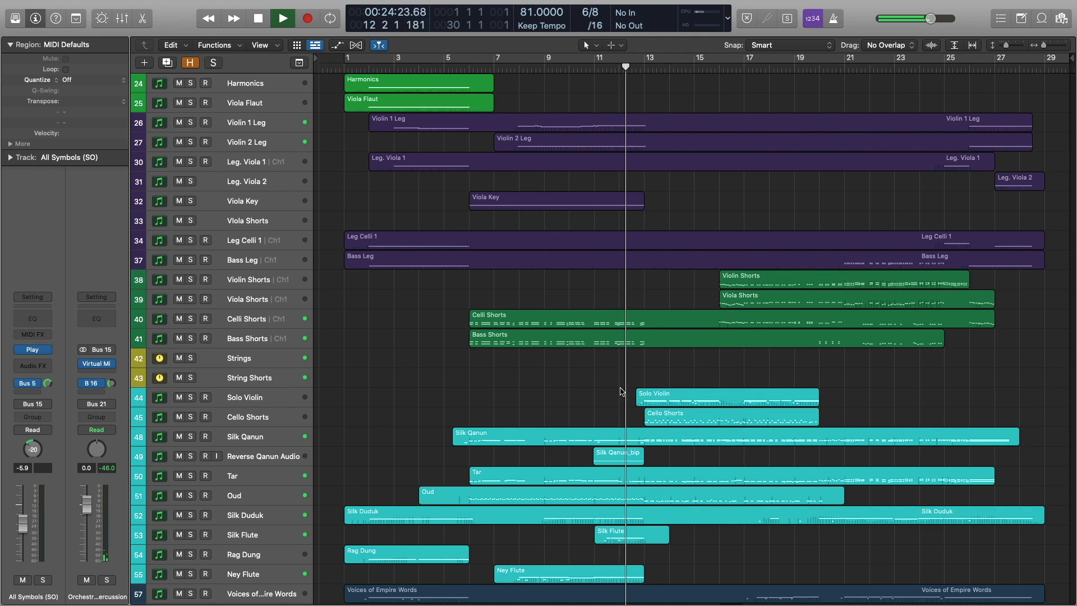
key("space")
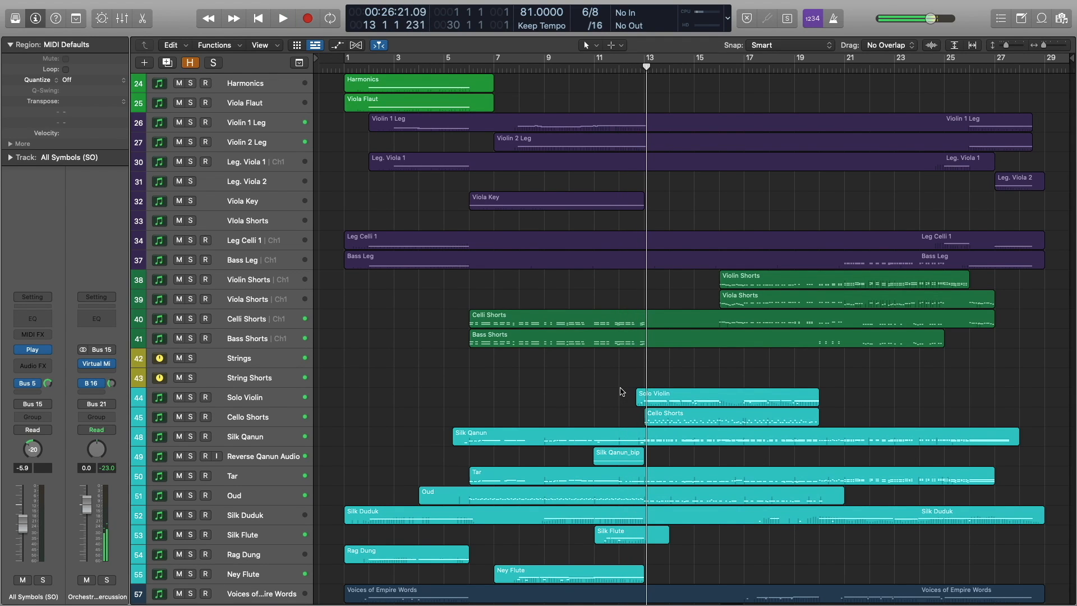
- Examine the Timpani KS region in the Piano Roll with the playhead in bar 12, then close the editor and deselect the region
scroll(620, 397, "down", 10)
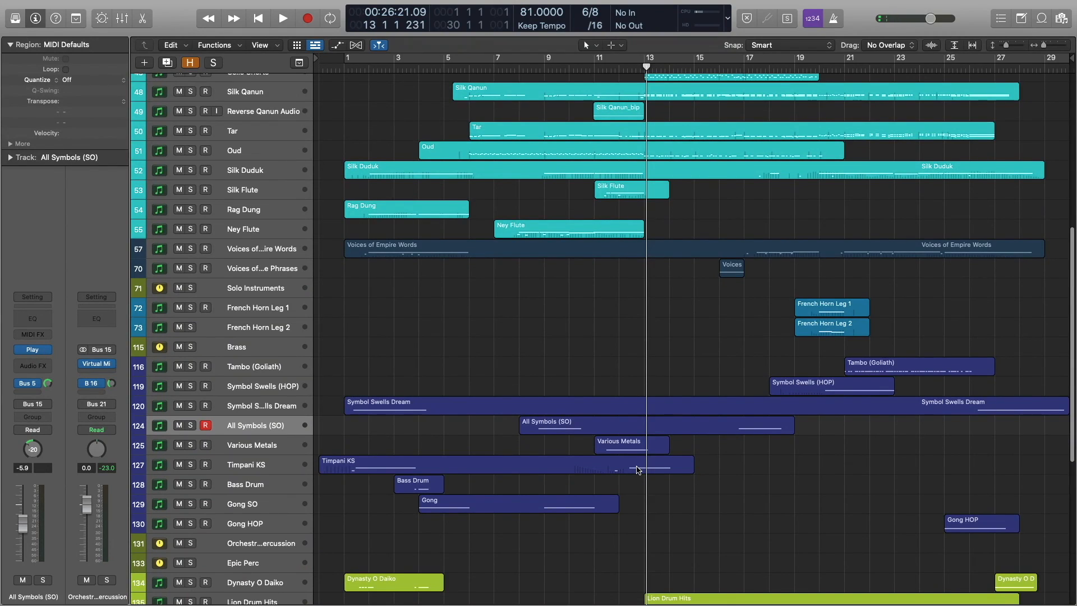
double_click(637, 470)
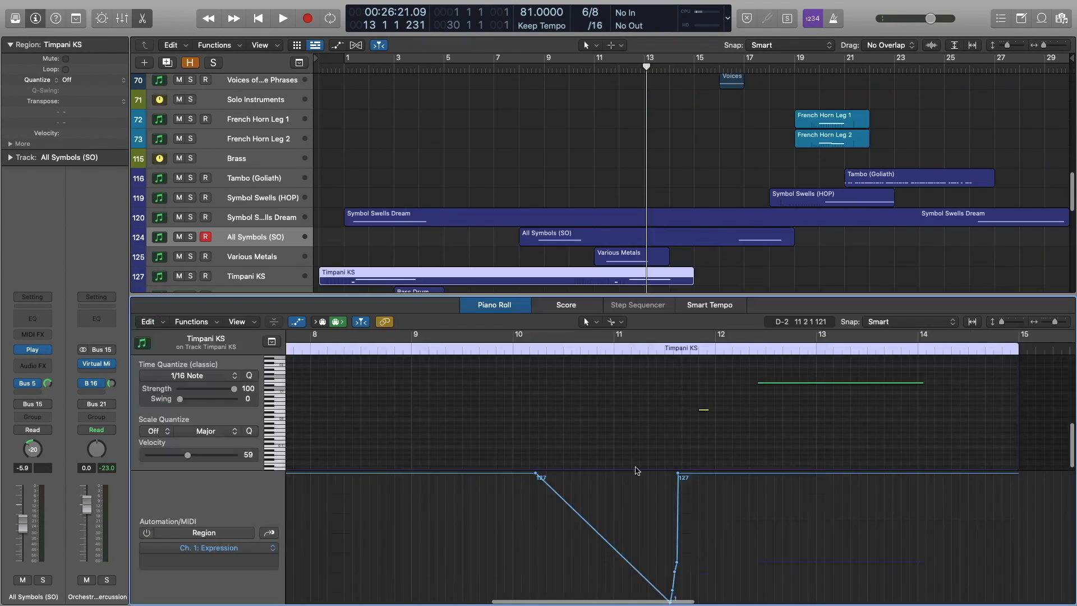
left_click(751, 353)
key("e")
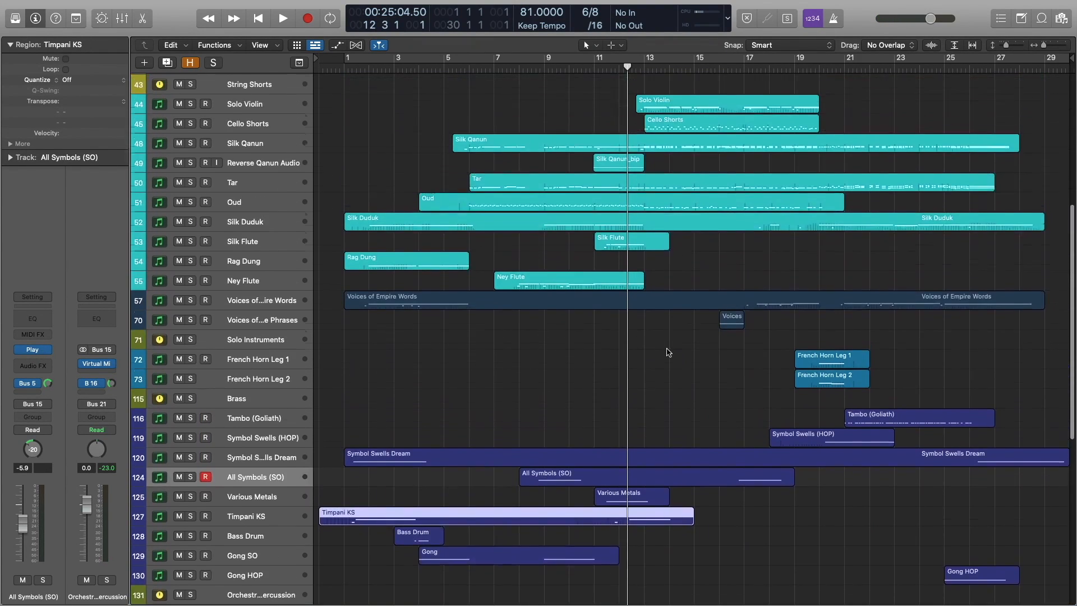
scroll(668, 352, "up", 10)
scroll(713, 414, "down", 5)
left_click(685, 418)
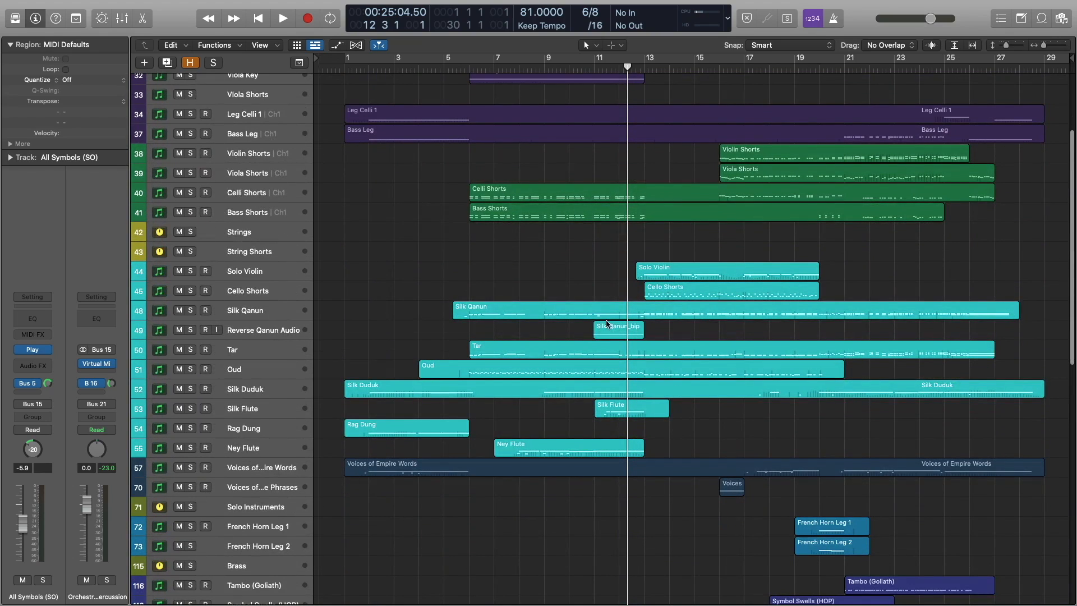
- Open the Silk Qanun_bip region in the audio file editor, look up the Reverse function without applying it, and close the editor
double_click(607, 323)
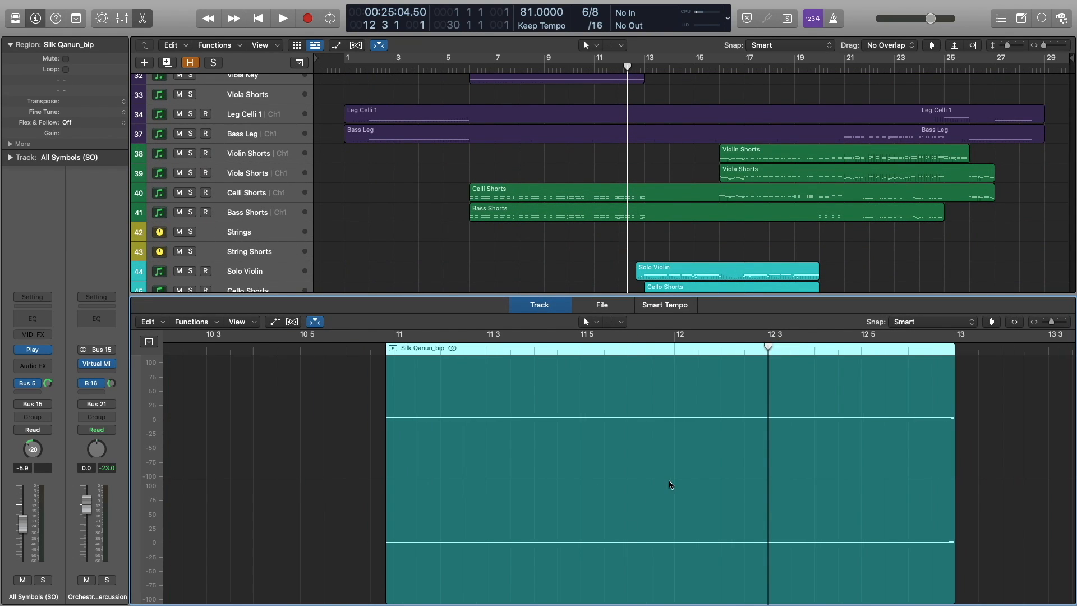
scroll(556, 194, "down", 5)
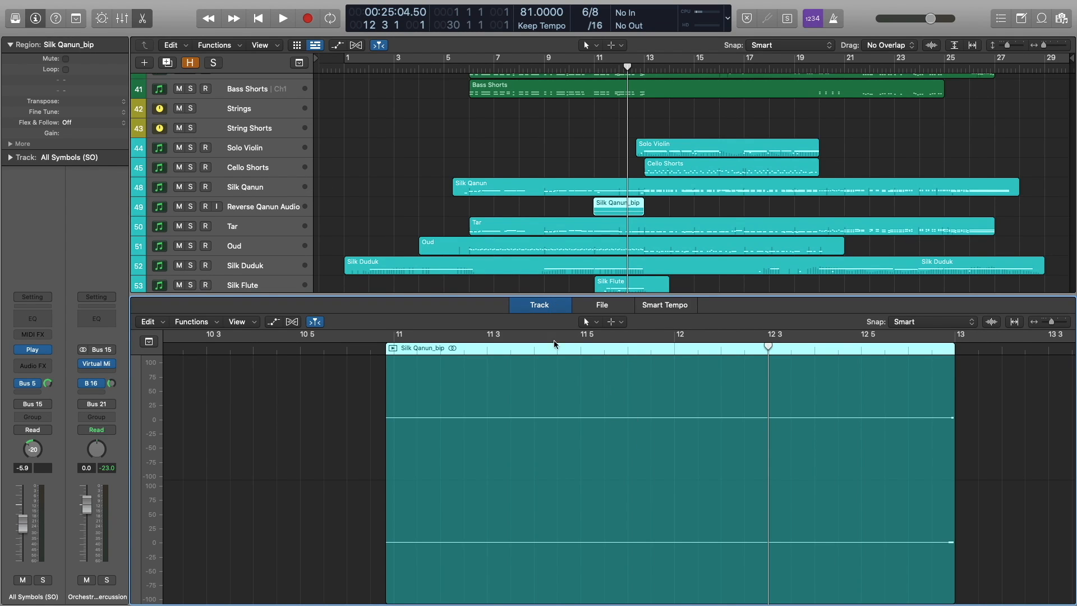
left_click(603, 306)
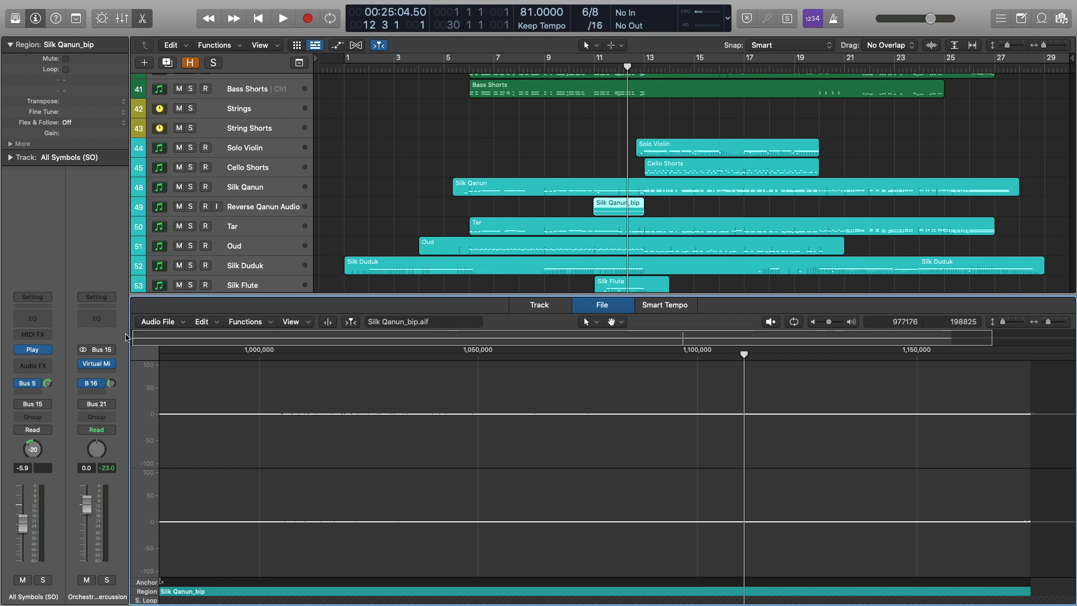
left_click(256, 325)
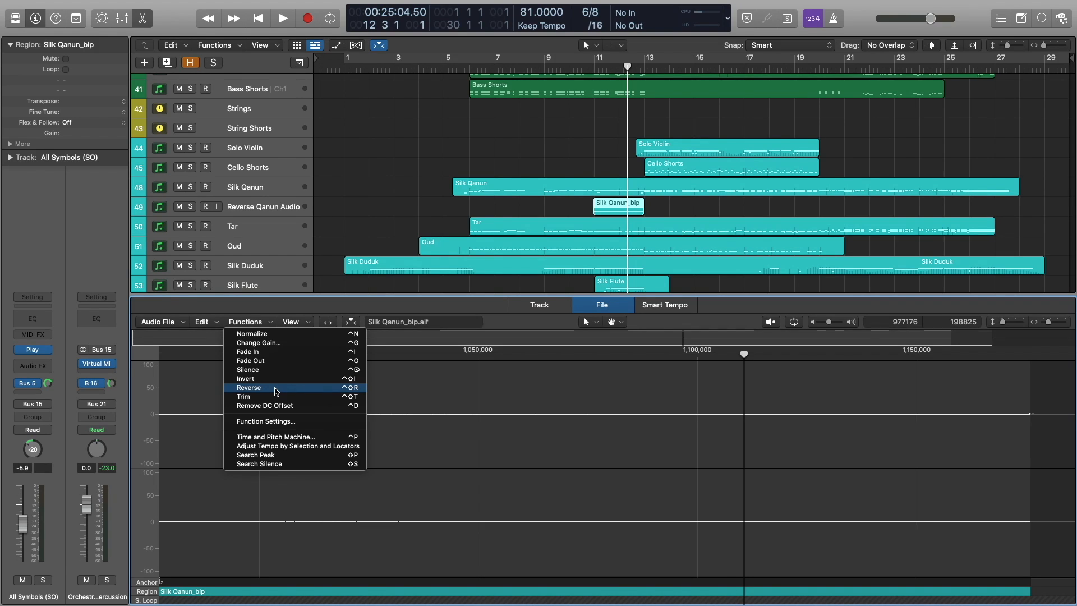
left_click(488, 298)
key("e")
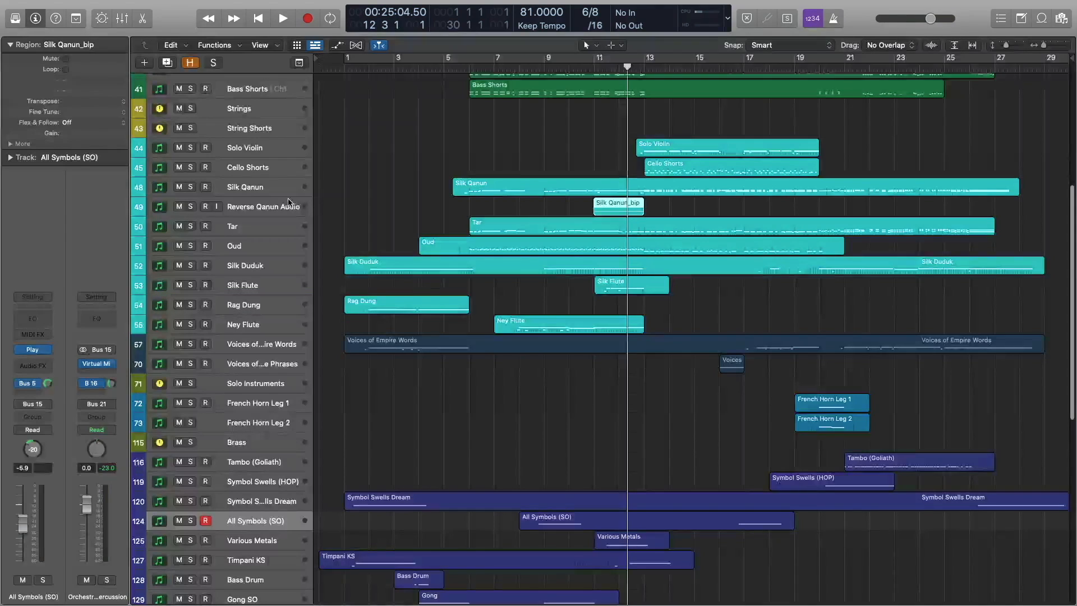
- Solo the Reverse Qanun Audio track, play it from bar 11 into bar 13, and unsolo it
left_click(326, 198)
left_click(190, 207)
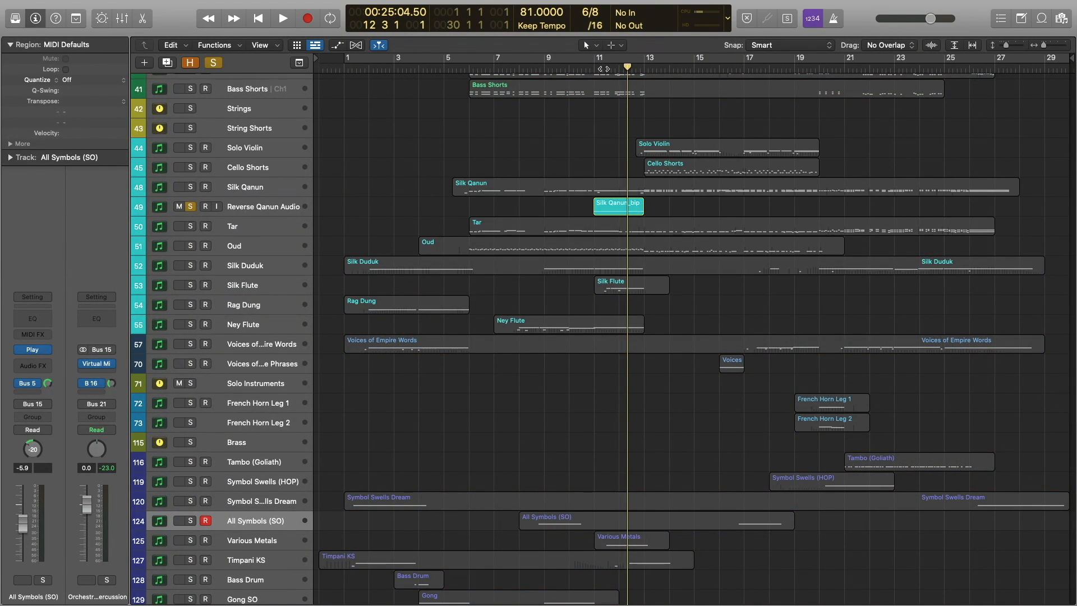
left_click(594, 69)
key("space")
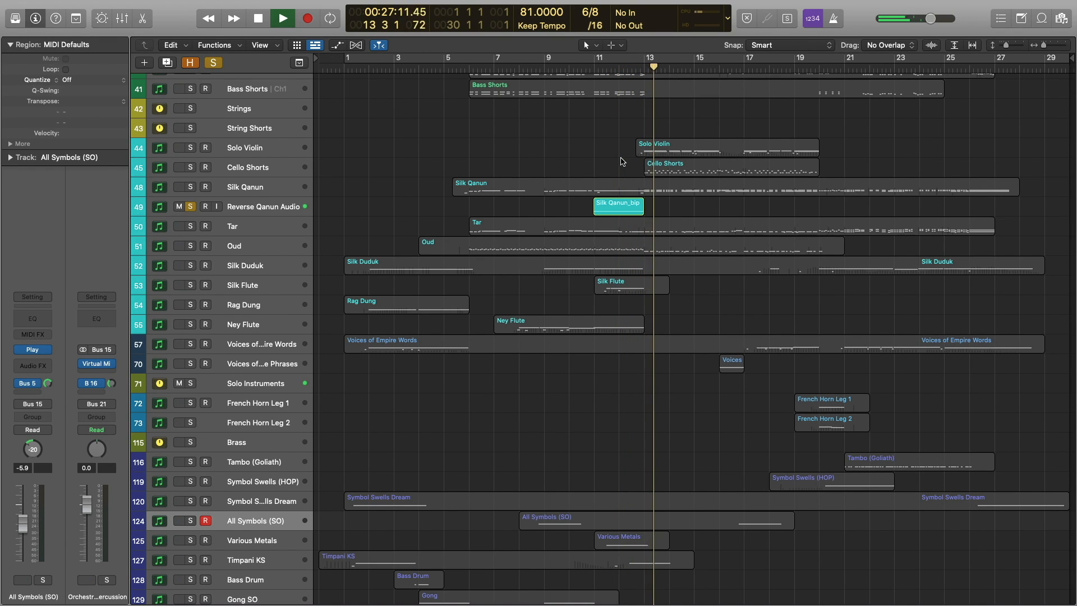
key("space")
left_click(191, 207)
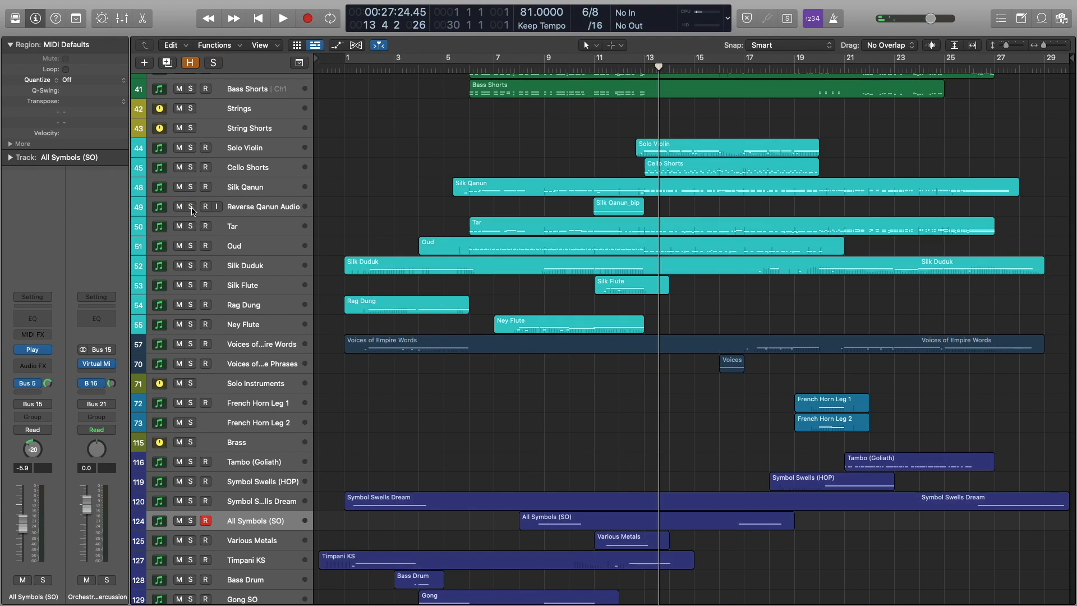
- Play the full arrangement from bar 11 to the end of bar 20, following the string and solo instrument regions
scroll(602, 147, "up", 5)
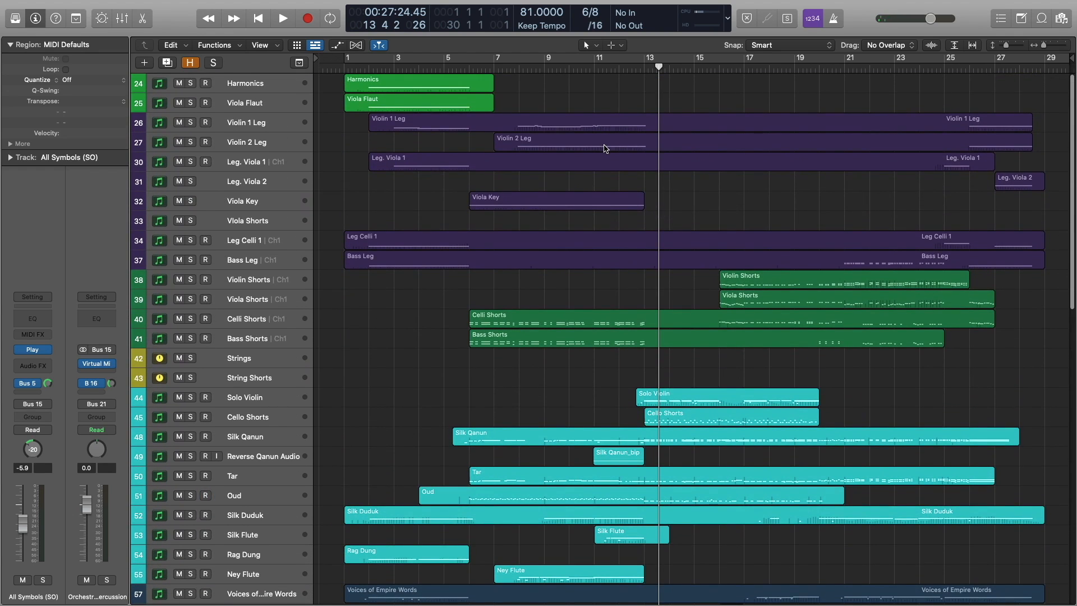
left_click(612, 69)
key("space")
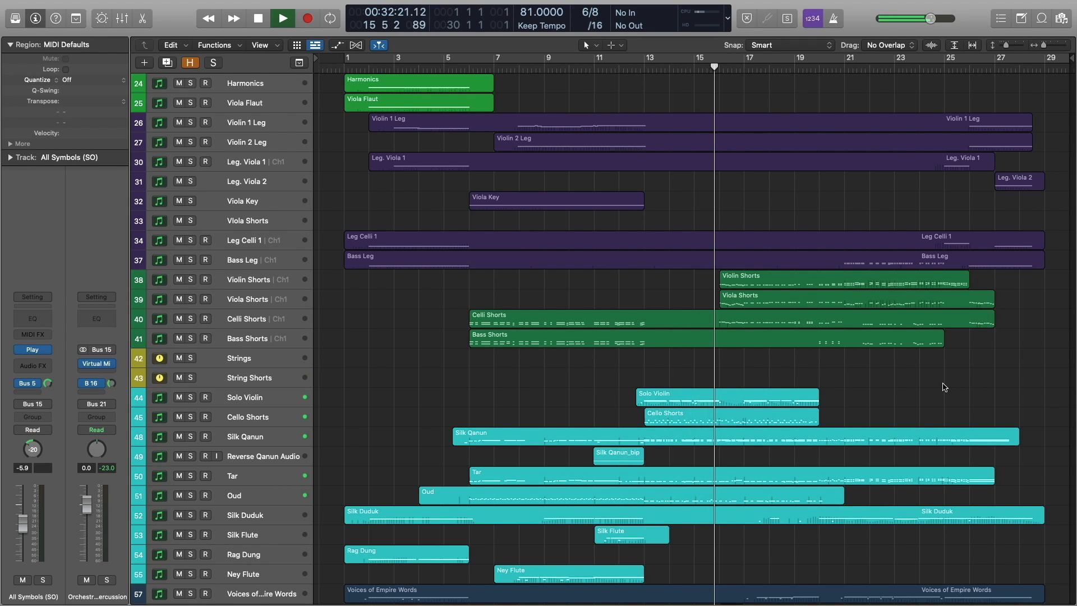
scroll(944, 387, "down", 2)
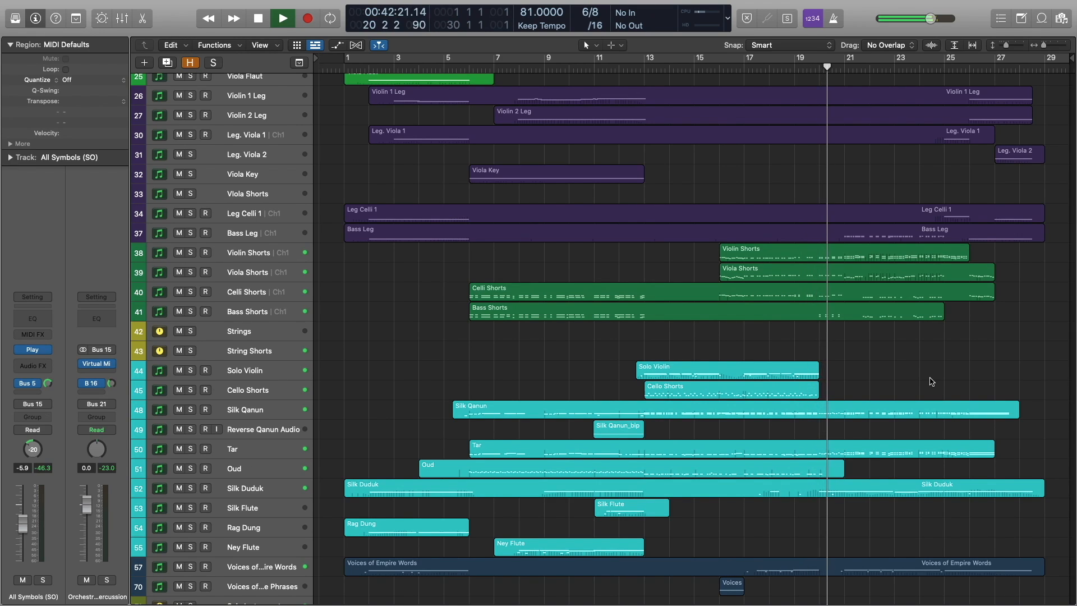
key("space")
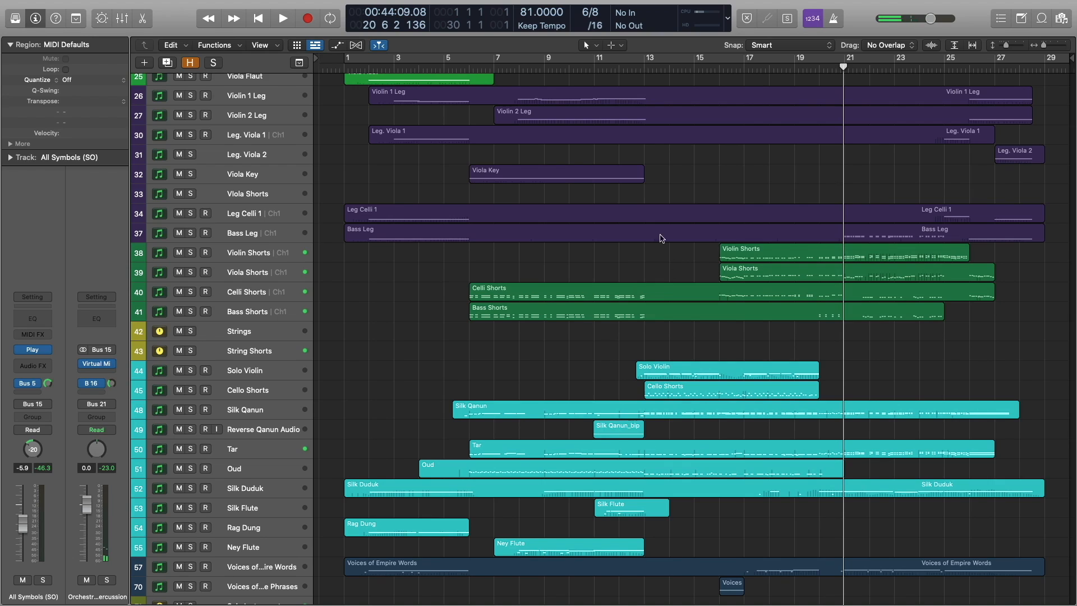
- Return the playhead to the start of bar 13 and look over the string and solo instrument tracks
left_click(642, 69)
scroll(738, 314, "down", 2)
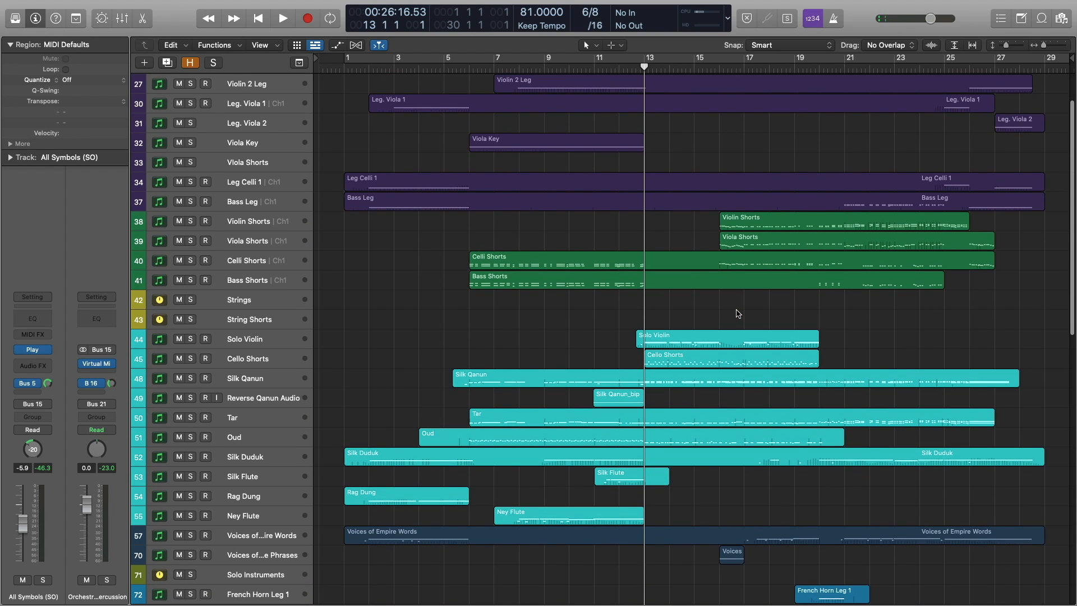
scroll(740, 313, "up", 3)
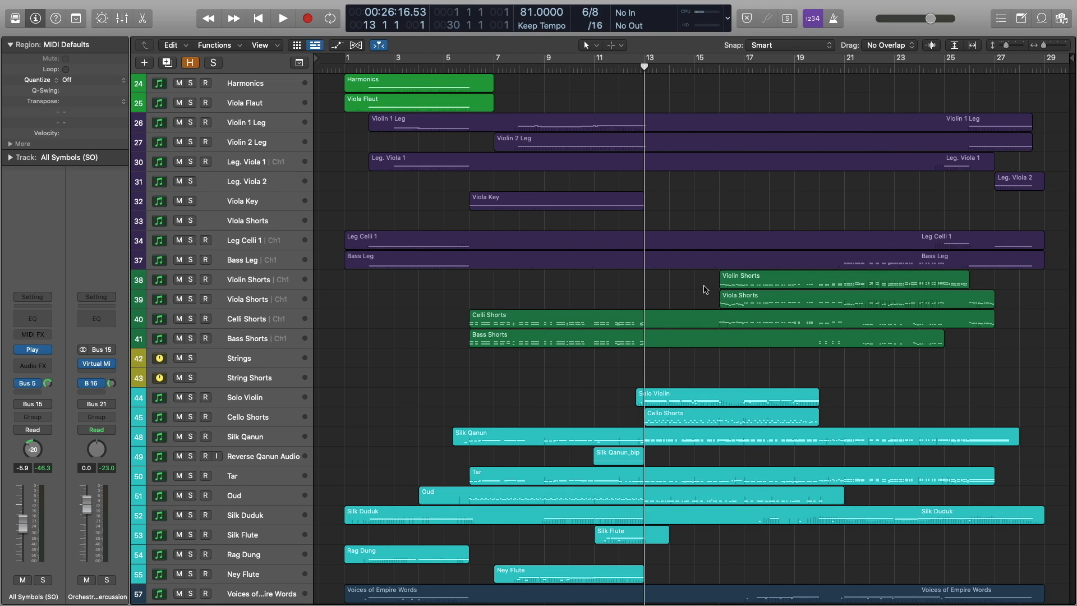
scroll(583, 331, "down", 2)
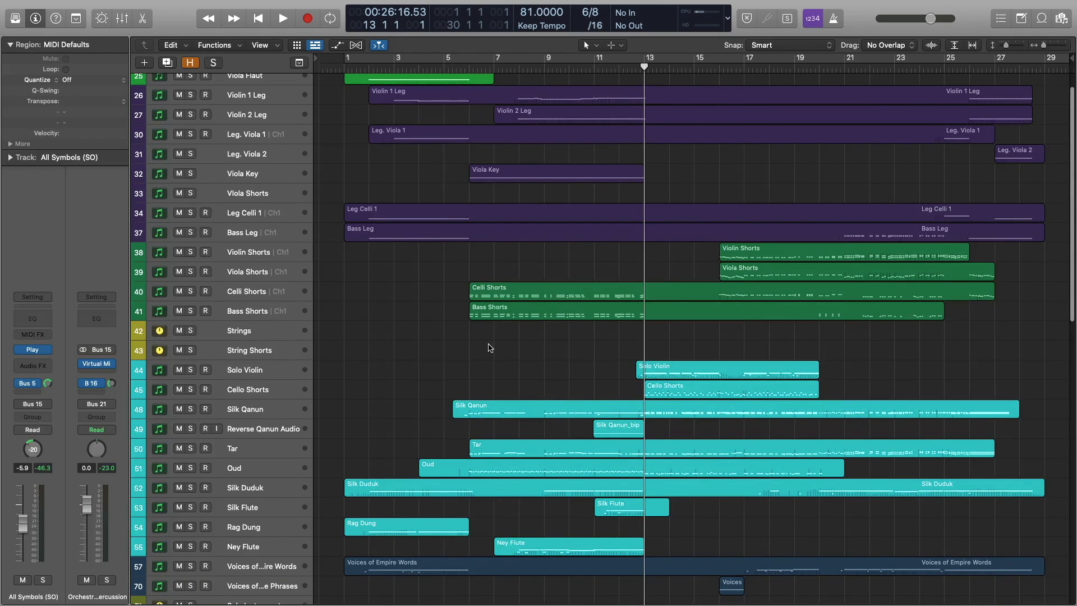
scroll(491, 348, "down", 2)
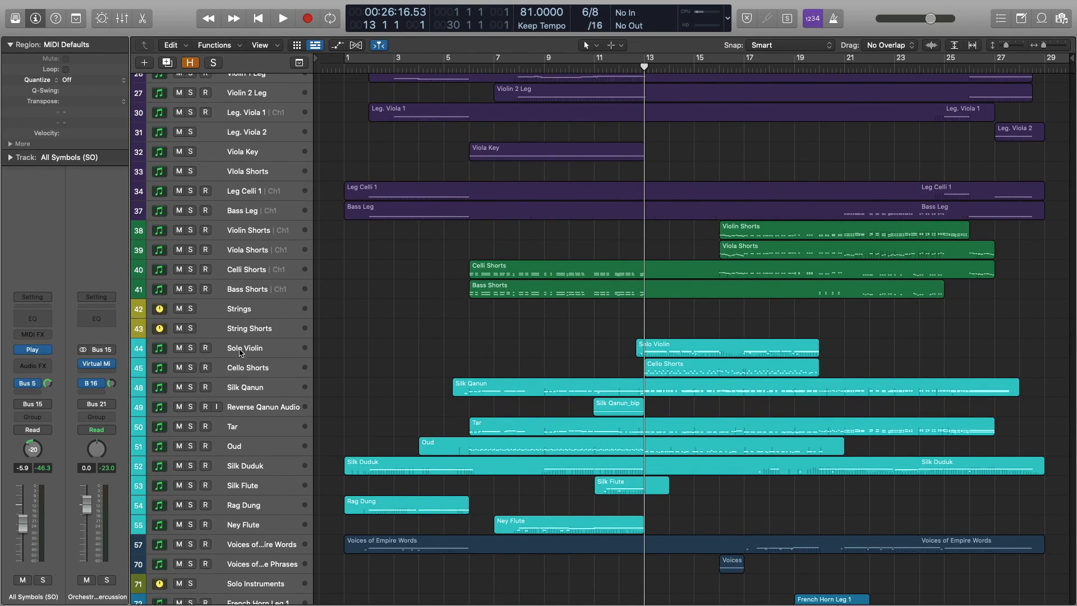
left_click(191, 586)
left_click(190, 368)
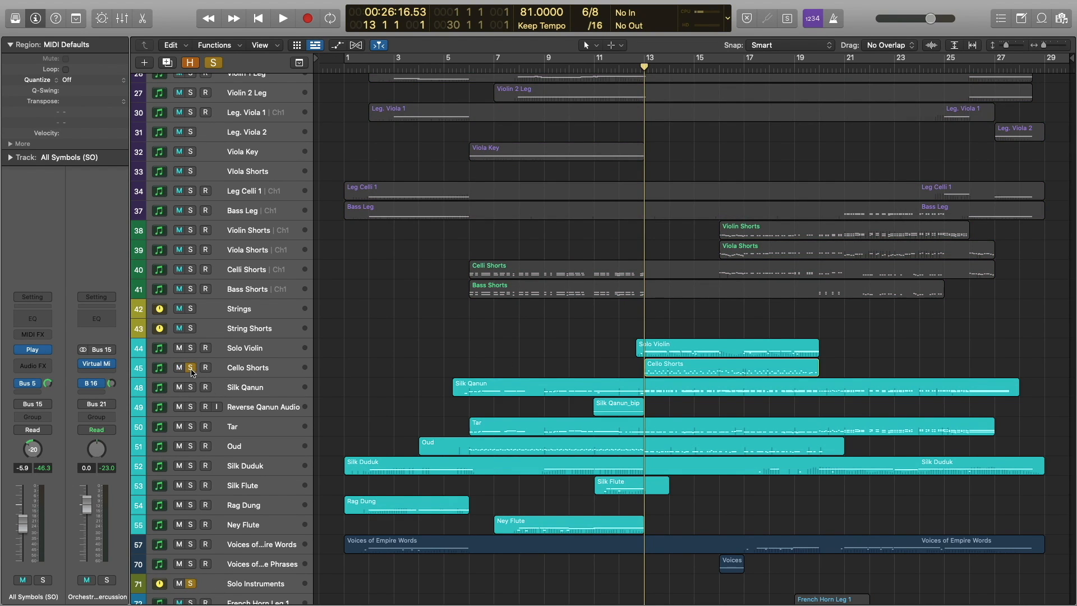
scroll(575, 329, "down", 1)
key("super+Right")
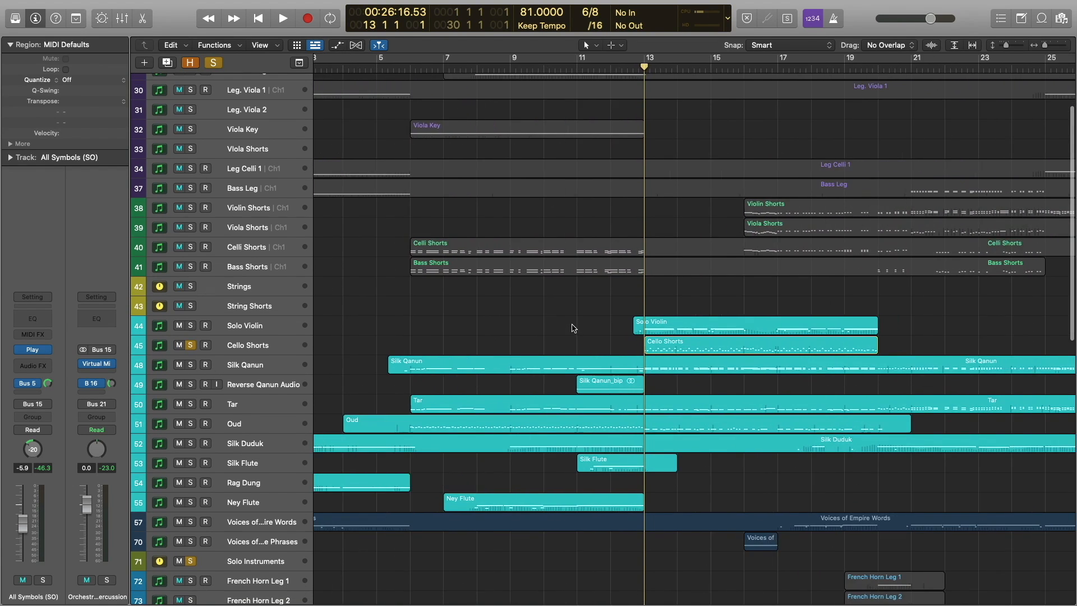
scroll(632, 321, "right", 1)
left_click_drag(673, 313, 679, 341)
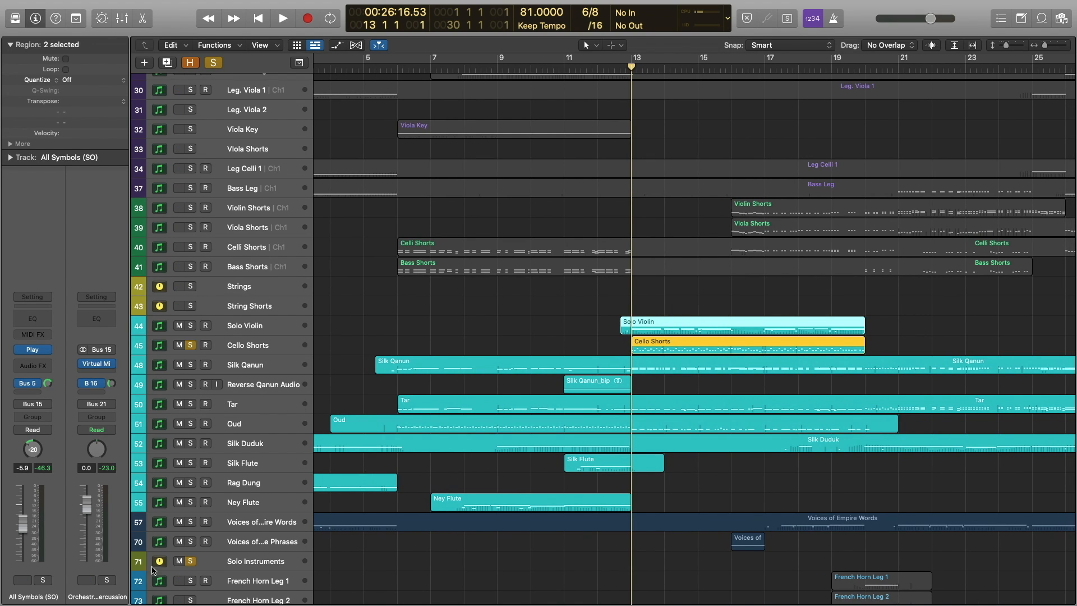
left_click(191, 563)
left_click(191, 346)
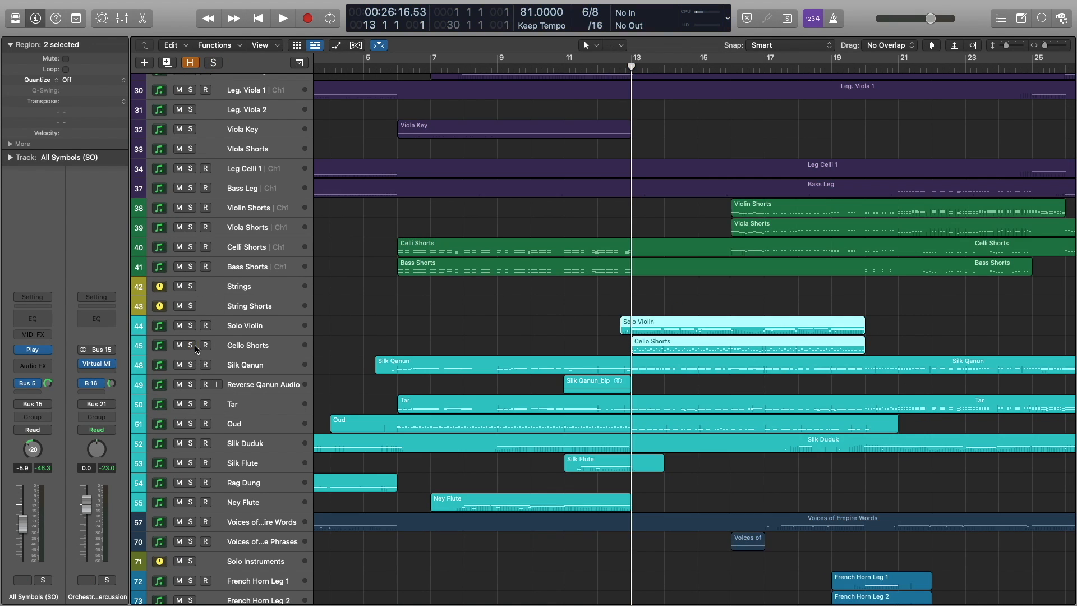
left_click(467, 307)
- Solo the Solo Violin and Cello Shorts tracks and open both of their regions together in the Piano Roll
left_click(190, 325)
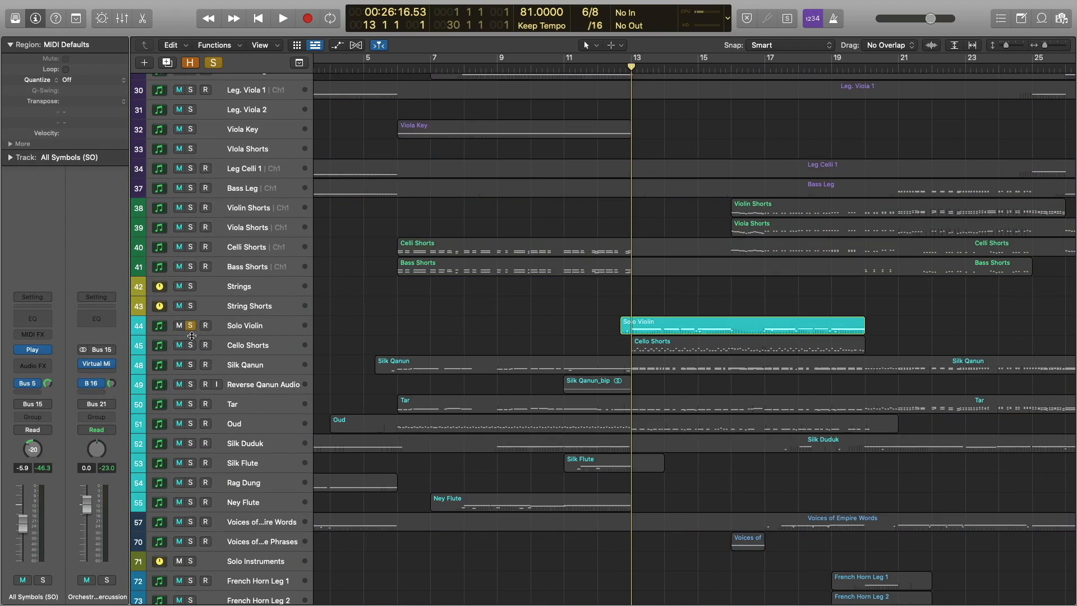
left_click(191, 345)
left_click_drag(566, 295, 676, 333)
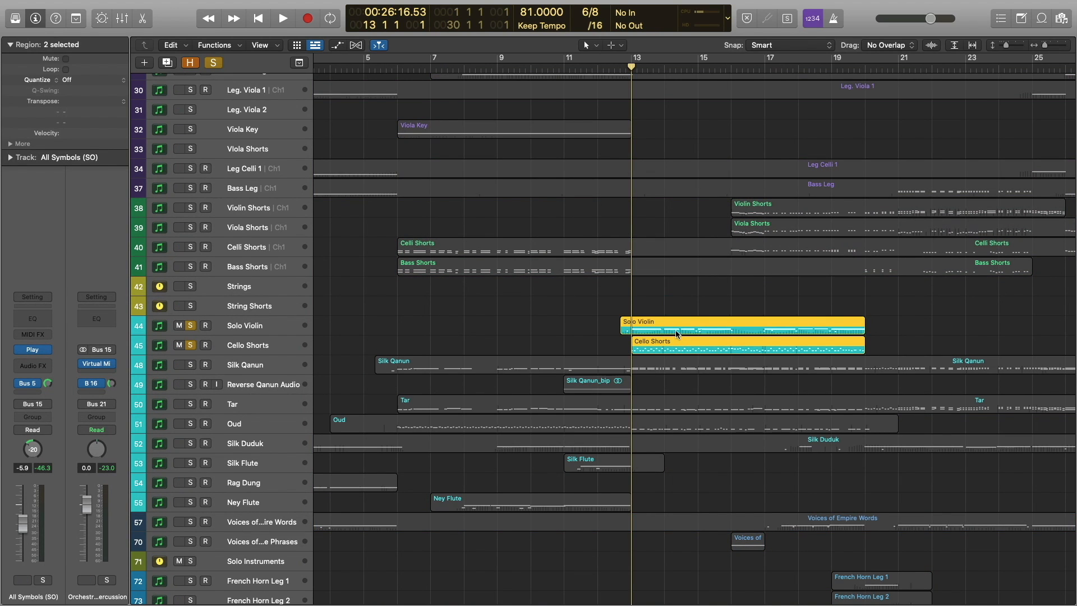
double_click(676, 331)
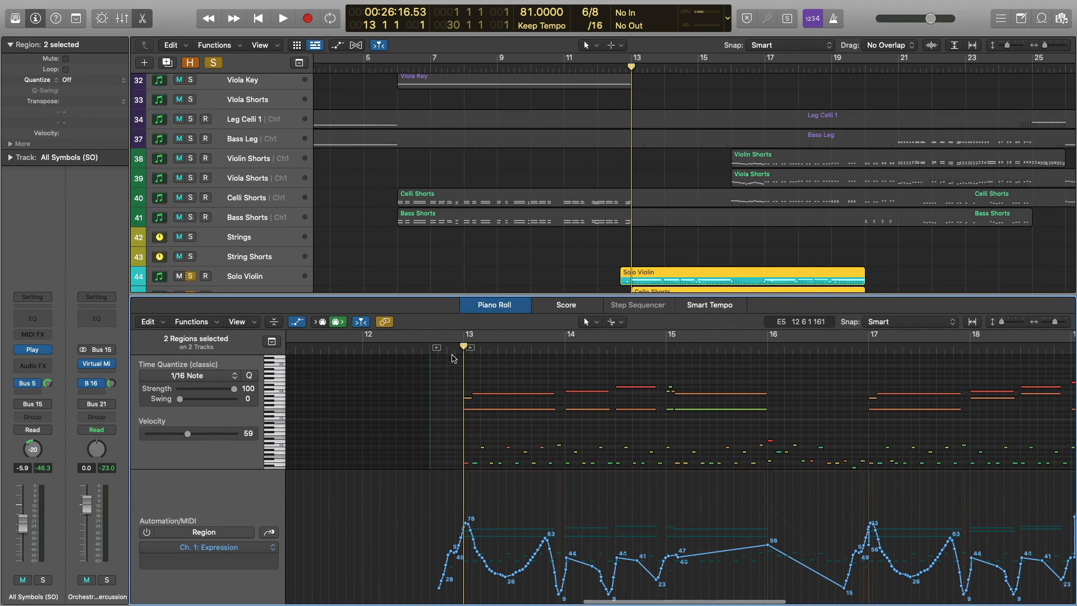
- Examine the Solo Violin track's Gypsy instrument with the Violin Master patch, close it, and inspect the region's low keyswitch notes
left_click(249, 282)
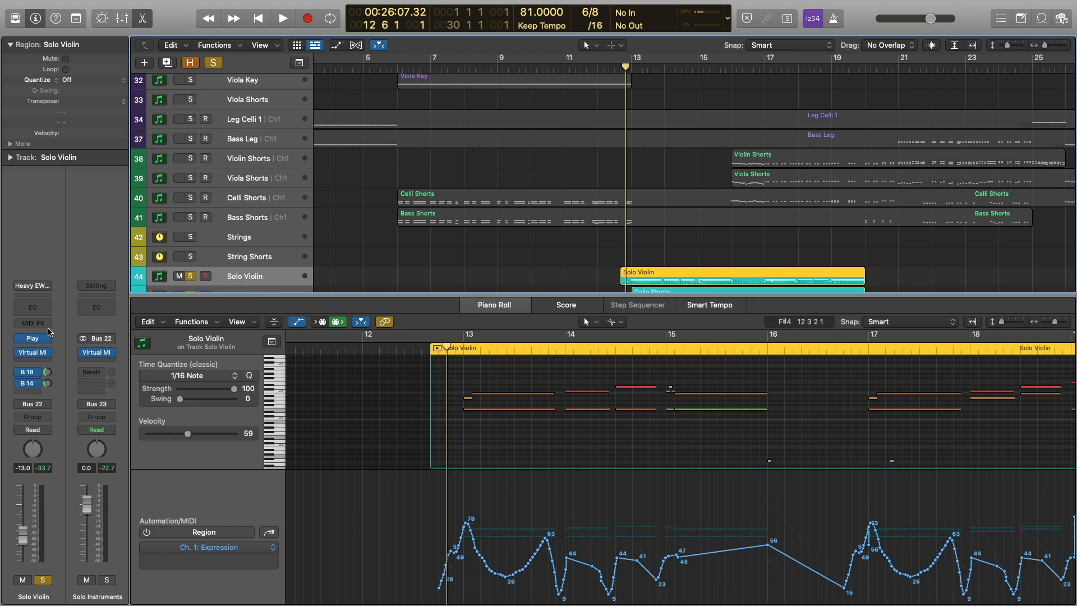
left_click(42, 339)
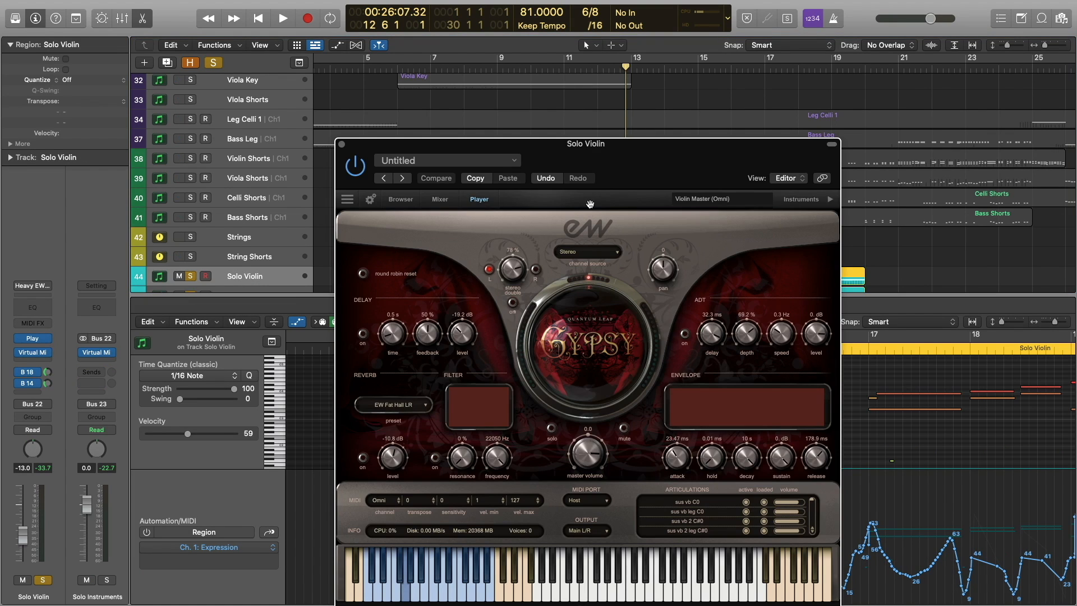
left_click_drag(590, 203, 578, 151)
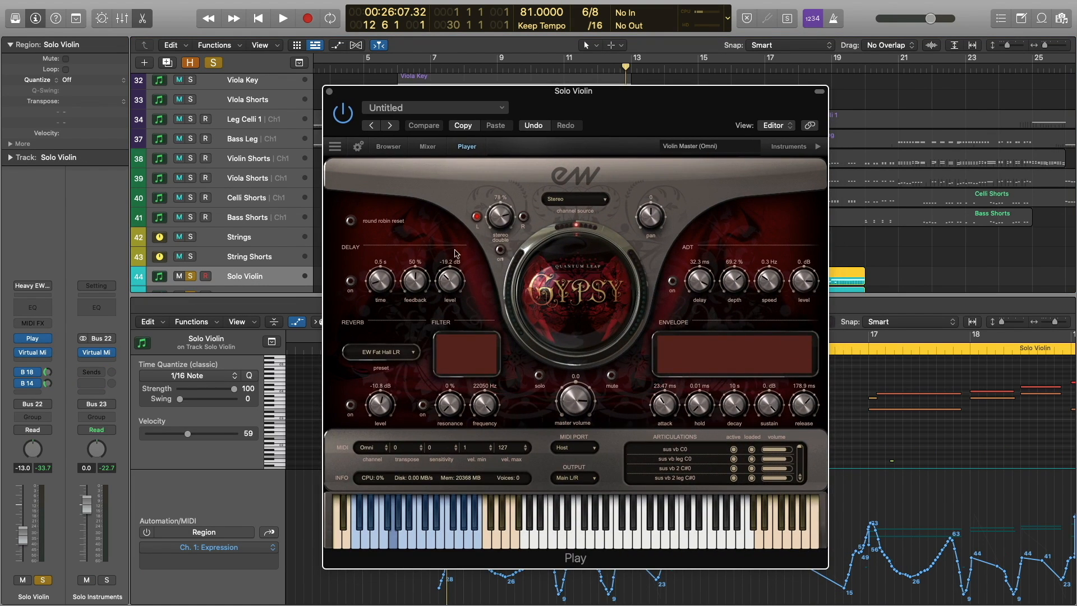
left_click(330, 92)
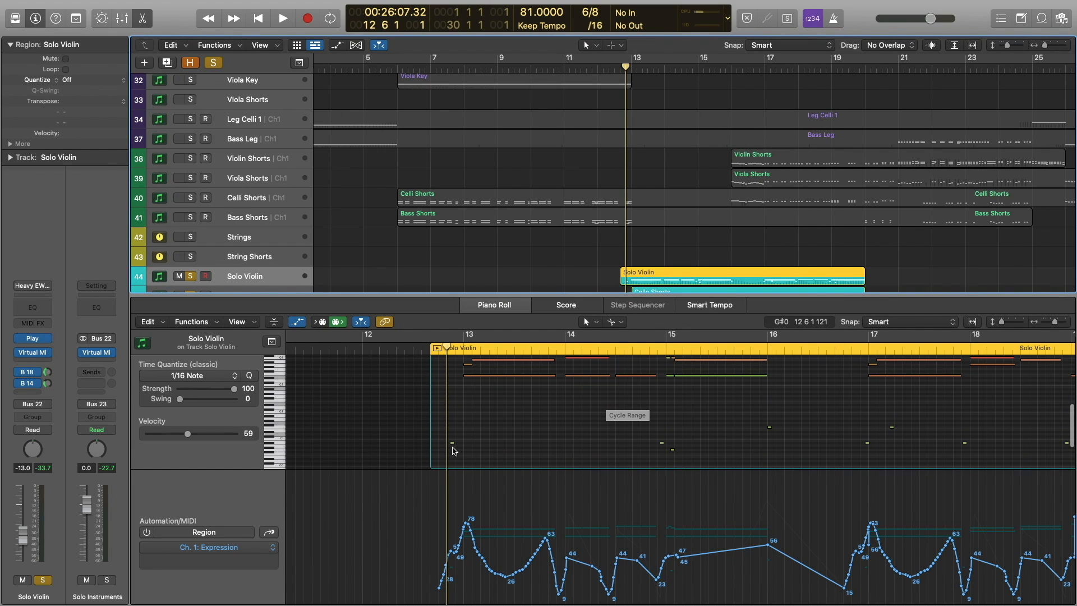
mouse_move(451, 442)
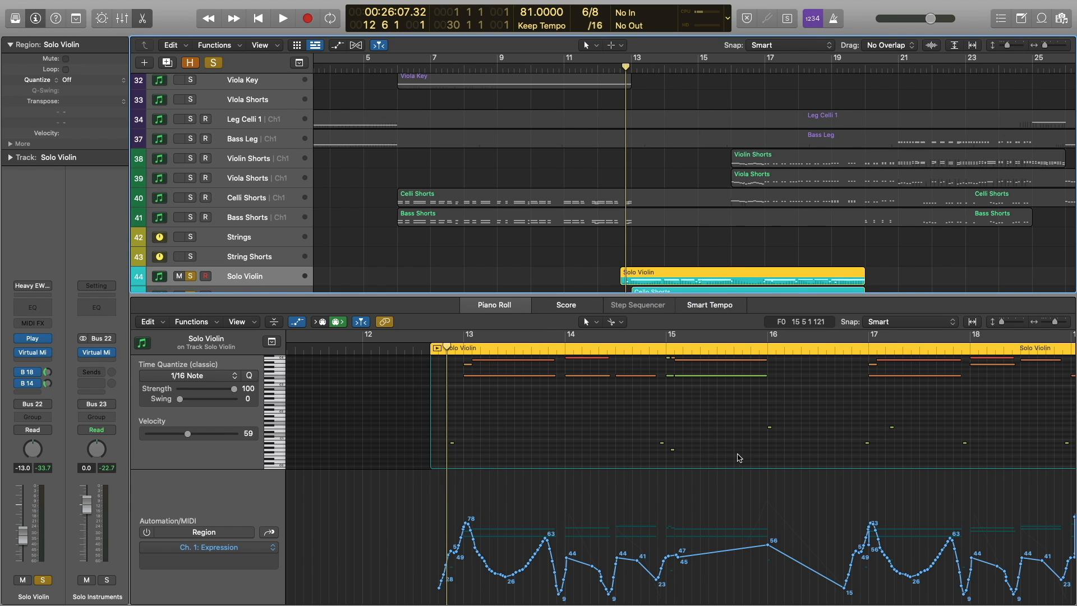
scroll(633, 414, "up", 2)
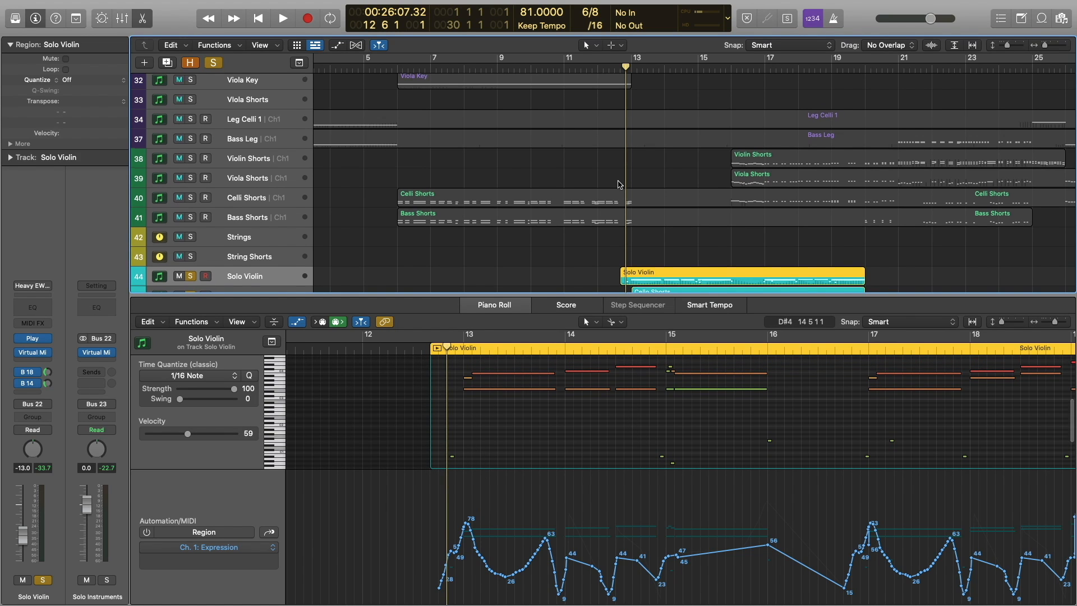
- Examine the Cello Shorts track's Hollywood Solo Cello instrument and its short articulations, then close the plug-in window
scroll(619, 184, "down", 3)
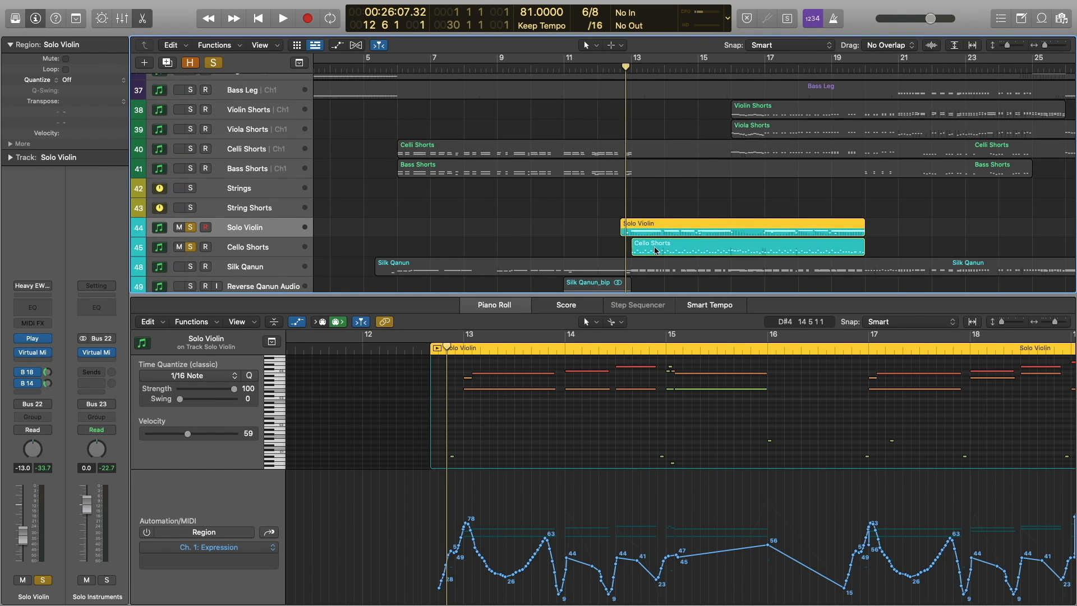
left_click(655, 250)
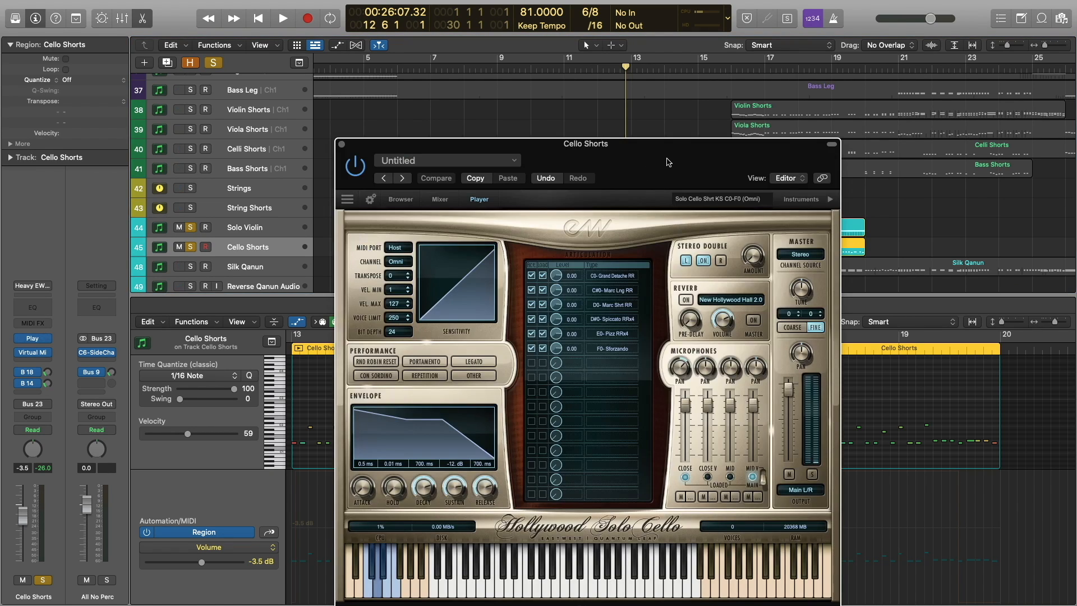
left_click_drag(664, 176, 651, 141)
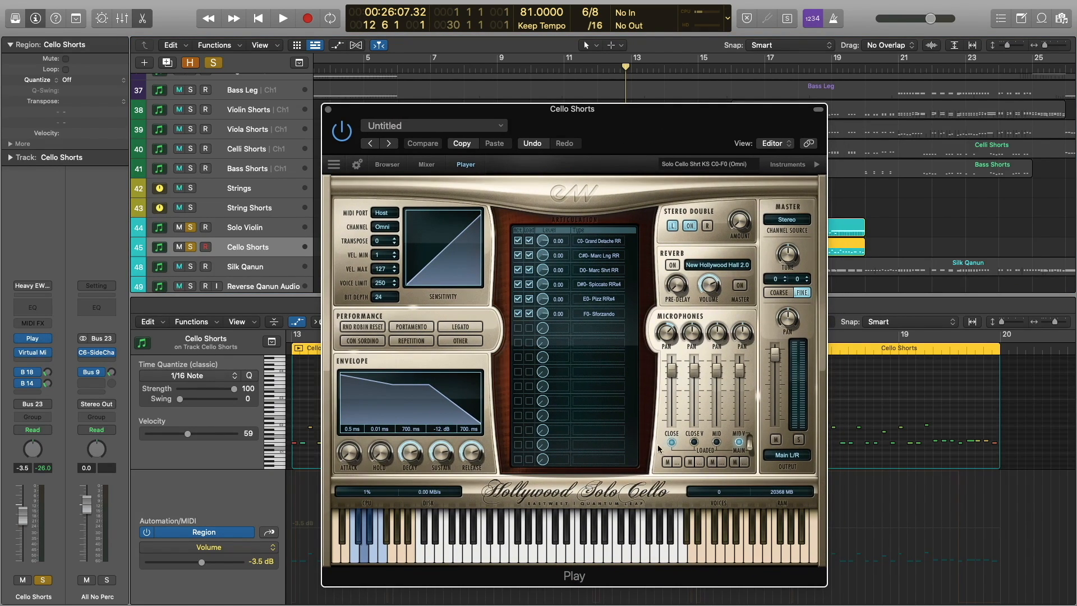
left_click(328, 110)
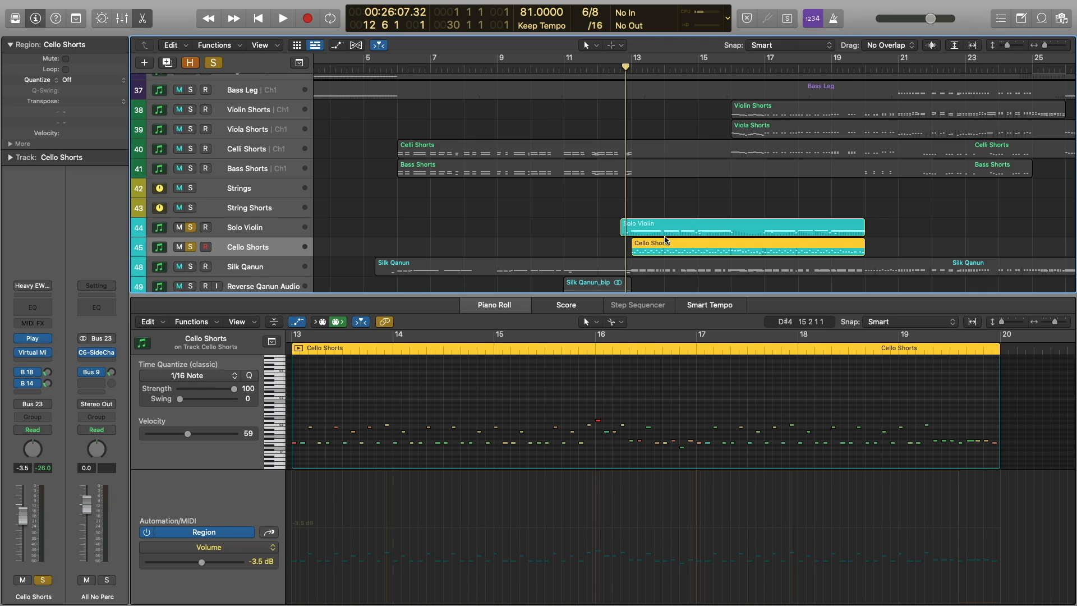
- Play the soloed Solo Violin and Cello Shorts from just before bar 13, examining the cello's sustain data and both regions' notes
scroll(561, 394, "left", 3)
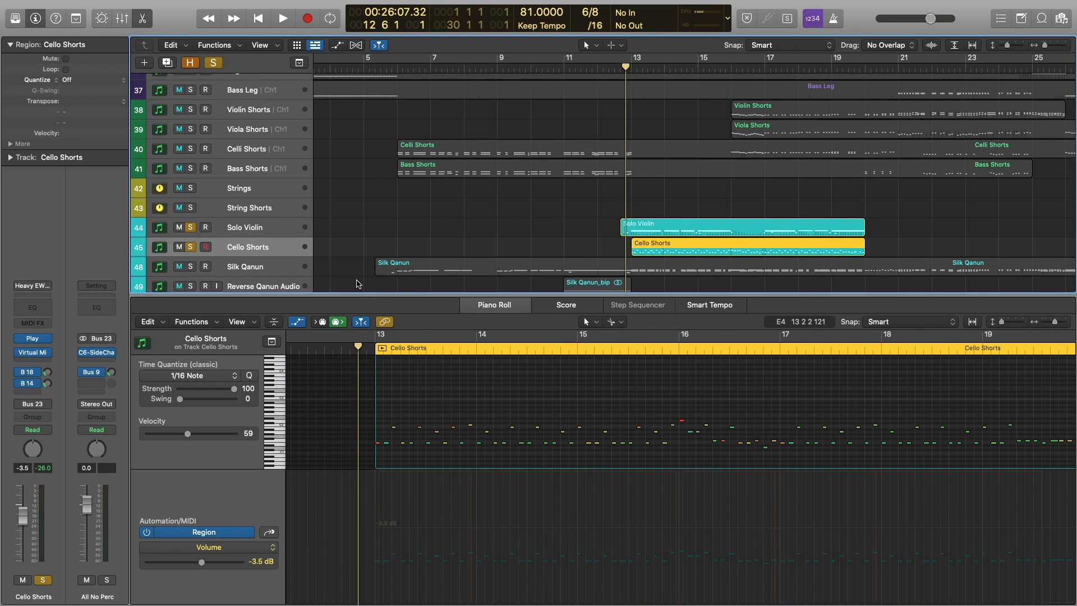
key("space")
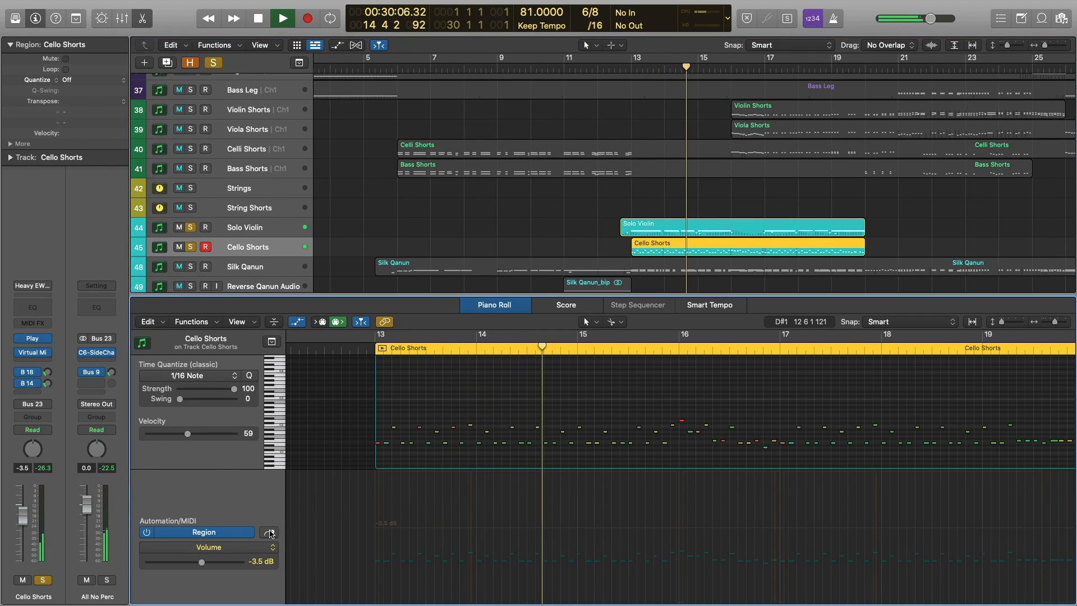
left_click(270, 533)
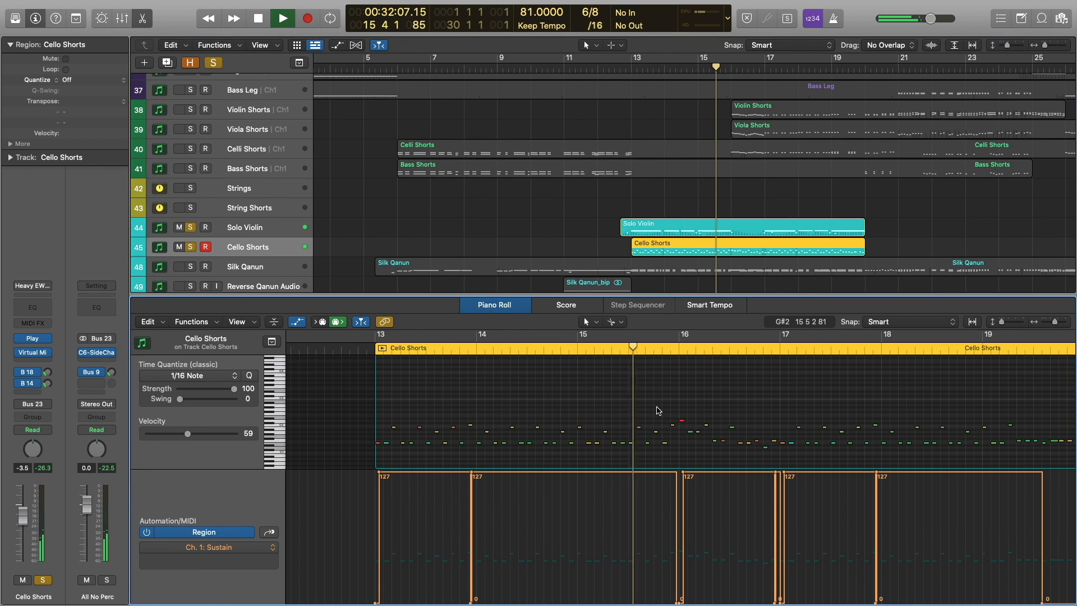
left_click(734, 225)
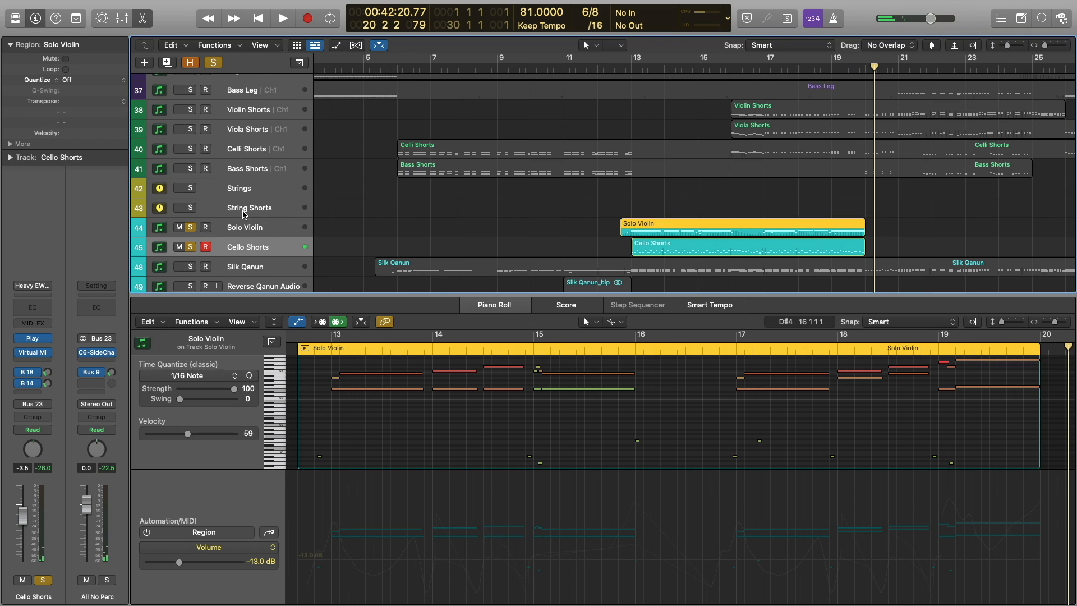
left_click(267, 228)
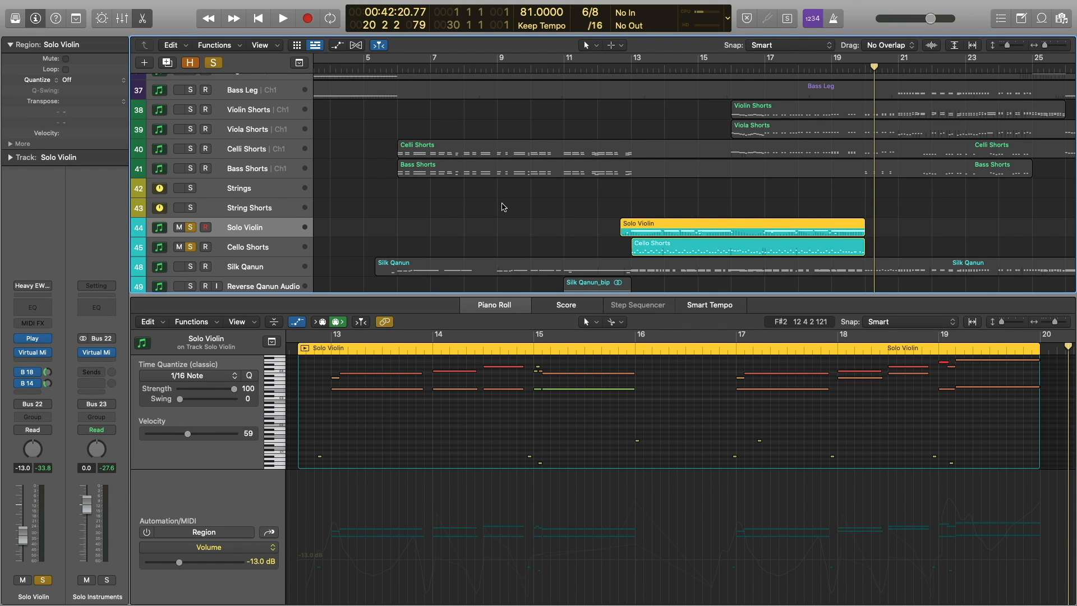
key("Down")
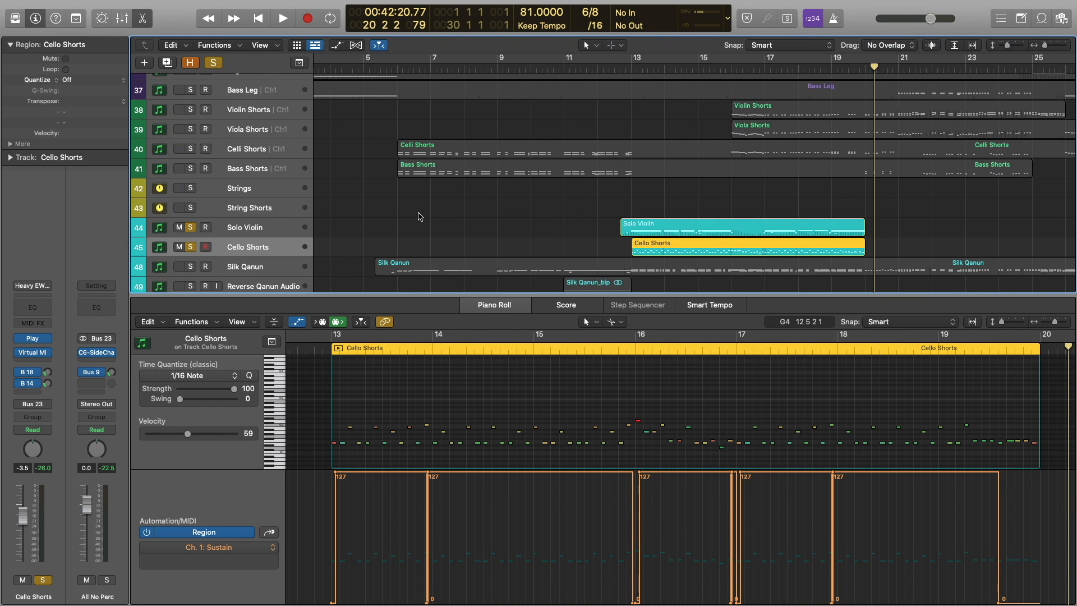
- Solo the Silk Qanun track, open its region in the Piano Roll, and play it with the strings from bar 13 into bar 20
scroll(202, 228, "down", 3)
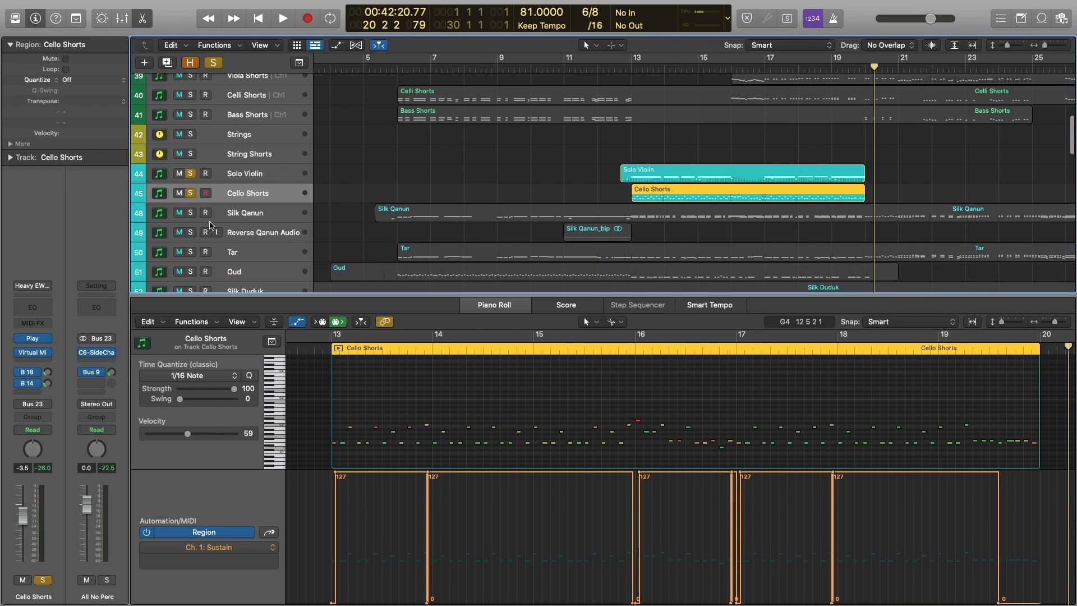
left_click(190, 213)
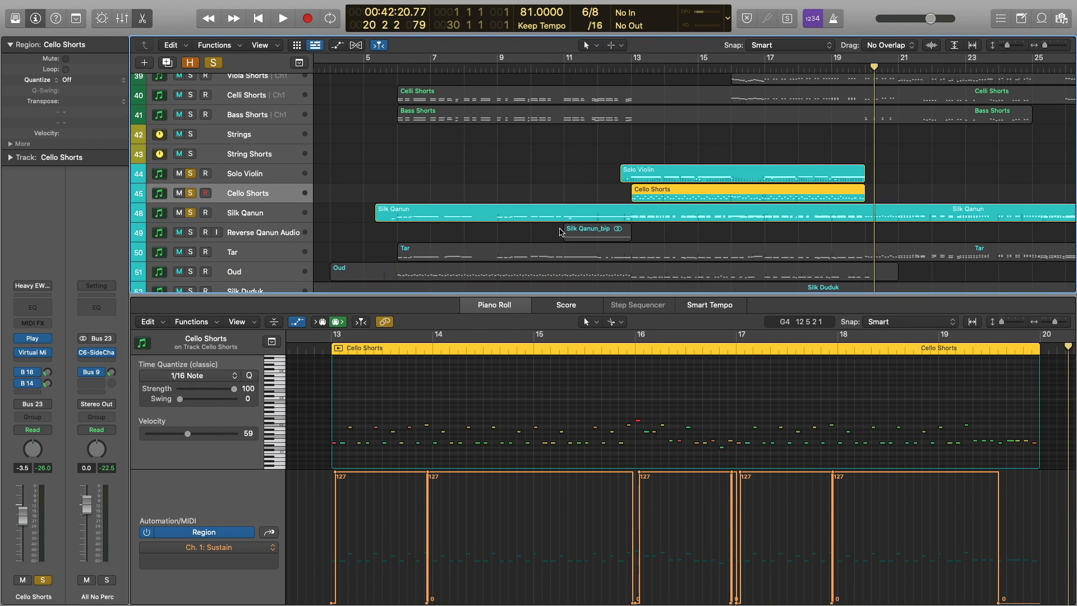
left_click(693, 221)
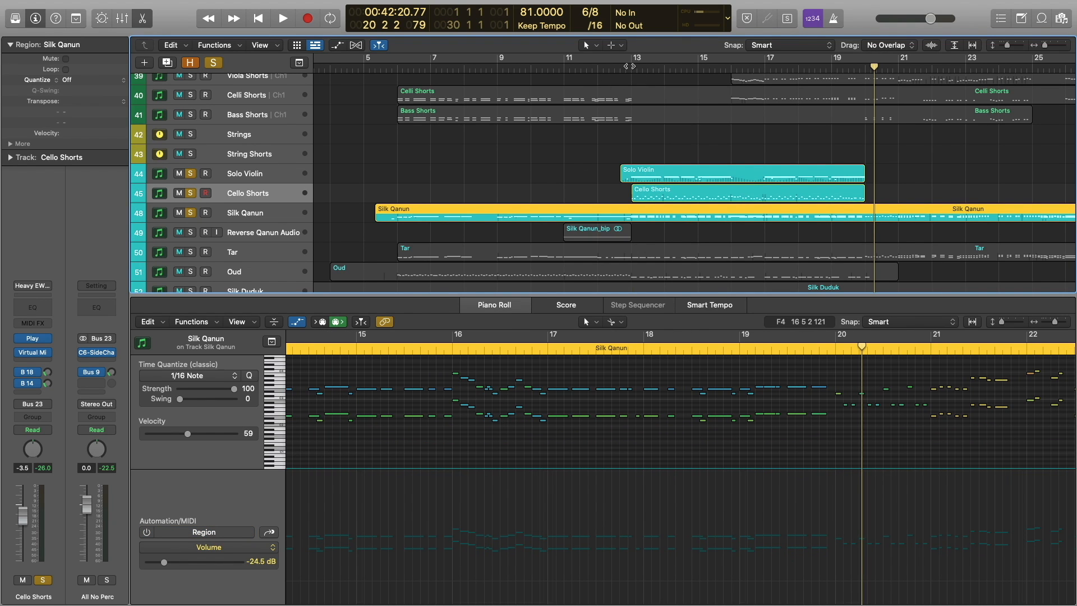
key("space")
double_click(355, 352)
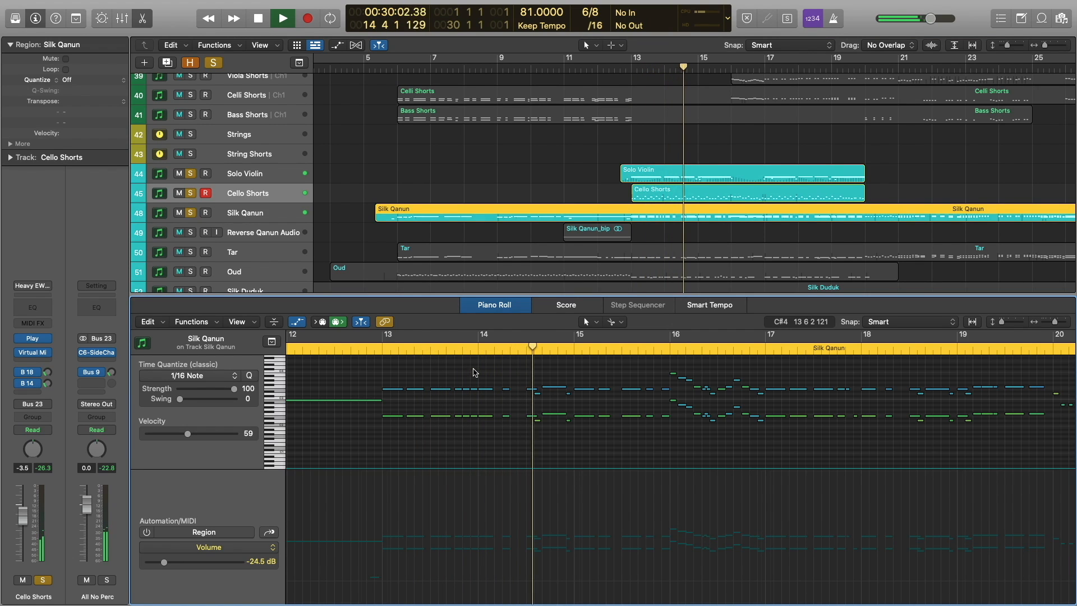
scroll(600, 376, "up", 1)
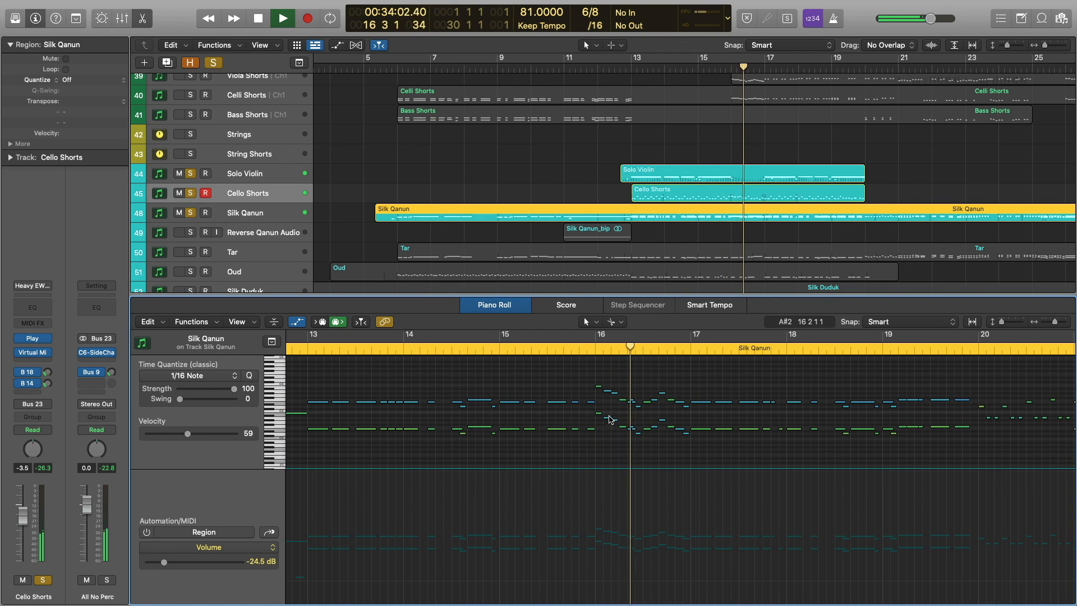
scroll(603, 393, "right", 2)
scroll(604, 418, "right", 1)
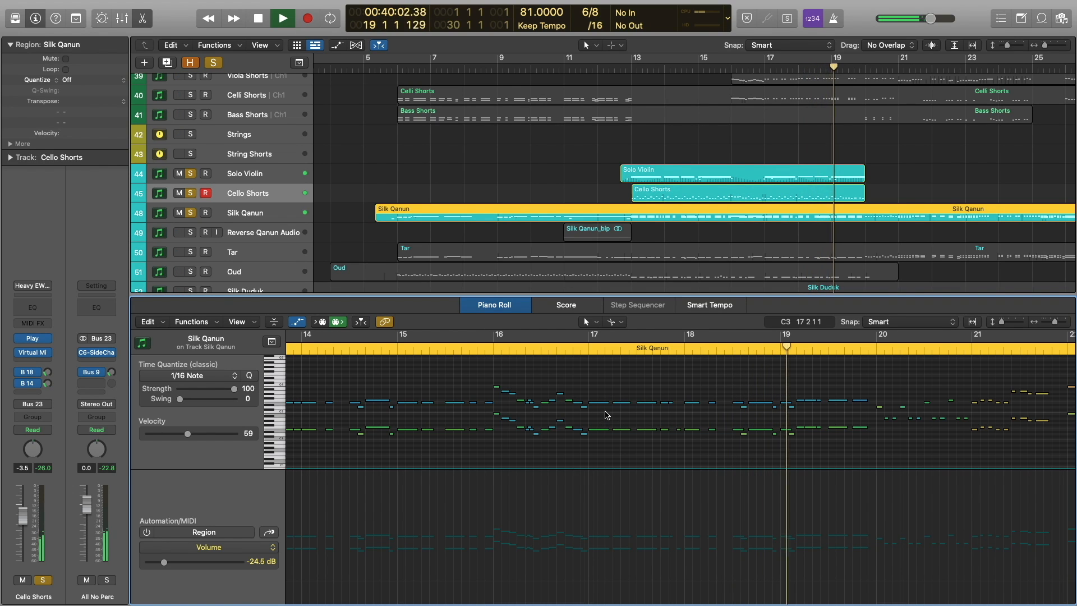
scroll(606, 415, "right", 4)
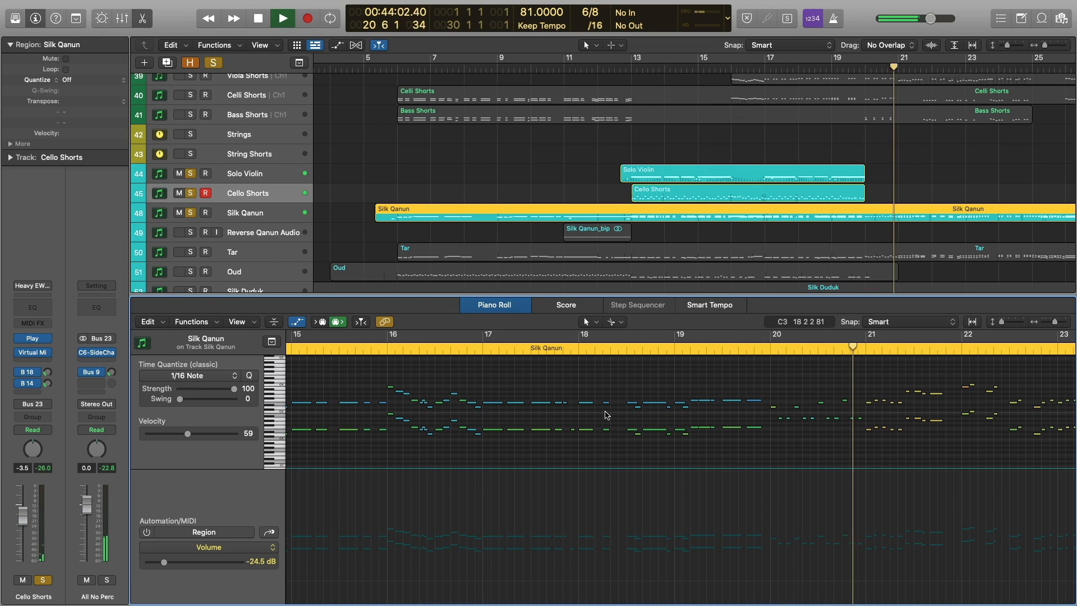
key("space")
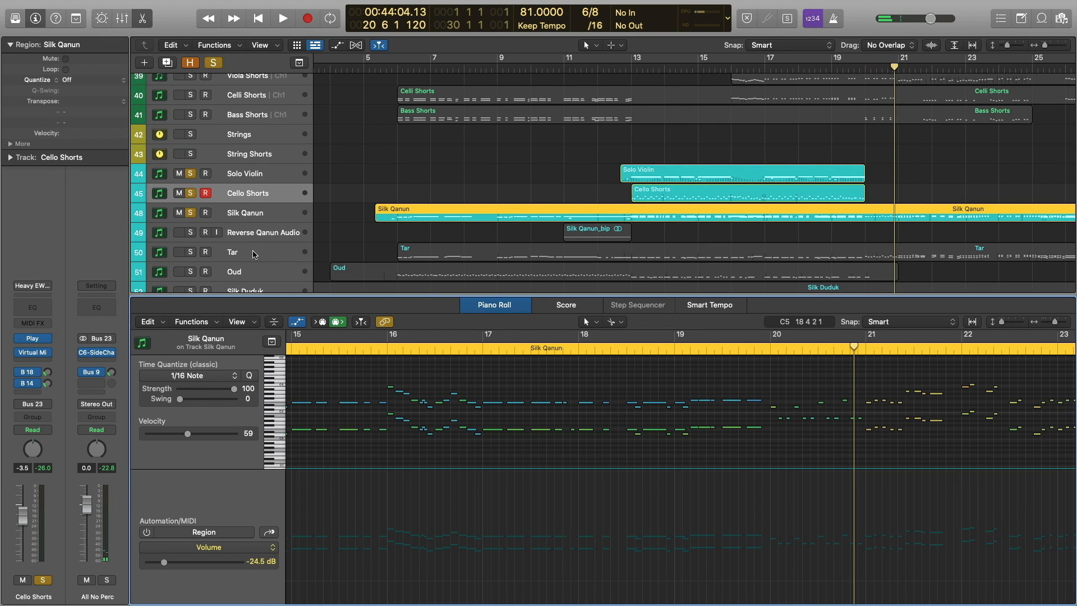
- Solo the Tar track, return the playhead to bar 13, and show the Tar and Silk Qanun regions together in the Piano Roll
left_click(255, 254)
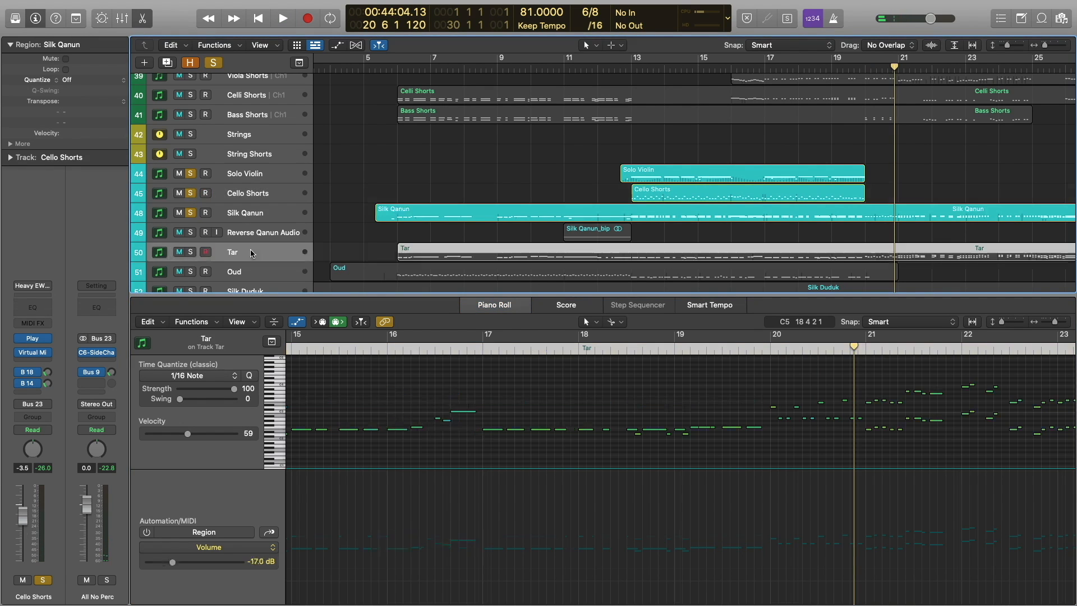
left_click(744, 232)
left_click(631, 67)
left_click(662, 248)
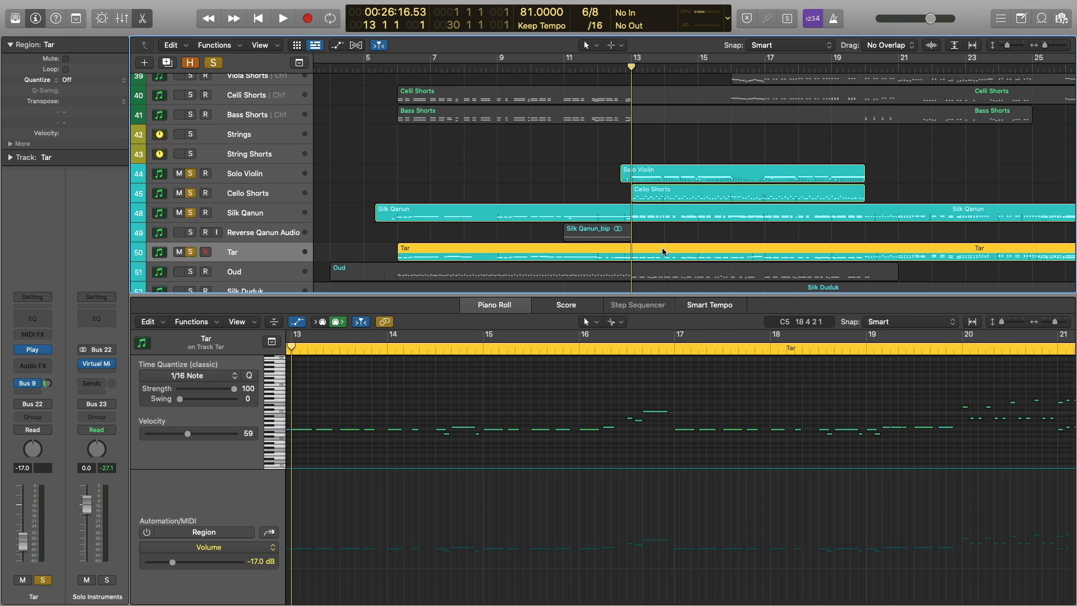
left_click(682, 208, "shift")
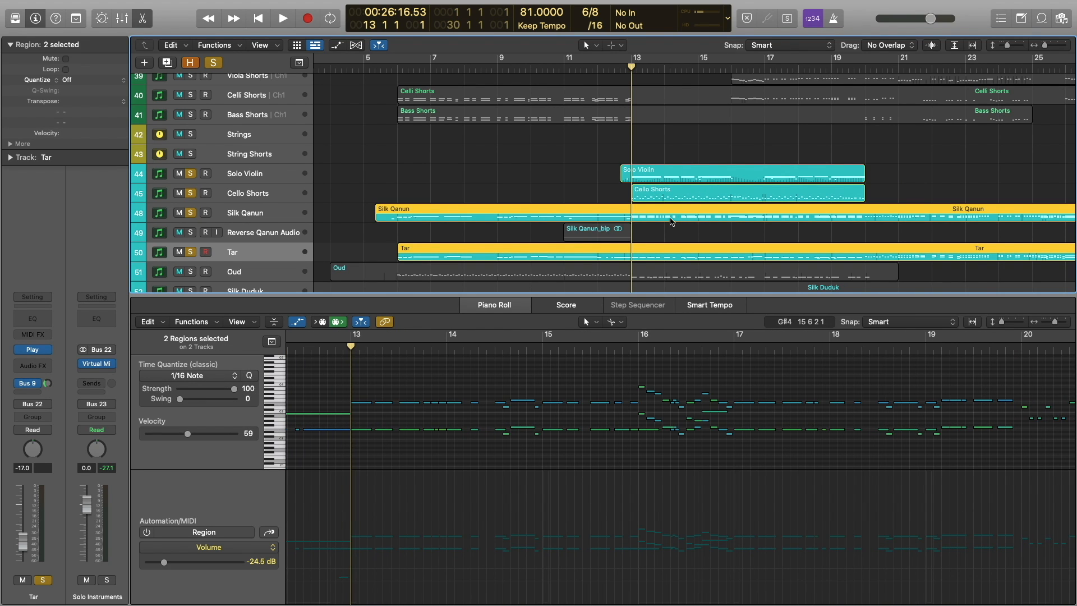
- Solo the Oud track, add its region to the Silk Qanun and Tar selection, and play the layered parts from bar 13
scroll(674, 210, "down", 3)
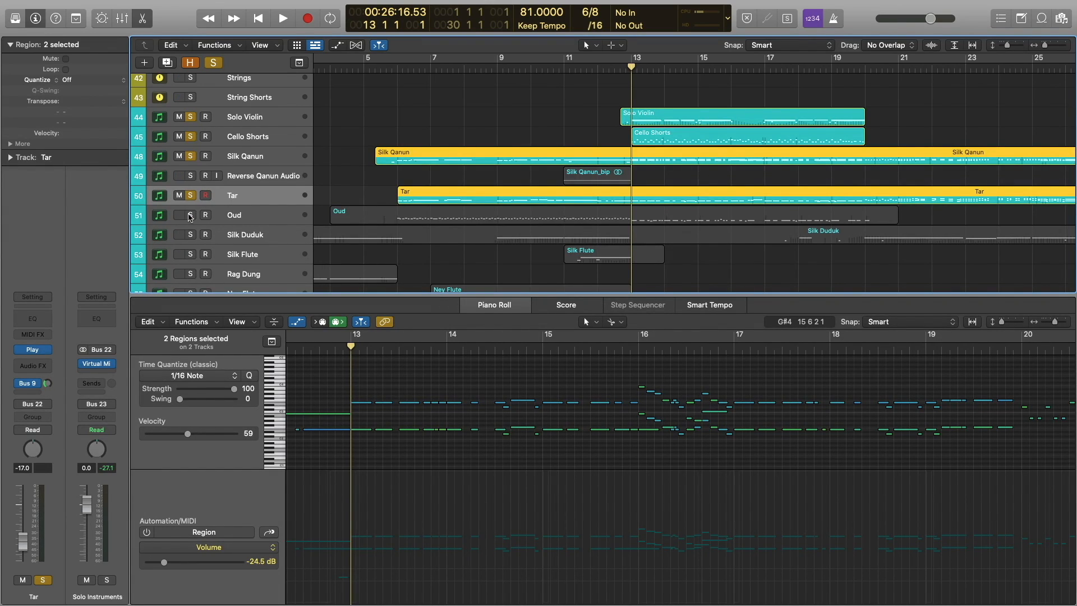
left_click(191, 217)
left_click(599, 221, "shift")
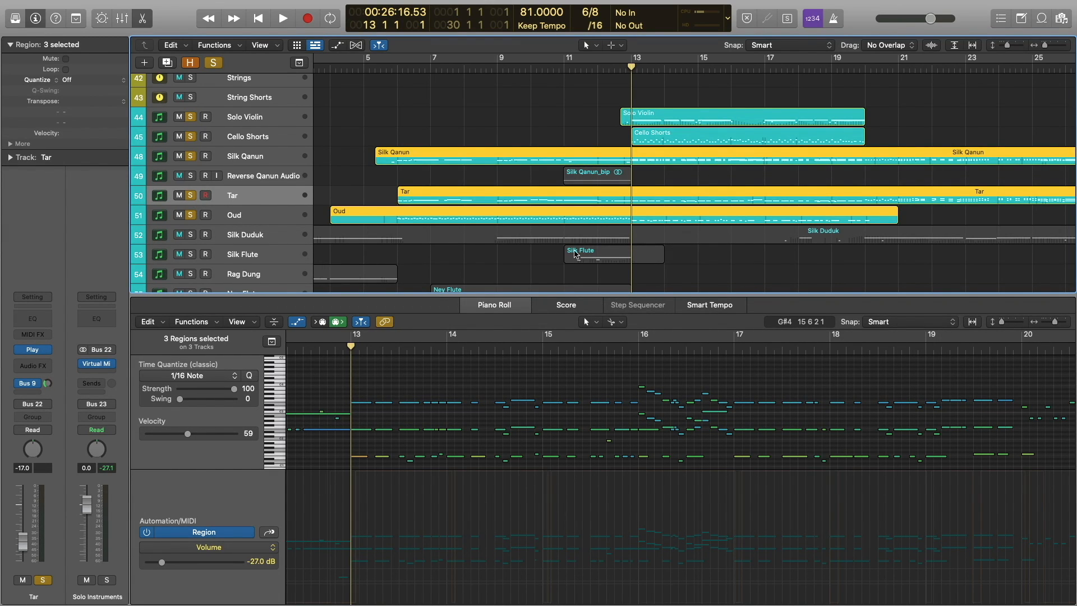
scroll(499, 382, "left", 2)
scroll(499, 381, "down", 1)
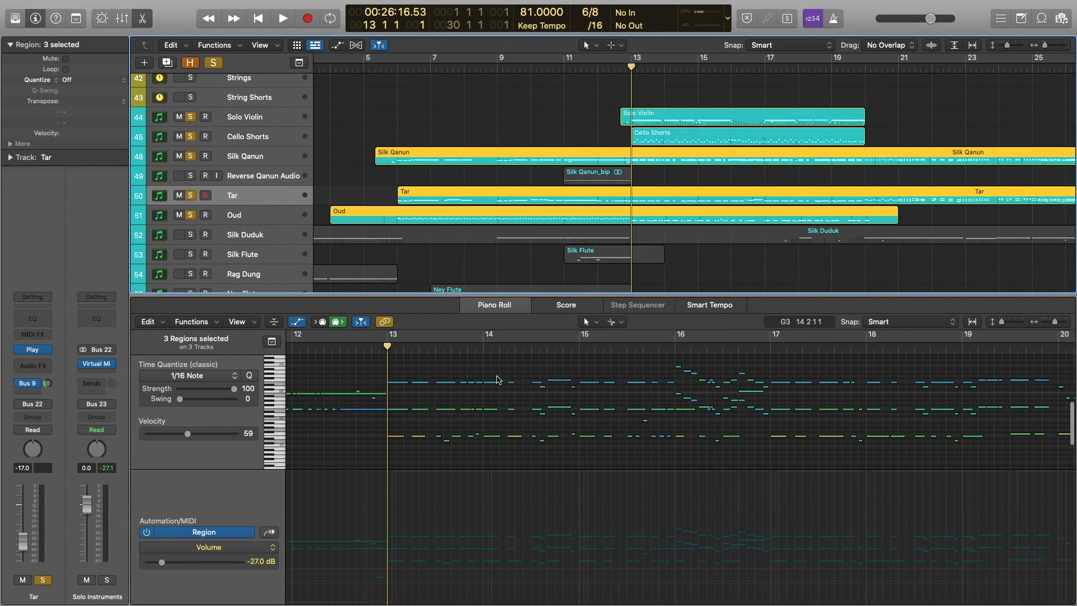
key("space")
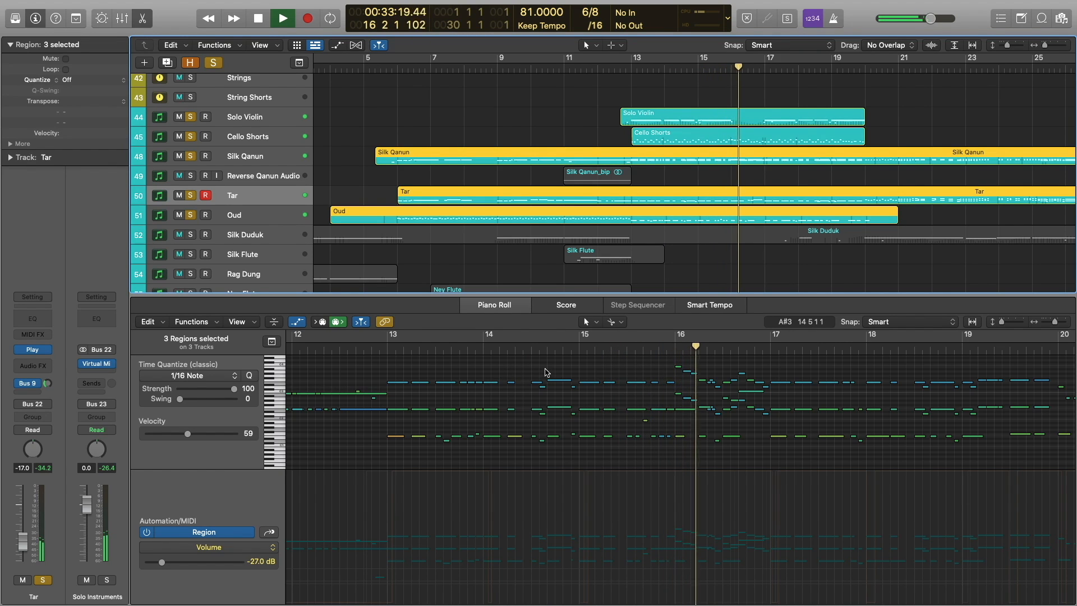
scroll(547, 372, "right", 5)
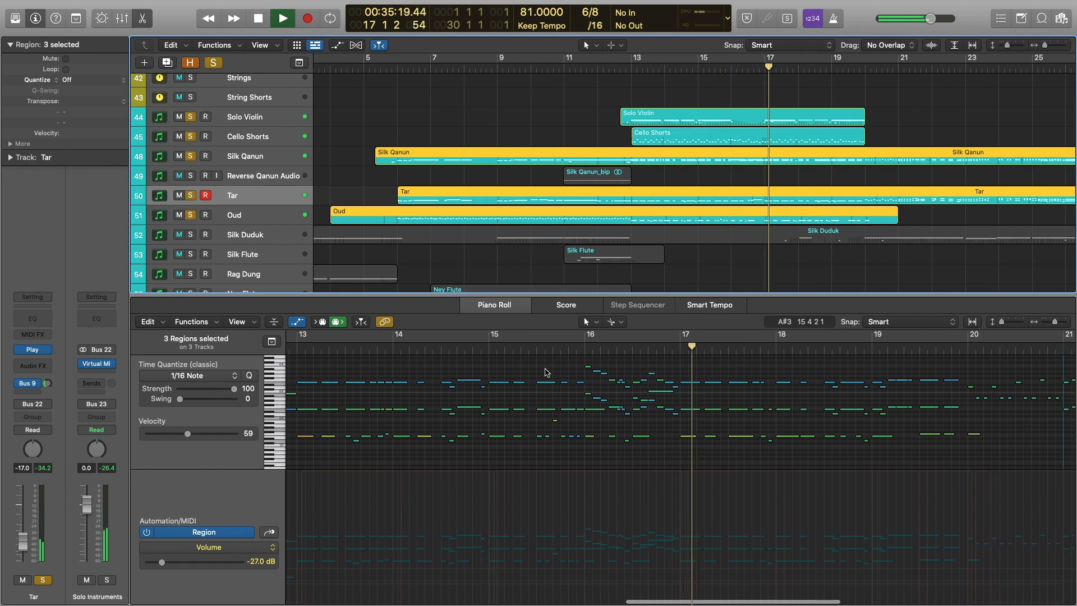
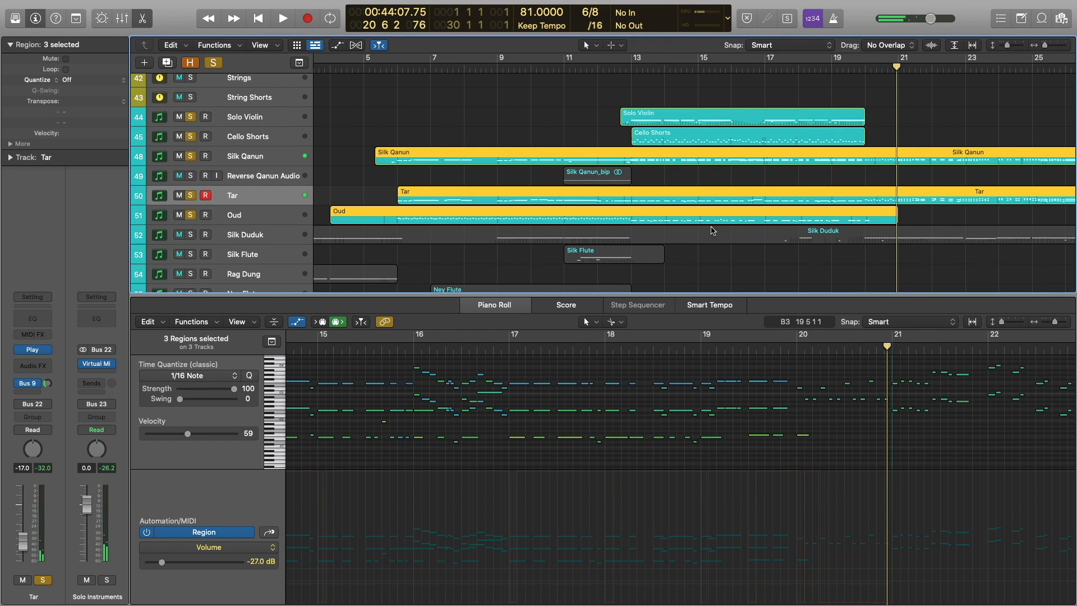
- Open the Silk Qanun region alone and examine its Sustain and Pitch Bend data in the Piano Roll
left_click(703, 241)
left_click(685, 160)
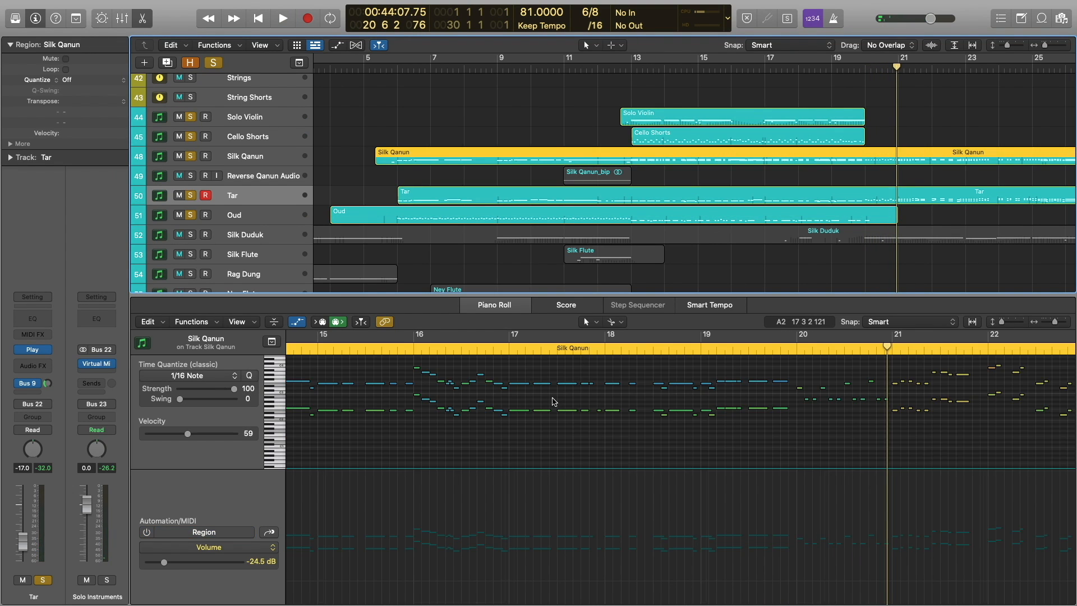
left_click(273, 535)
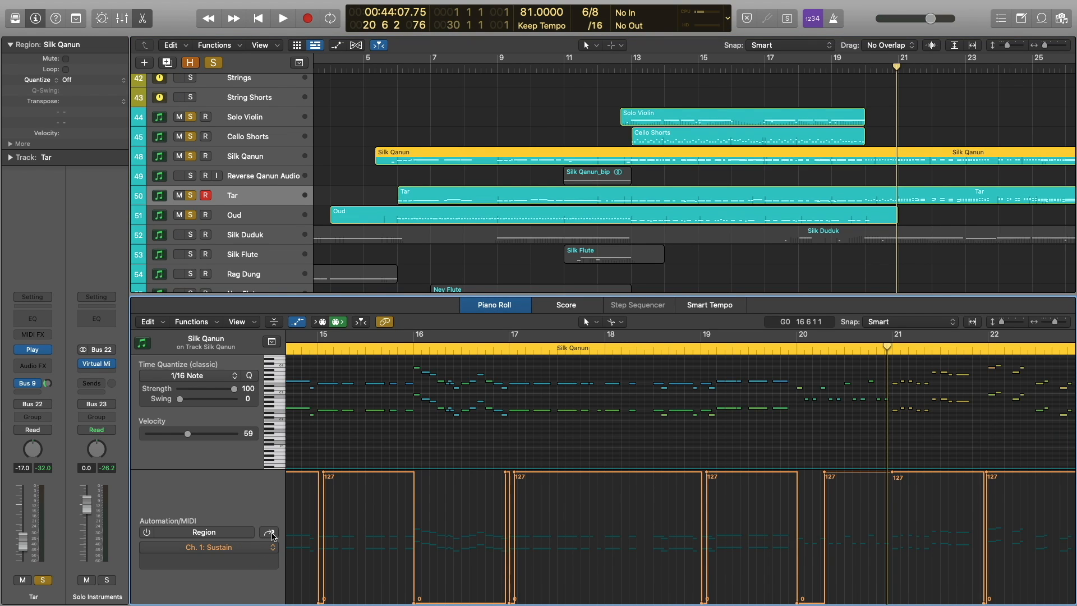
left_click(272, 534)
left_click(270, 534)
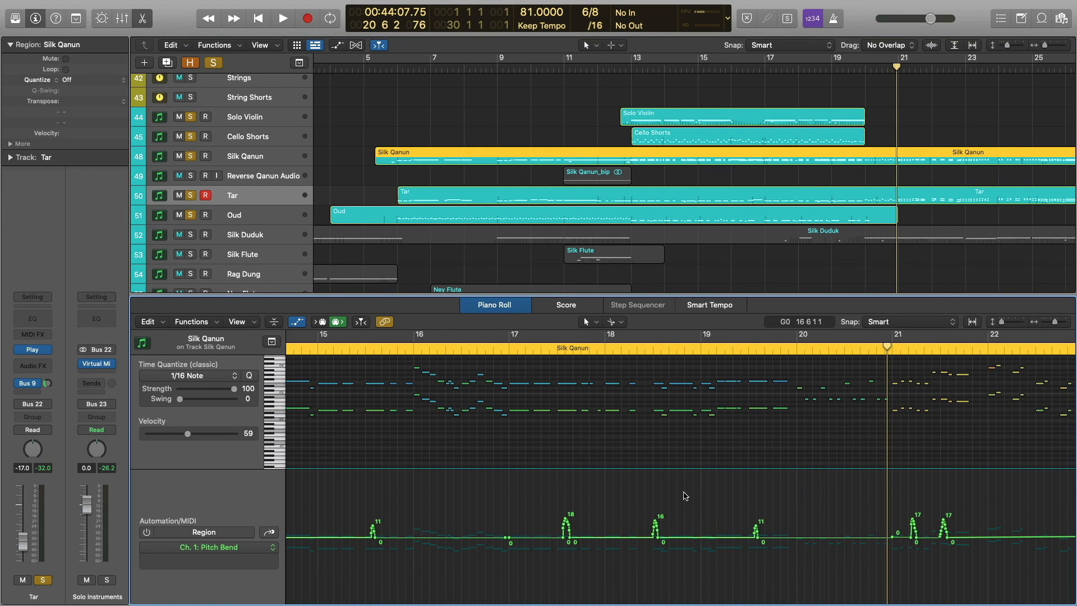
key("super+Left")
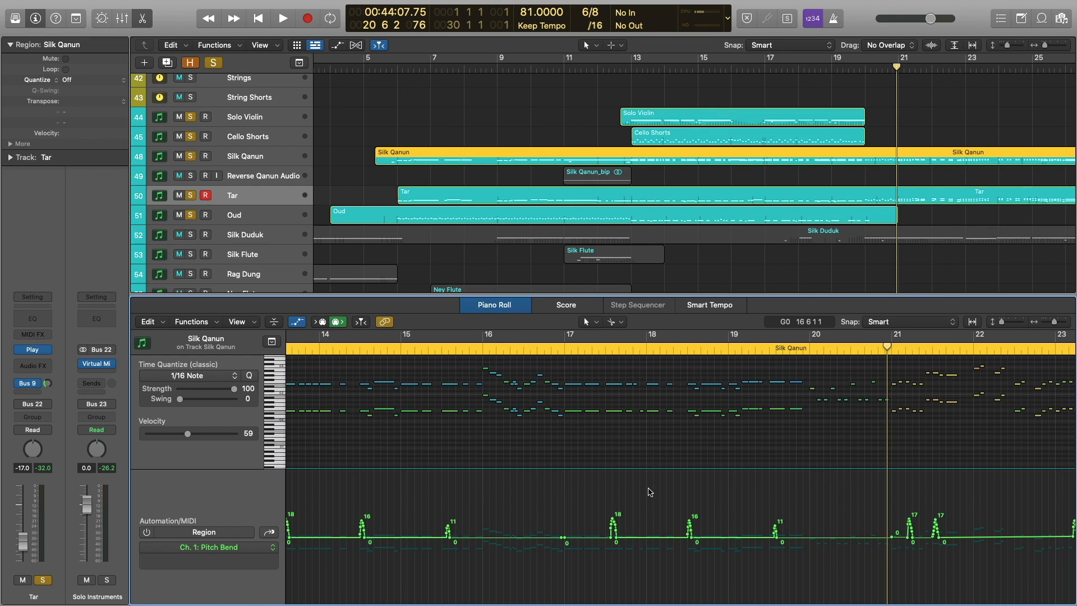
- Solo the Silk Duduk track, open its region in the Piano Roll, and play from bar 16 beat 5 into bar 20
scroll(716, 260, "down", 1)
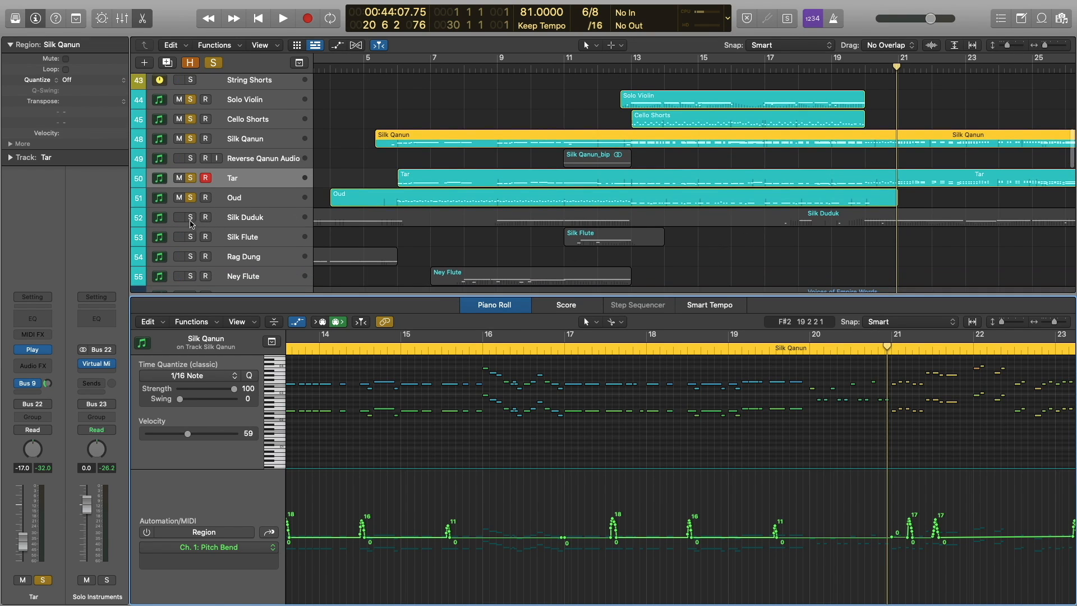
left_click(784, 226)
scroll(720, 359, "up", 2)
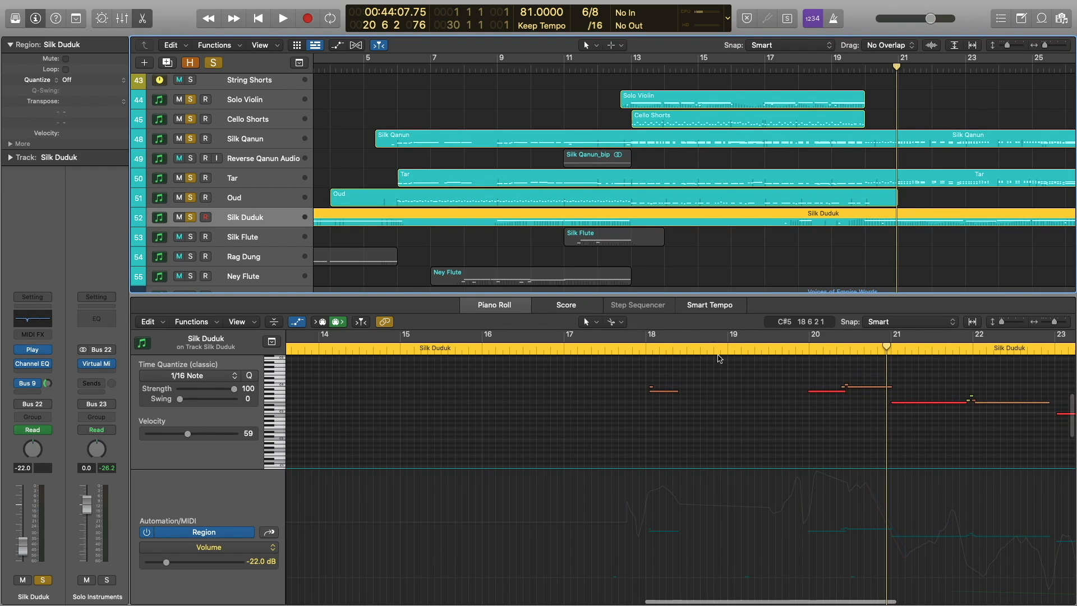
left_click(755, 69)
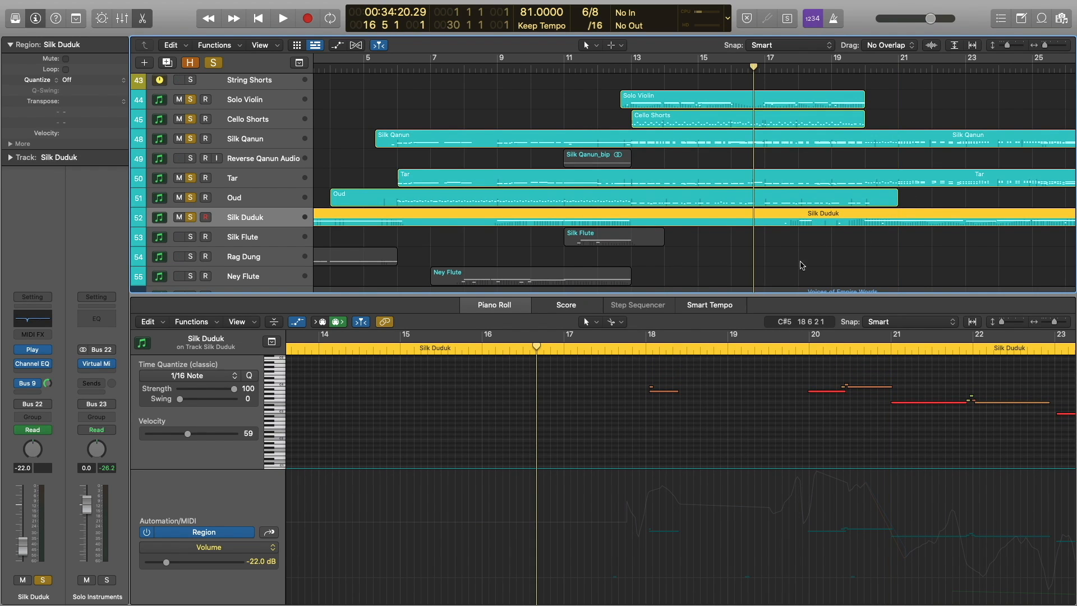
scroll(727, 421, "up", 2)
key("space")
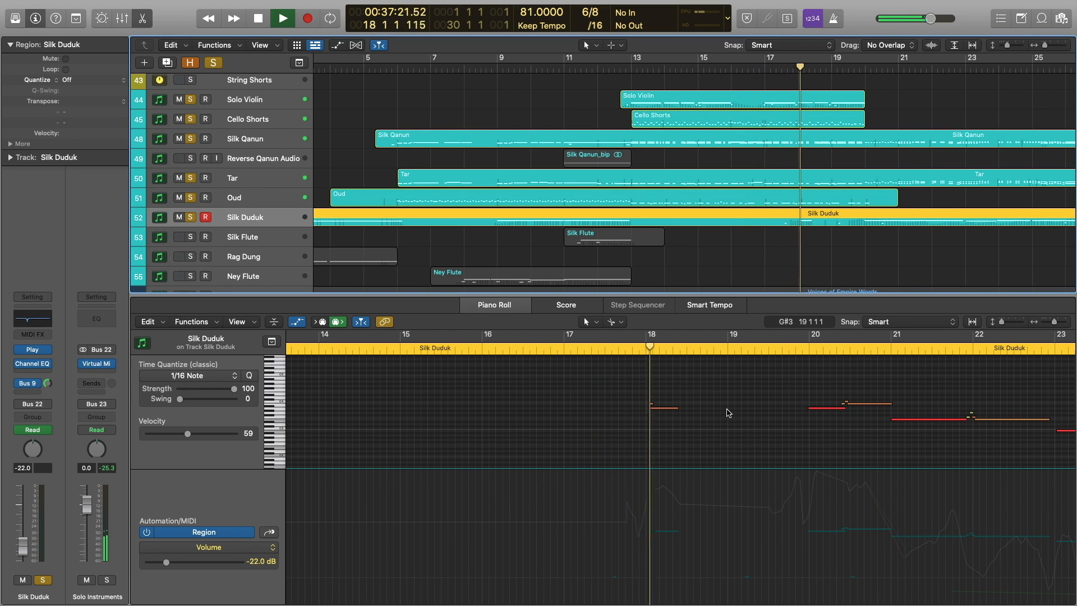
scroll(730, 414, "right", 1)
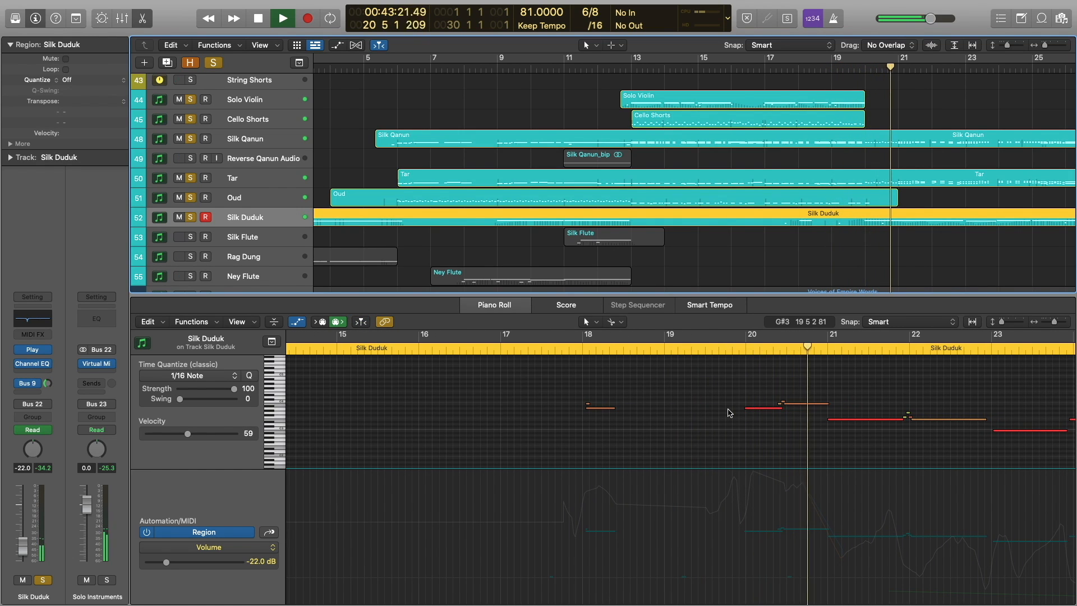
key("space")
- Solo both Voices of Empire tracks, open their Words and Phrases regions together, and play from bar 15 beat 5
scroll(753, 242, "down", 2)
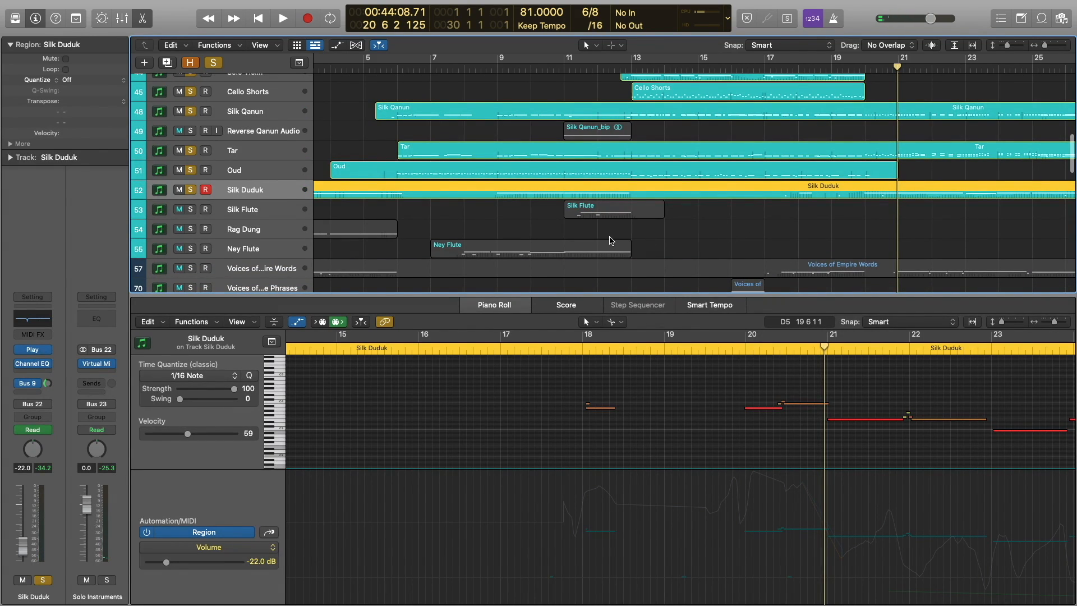
scroll(561, 244, "down", 1)
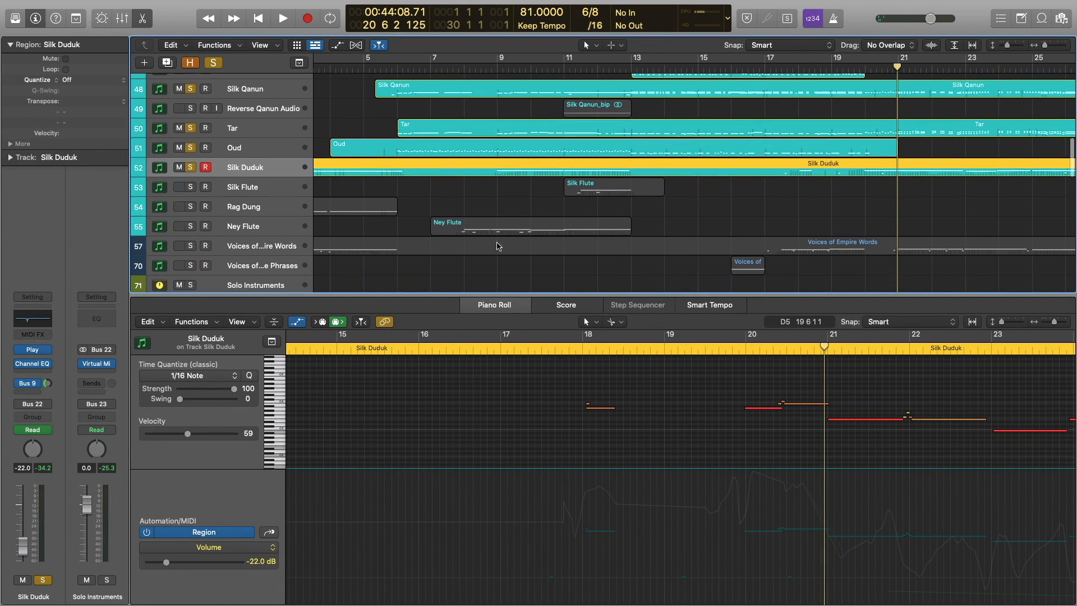
left_click(192, 246)
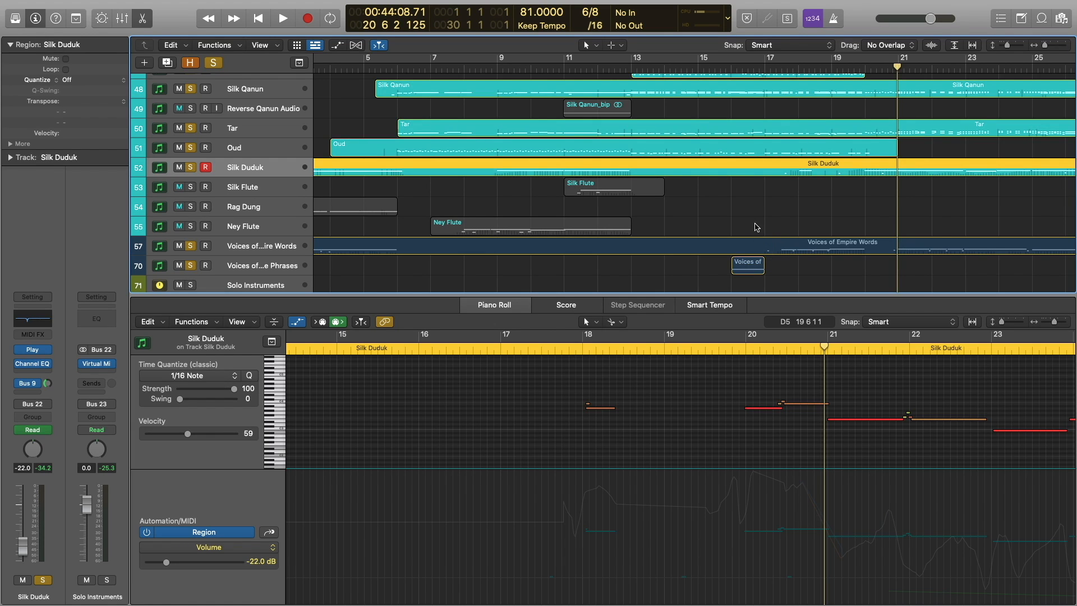
left_click(755, 246)
left_click(755, 259, "shift")
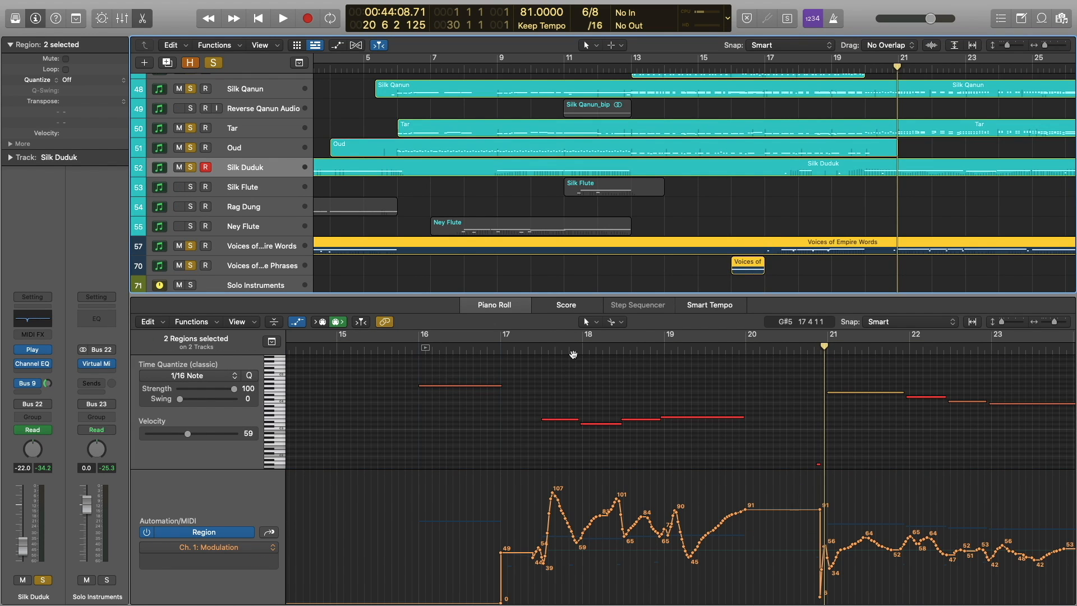
left_click(722, 66)
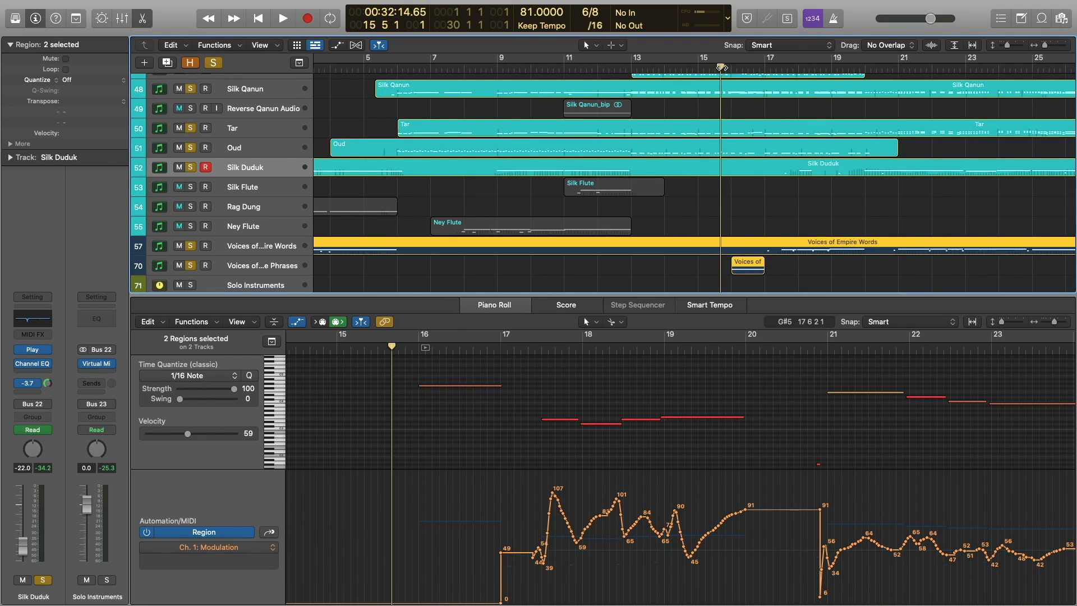
key("space")
scroll(533, 390, "up", 1)
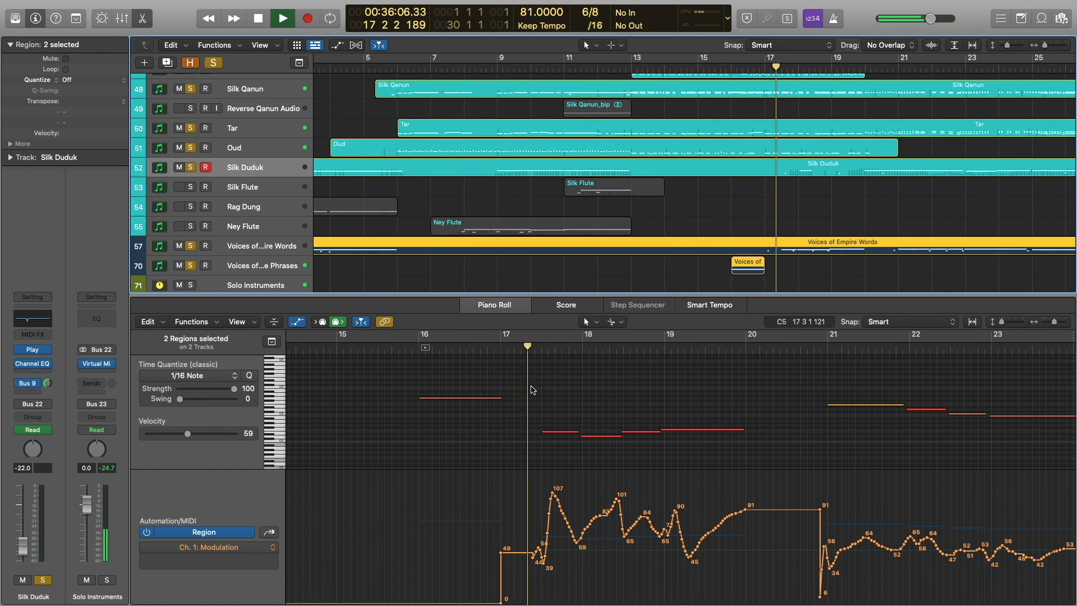
- Examine the selected regions' notes around bars 17 to 21 in the piano roll during playback, and stop playback
scroll(584, 403, "down", 5)
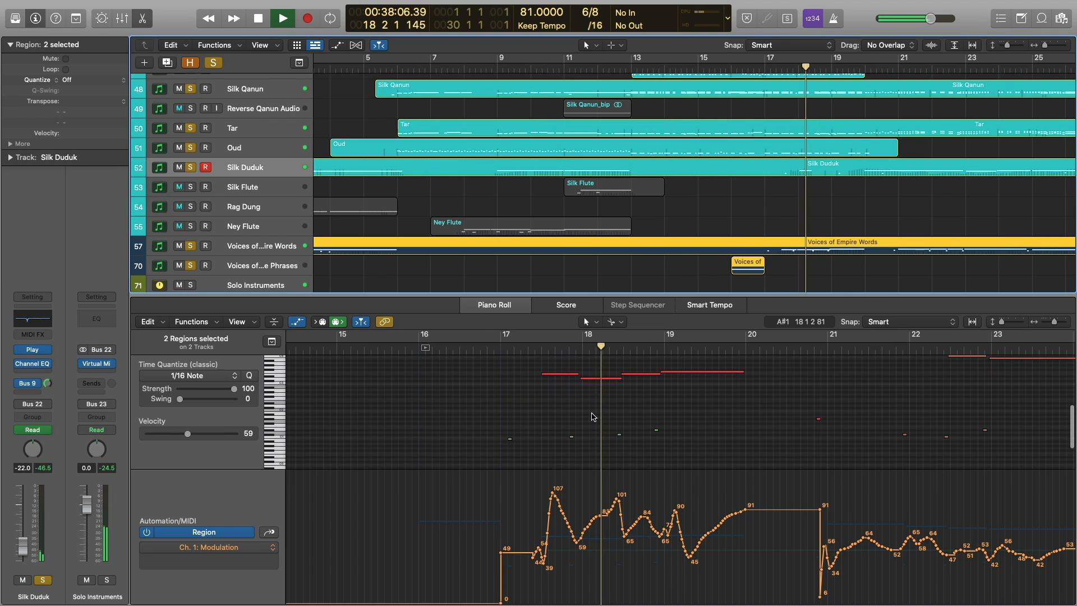
scroll(594, 416, "up", 1)
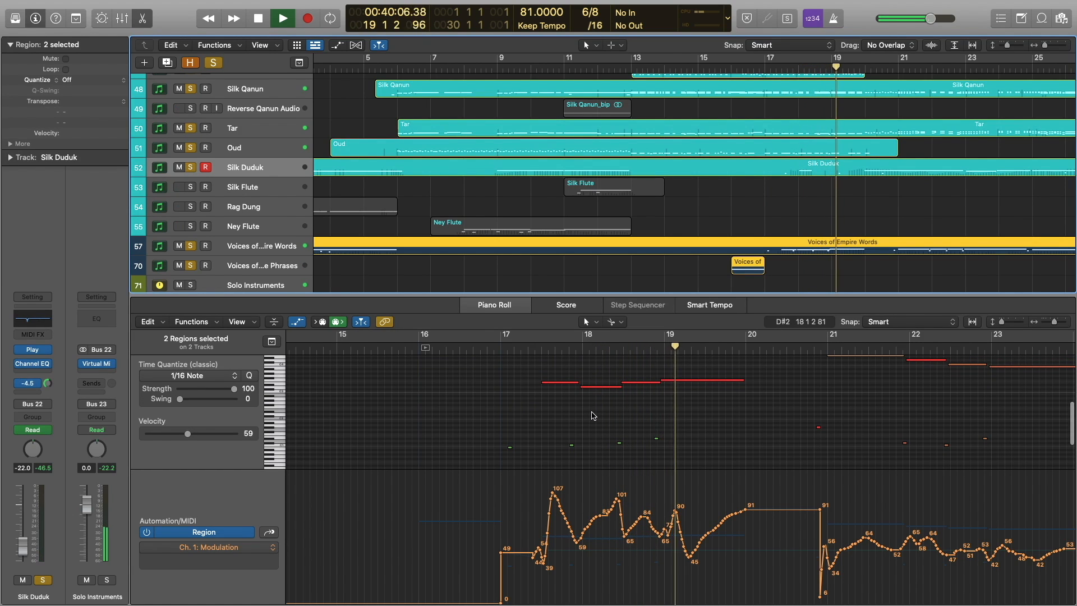
scroll(594, 416, "up", 2)
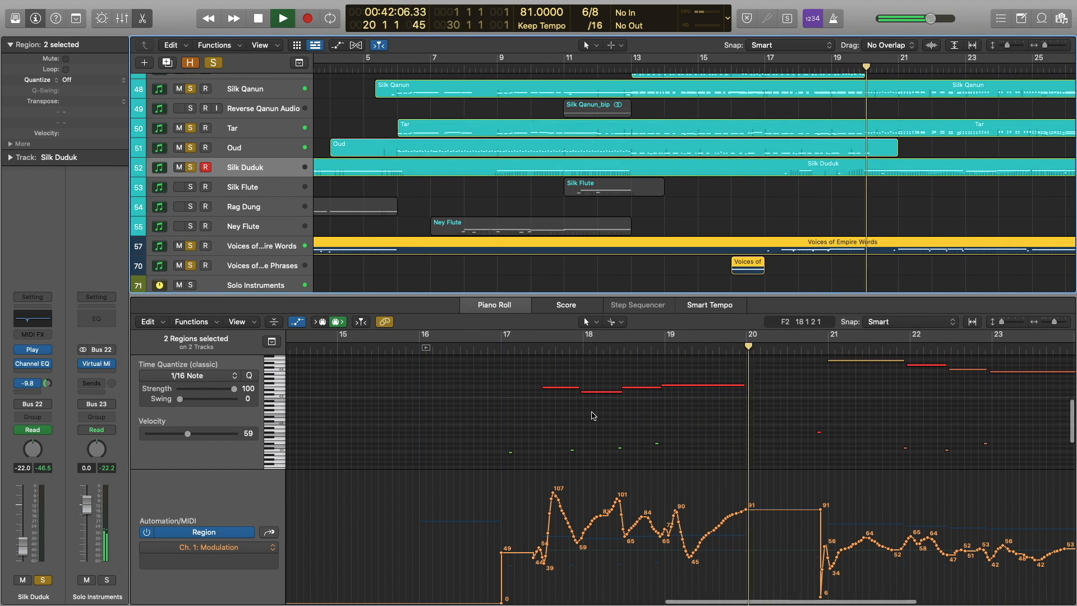
key("space")
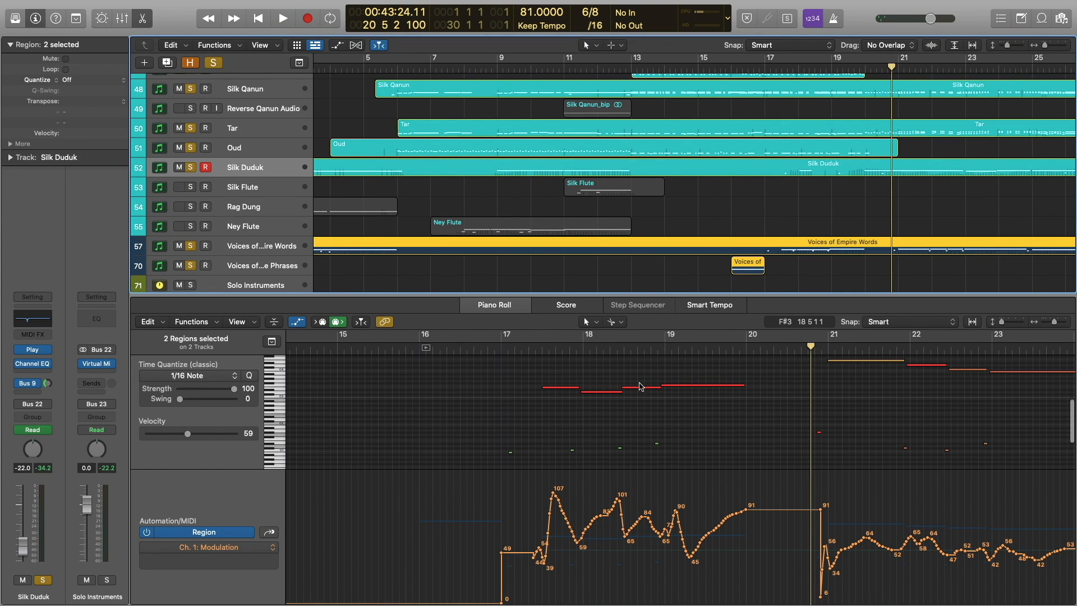
- Replay the vocal phrase from position 17 6 1, checking its long note at bar 19, and stop playback
left_click(568, 349)
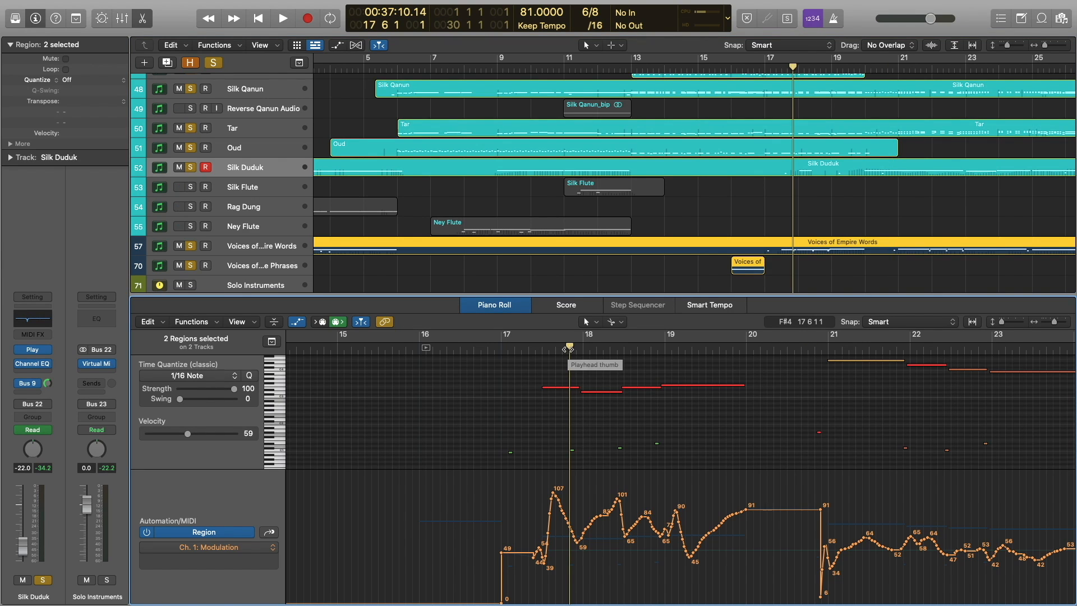
key("space")
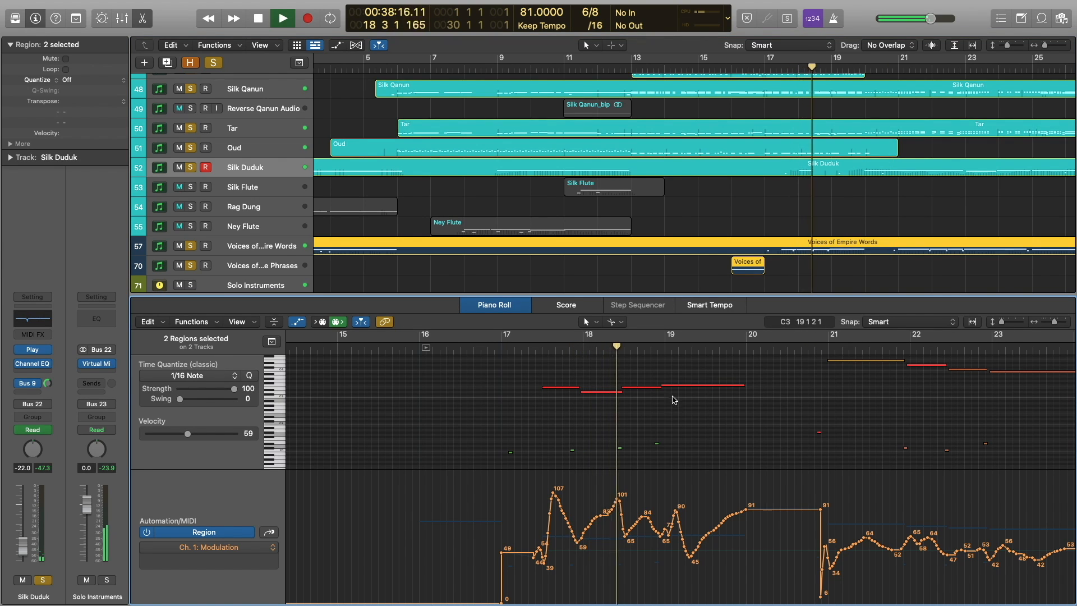
mouse_move(679, 387)
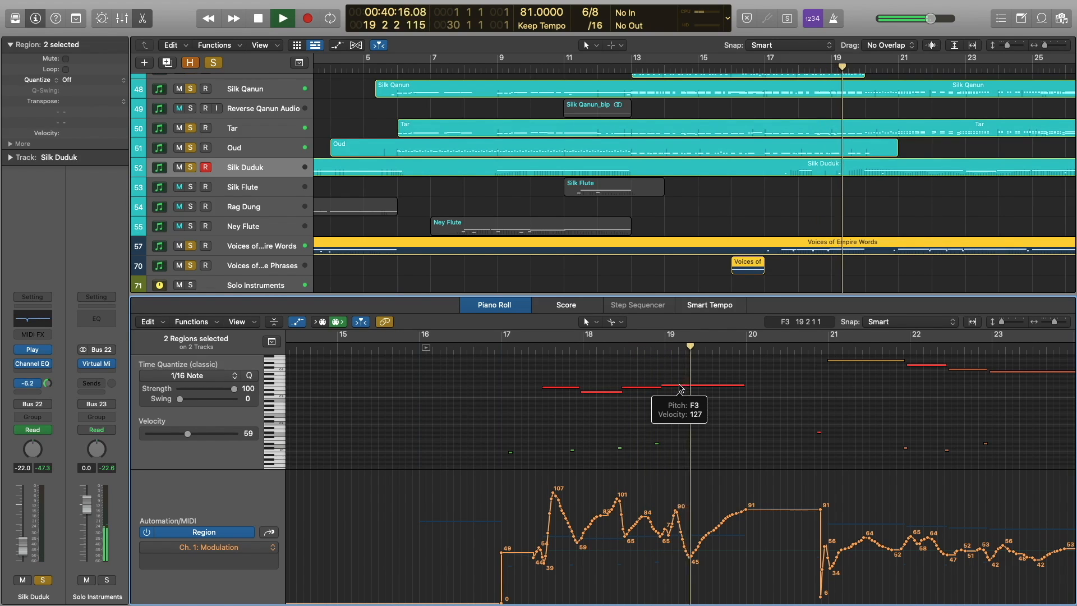
key("space")
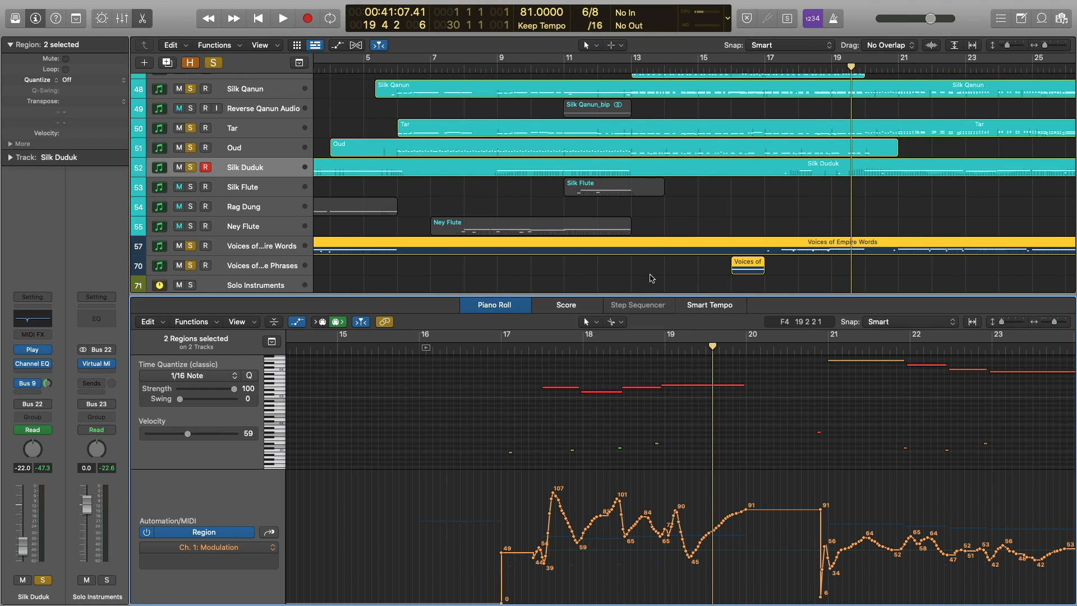
- Select the Various Metals track and solo the orchestral percussion and Epic Perc groups
scroll(632, 267, "down", 8)
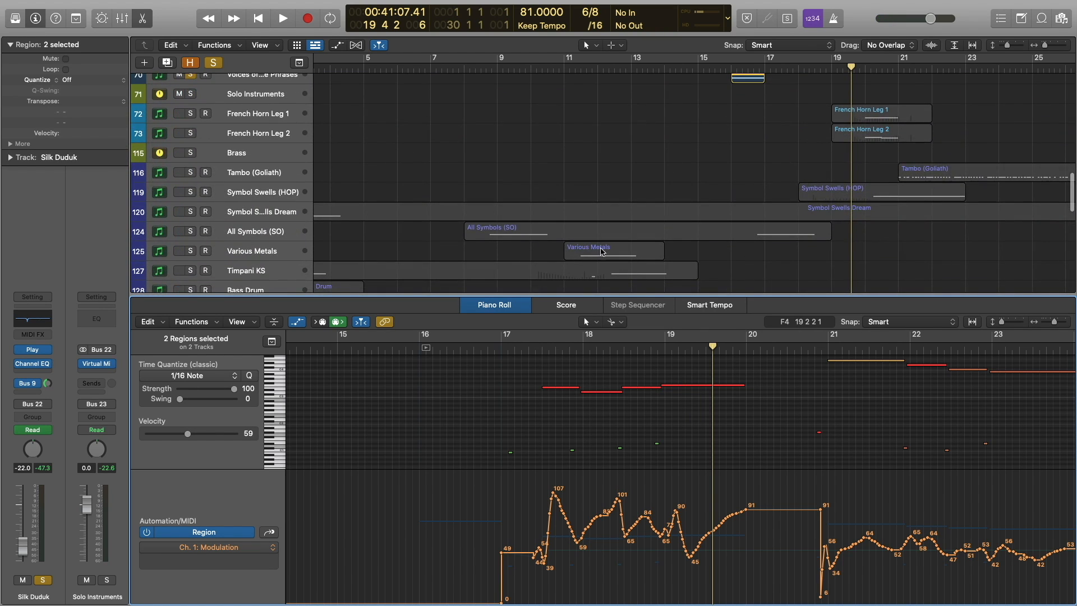
scroll(383, 221, "down", 2)
left_click(236, 204)
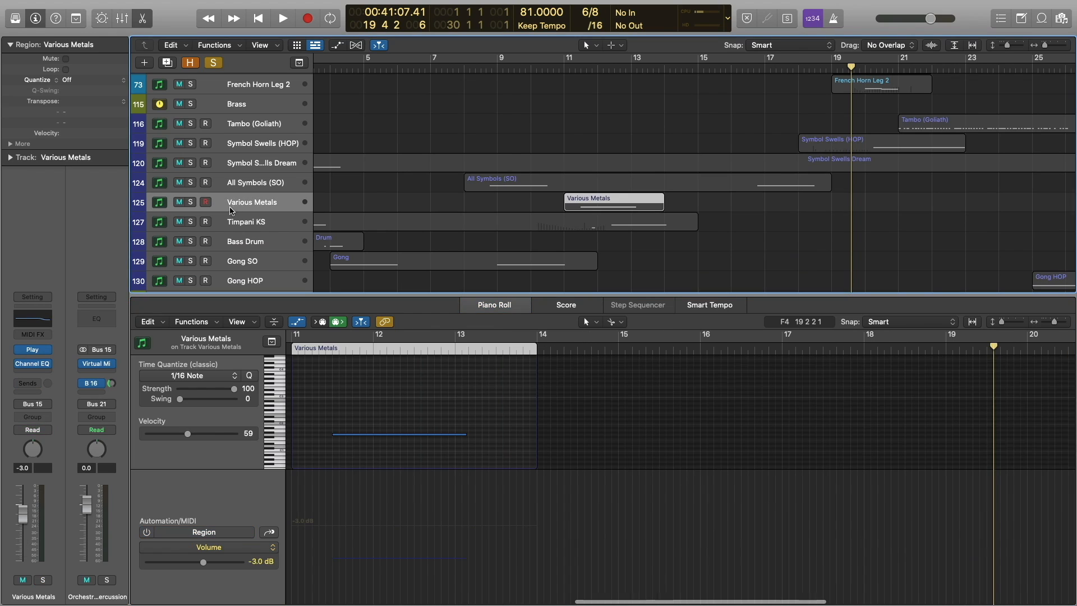
scroll(269, 191, "down", 4)
left_click(189, 201)
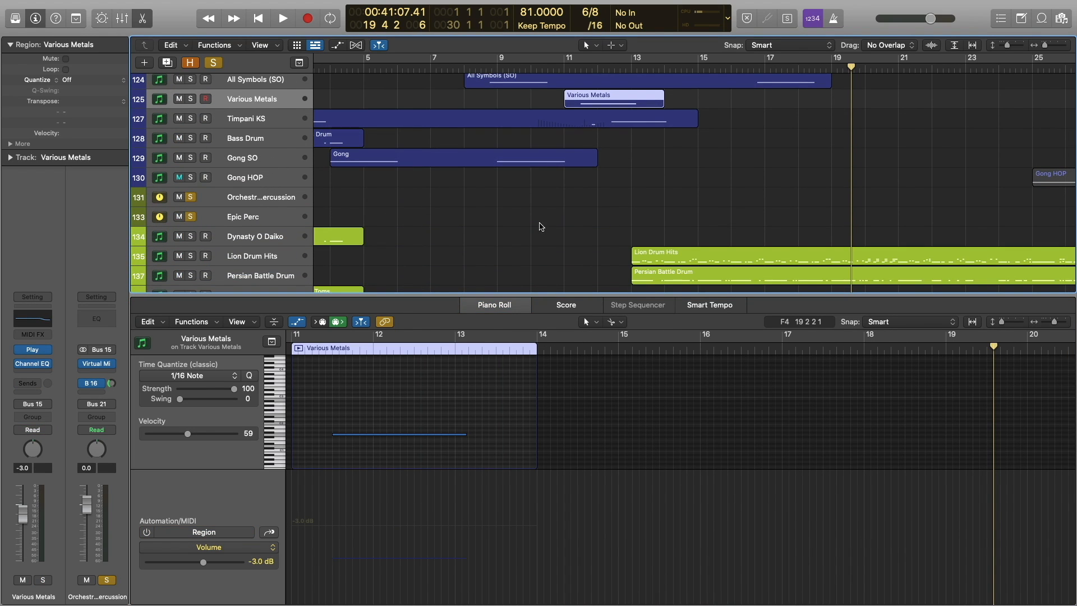
- Show the Stormdrum 3 Layers, Daf, Djembe Enemble and Dumbek regions together in the piano roll, with the playhead at bar 13
scroll(631, 219, "down", 6)
scroll(634, 217, "down", 3)
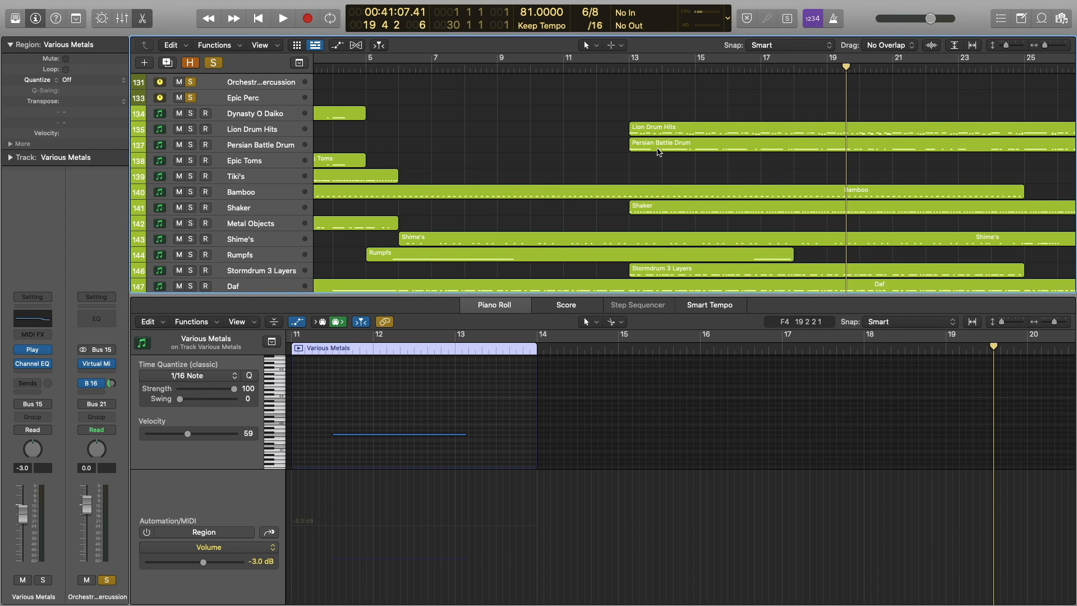
scroll(658, 151, "down", 2)
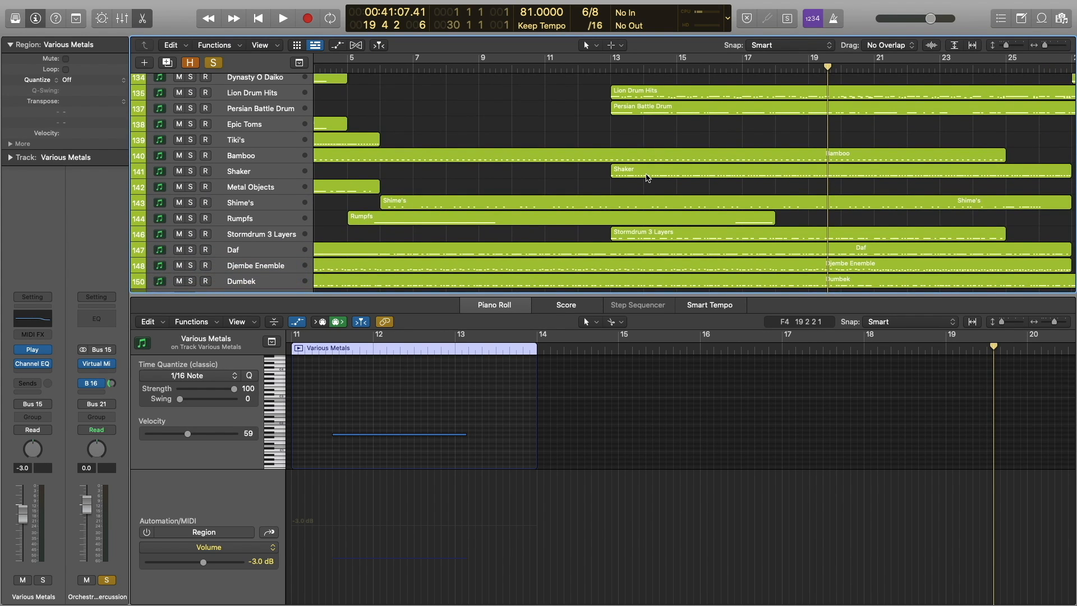
scroll(647, 175, "down", 3)
left_click(652, 191)
left_click(654, 206, "shift")
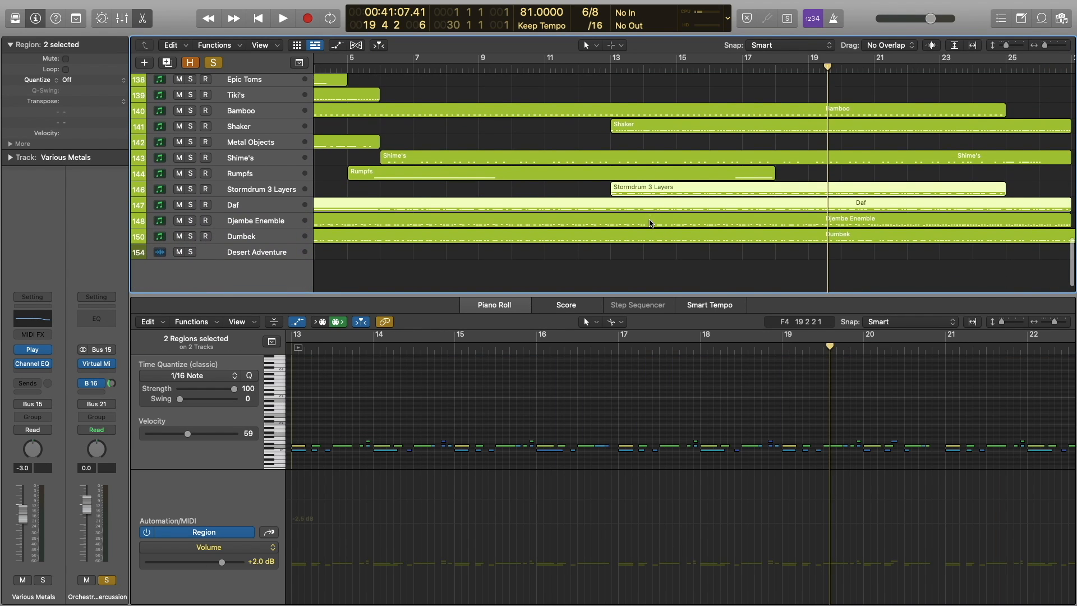
left_click(649, 223, "shift")
left_click(644, 235, "shift")
scroll(613, 413, "down", 2)
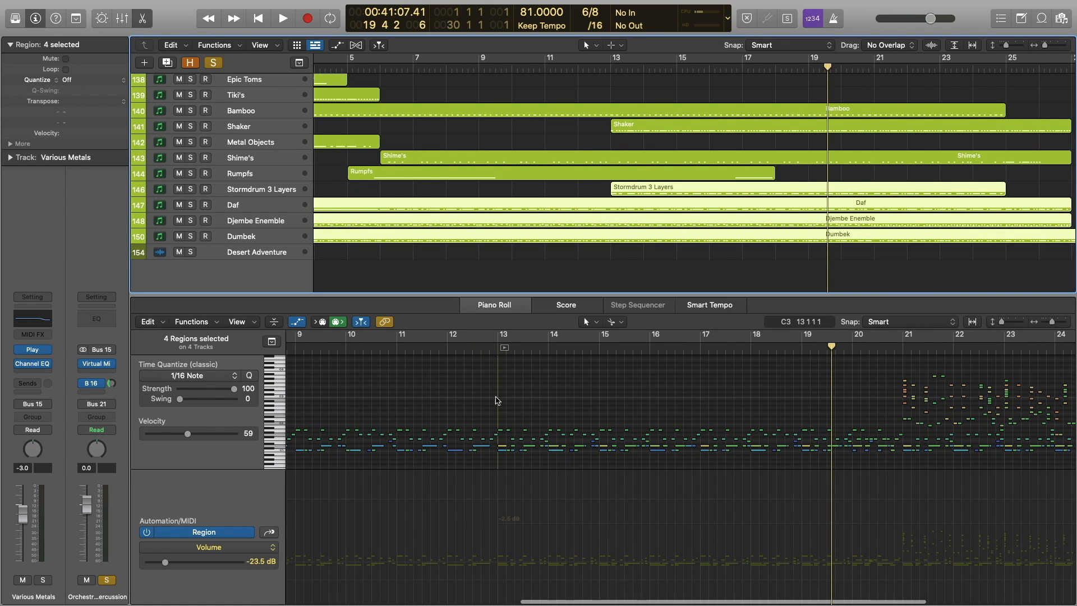
left_click(611, 67)
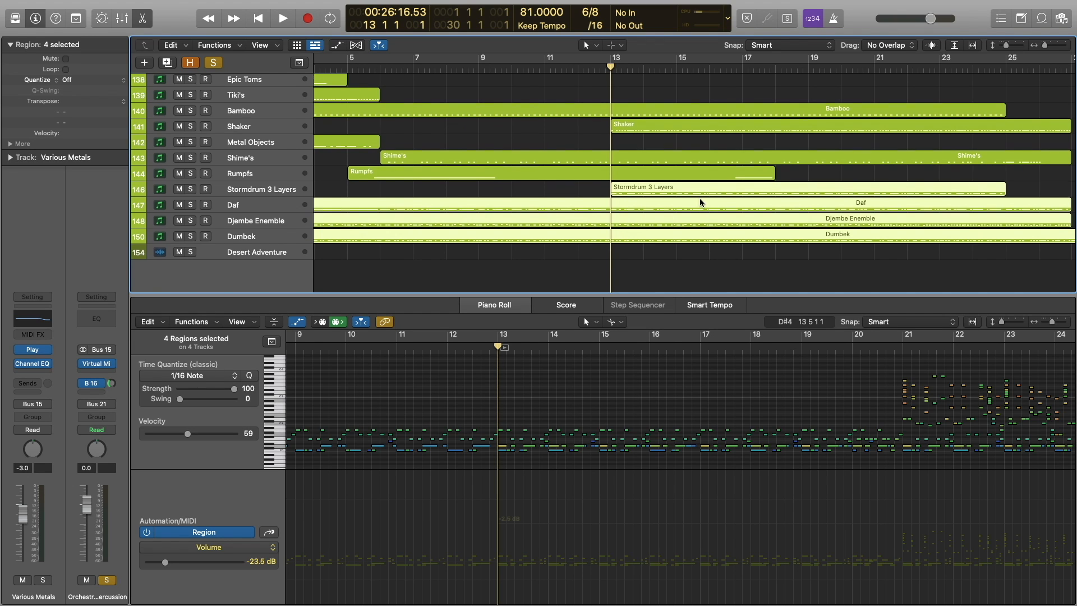
- Review the instruments loaded in the Stormdrum 3 Layers track's Play plug-in, including its expanded instrument list, and close the plug-in window
scroll(700, 199, "up", 4)
left_click(410, 191)
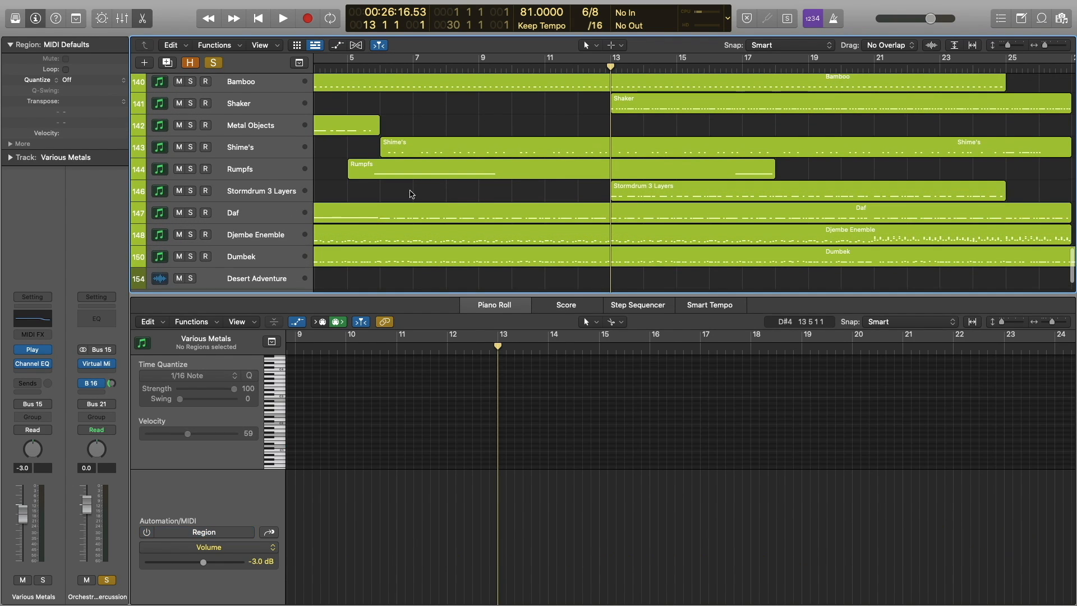
left_click(260, 195)
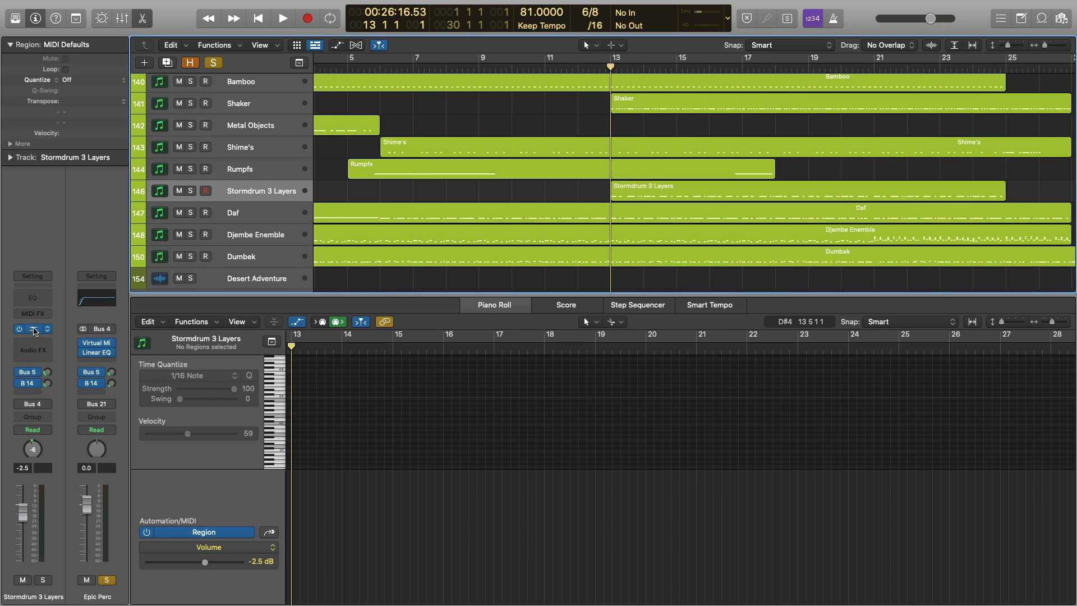
left_click(34, 330)
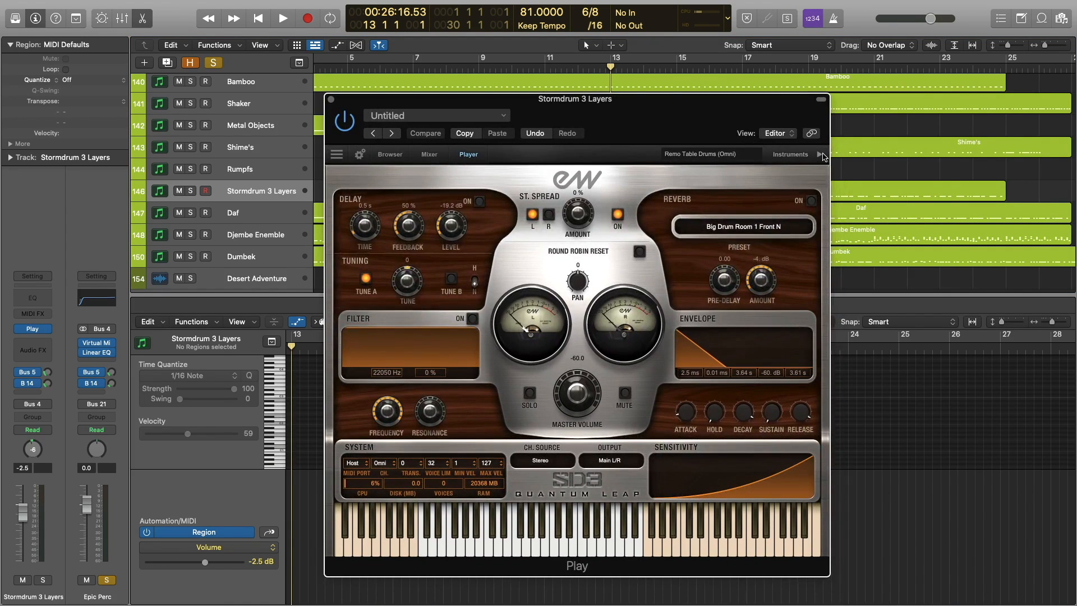
left_click(821, 156)
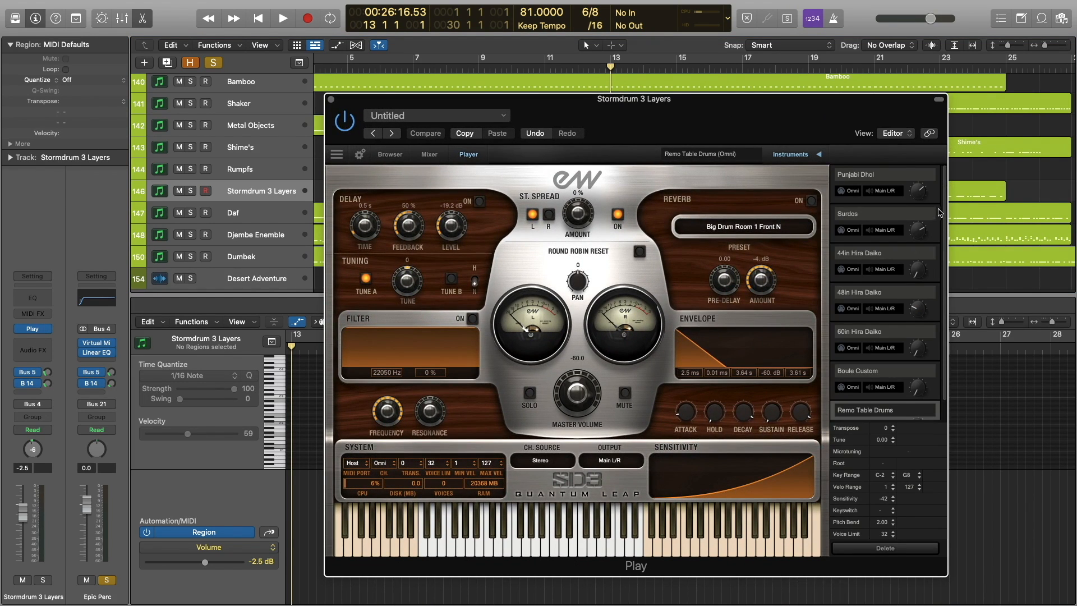
left_click_drag(945, 218, 947, 244)
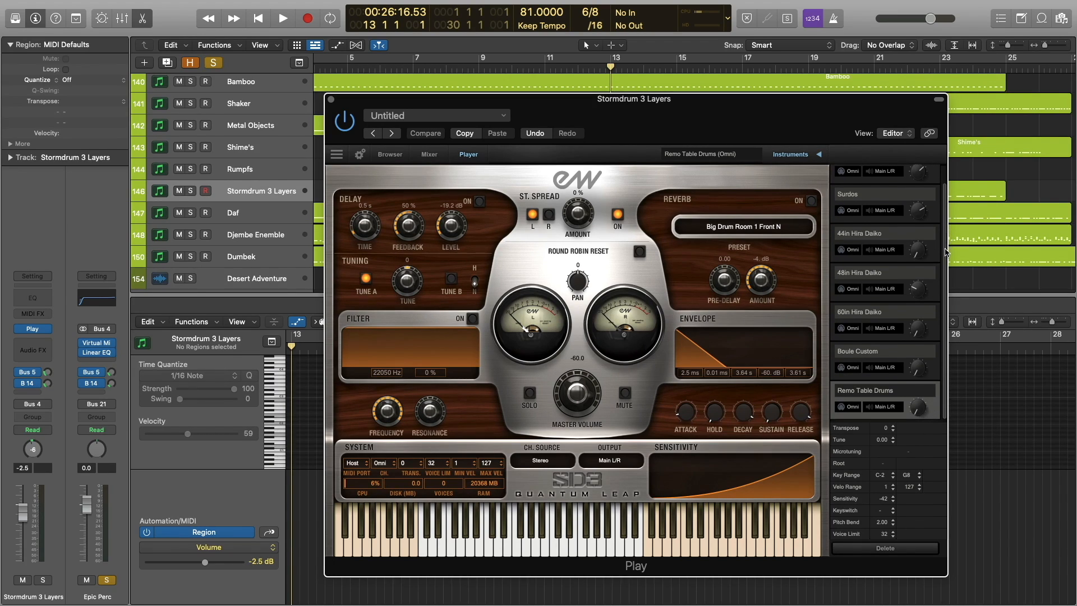
left_click(332, 100)
scroll(464, 232, "up", 3)
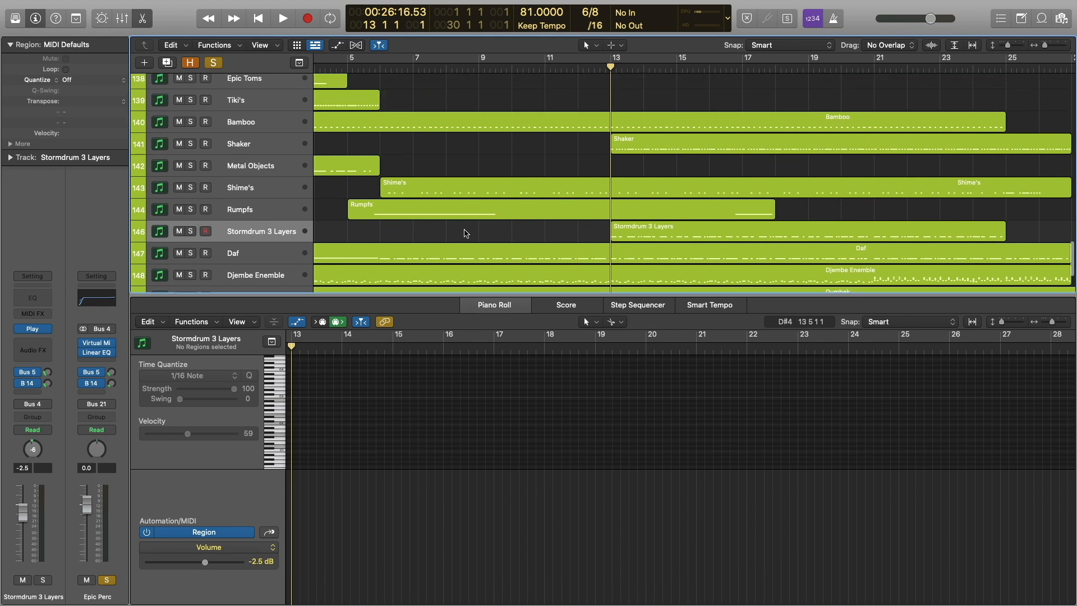
- Clear all solos, and solo only the Epic Perc and orchestral percussion groups
left_click(214, 63)
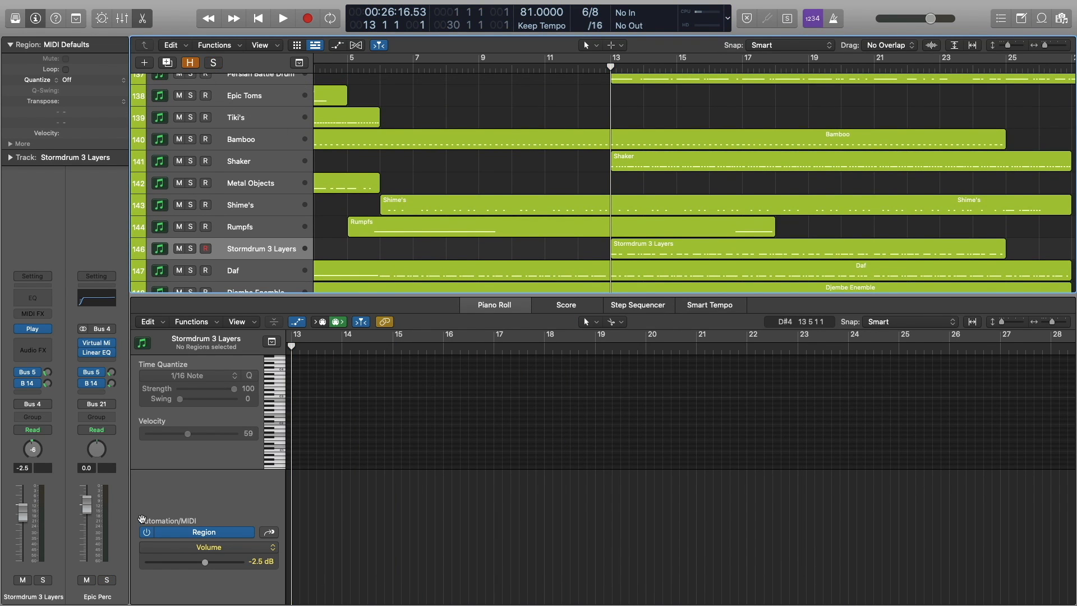
left_click(107, 580)
scroll(502, 160, "up", 10)
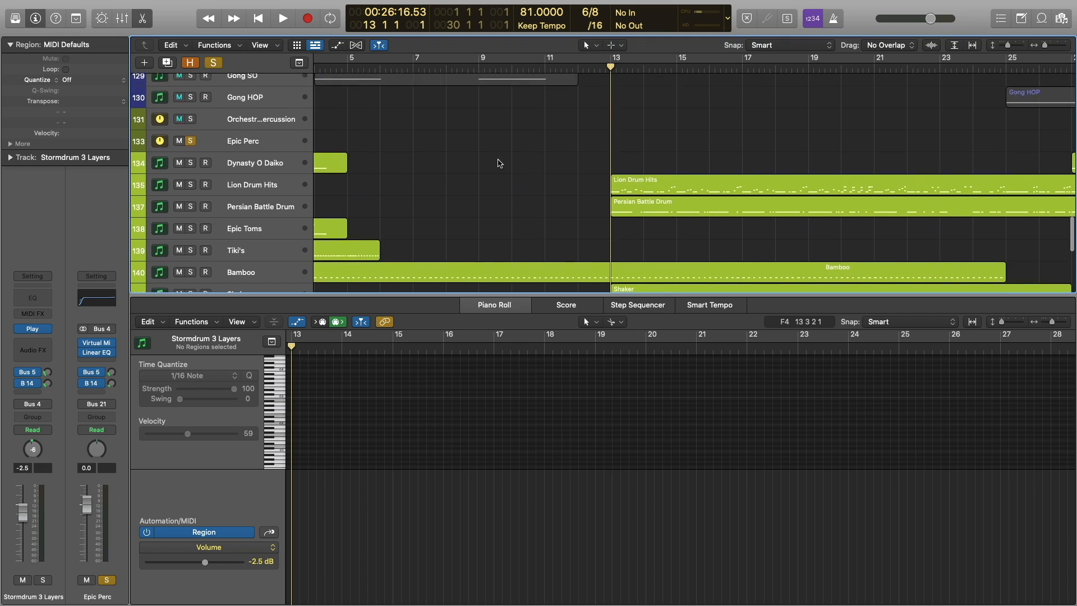
left_click(234, 132)
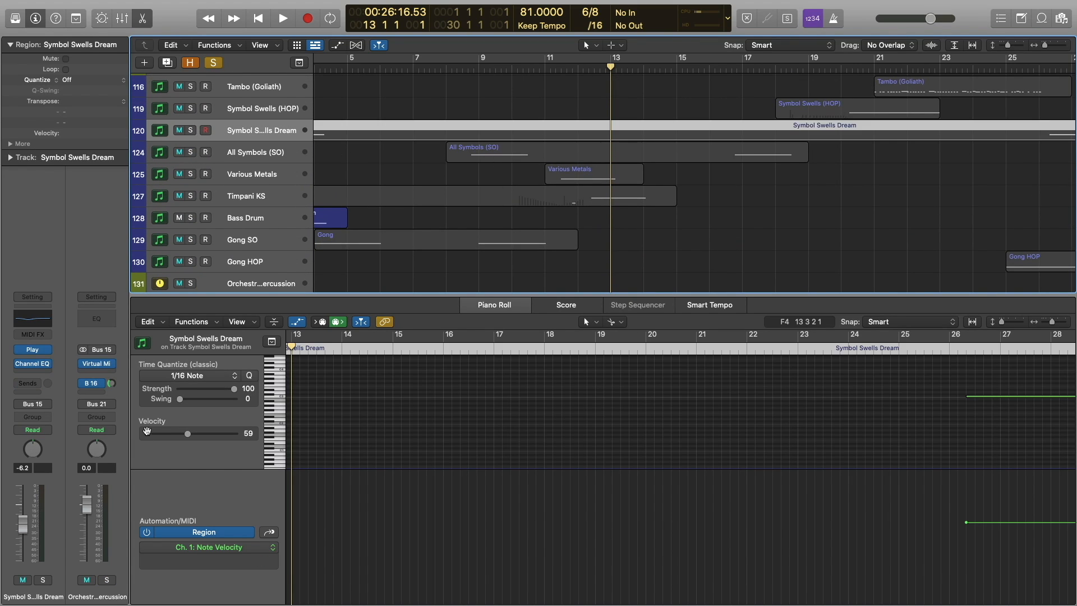
left_click(107, 580)
scroll(540, 236, "down", 5)
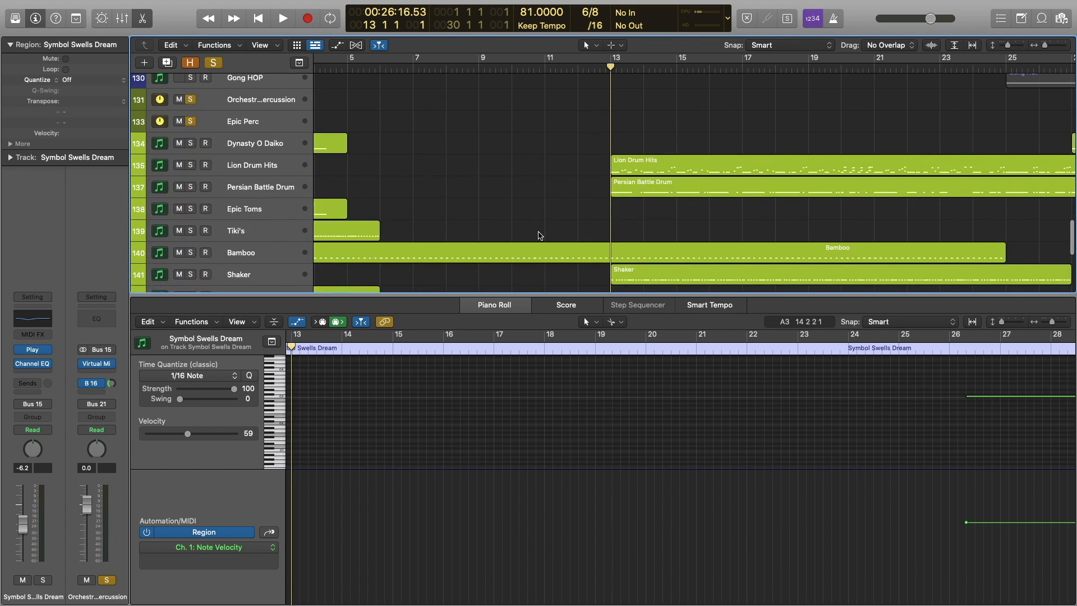
- Set the playhead to position 12 3 1 and select the Daf, Djembe Enemble and Dumbek regions for viewing in the piano roll
left_click(588, 72)
scroll(662, 218, "down", 5)
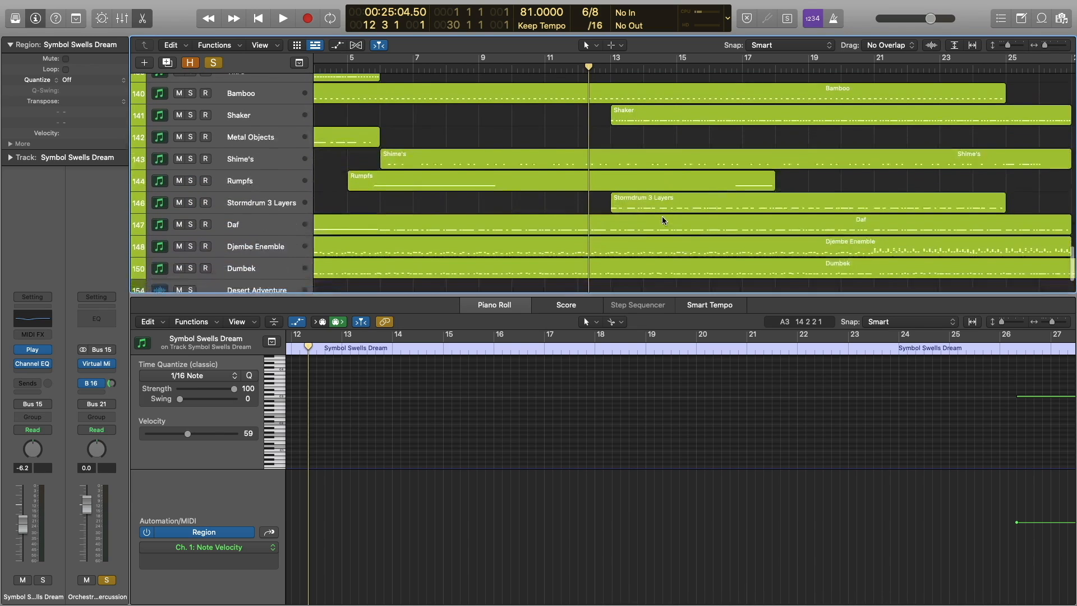
key("super+Up")
left_click_drag(648, 269, 652, 229)
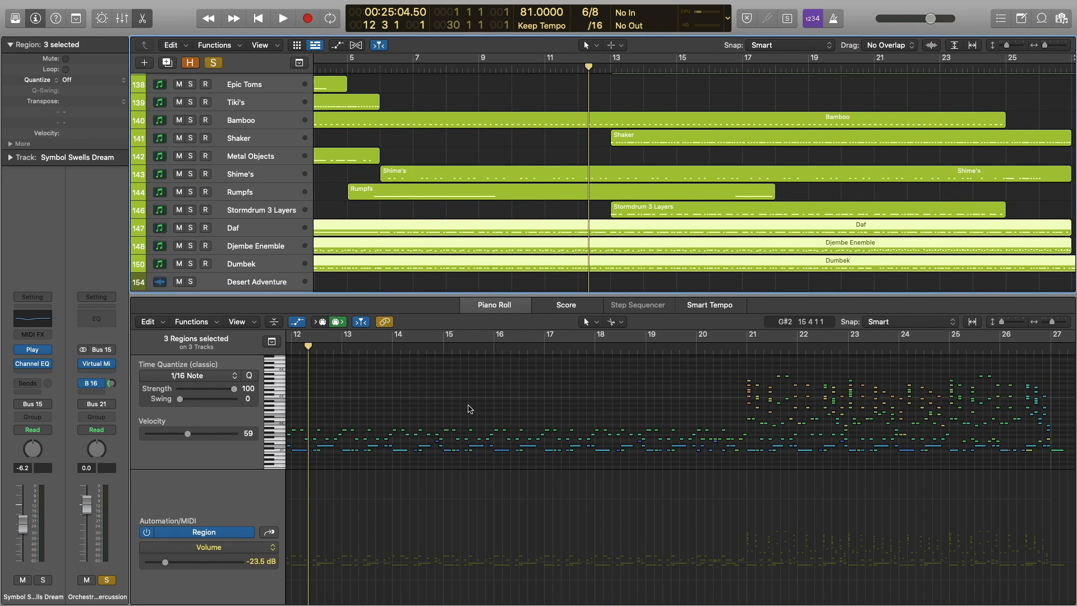
scroll(481, 377, "left", 3)
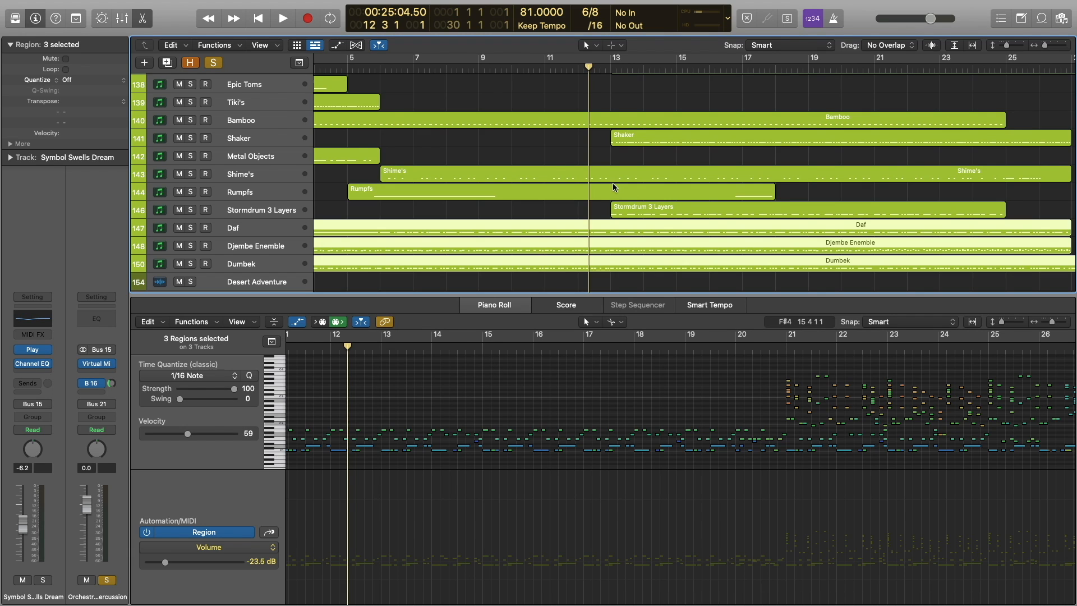
scroll(690, 194, "up", 1)
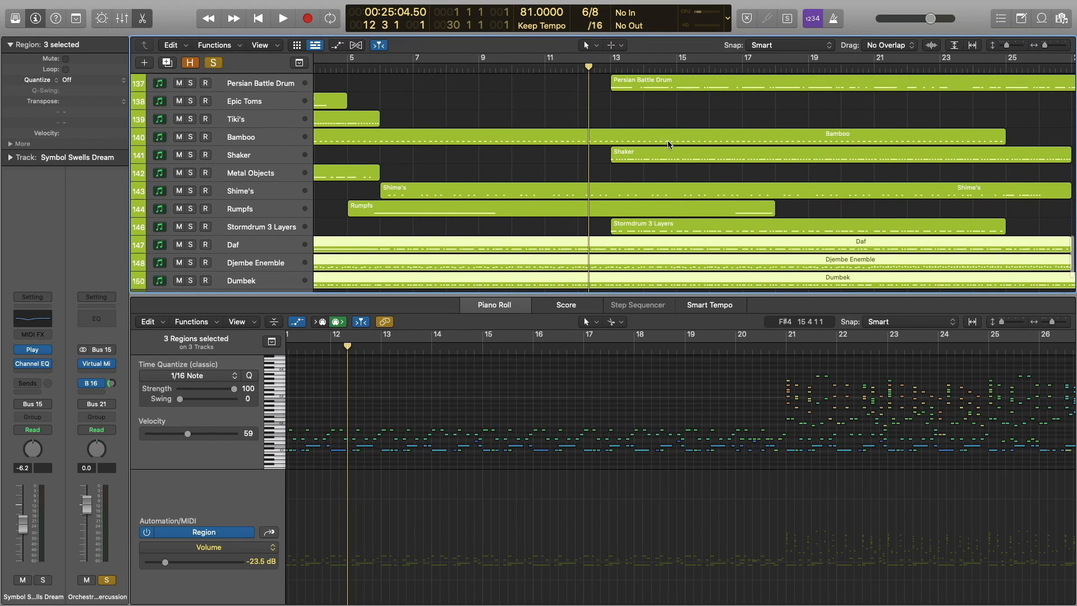
- Play the percussion from position 12 3 1 while adding the Stormdrum 3 Layers, Shime's and Shaker regions to the selection
key("space")
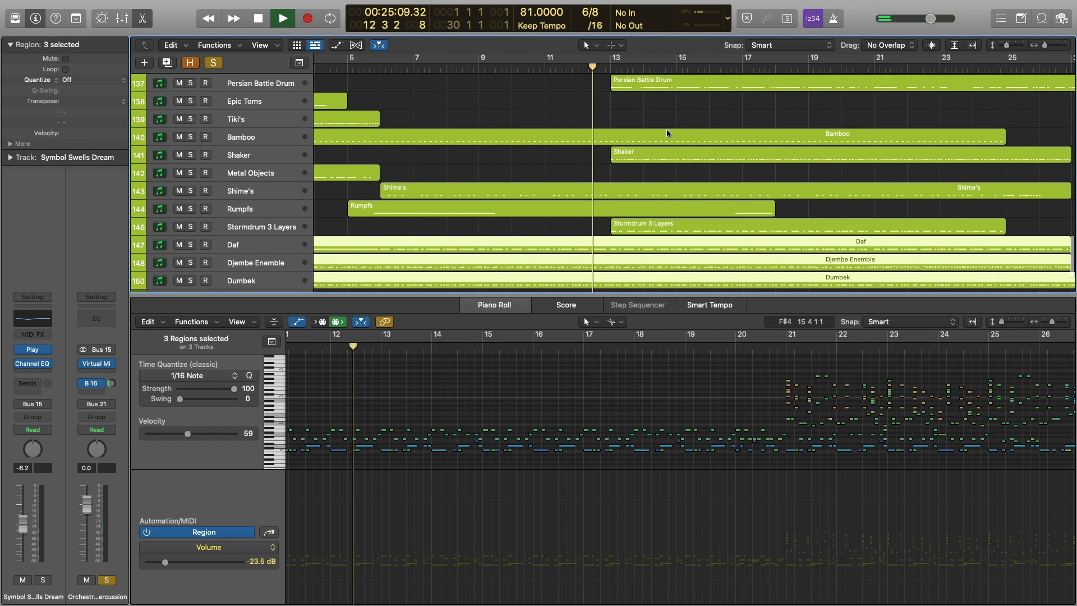
left_click(665, 230, "shift")
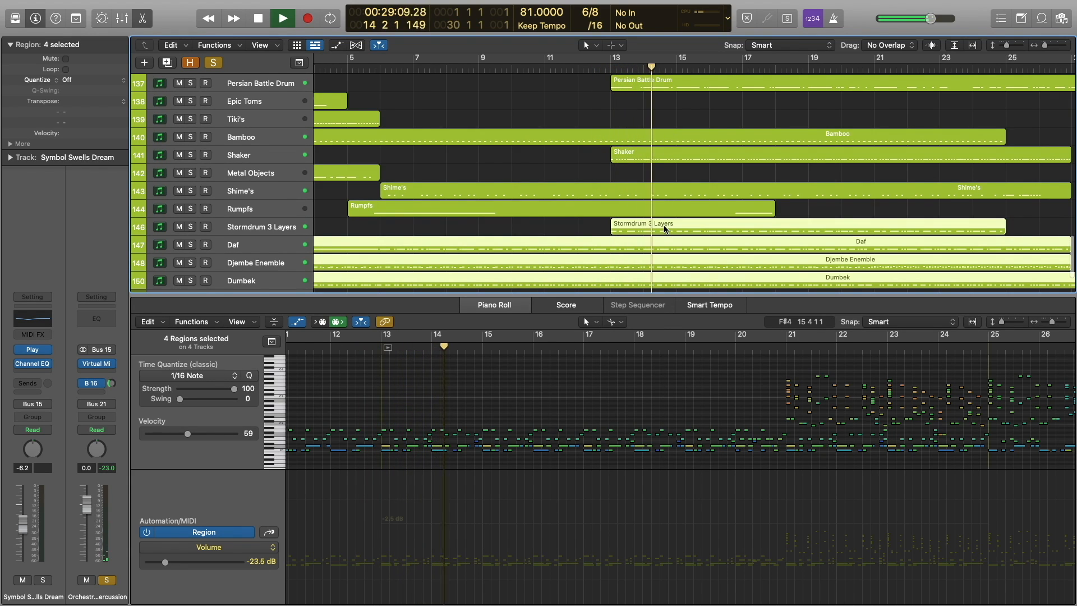
left_click(658, 192, "shift")
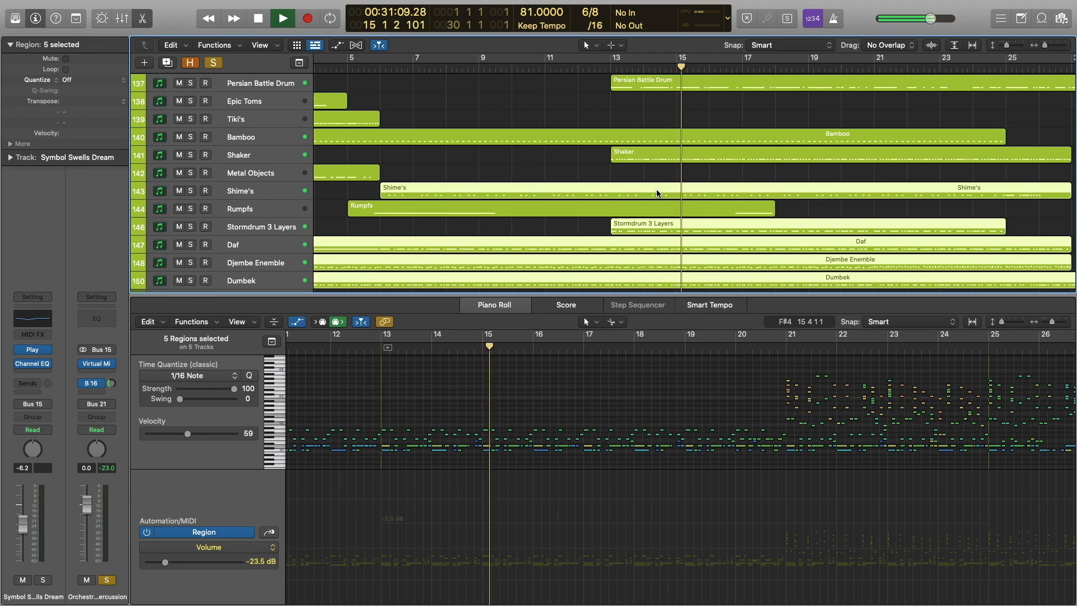
scroll(665, 194, "up", 1)
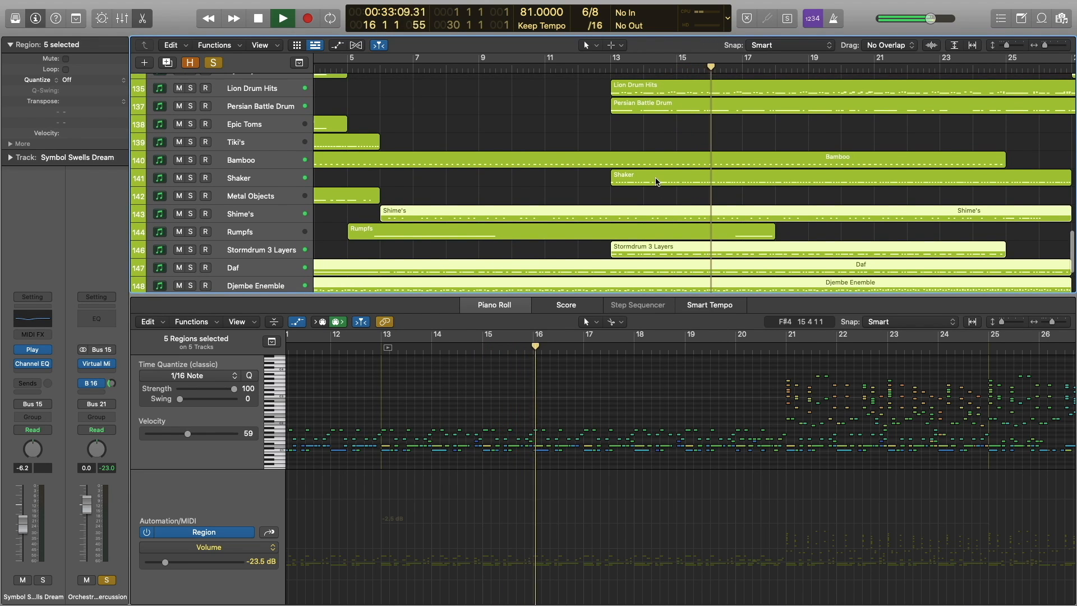
left_click(662, 180, "shift")
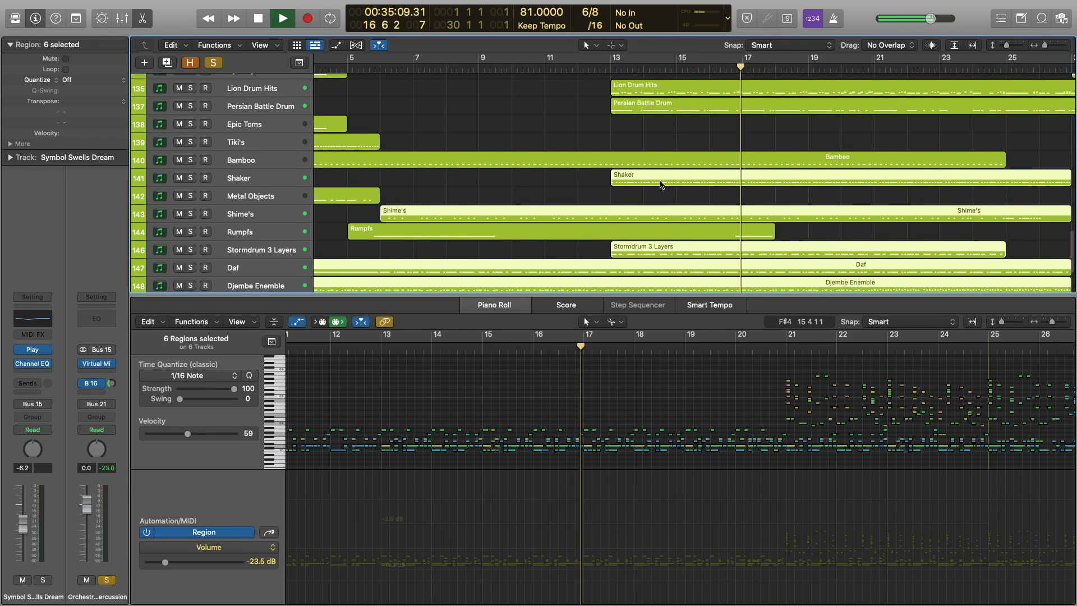
- Add the Bamboo region to the selected percussion regions during playback, and stop playback near the end of bar 20
left_click(658, 165, "shift")
scroll(659, 165, "up", 3)
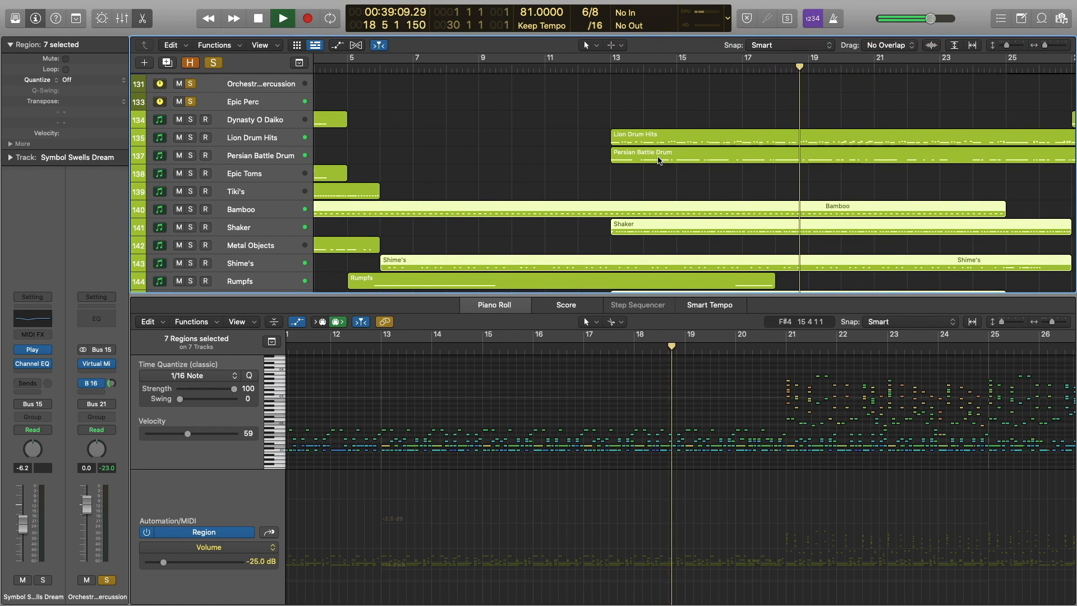
scroll(659, 160, "down", 3)
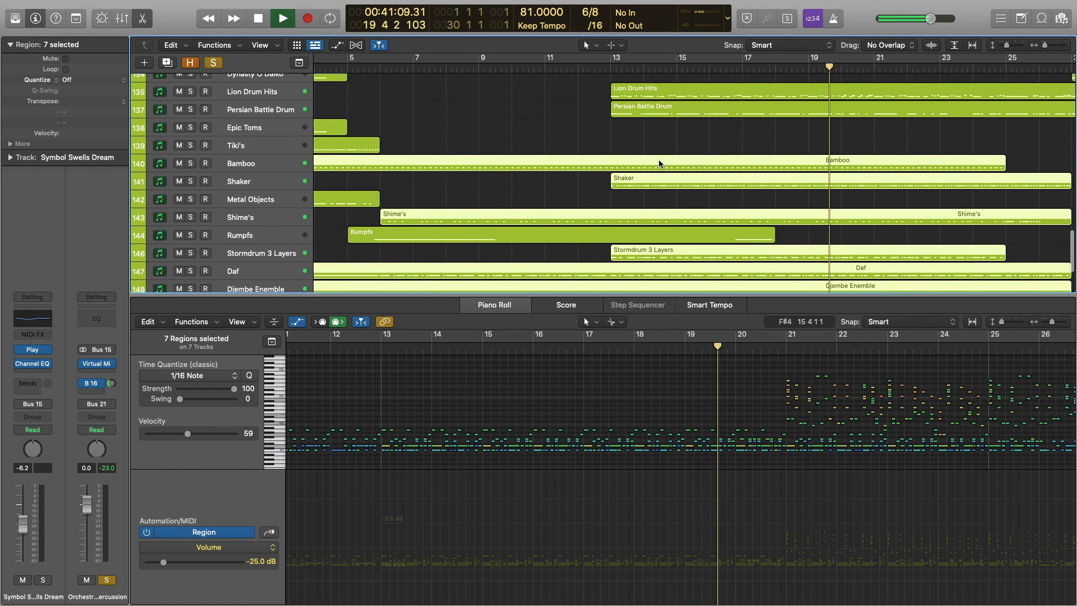
scroll(658, 159, "down", 2)
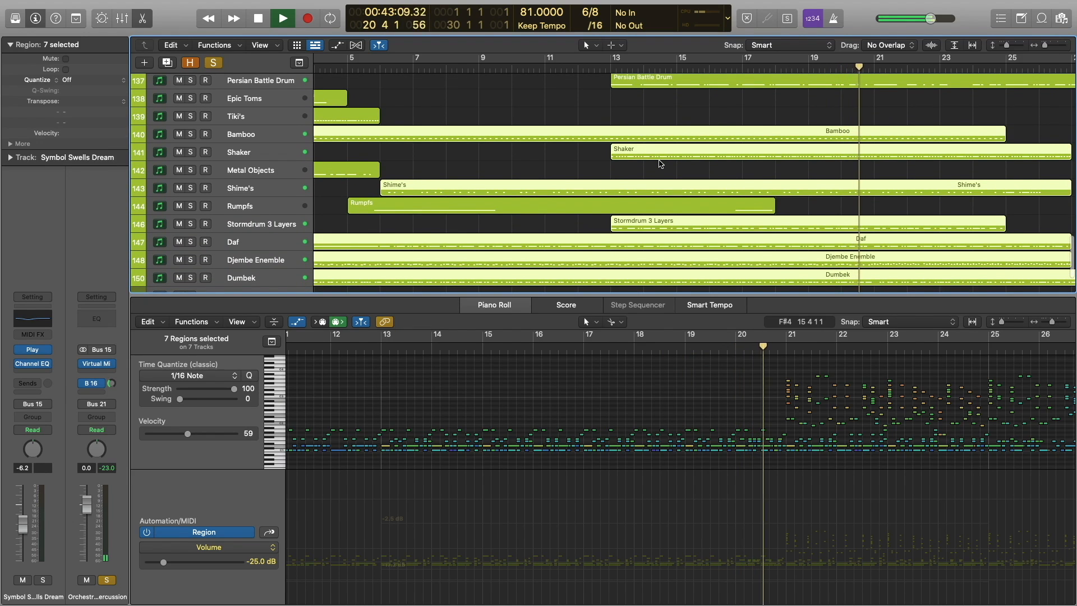
scroll(660, 163, "up", 1)
key("space")
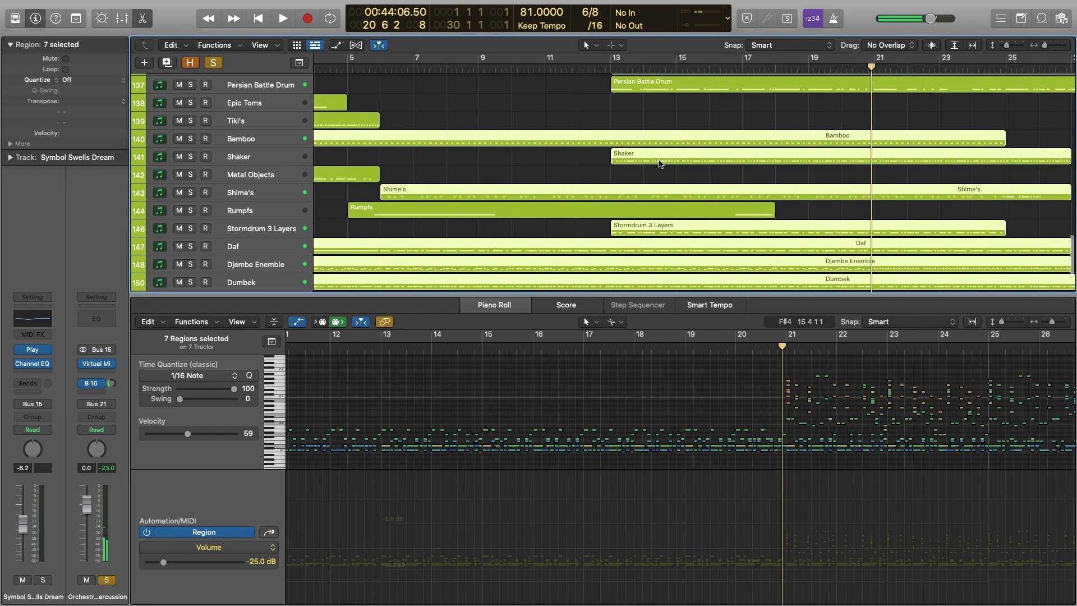
- Replace the region selection with only the Lion Drum Hits and Persian Battle Drum regions for viewing in the piano roll
scroll(661, 163, "up", 5)
left_click(663, 194)
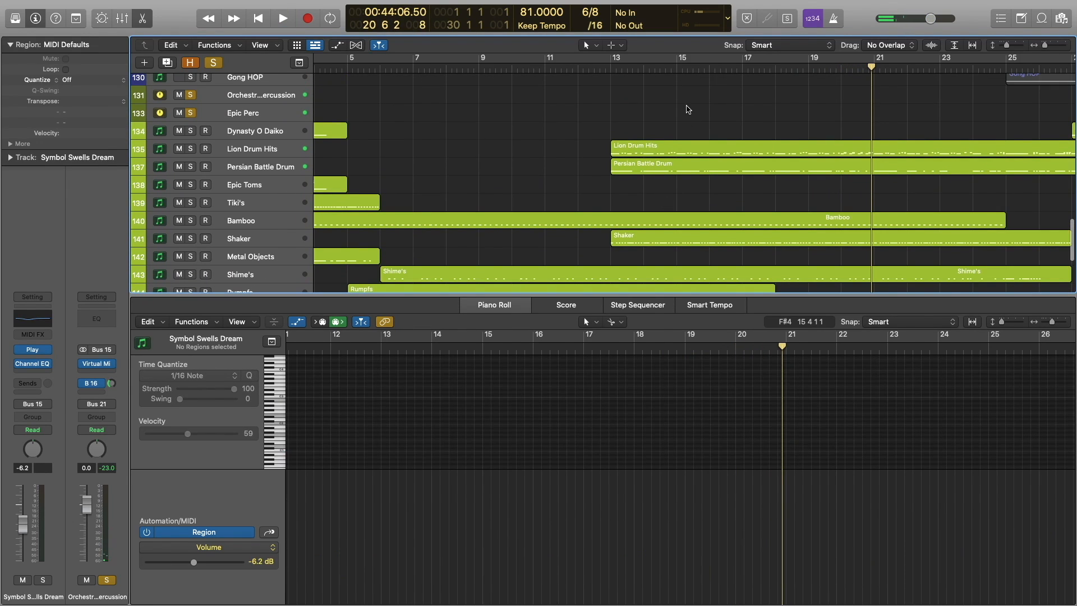
scroll(665, 235, "down", 3)
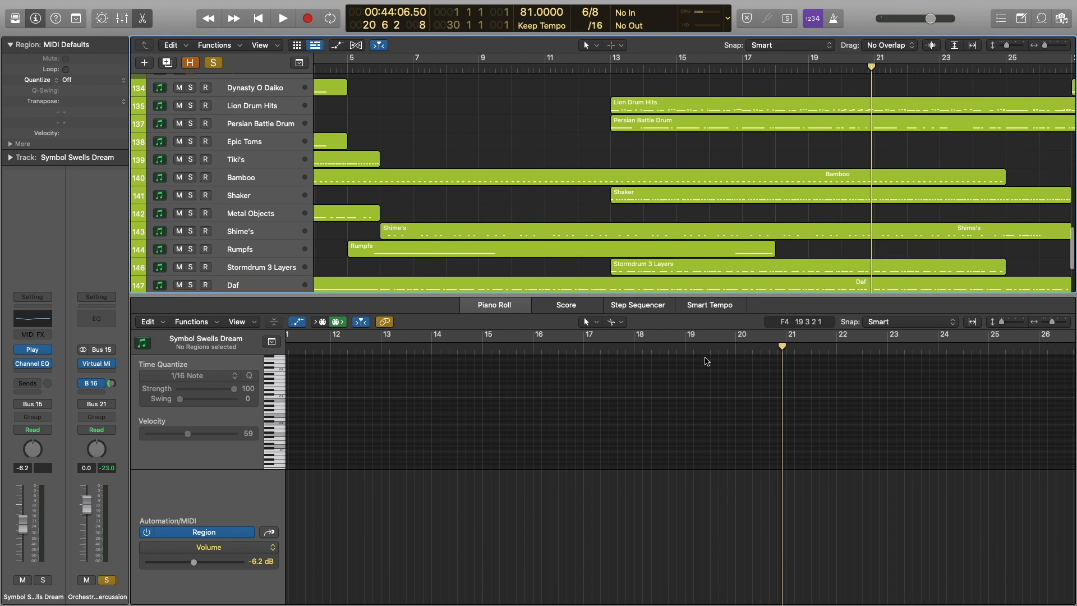
scroll(658, 105, "up", 2)
left_click_drag(651, 137, 677, 191)
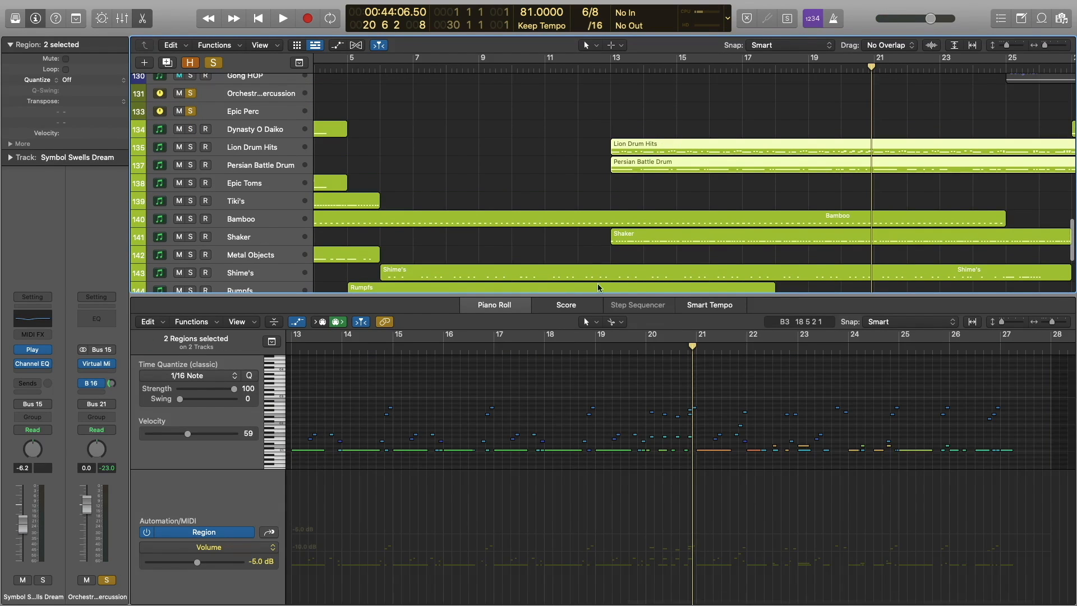
- Play from position 12 5 1 while viewing Persian Battle Drum alone, and add Lion Drum Hits back to the selection
left_click(601, 67)
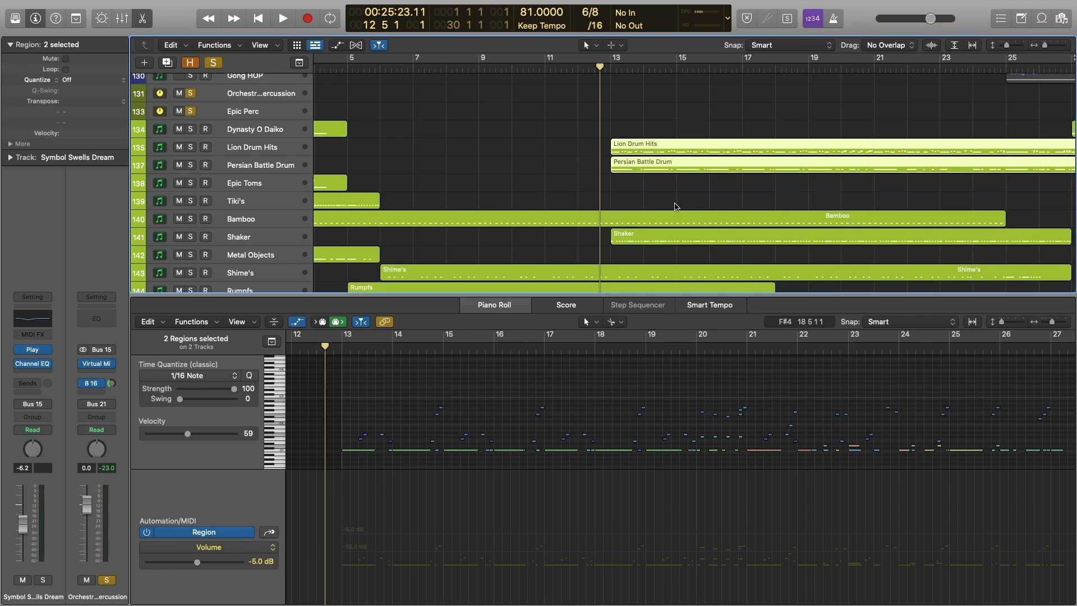
key("space")
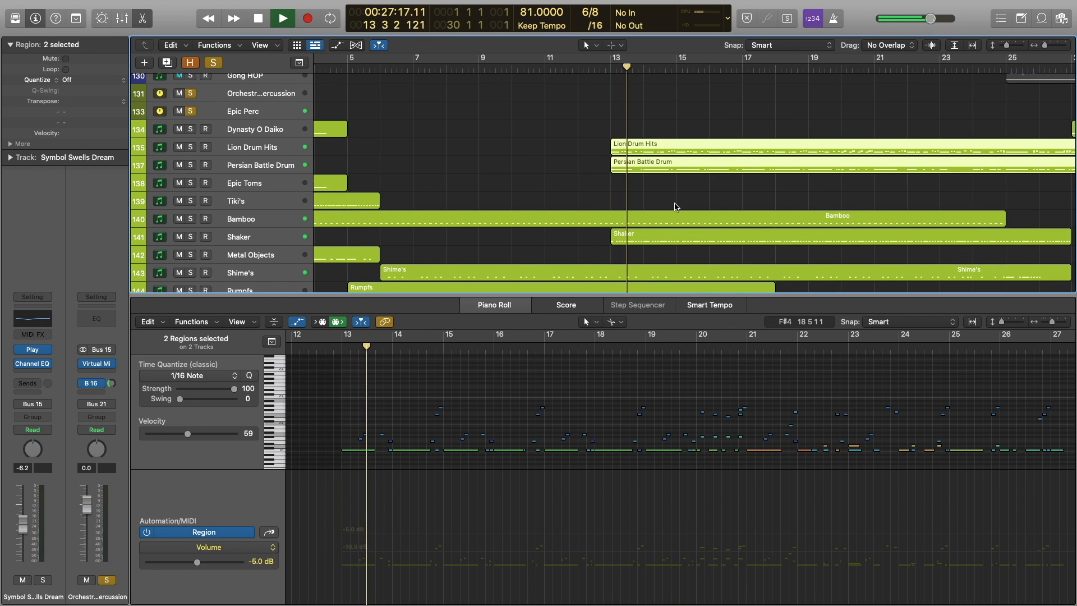
left_click(669, 169)
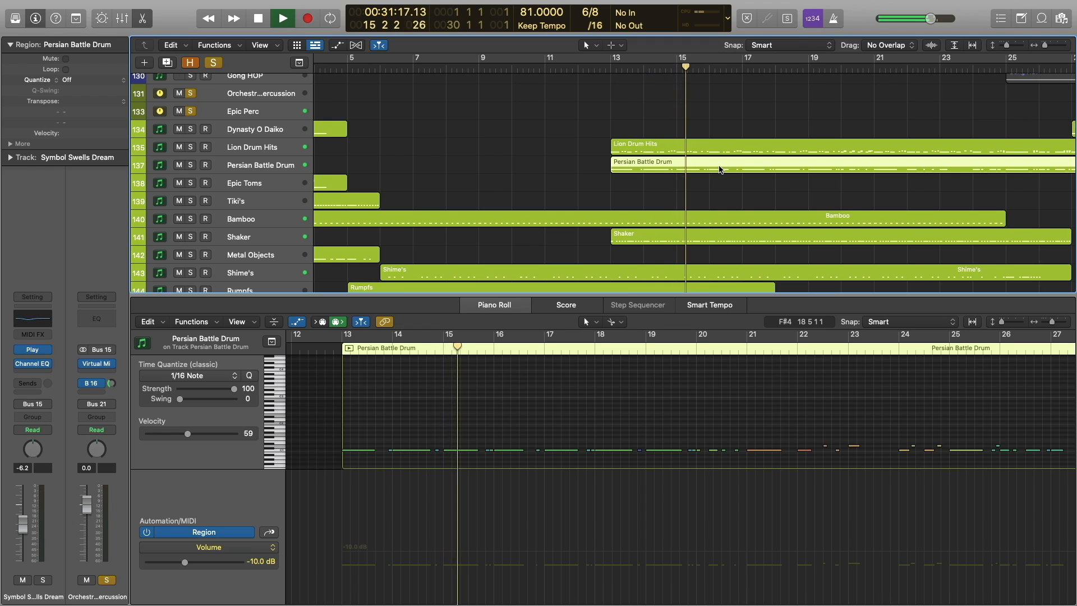
left_click(664, 145, "shift")
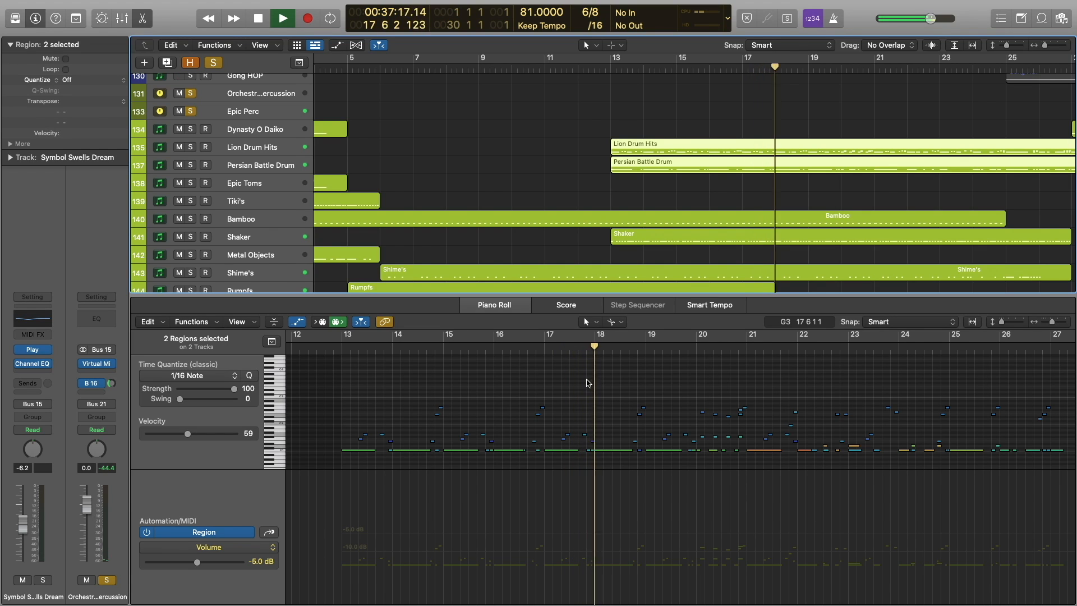
scroll(734, 142, "up", 3)
scroll(735, 145, "up", 3)
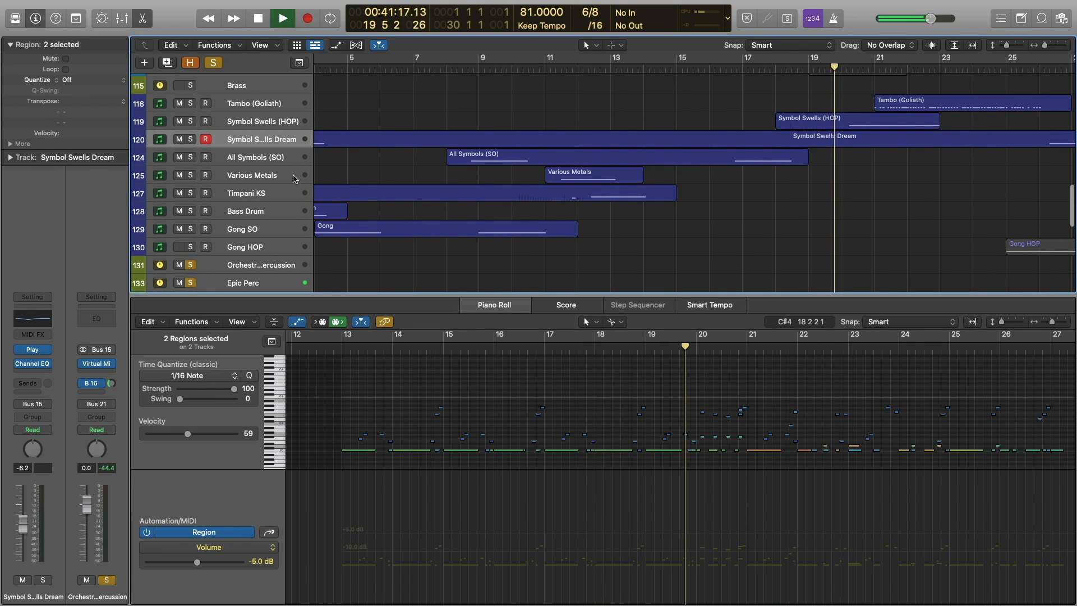
scroll(771, 197, "right", 1)
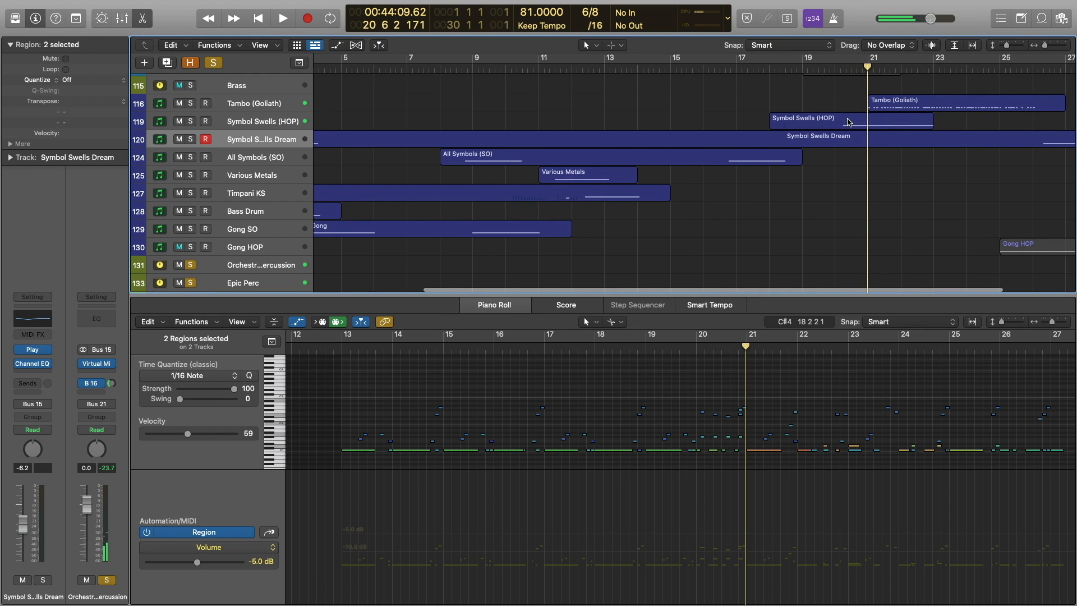
- Deselect the percussion regions, hide the piano roll, and solo the Solo Instruments, Strings and String Shorts groups as well
left_click(718, 231)
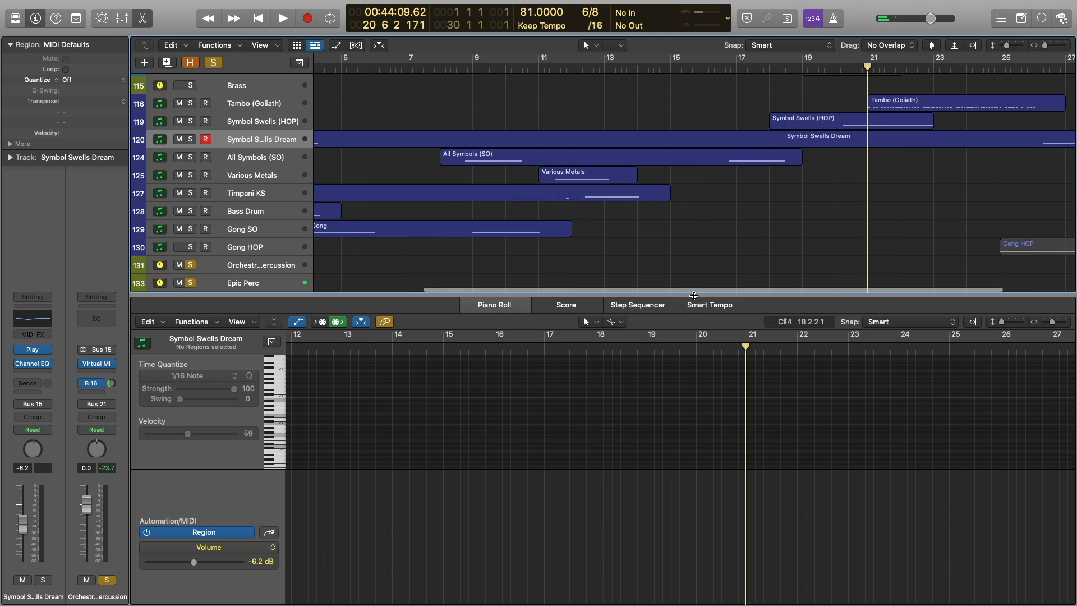
key("p")
scroll(785, 262, "up", 15)
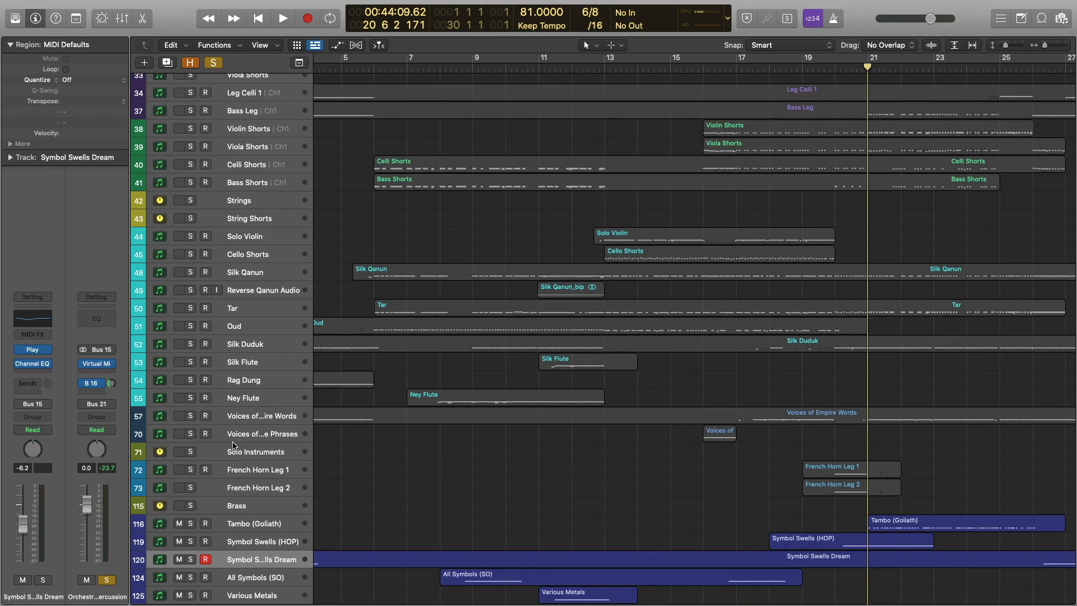
left_click(191, 452)
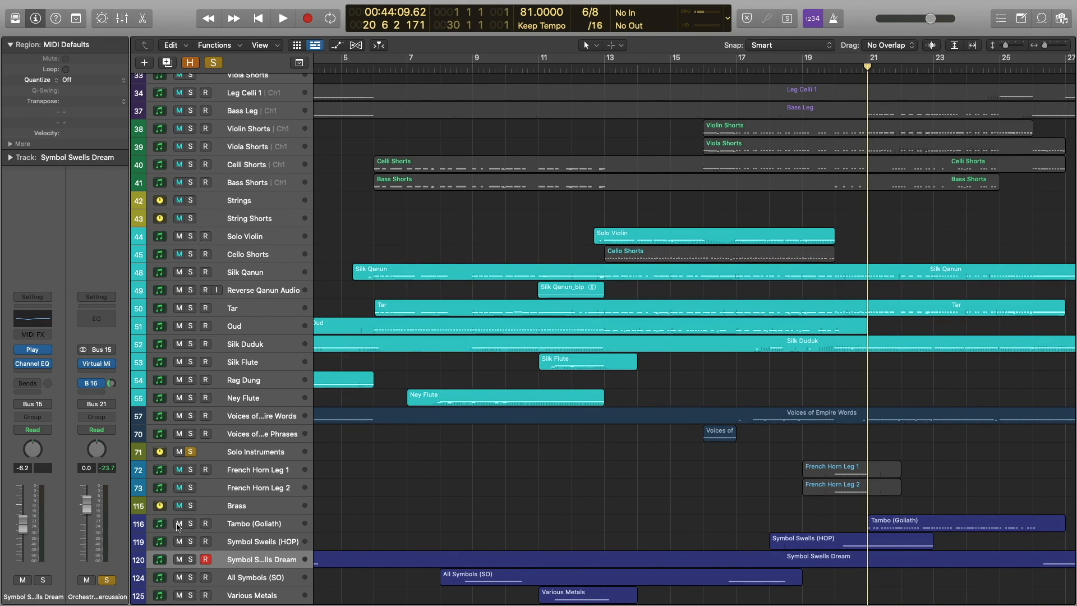
scroll(509, 486, "up", 5)
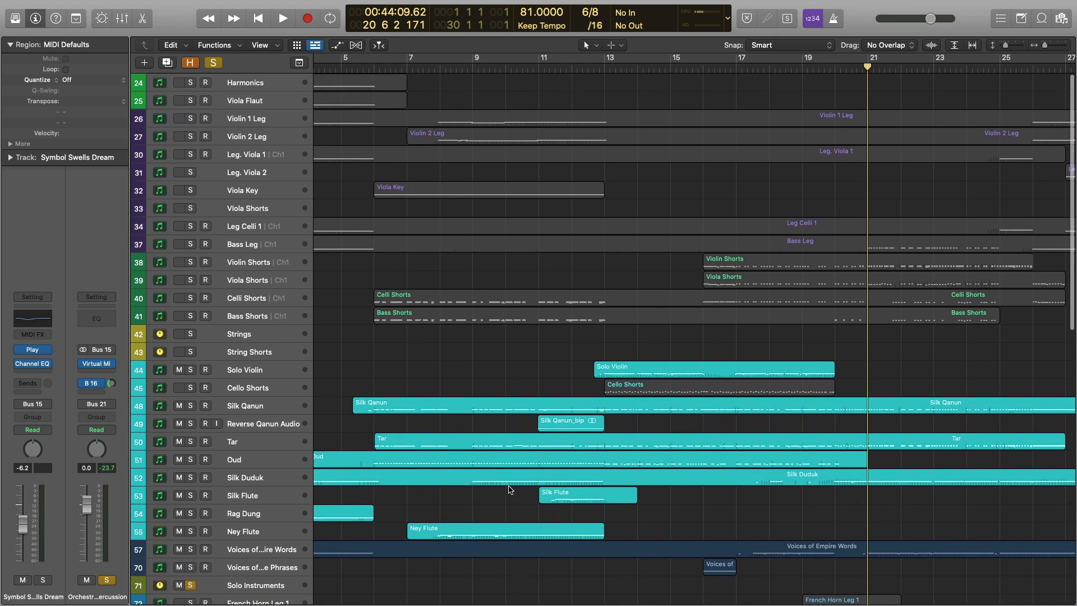
left_click(191, 334)
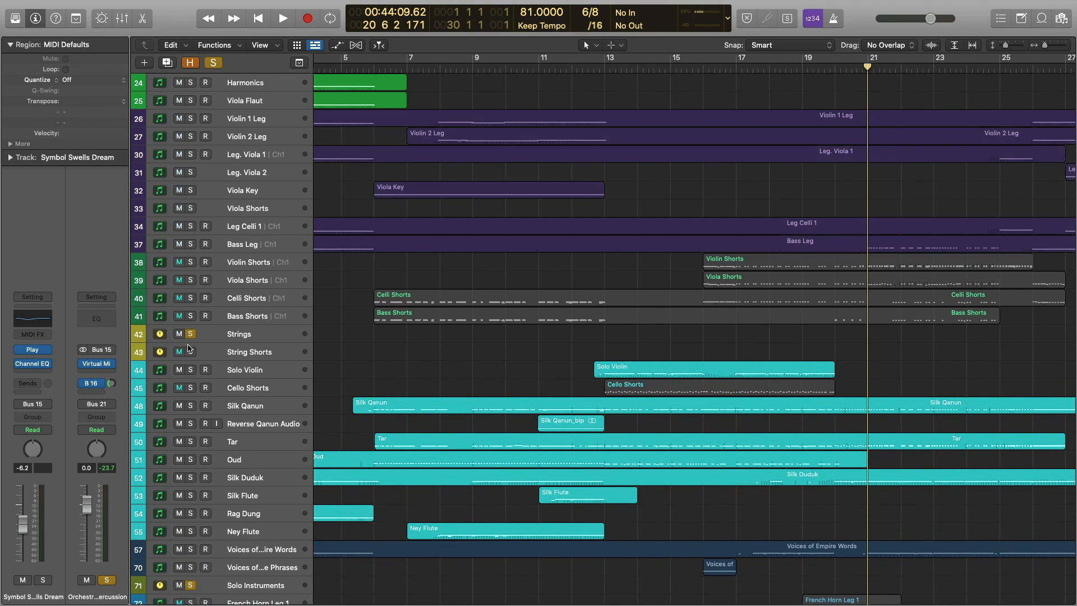
left_click(191, 352)
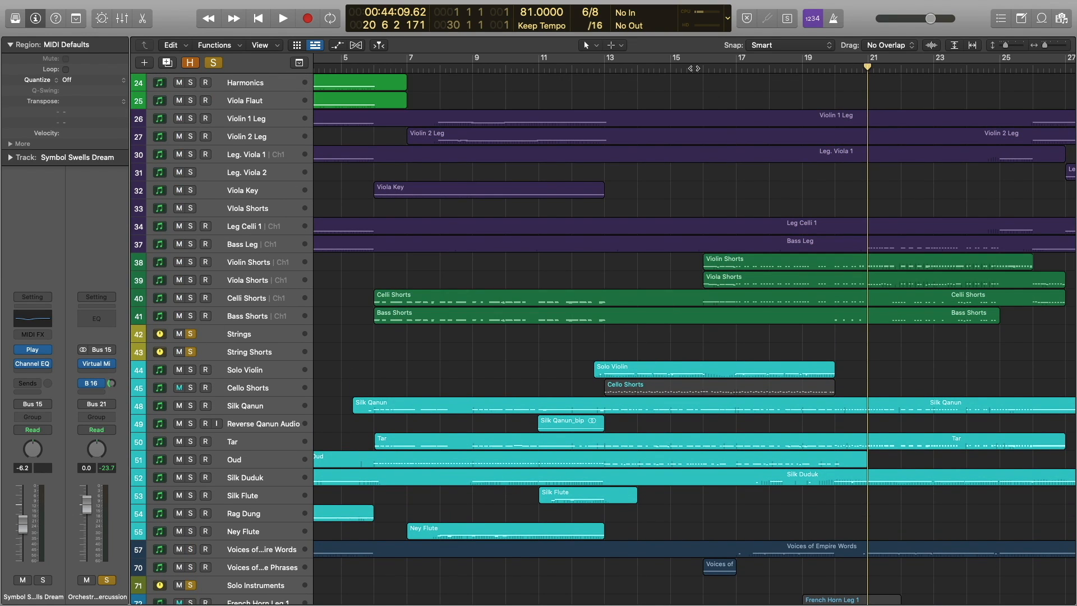
- Set the playhead to position 15 4 1 and show the Violin Shorts, Viola Shorts and Celli Shorts regions in the piano roll
left_click_drag(694, 68, 688, 68)
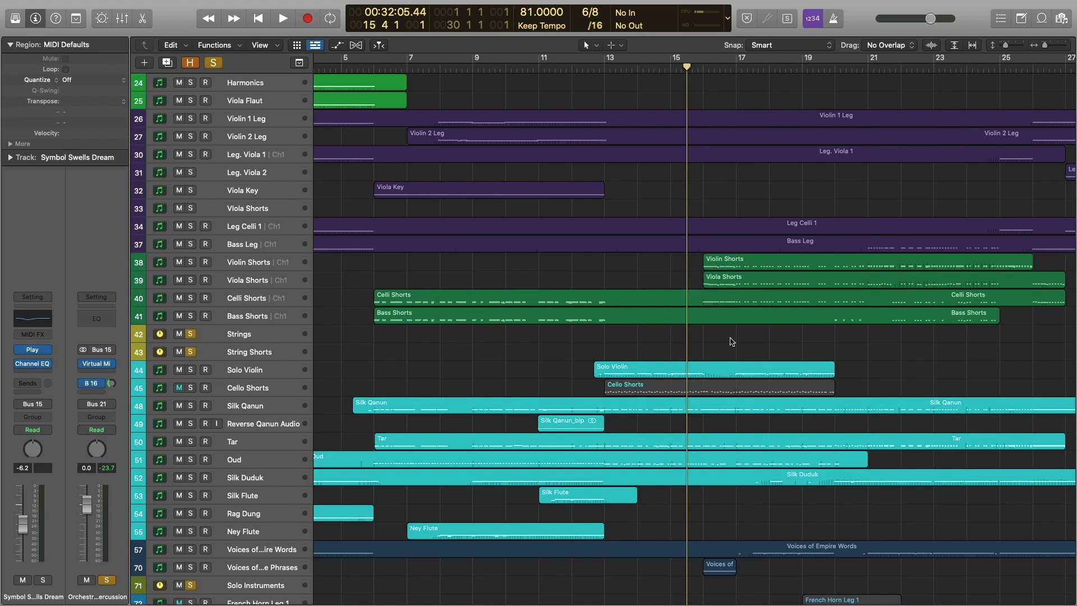
left_click(747, 267)
left_click(748, 285, "shift")
left_click(747, 303, "shift")
key("p")
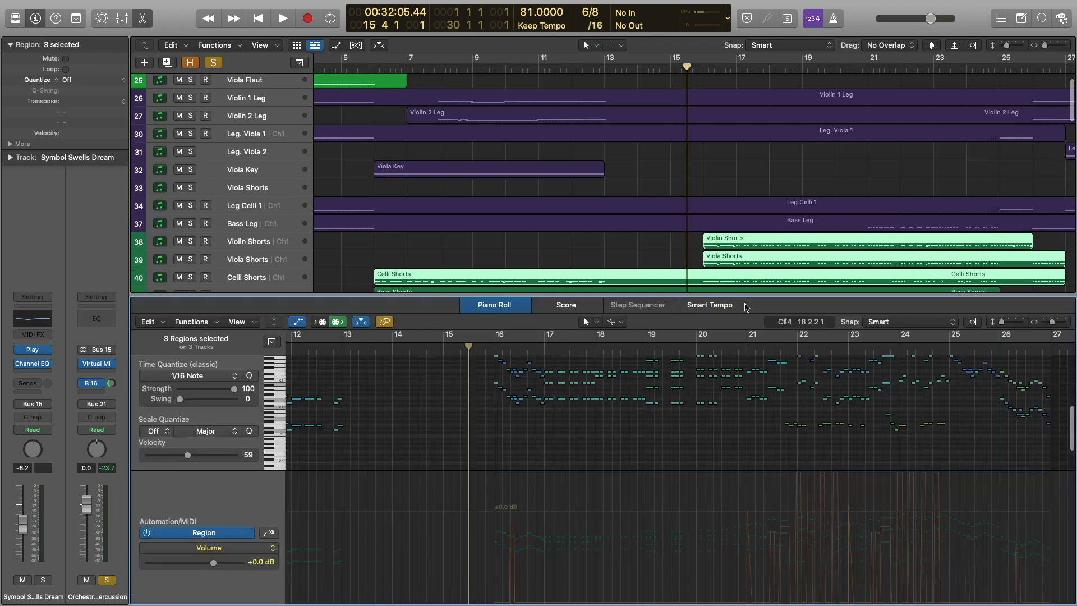
scroll(677, 79, "down", 1)
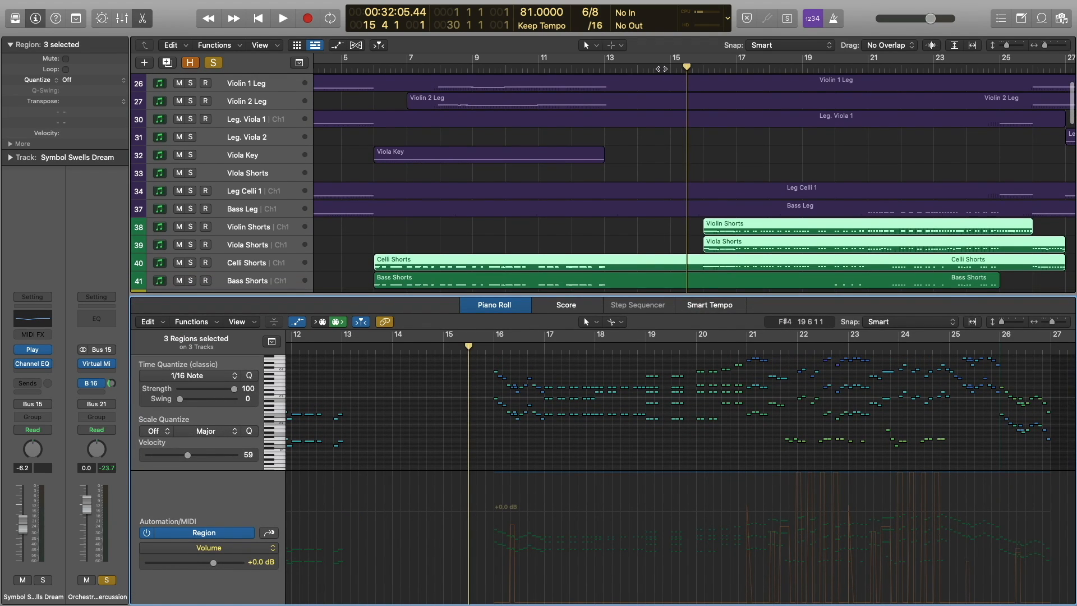
- Play the short strings from just before bar 15, switch the automation lane to Ch. 1: Modulation, and stop playback
left_click(661, 68)
key("space")
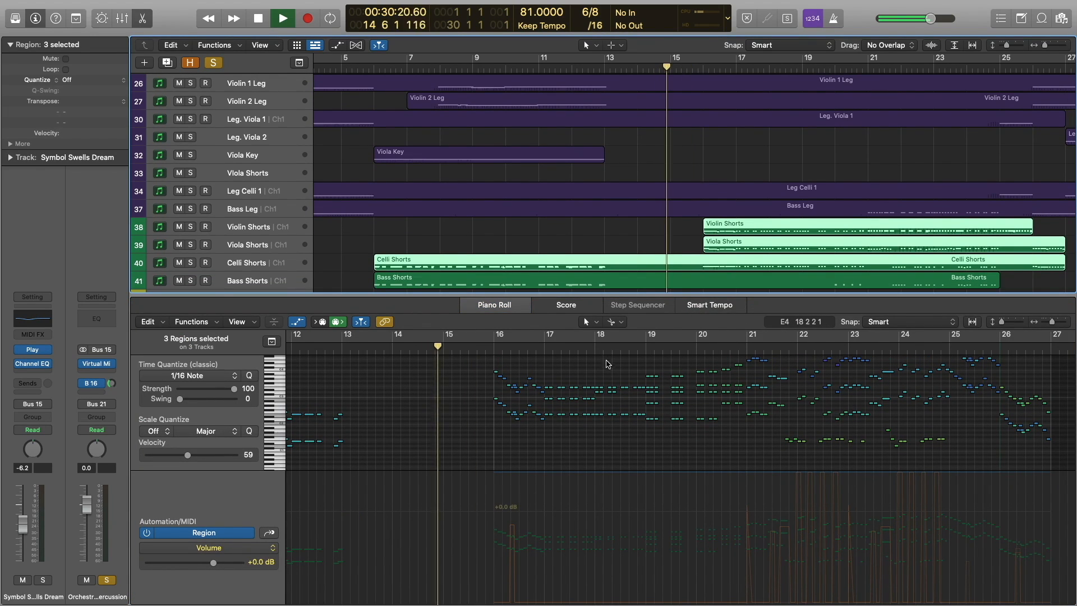
scroll(604, 377, "up", 1)
scroll(604, 377, "up", 1)
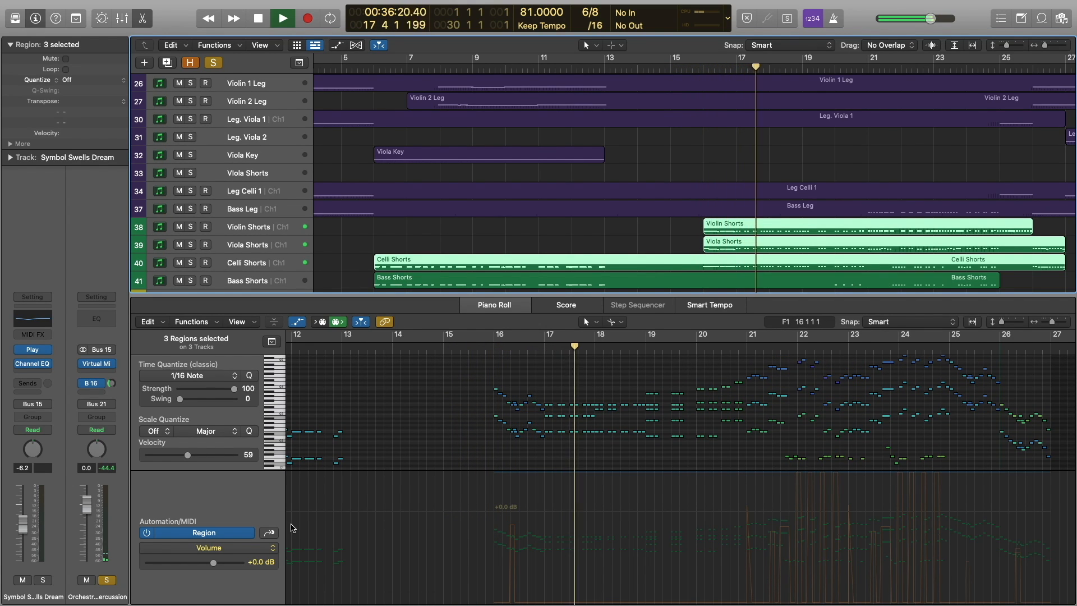
left_click(270, 533)
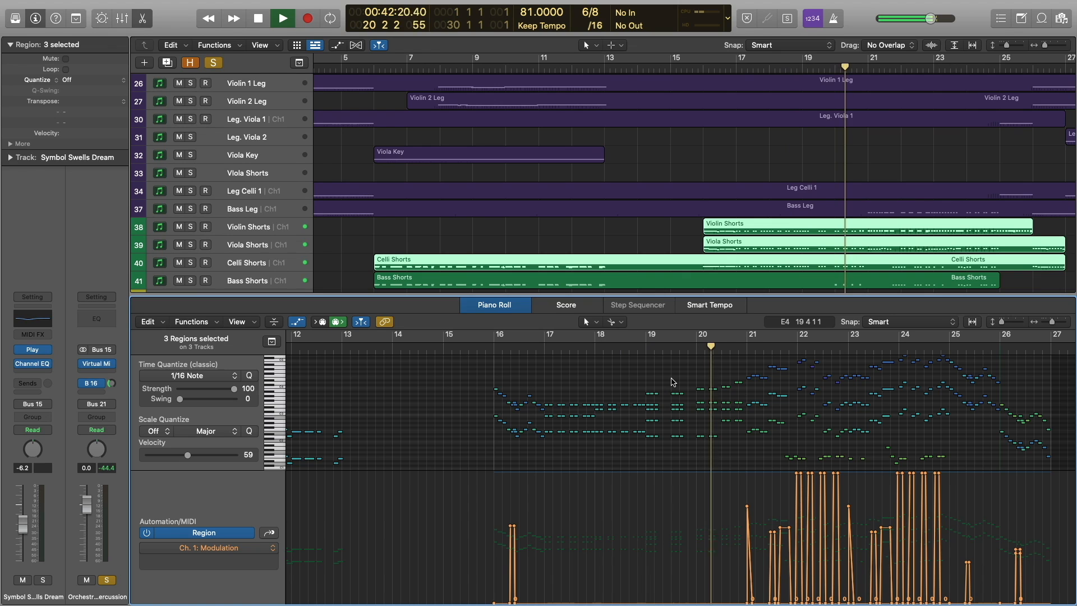
key("space")
- Examine the string notes and modulation curve in bar 16 up close, and set the playhead to position 16 1 1
scroll(673, 381, "down", 3)
scroll(673, 381, "up", 5)
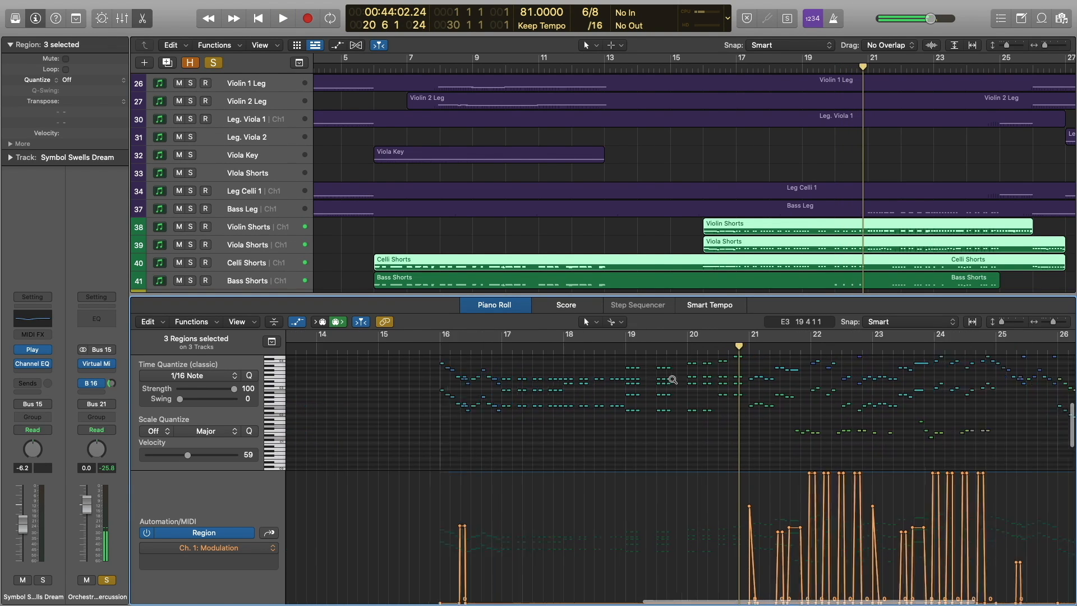
scroll(672, 382, "left", 5)
scroll(670, 381, "up", 3)
scroll(671, 382, "left", 5)
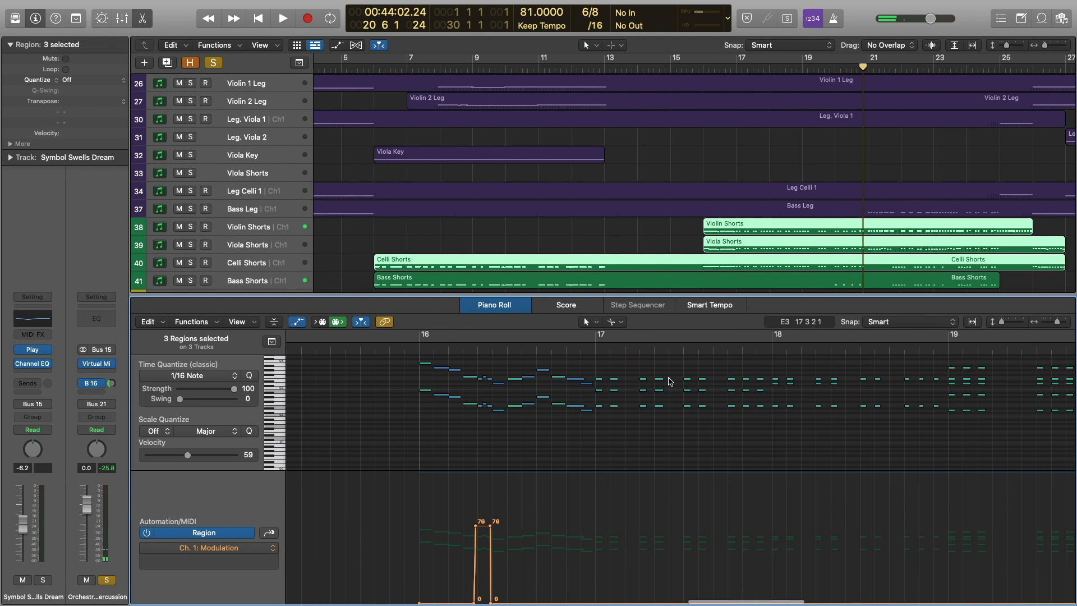
scroll(519, 440, "left", 1)
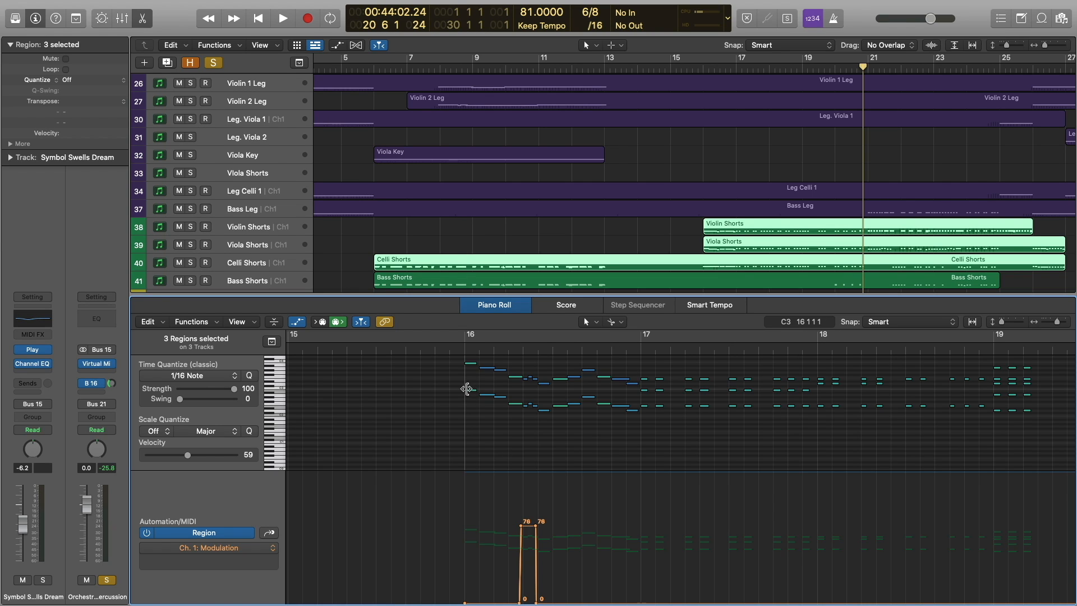
left_click(460, 349)
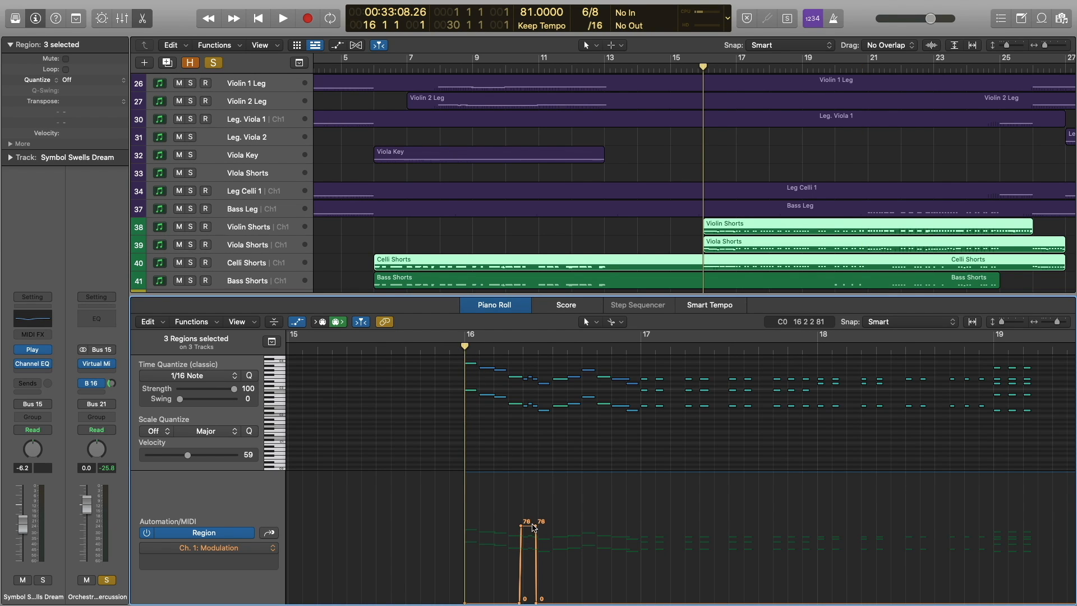
- Play the short-string phrase in bar 16 several times, starting from 16 2 2 and from the start of the bar
left_click(509, 349)
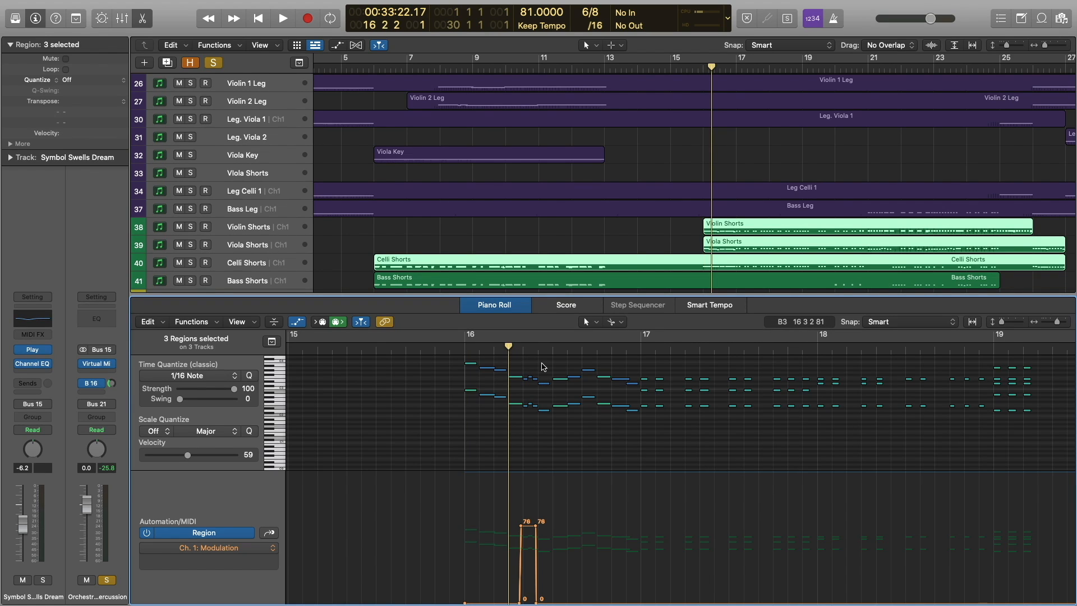
key("space")
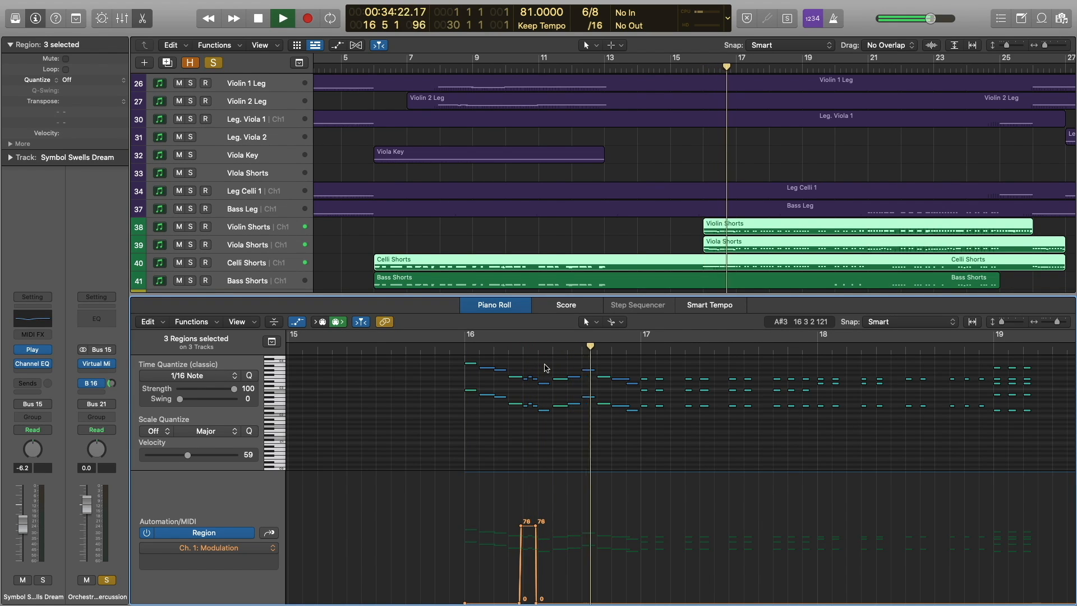
key("space")
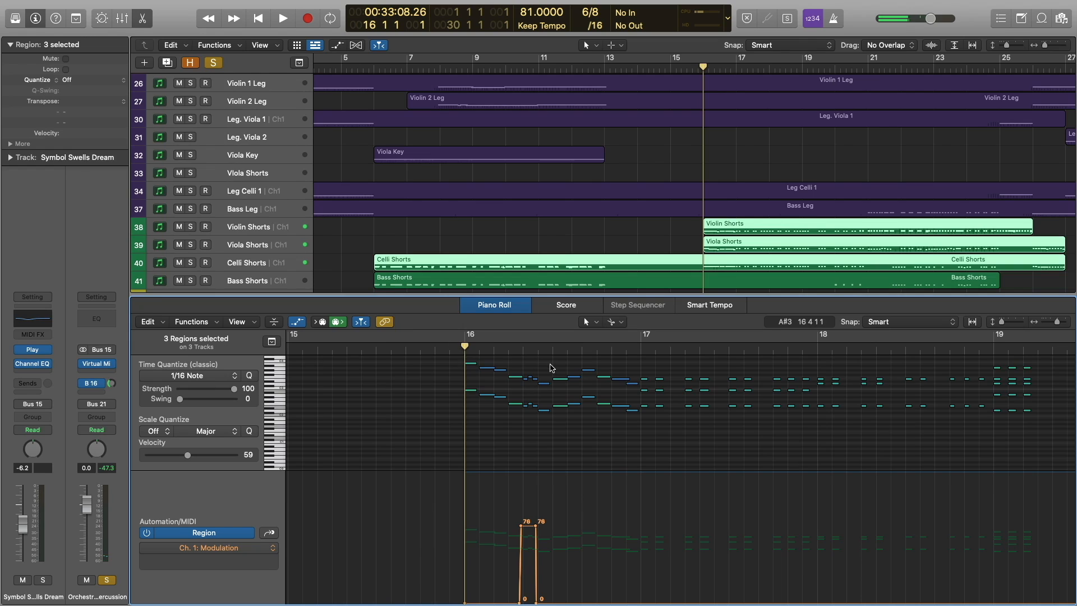
key("space")
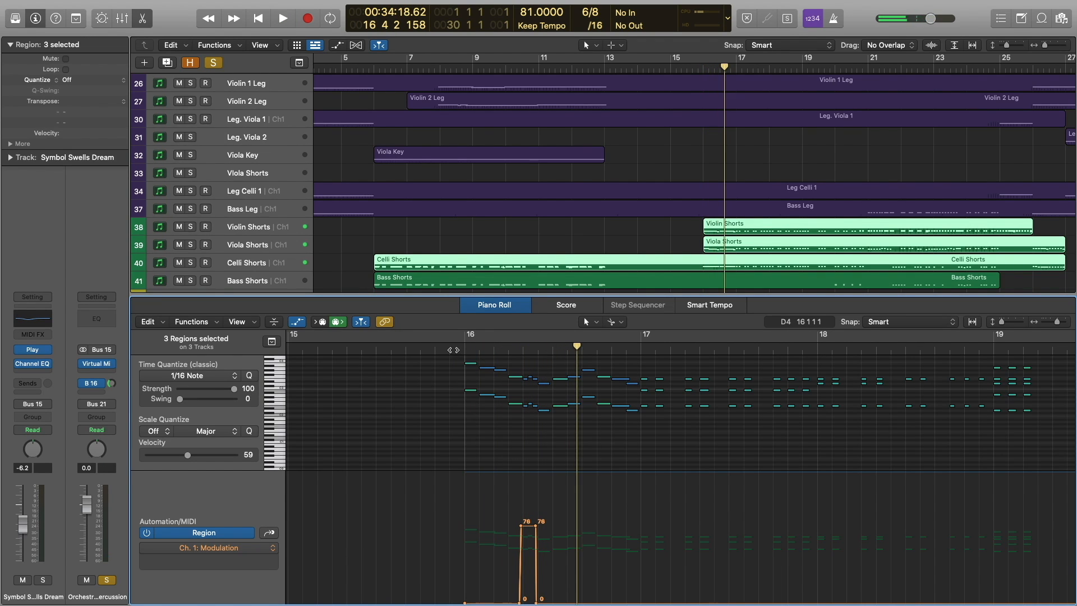
key("space")
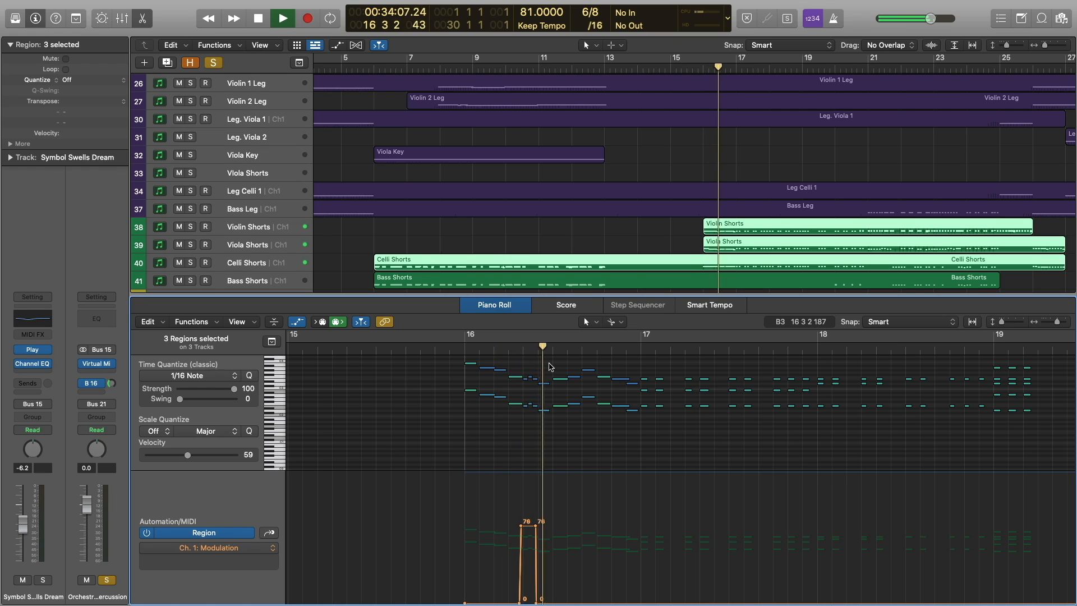
key("space")
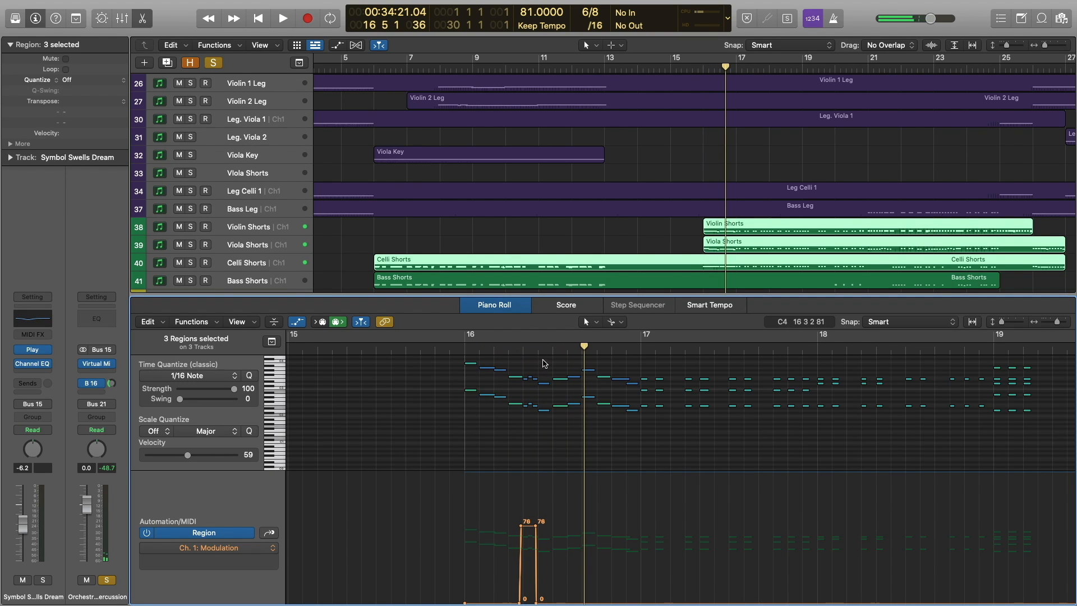
- Solo the French Horn Leg 1 and French Horn Leg 2 tracks
scroll(565, 252, "down", 10)
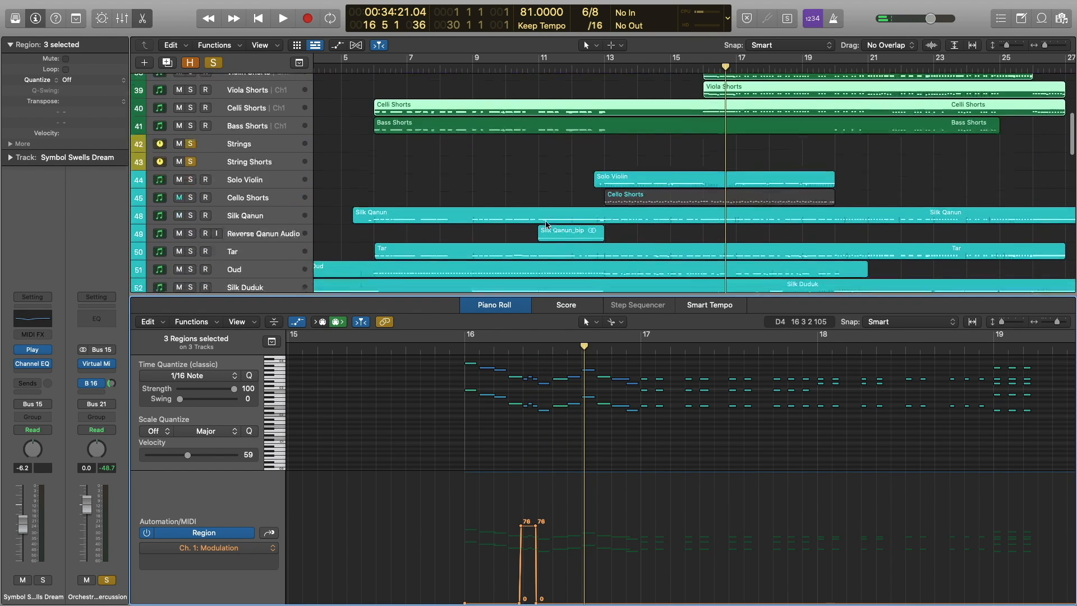
scroll(532, 185, "down", 10)
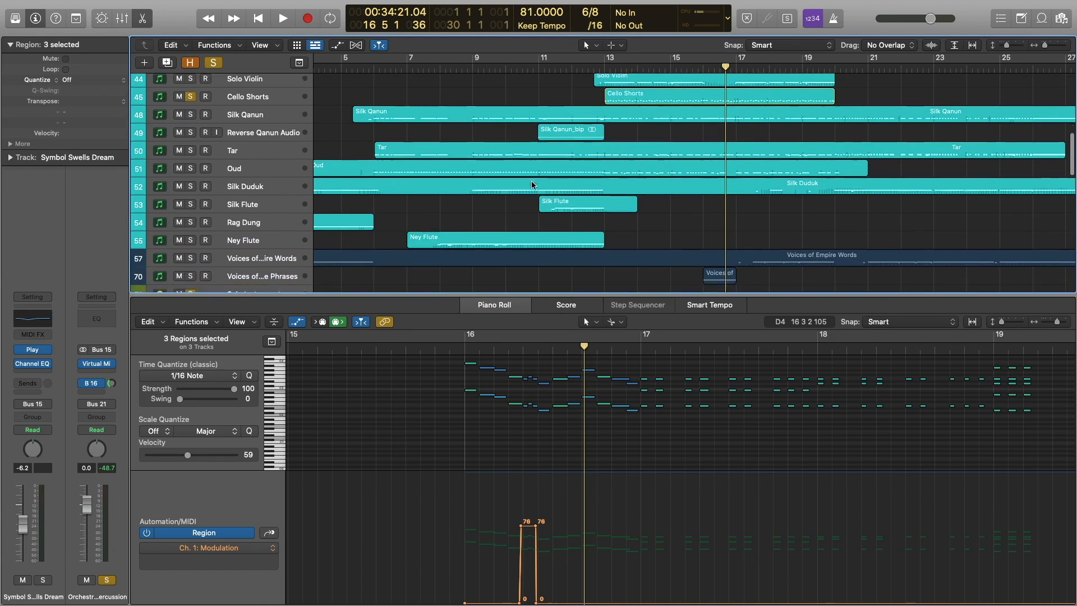
scroll(533, 185, "down", 3)
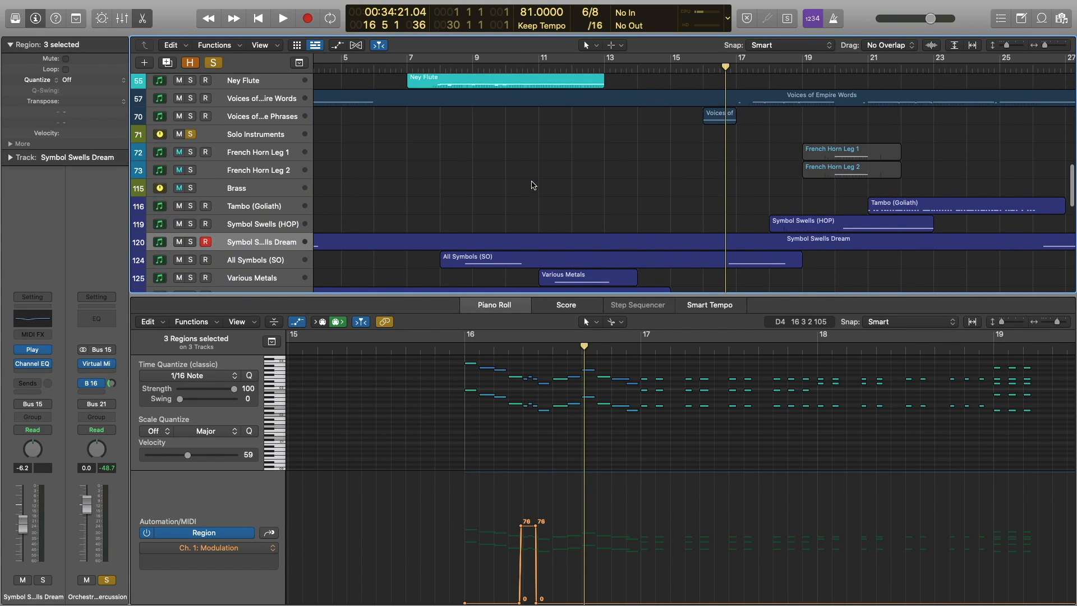
left_click(259, 149)
left_click(191, 153)
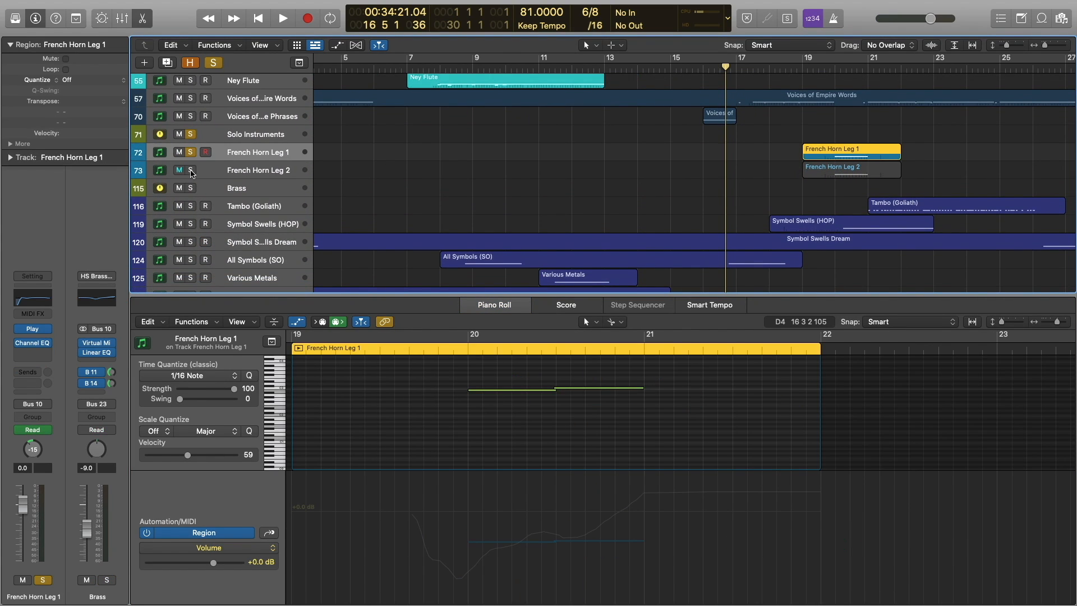
left_click(191, 172)
- Set the playhead to position 20 1 1 and show both French Horn Leg regions together in the piano roll
scroll(696, 191, "up", 2)
left_click(719, 207)
left_click(835, 67)
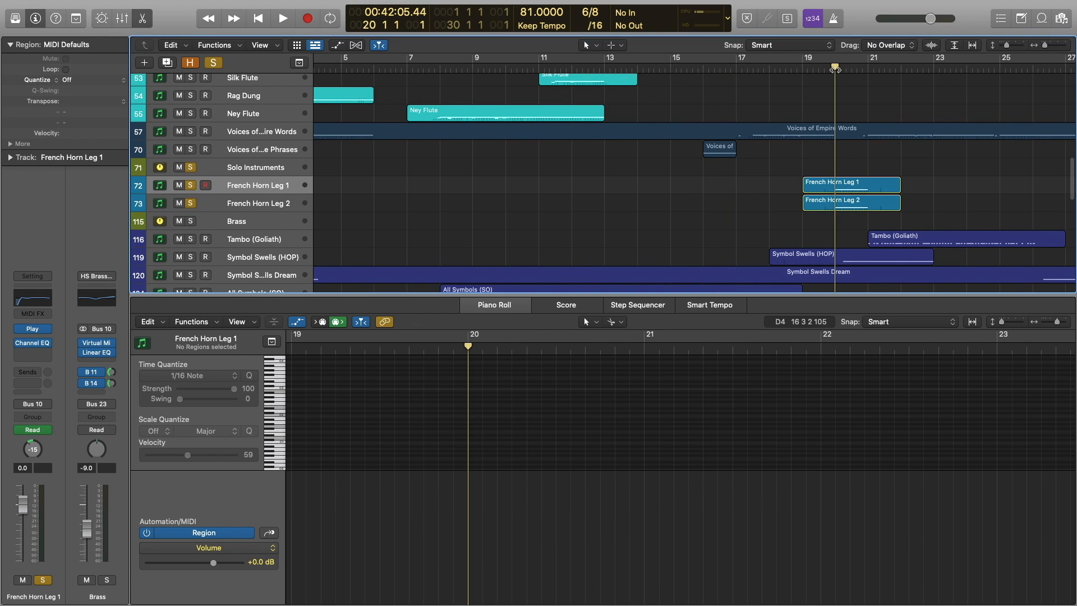
left_click_drag(840, 176, 851, 209)
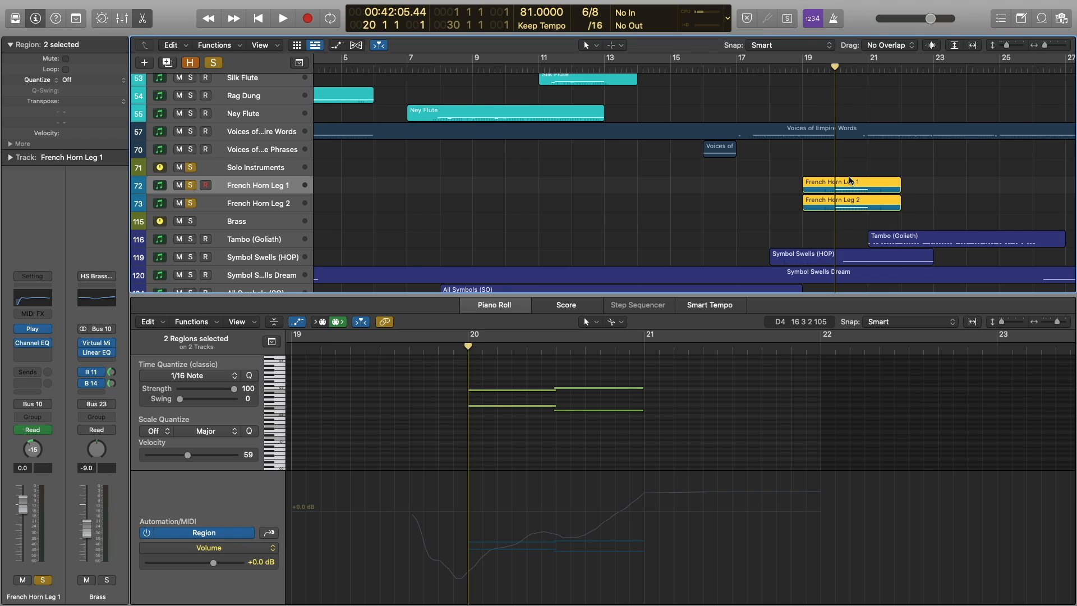
- Play the French horn passage from just before bar 19 and stop playback in bar 21
scroll(416, 366, "left", 2)
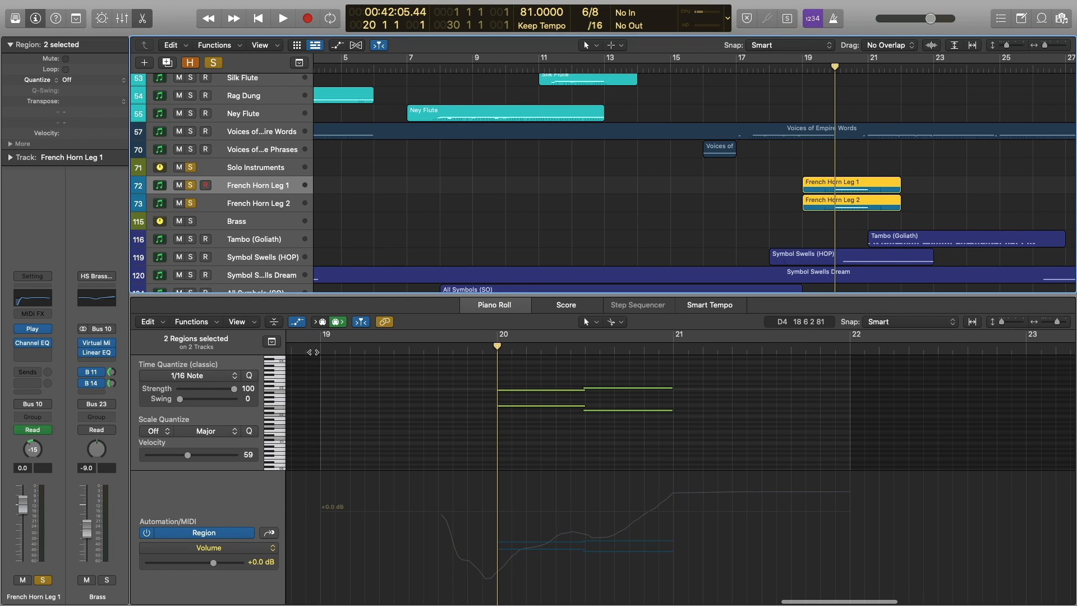
left_click(312, 352)
key("space")
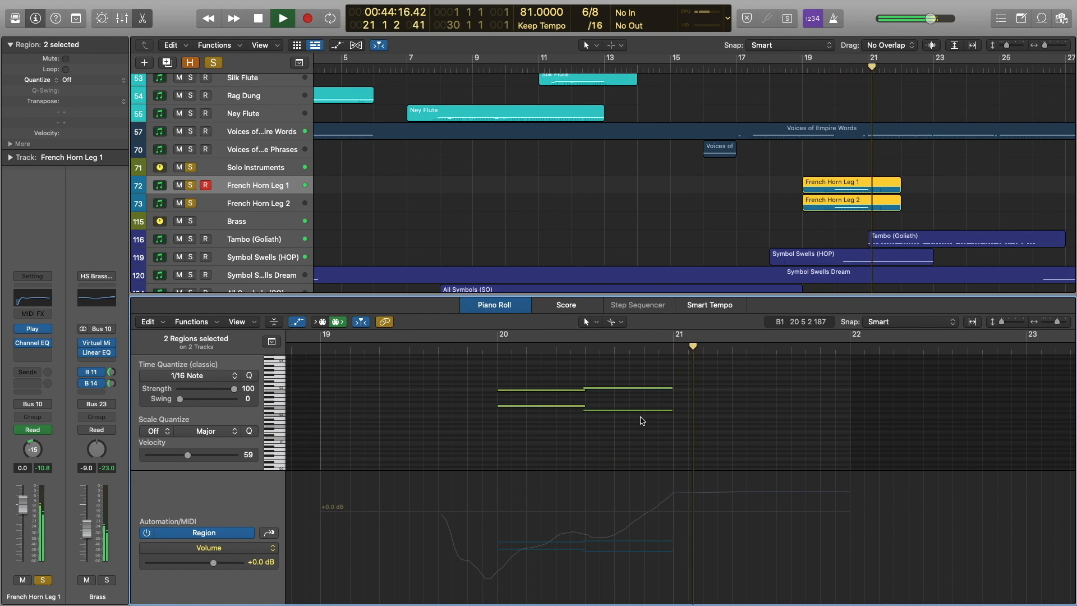
key("space")
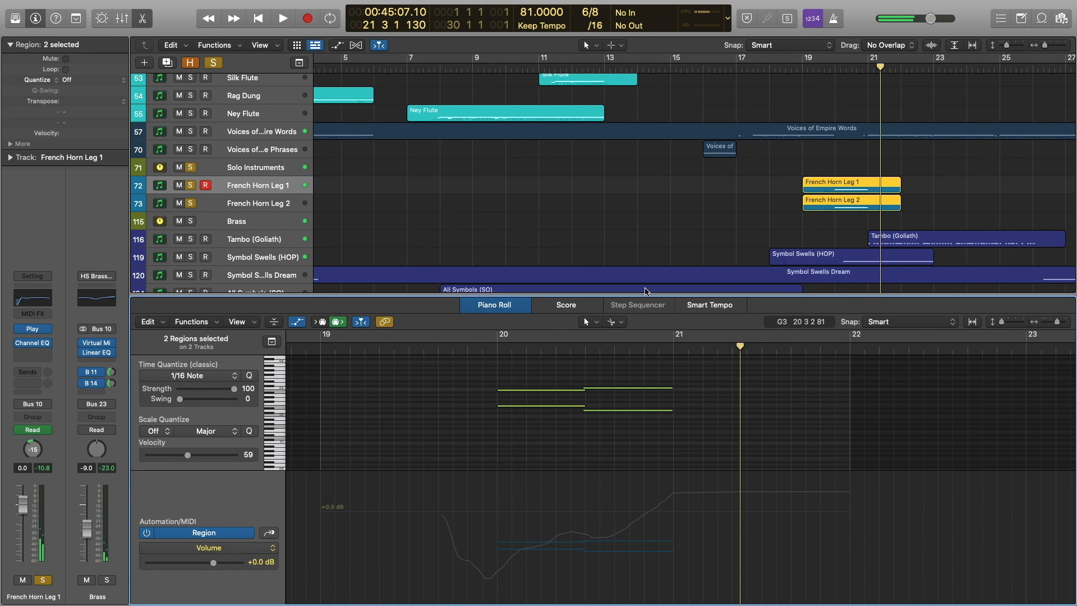
- Close the piano roll, clear the region selection and return to the string and solo instrument tracks
key("p")
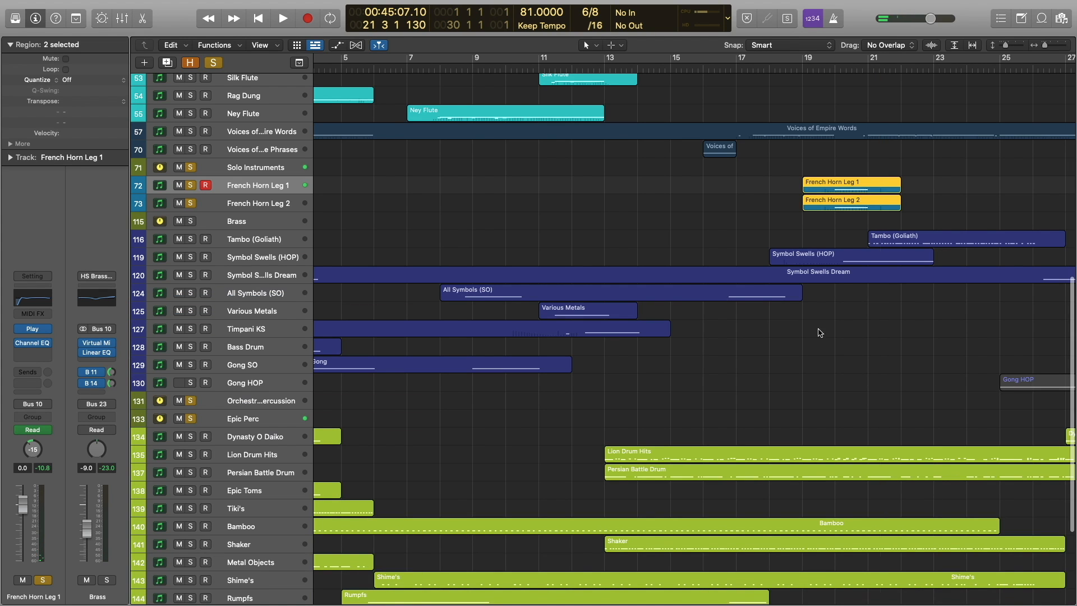
left_click(791, 375)
scroll(791, 375, "down", 3)
scroll(791, 375, "up", 10)
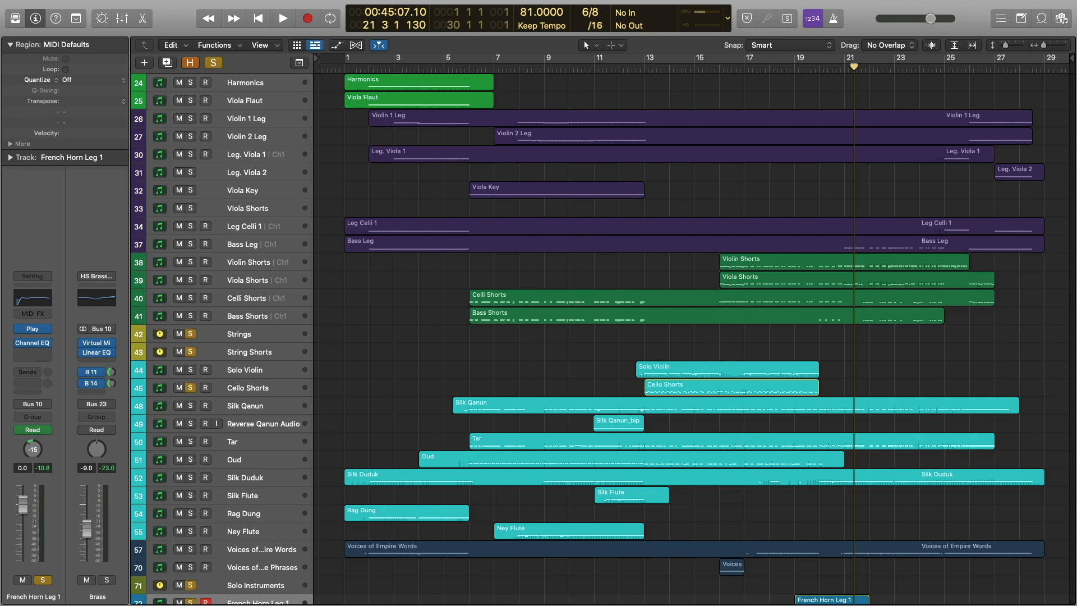
- Set the playhead to position 19 1 1, turn off all track solos and play the arrangement through to its end
key("space")
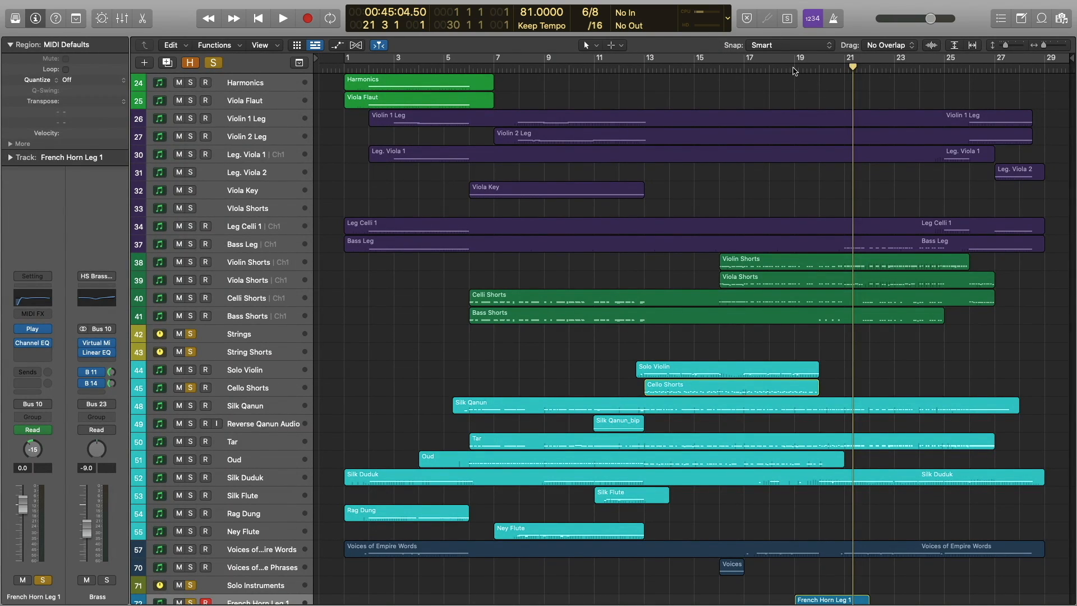
left_click(794, 69)
left_click(213, 63)
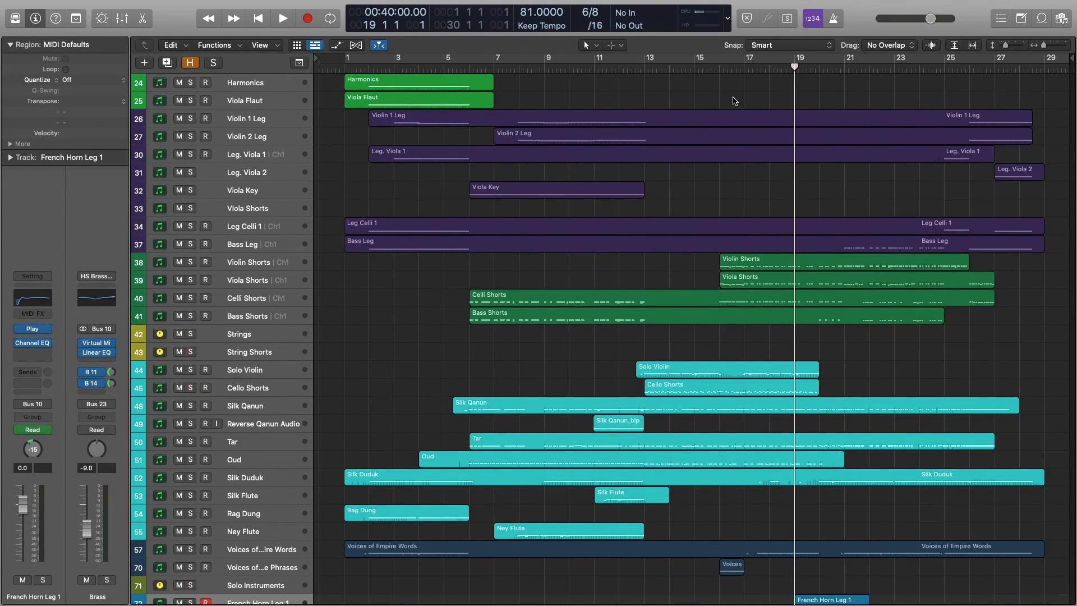
key("space")
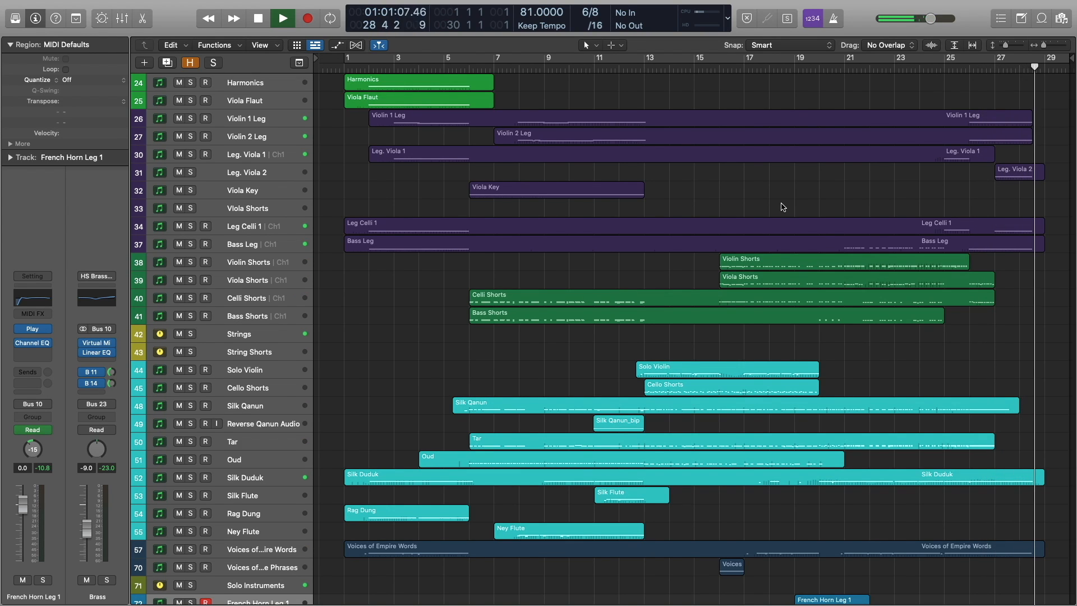
key("space")
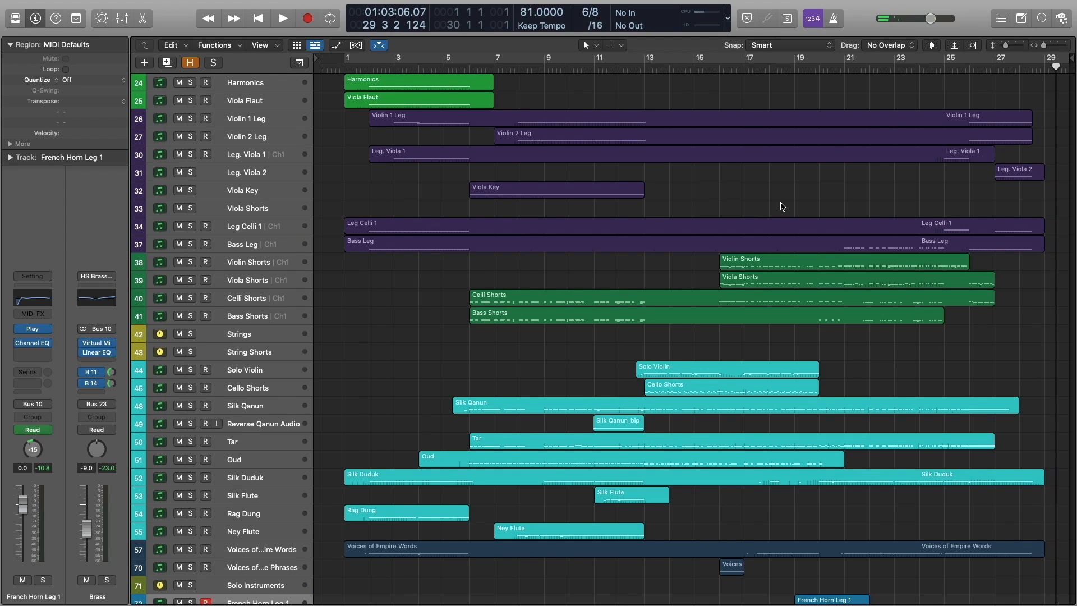
- Set the playhead to position 20 1 1 and solo the Strings and String Shorts groups
left_click(794, 67)
left_click(819, 66)
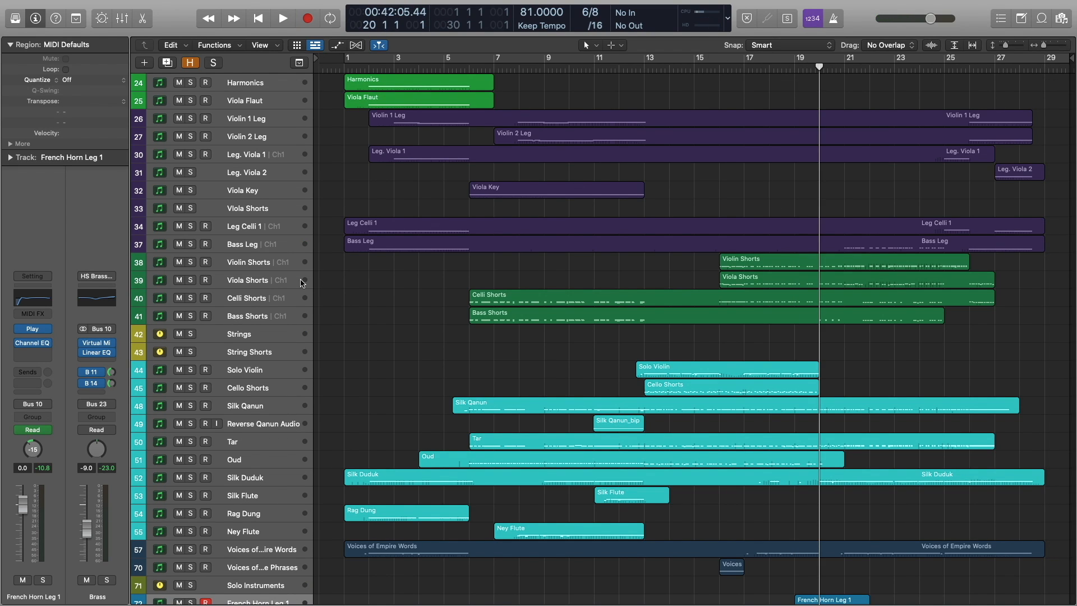
left_click(192, 335)
left_click(191, 352)
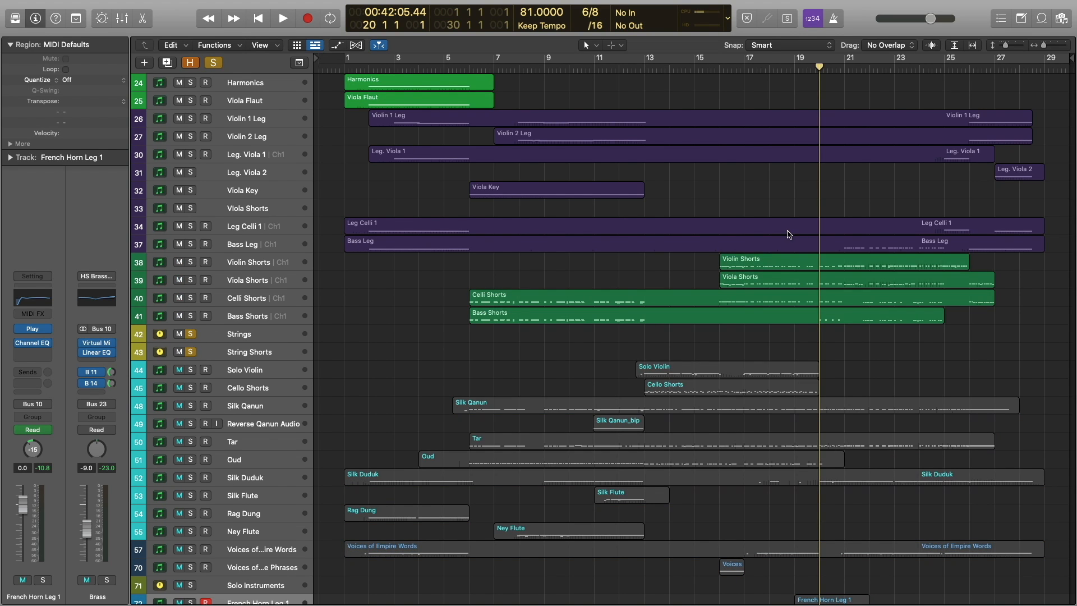
- Show the Violin Shorts, Viola Shorts, Celli Shorts and Bass Shorts regions together in the piano roll
key("super+Down")
scroll(868, 273, "up", 4)
left_click_drag(884, 375, 867, 284)
key("p")
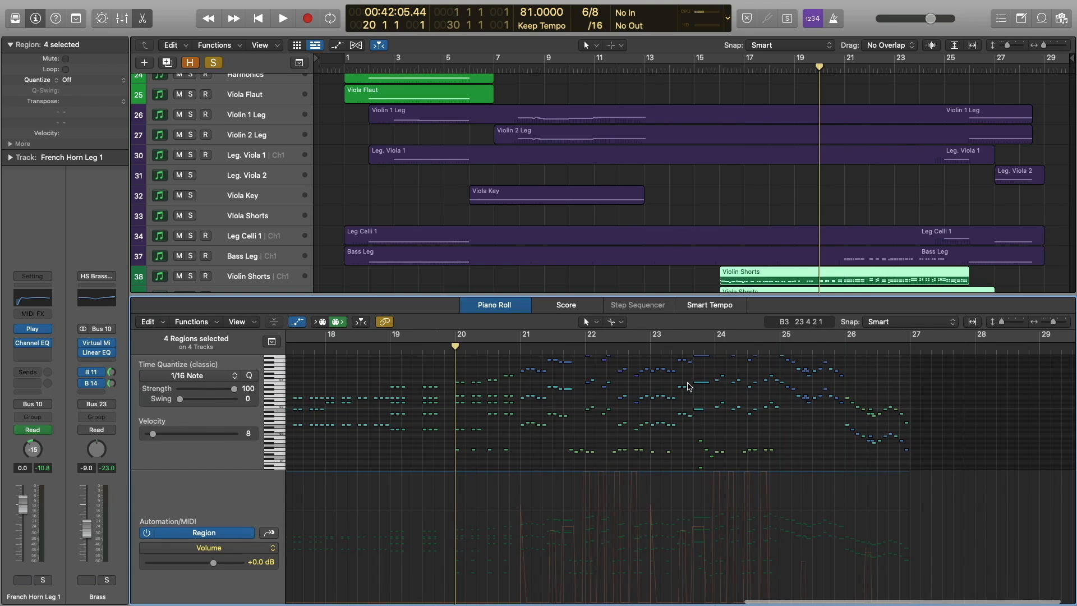
scroll(527, 420, "up", 2)
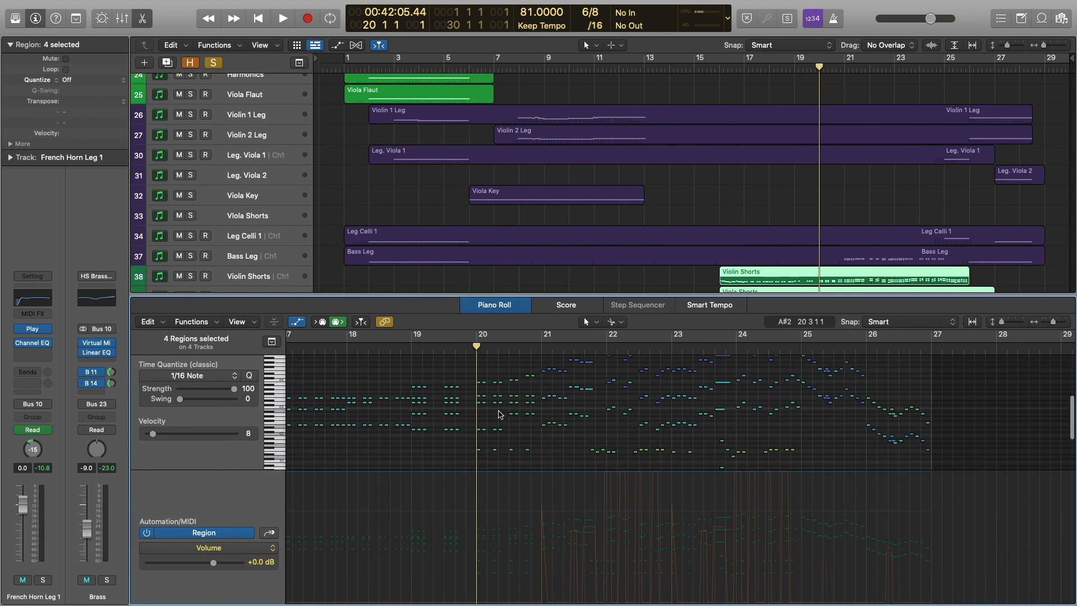
- Set the playhead to position 21 1 1 and examine the high and low short-string notes from bar 21 onward
key("period")
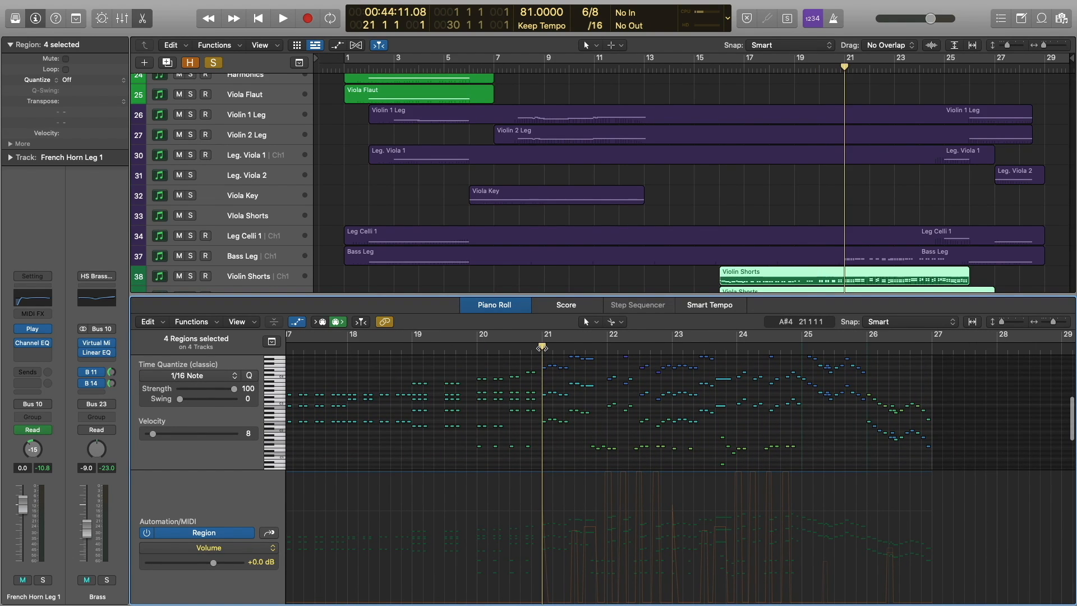
scroll(648, 392, "up", 3)
scroll(644, 390, "down", 2)
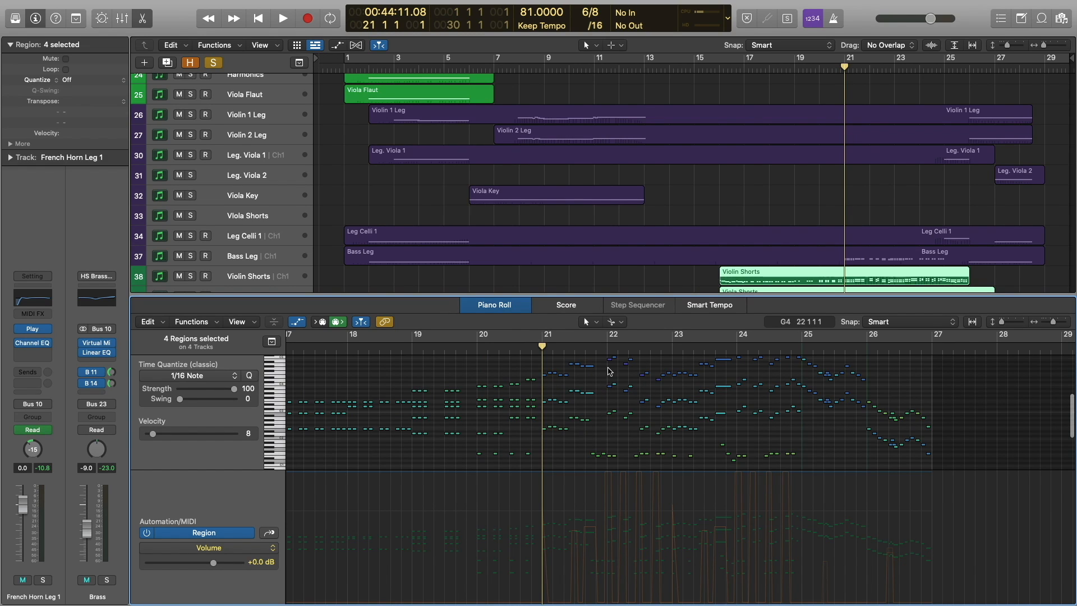
scroll(665, 406, "down", 3)
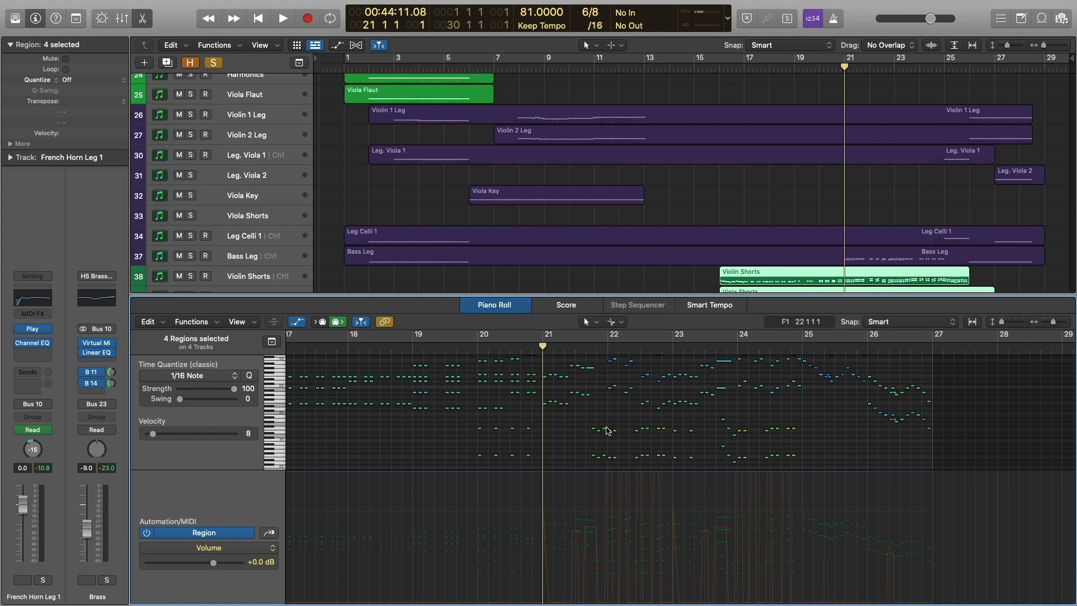
scroll(625, 424, "up", 1)
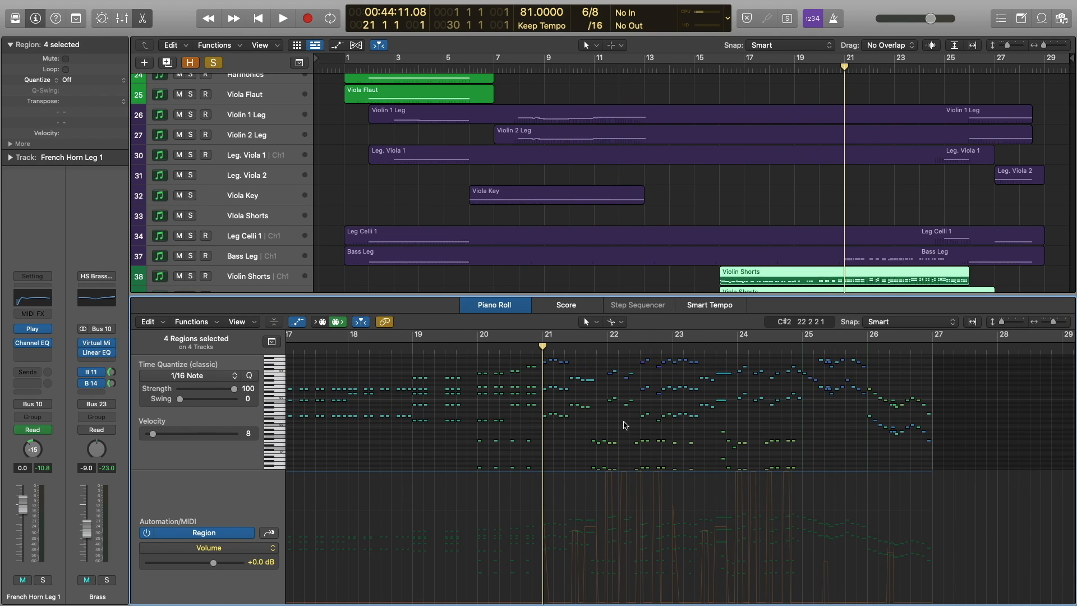
scroll(622, 425, "up", 2)
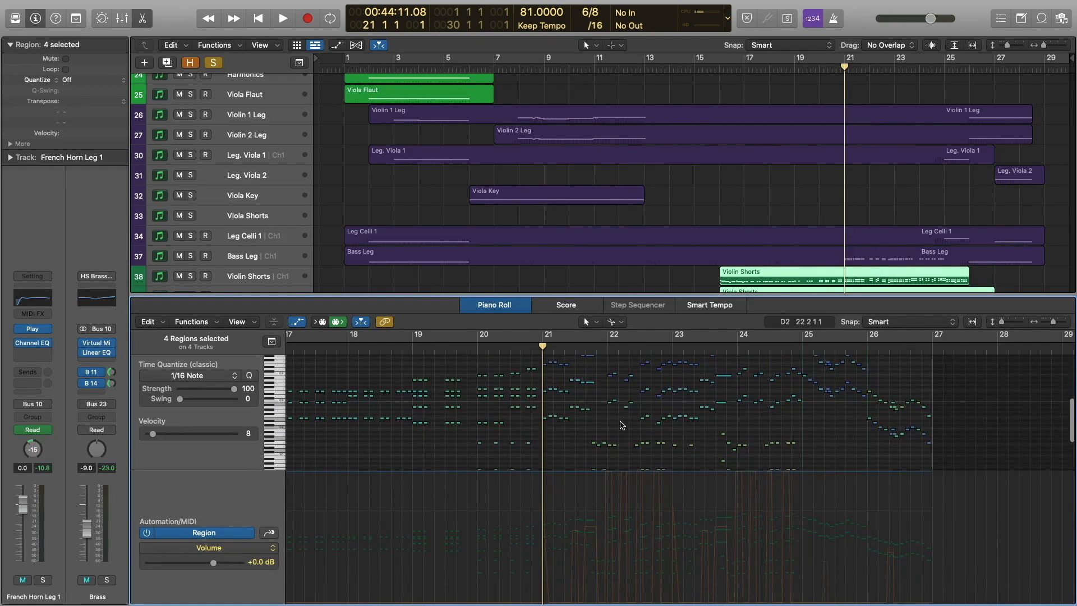
- Play the string section from position 21 1 1, following the notes in the piano roll, and stop playback at bar 25
key("space")
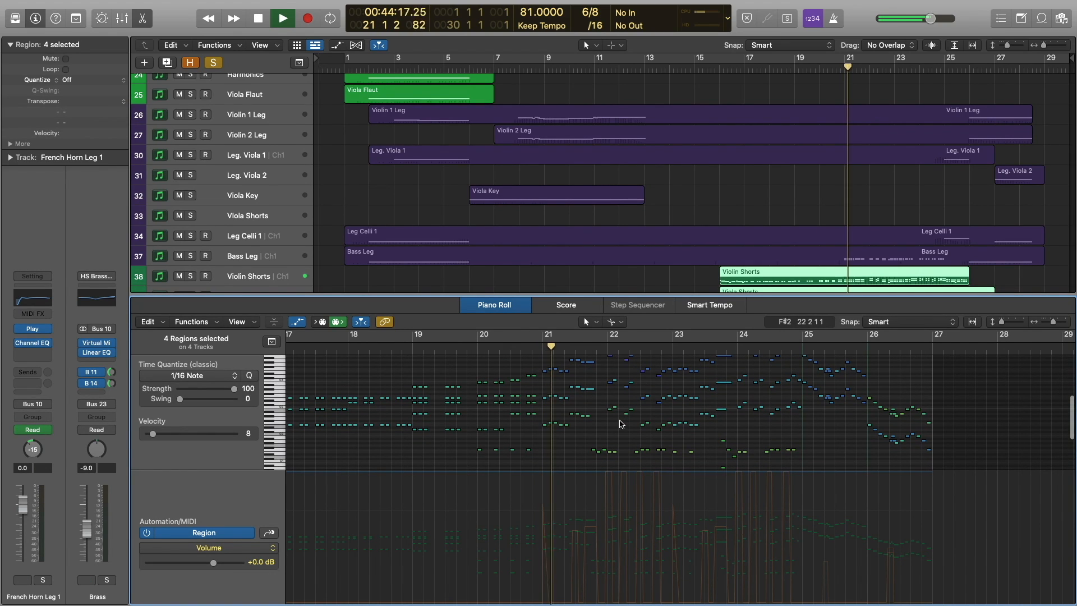
scroll(623, 424, "down", 2)
scroll(627, 424, "up", 2)
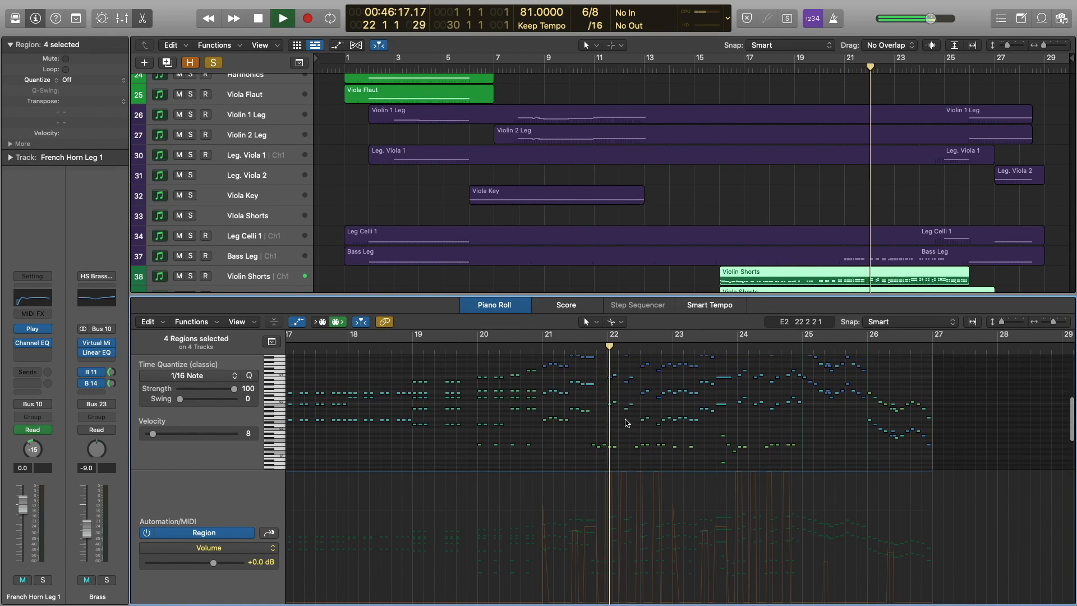
scroll(627, 423, "up", 1)
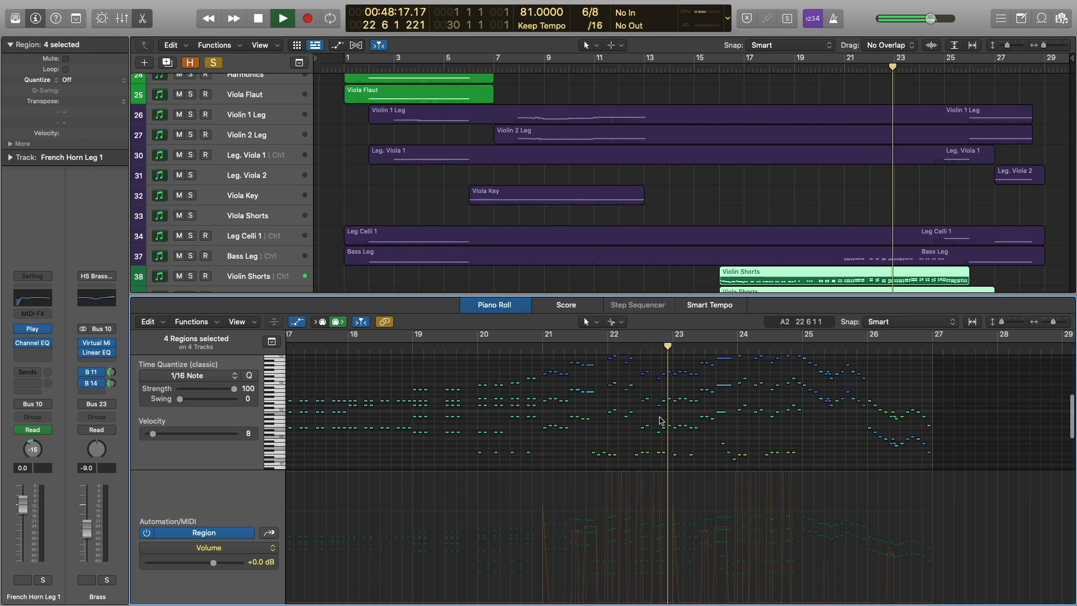
scroll(628, 424, "down", 2)
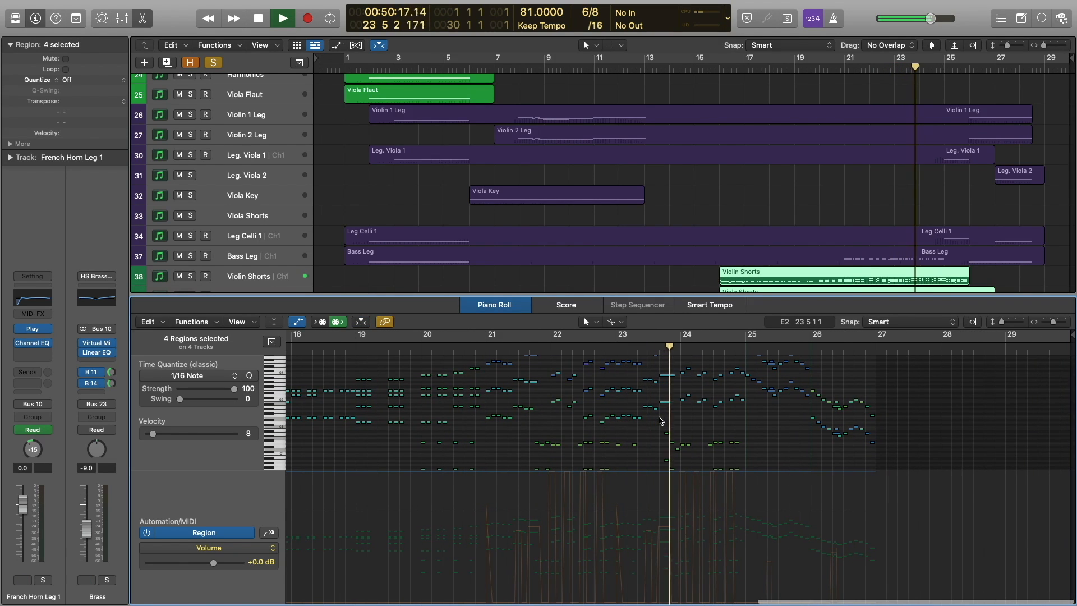
scroll(660, 421, "up", 2)
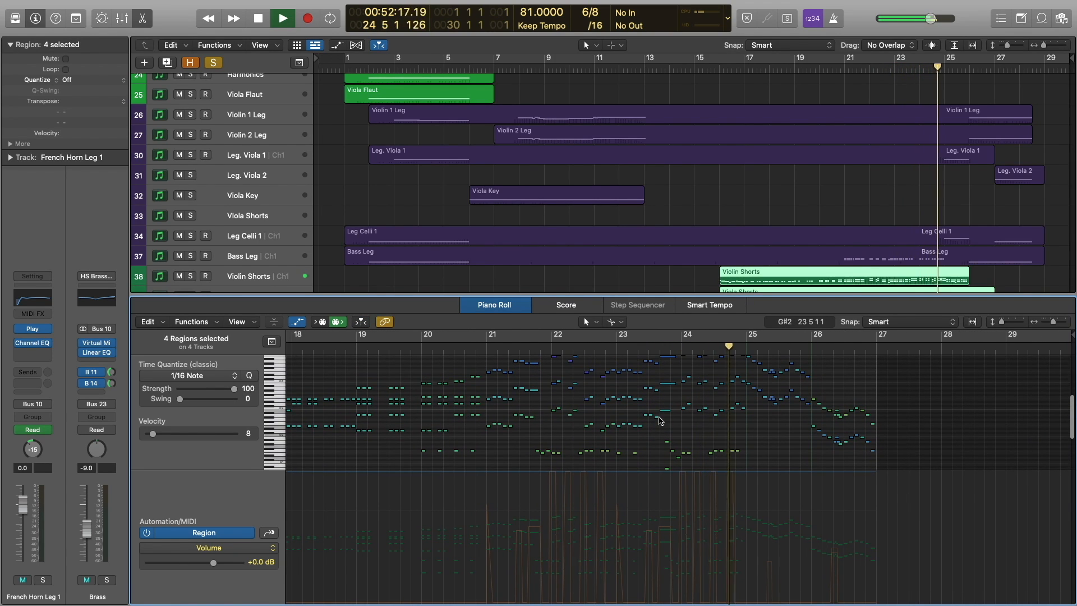
key("space")
- Review the legato and short string regions around bar 25 and select the upper descending short-string notes in bar 25 in the piano roll
scroll(942, 173, "down", 1)
scroll(943, 172, "down", 1)
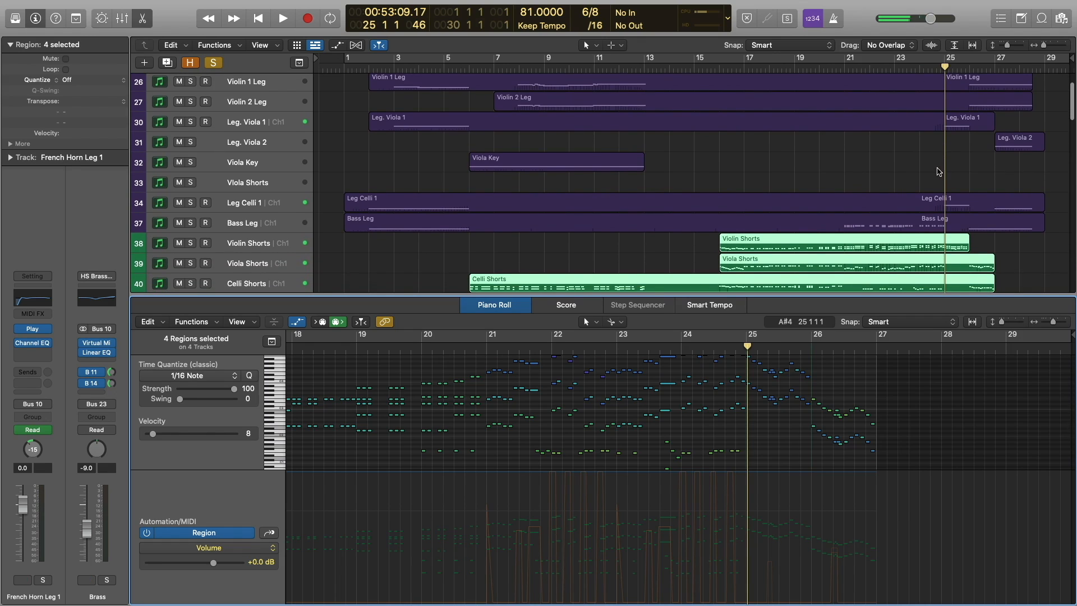
scroll(938, 171, "up", 1)
scroll(939, 171, "right", 2)
scroll(962, 184, "down", 2)
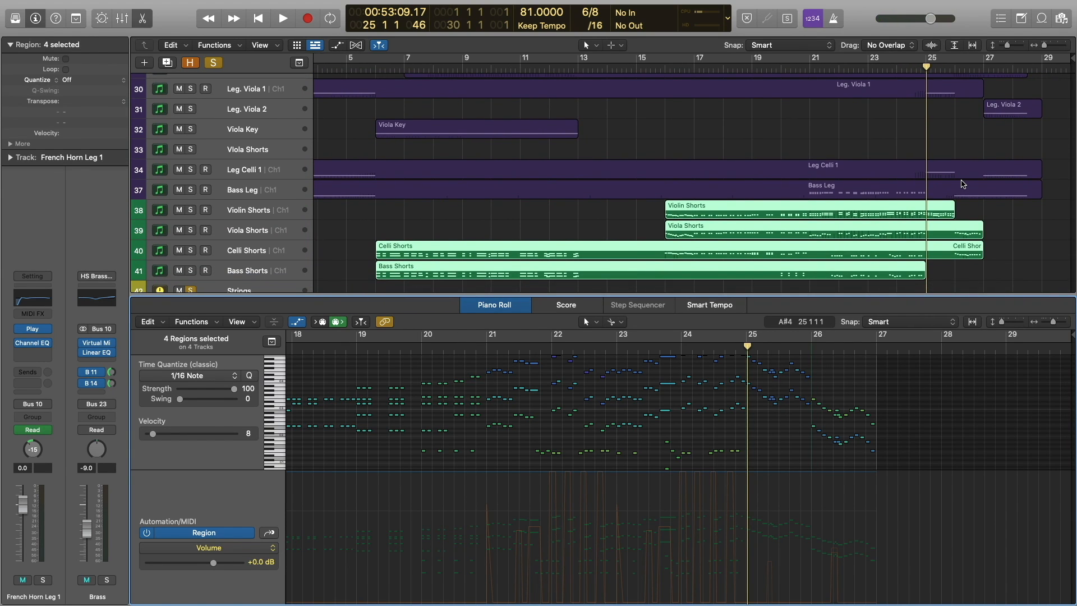
scroll(962, 184, "up", 2)
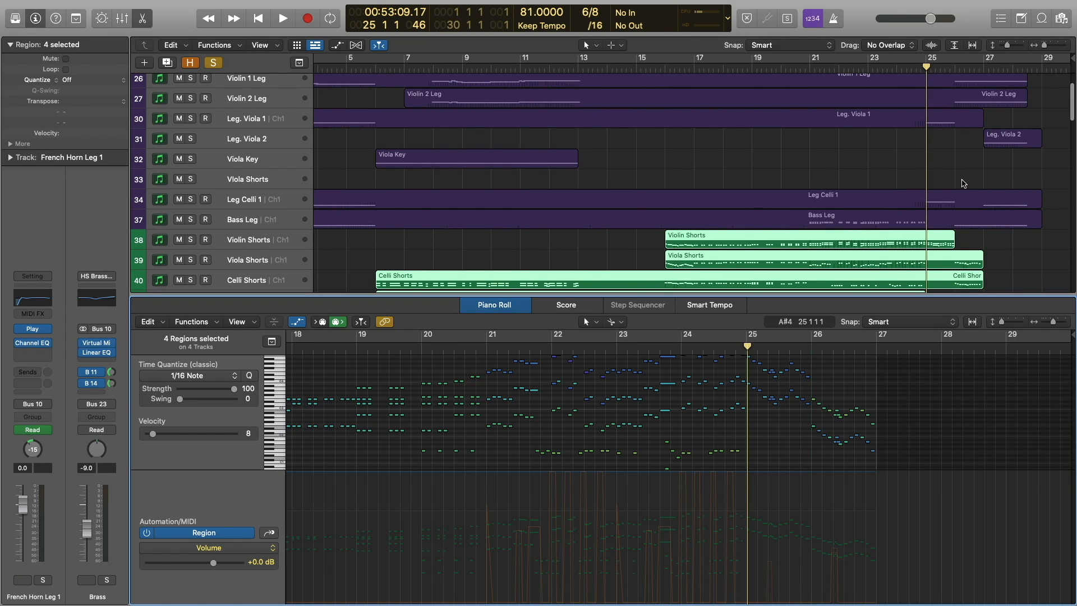
scroll(805, 404, "up", 2)
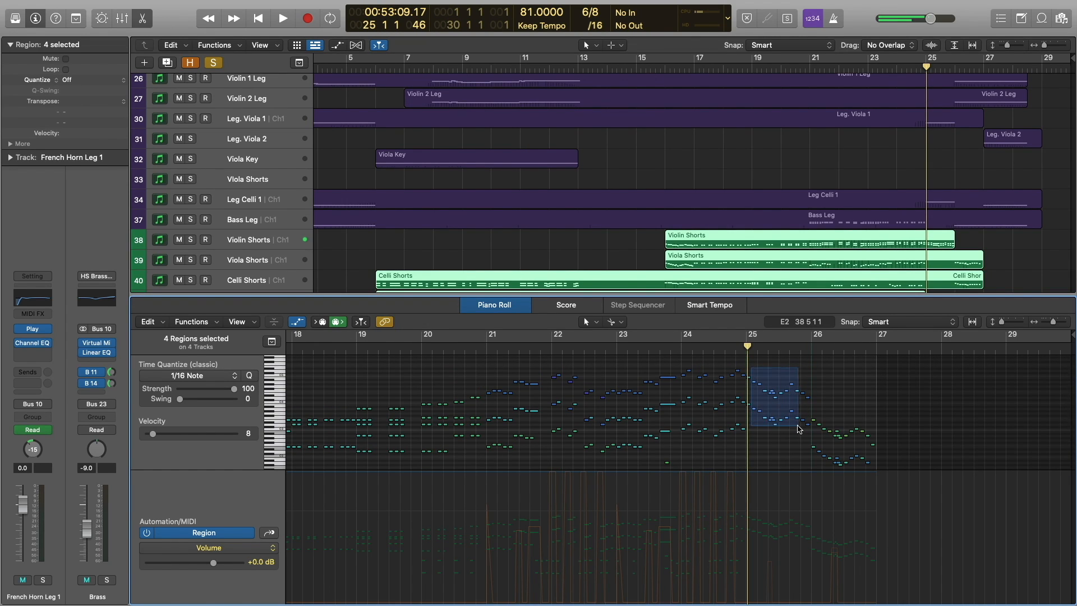
left_click_drag(751, 368, 806, 427)
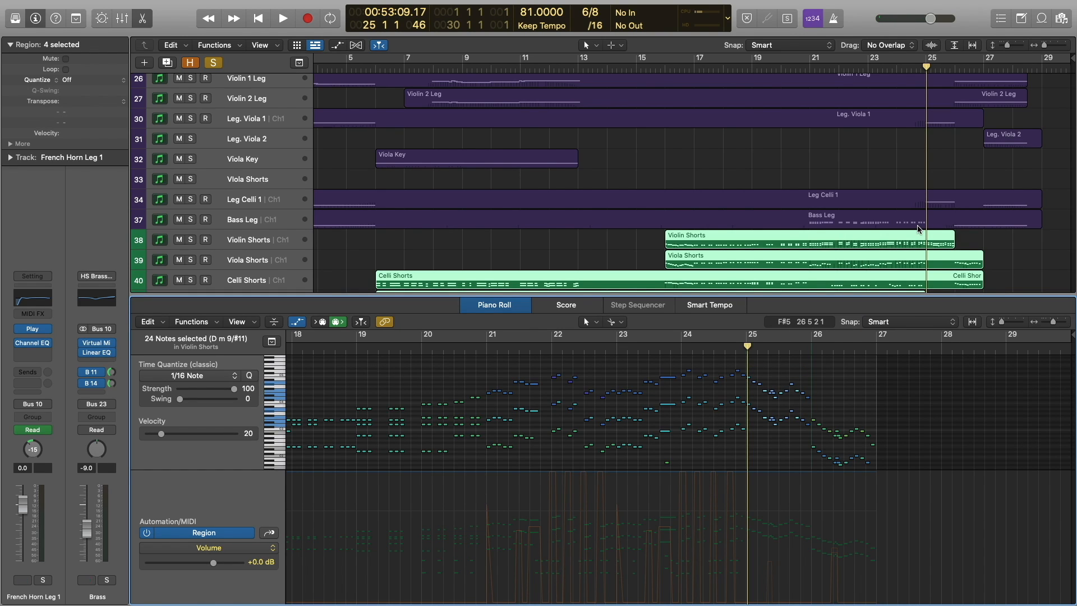
scroll(936, 230, "down", 3)
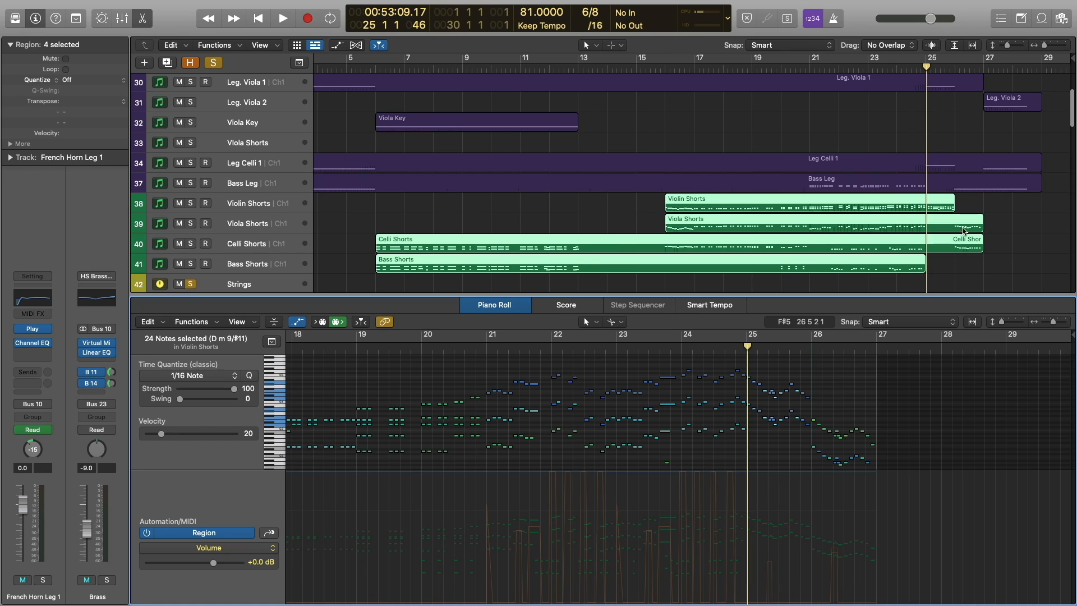
- Review the short-string and legato regions around bars 25 and 26, placing the playhead at bar 26 and then back at bar 25
scroll(964, 230, "up", 2)
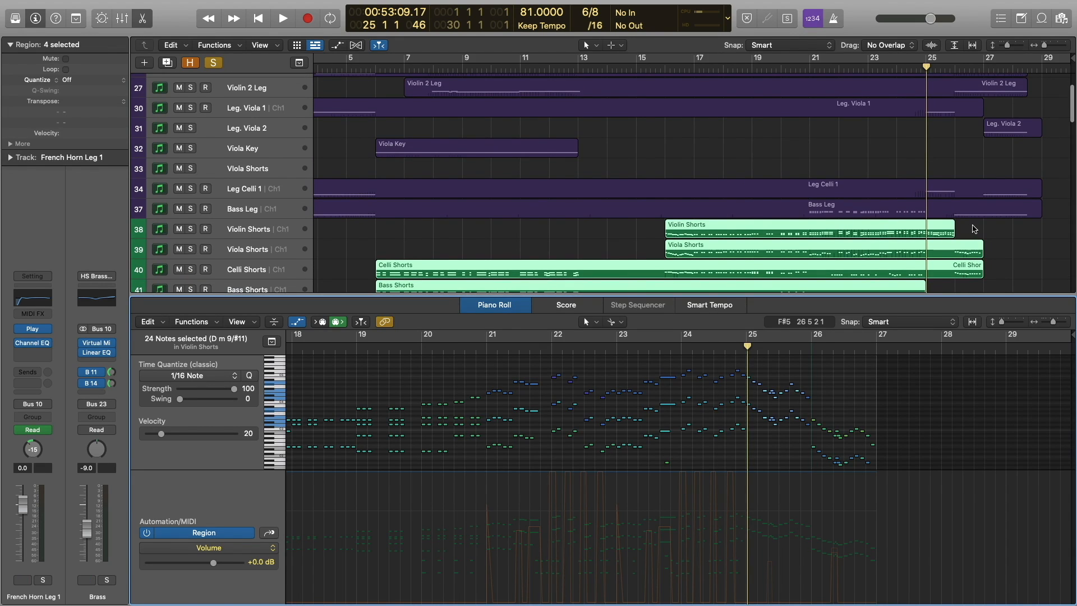
scroll(976, 230, "down", 2)
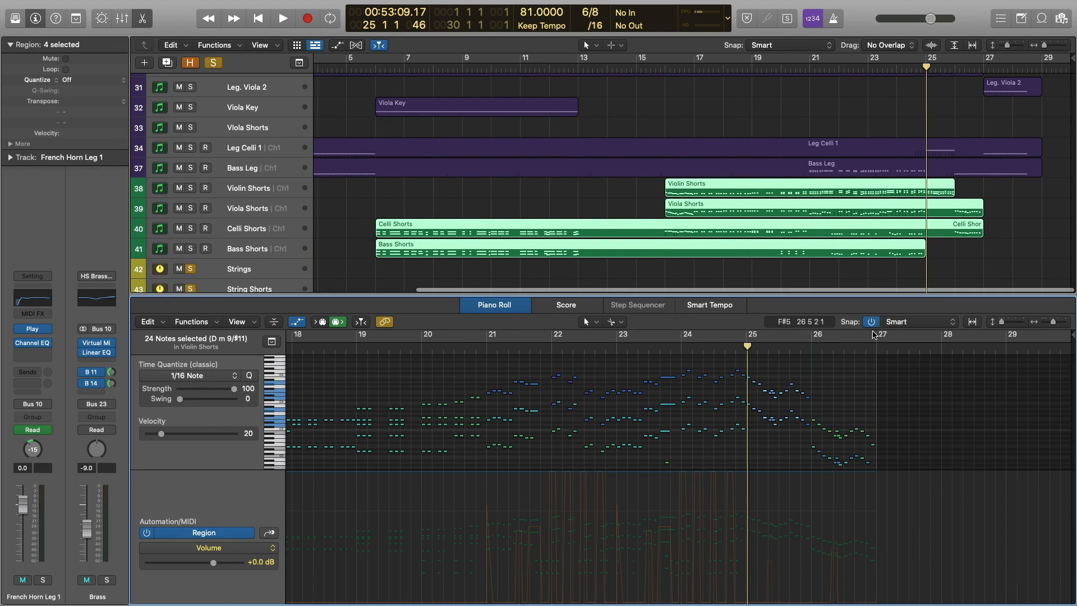
left_click(811, 337)
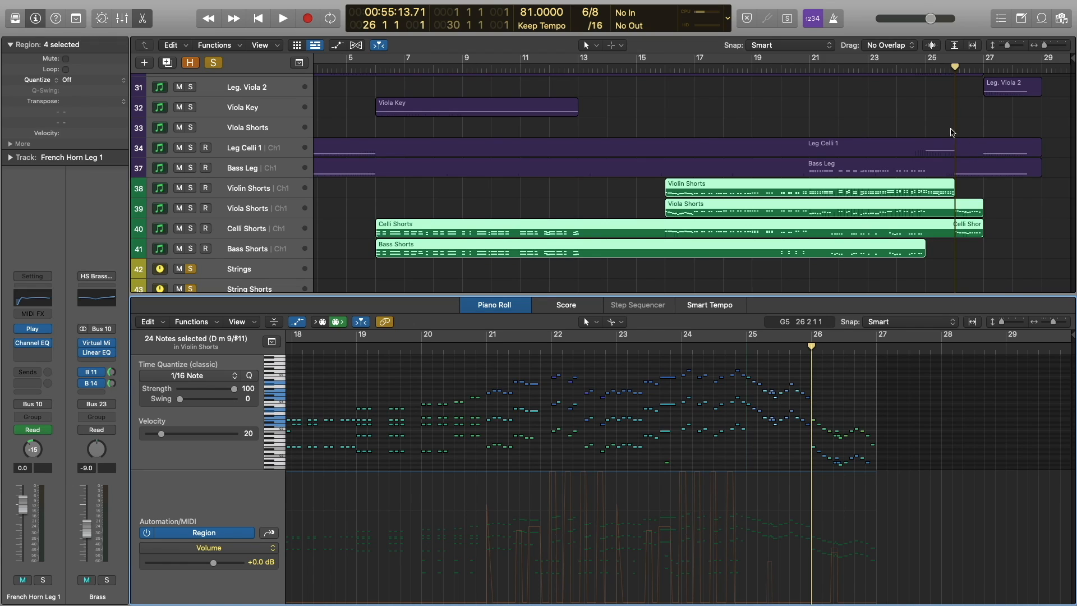
key("comma")
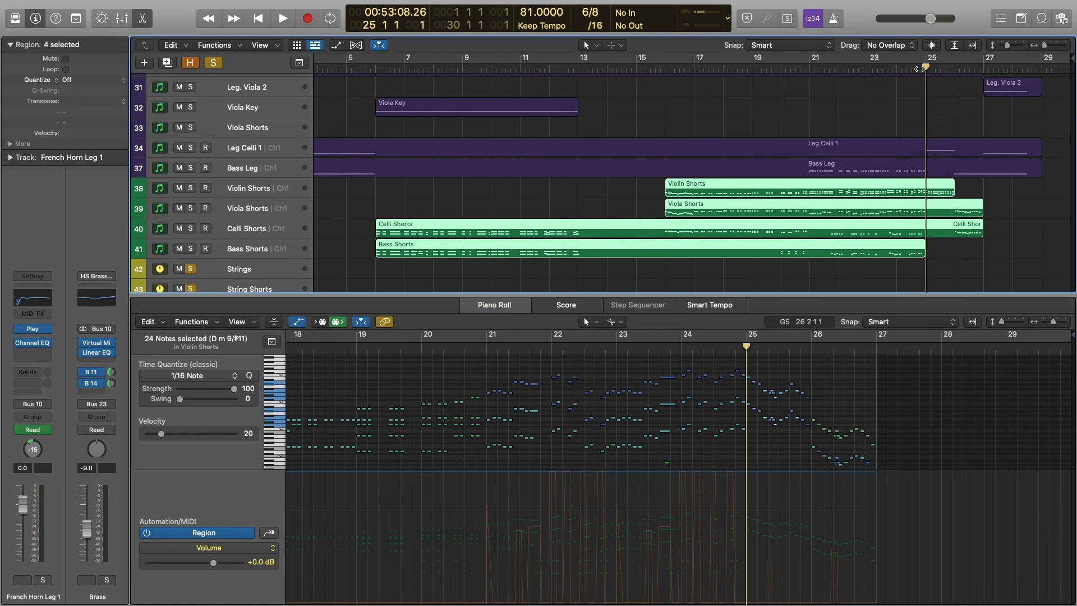
- Add the Leg Celli 1, Bass Leg, Leg. Viola 2, Leg. Viola 1, Violin 2 Leg and Violin 1 Leg regions to the short-string selection
scroll(980, 168, "up", 2)
left_click(976, 186, "shift")
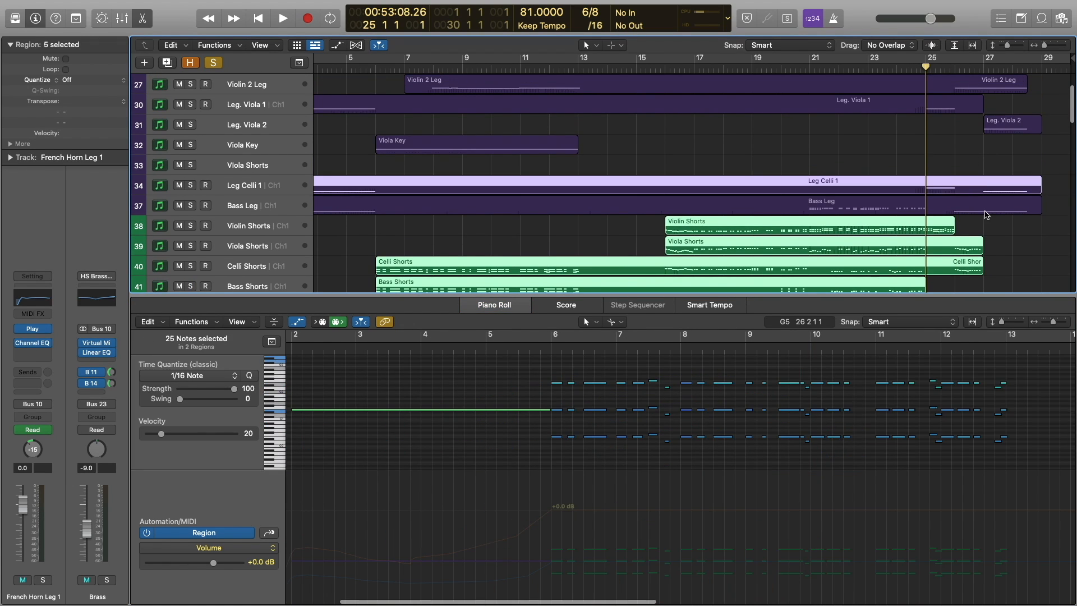
left_click(976, 205, "shift")
scroll(1000, 123, "up", 3)
left_click(1007, 180, "shift")
left_click(958, 165, "shift")
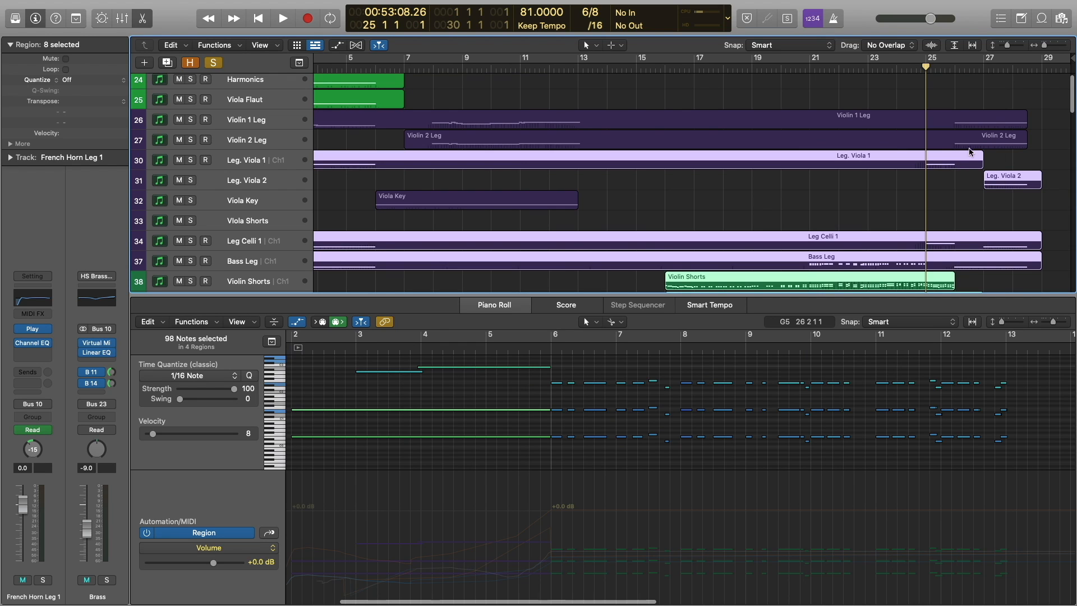
left_click(982, 142, "shift")
left_click(981, 123, "shift")
- Examine the combined legato and short-string notes in bars 2 to 13 in the piano roll and place the playhead at bar 6
scroll(650, 404, "up", 3)
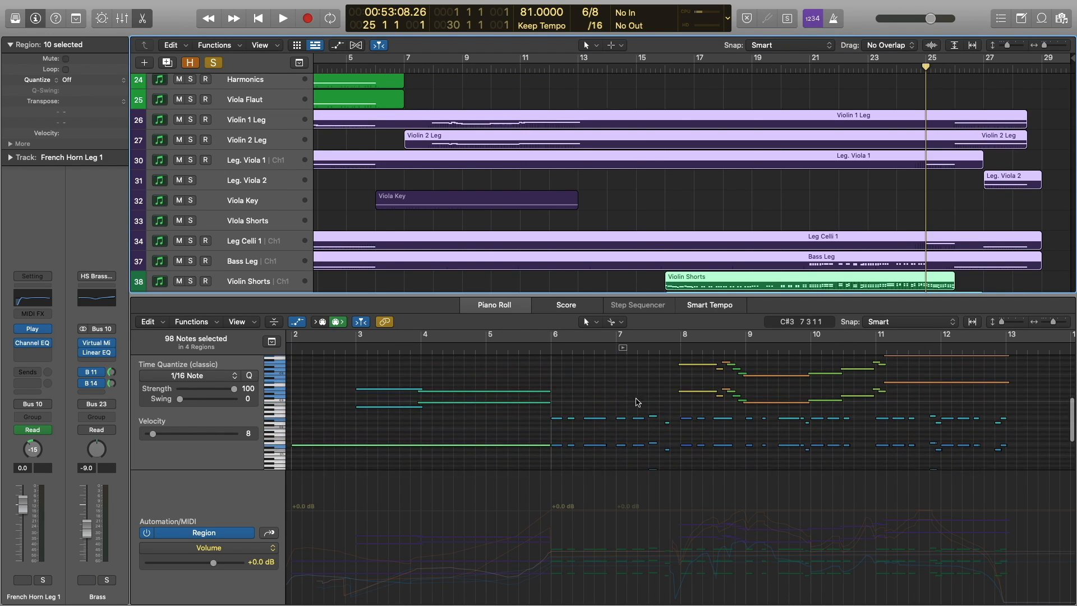
scroll(621, 404, "up", 5)
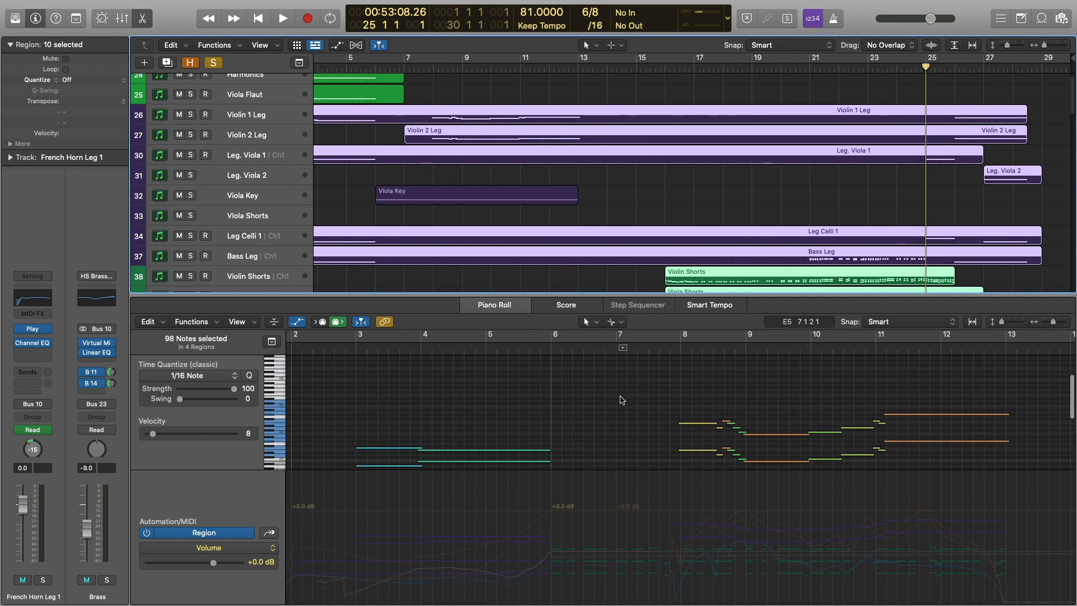
scroll(893, 190, "down", 3)
scroll(893, 190, "down", 1)
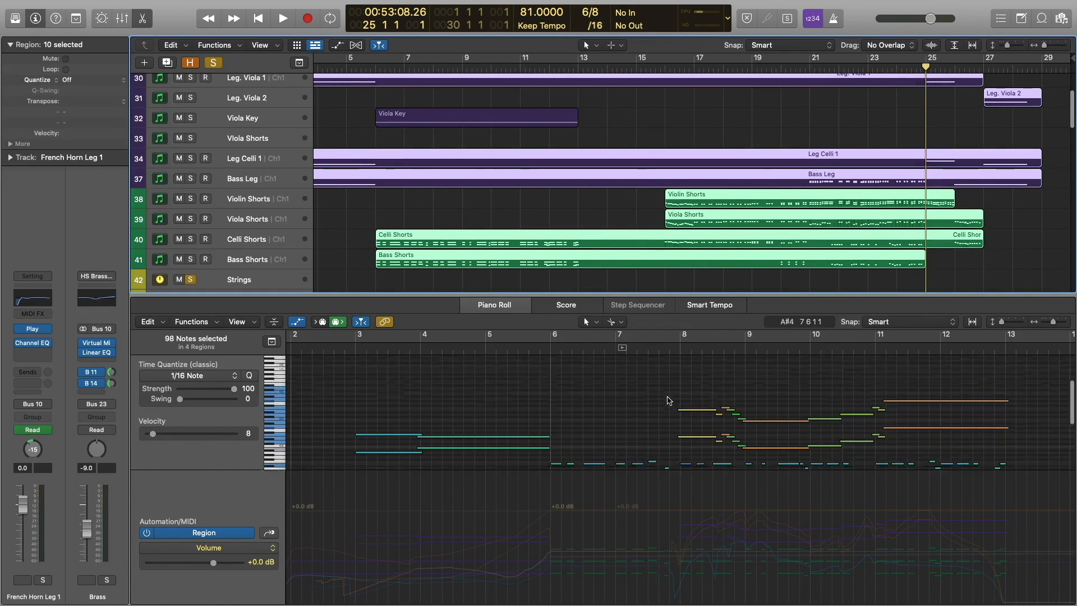
scroll(668, 404, "down", 2)
left_click(556, 344)
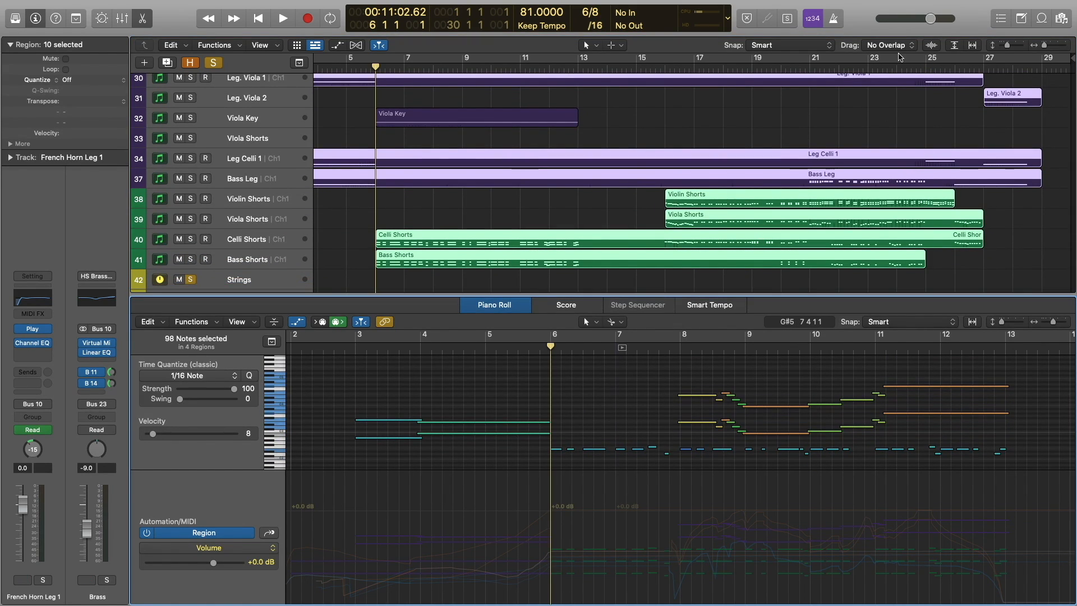
- Play the combined strings from position 25 1 1, following the notes in the piano roll, and stop playback in bar 28
left_click(924, 69)
scroll(846, 361, "right", 6)
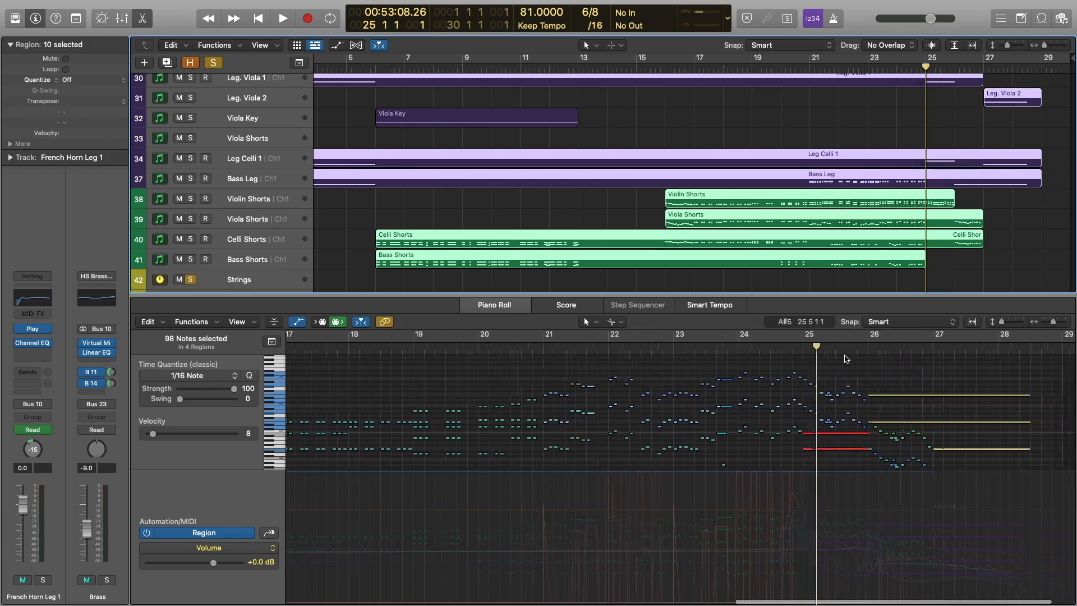
scroll(846, 360, "down", 2)
scroll(846, 361, "up", 1)
key("space")
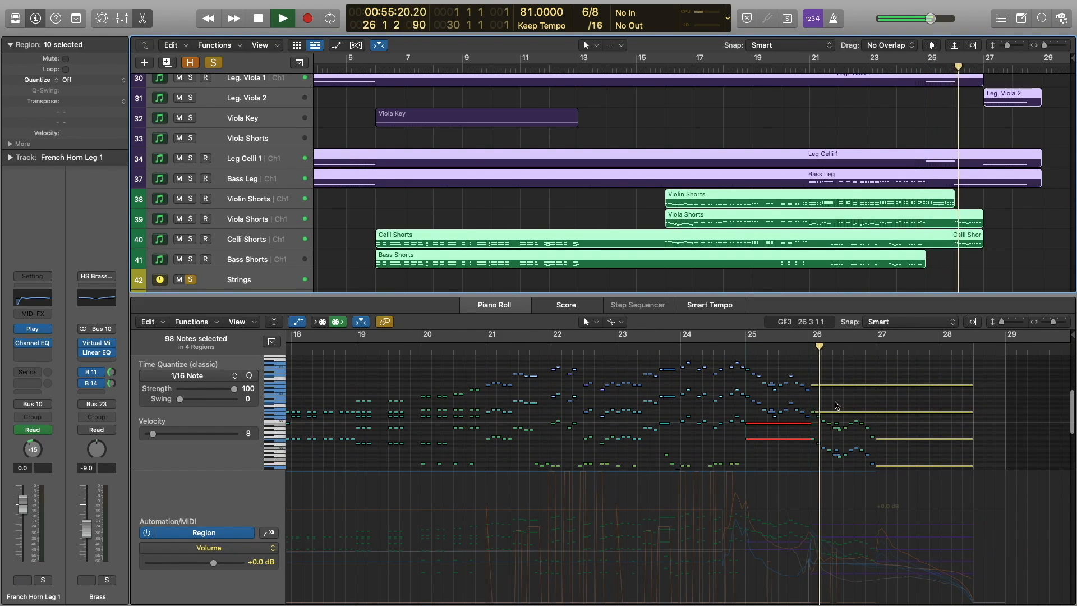
scroll(836, 405, "down", 4)
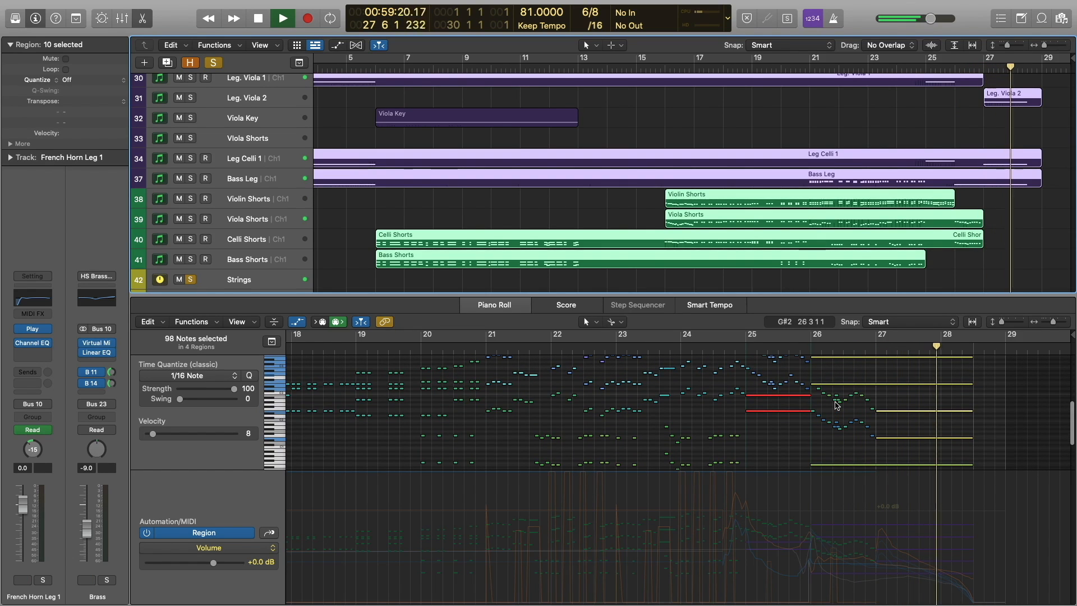
scroll(836, 405, "up", 4)
key("space")
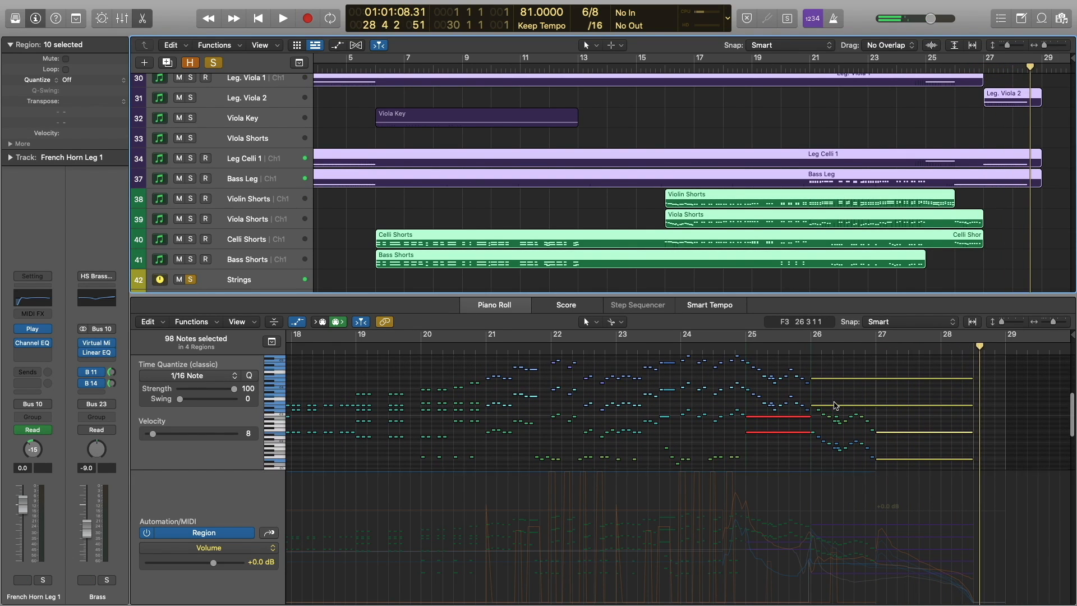
- Return the playhead to bar 25, examine the sustained and descending string notes, and select the upper held Violin 1 Leg note at bar 26
left_click(743, 353)
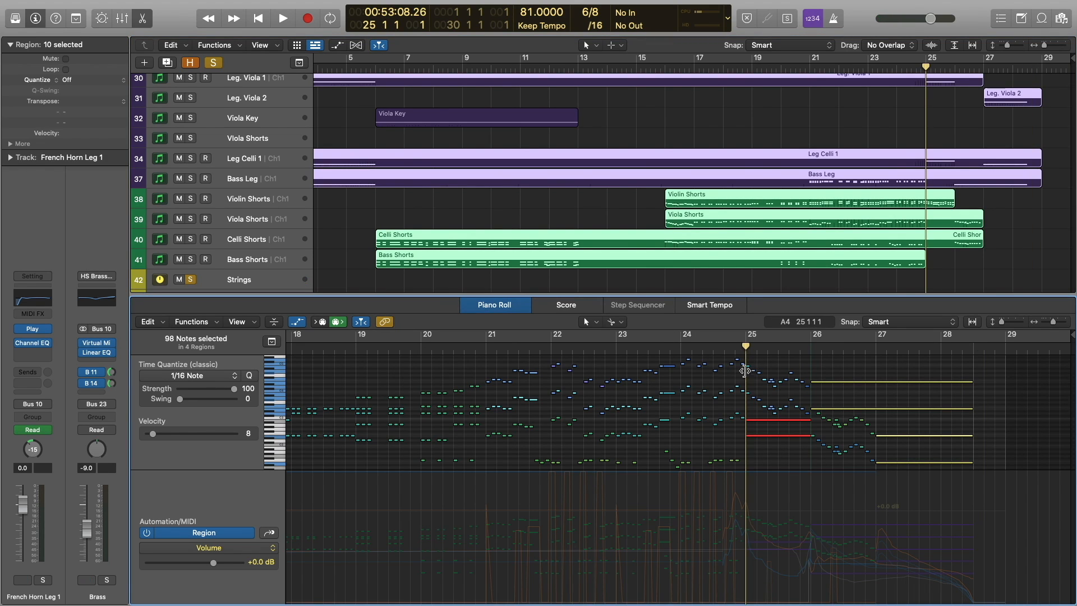
scroll(773, 413, "down", 4)
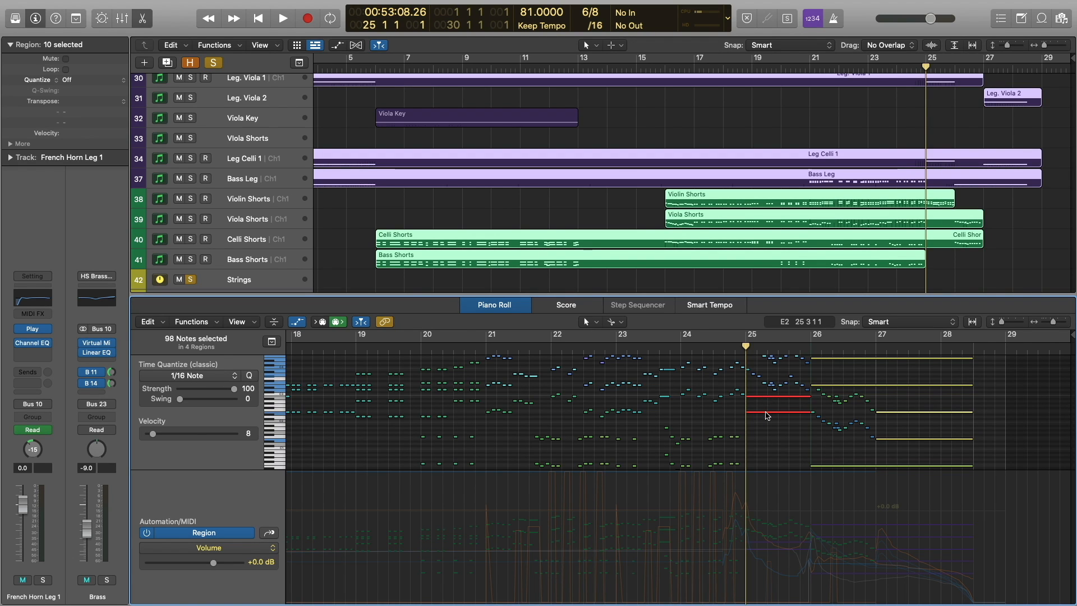
scroll(822, 396, "up", 2)
left_click(823, 375)
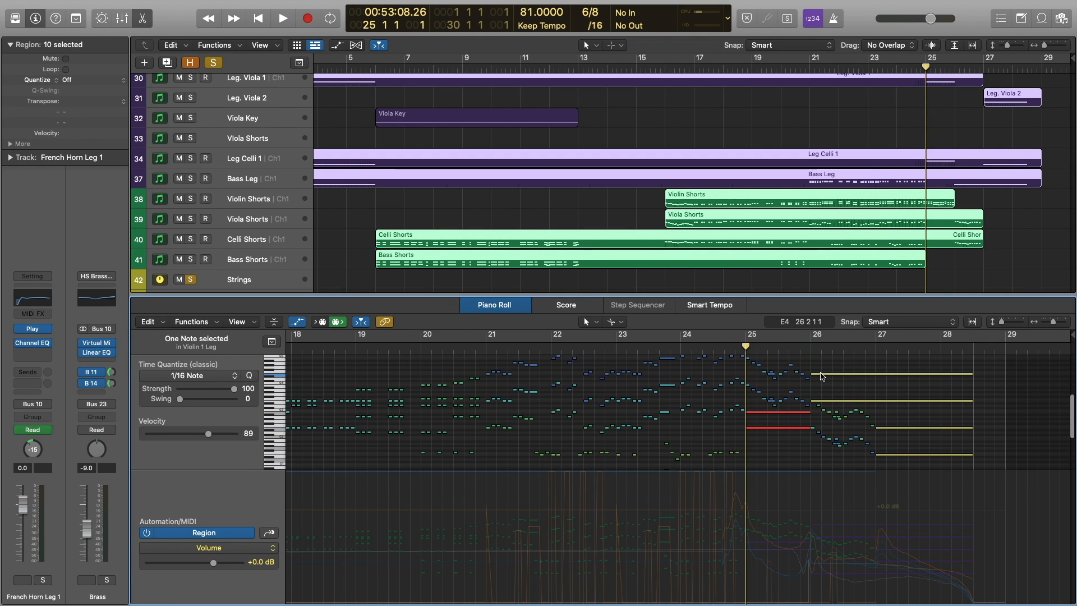
scroll(825, 370, "down", 5)
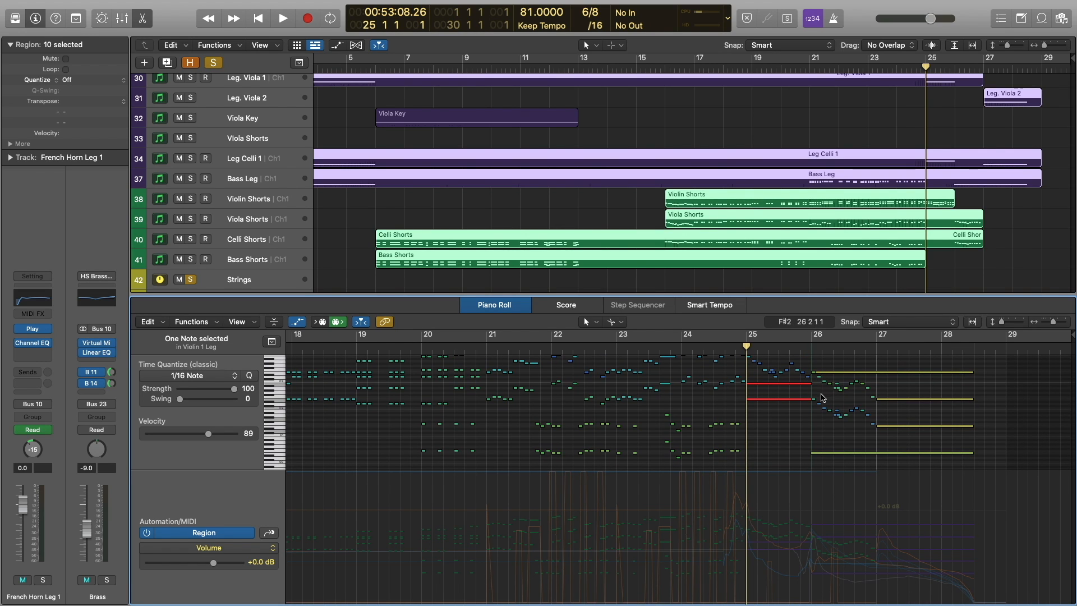
scroll(825, 432, "down", 3)
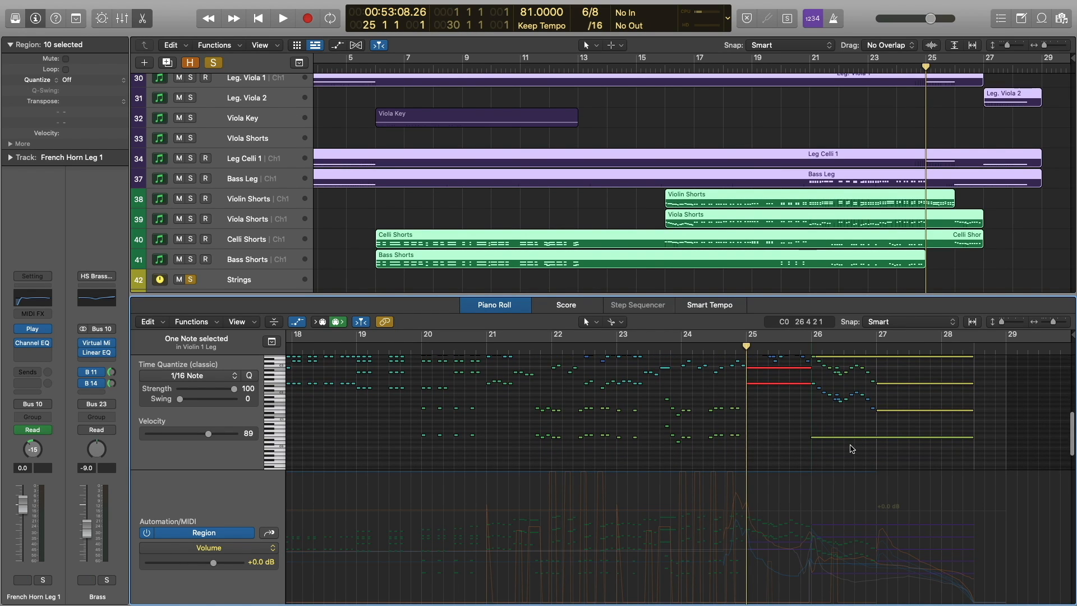
scroll(850, 449, "up", 2)
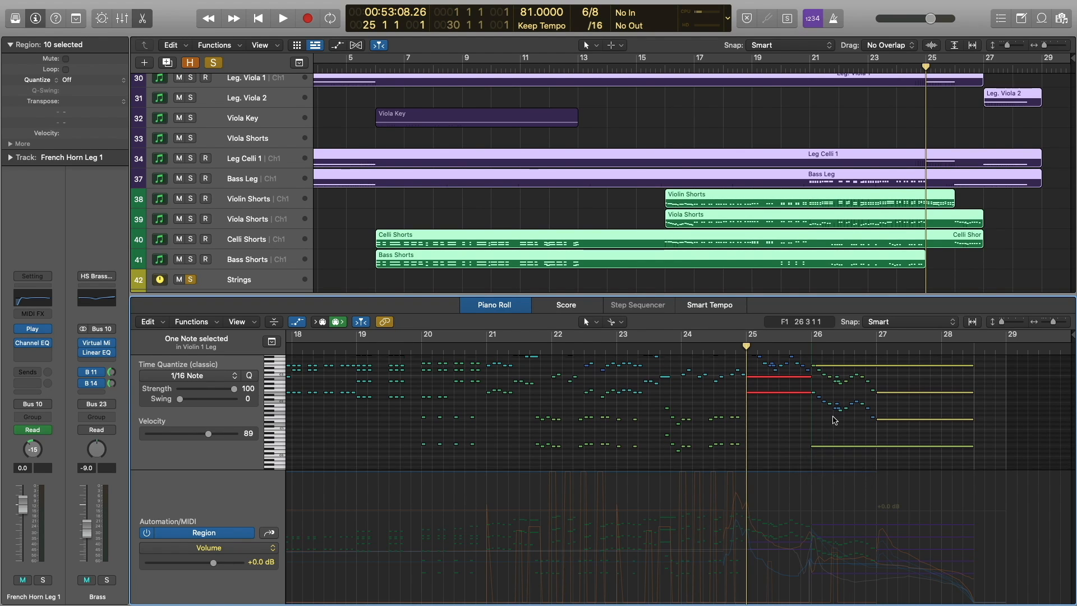
scroll(834, 420, "up", 8)
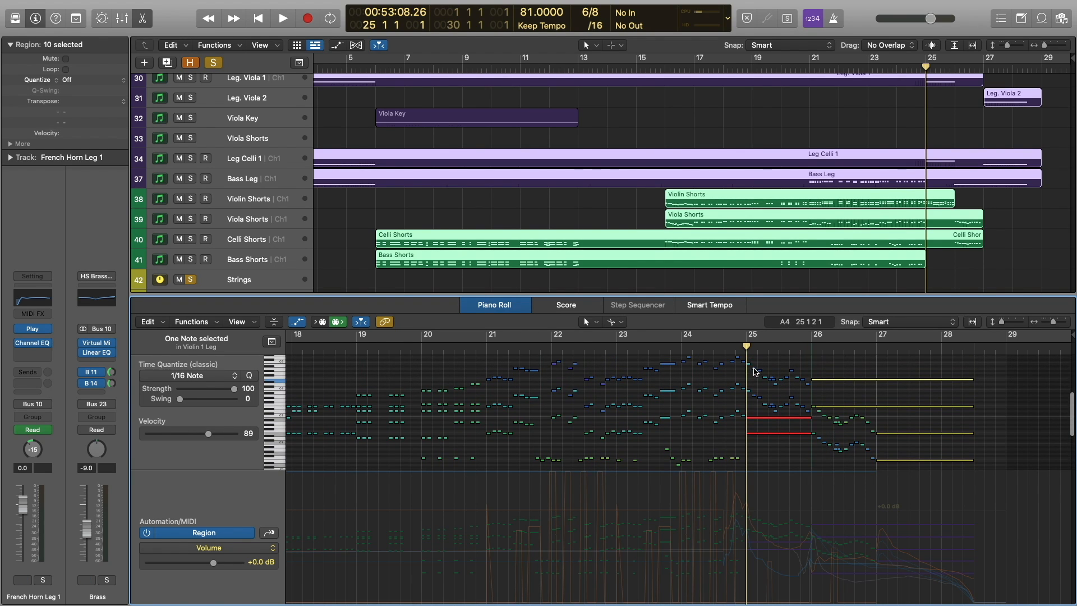
- Play the string ending from position 24 1 1, following the descending runs and held chords, and stop playback in bar 28
left_click(680, 351)
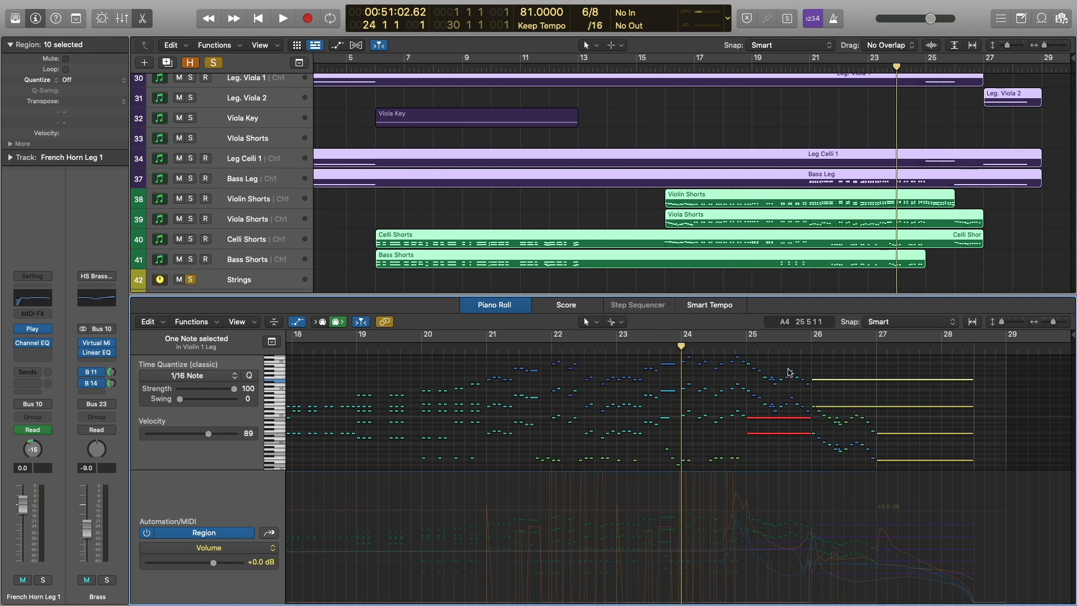
key("space")
scroll(804, 392, "down", 2)
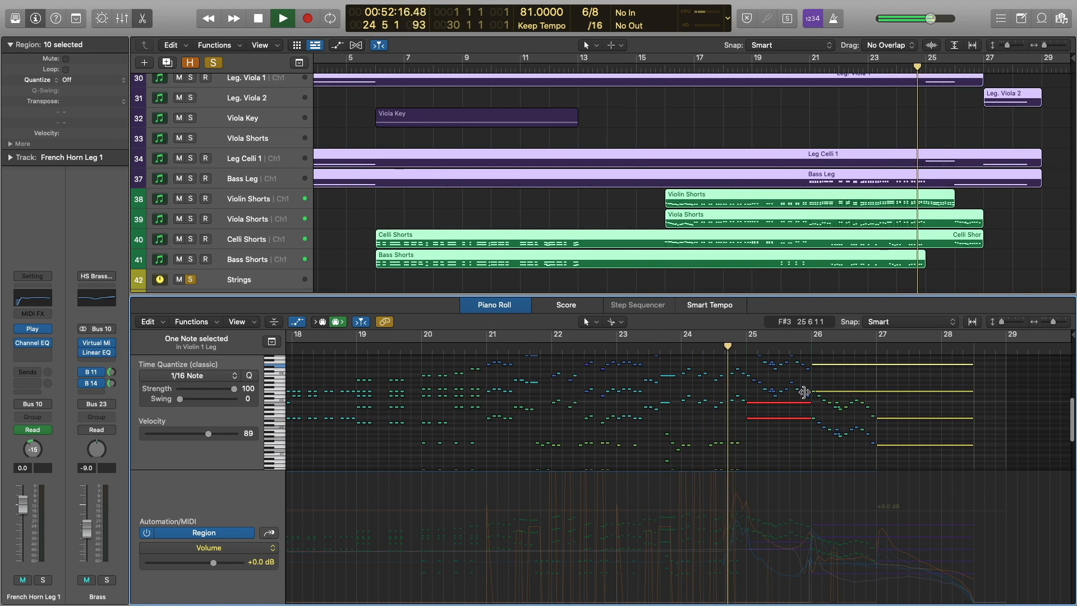
scroll(804, 392, "up", 2)
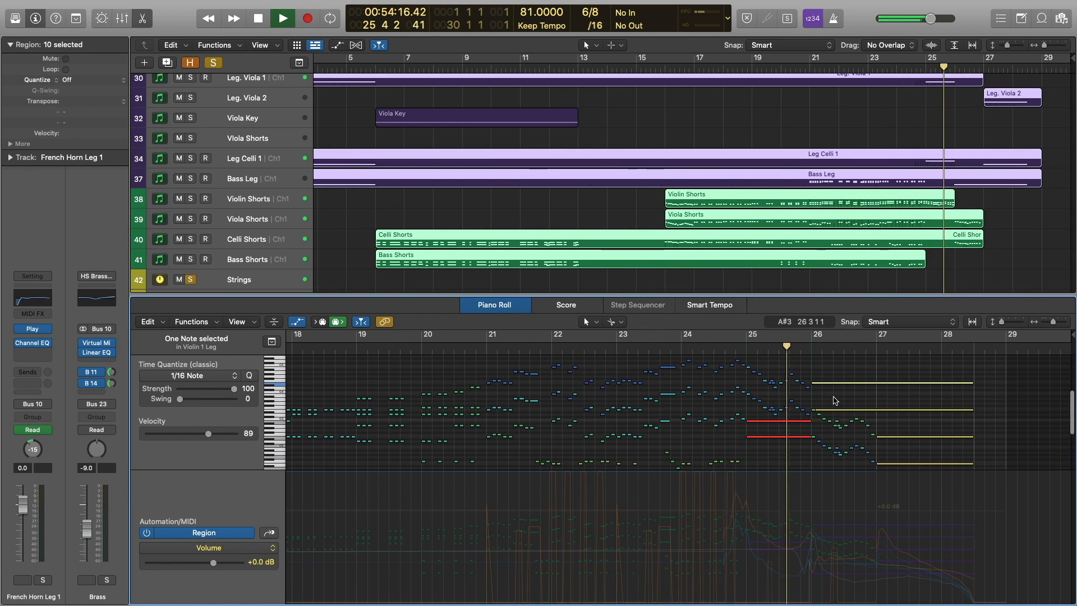
scroll(839, 400, "down", 3)
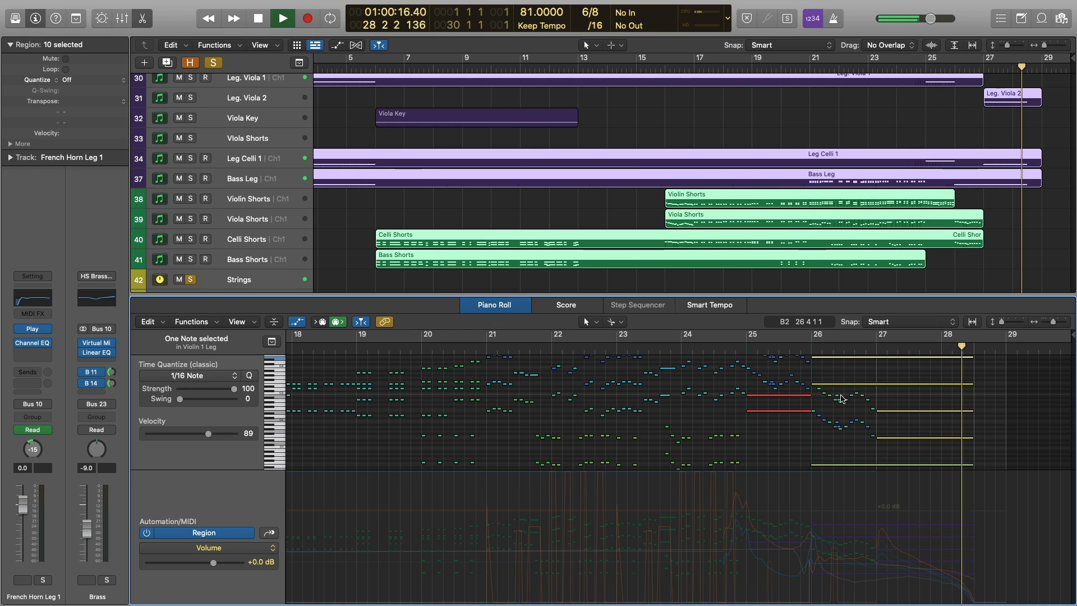
key("space")
- Review the tracks from the legato strings down to the solo instruments and set the playhead to position 21 1 1
scroll(735, 182, "up", 5)
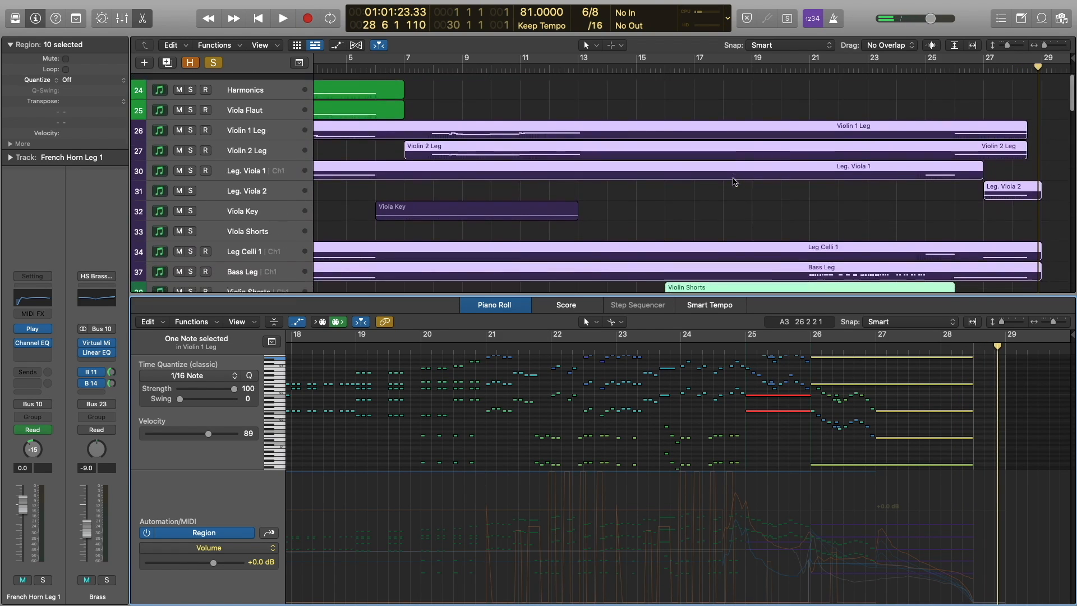
scroll(735, 182, "down", 8)
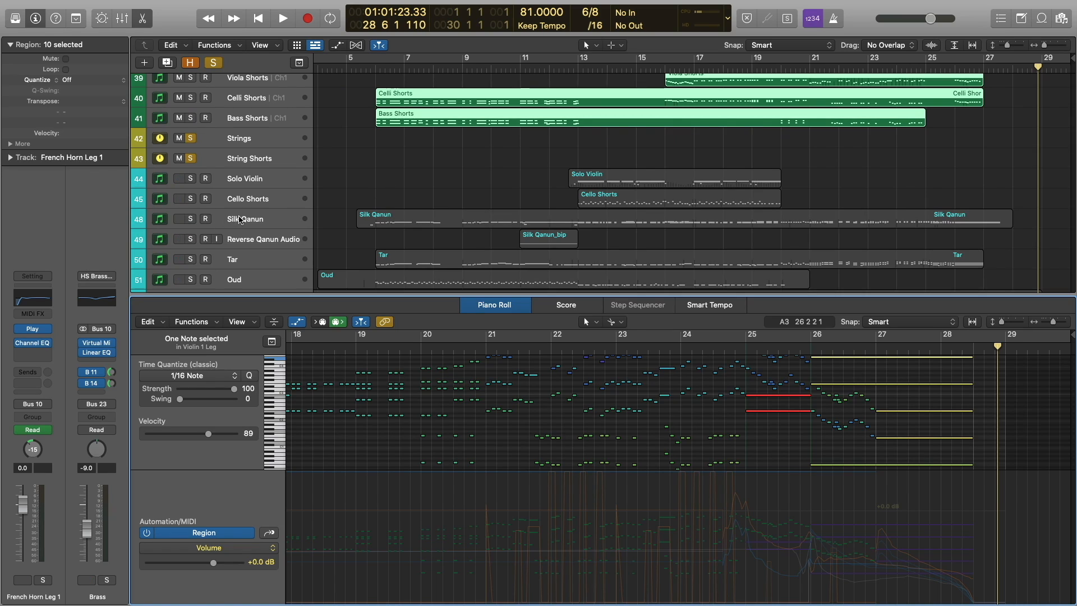
left_click(782, 69)
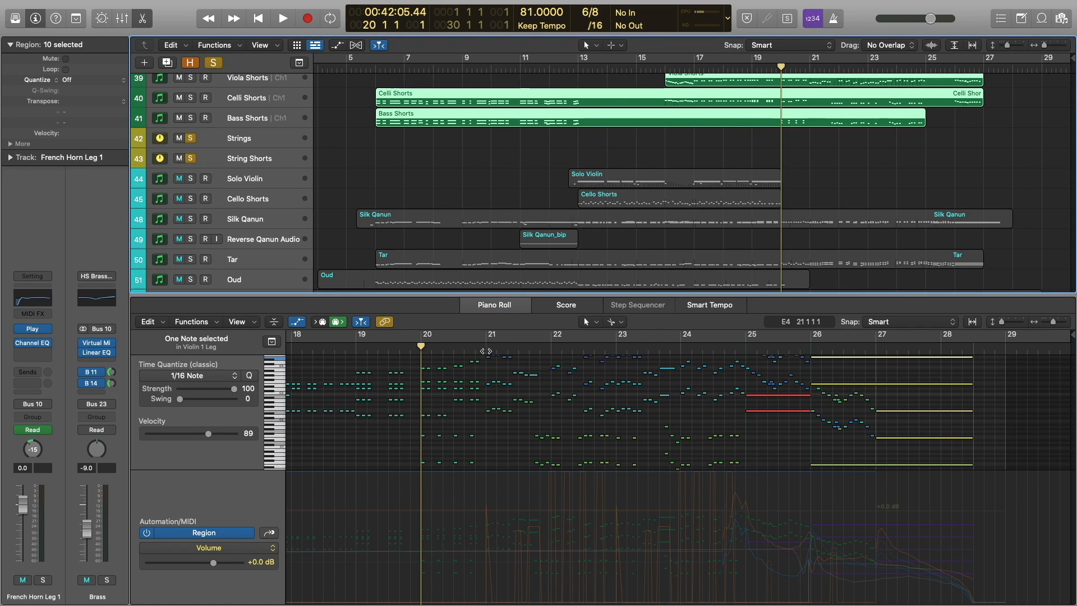
left_click(486, 352)
scroll(575, 157, "down", 2)
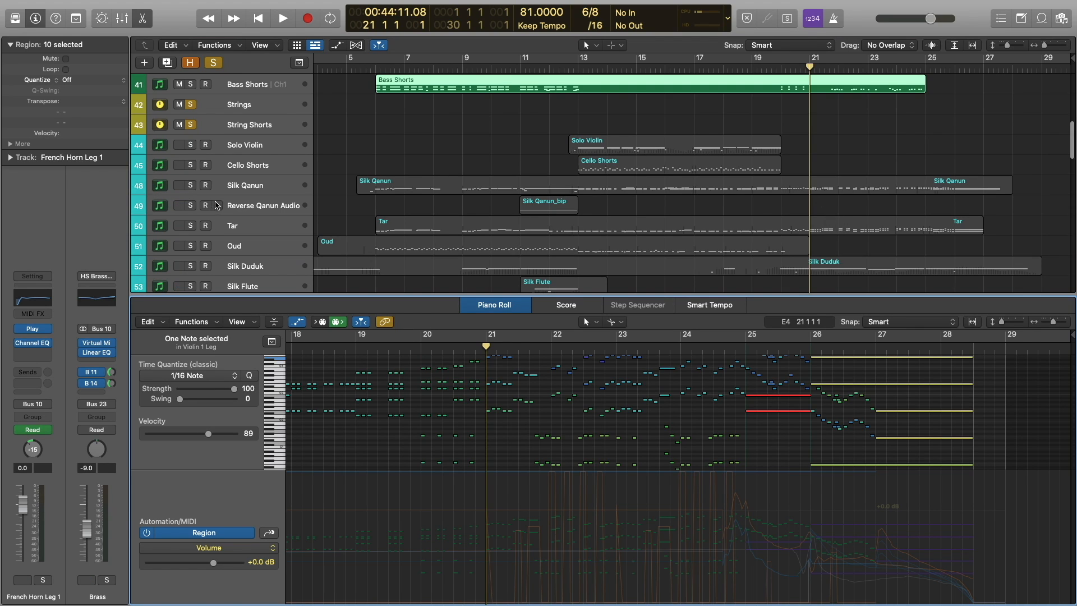
- Solo the Silk Qanun and Tar tracks along with the strings and show both of their regions together in the piano roll
left_click(191, 185)
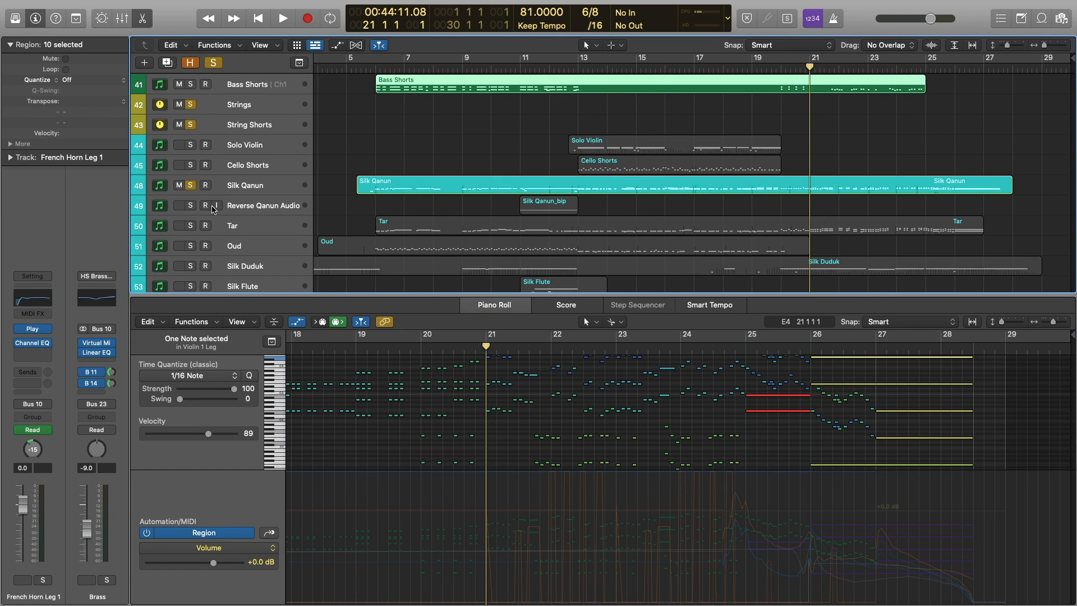
left_click(791, 190)
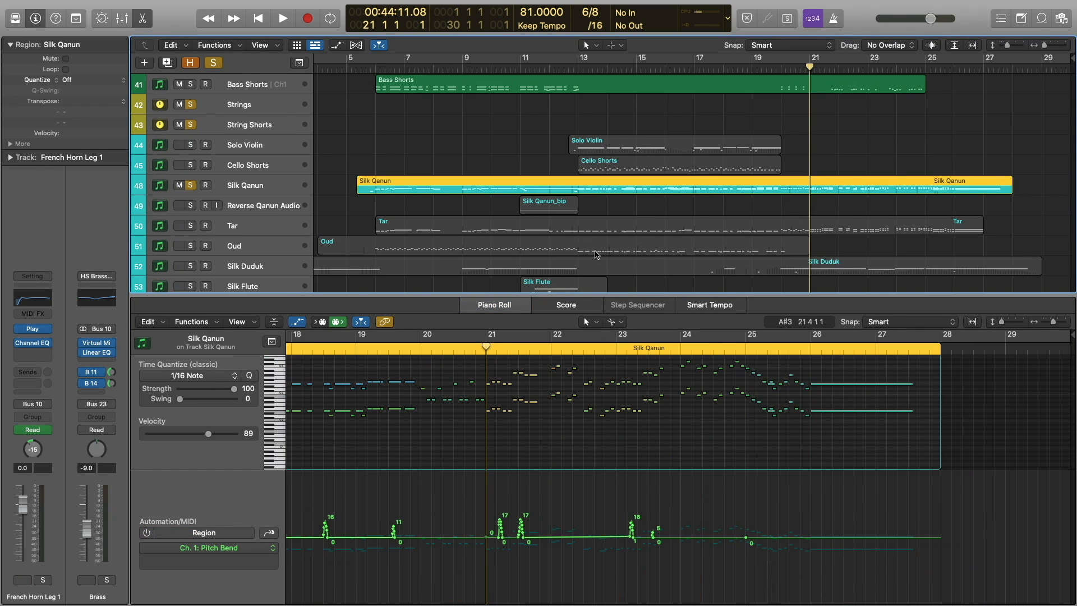
left_click(191, 226)
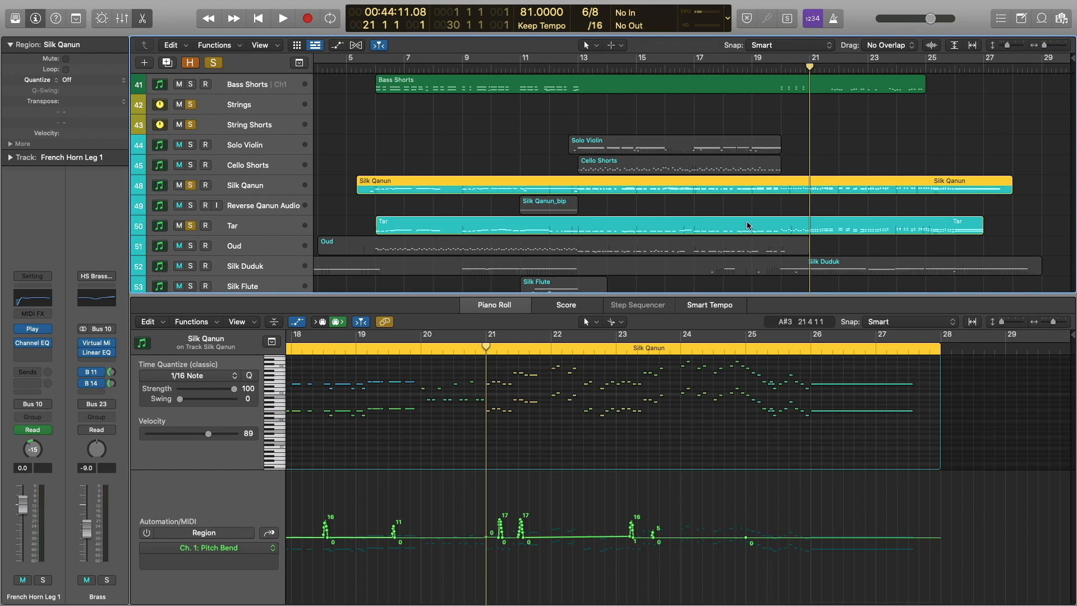
left_click(832, 227, "shift")
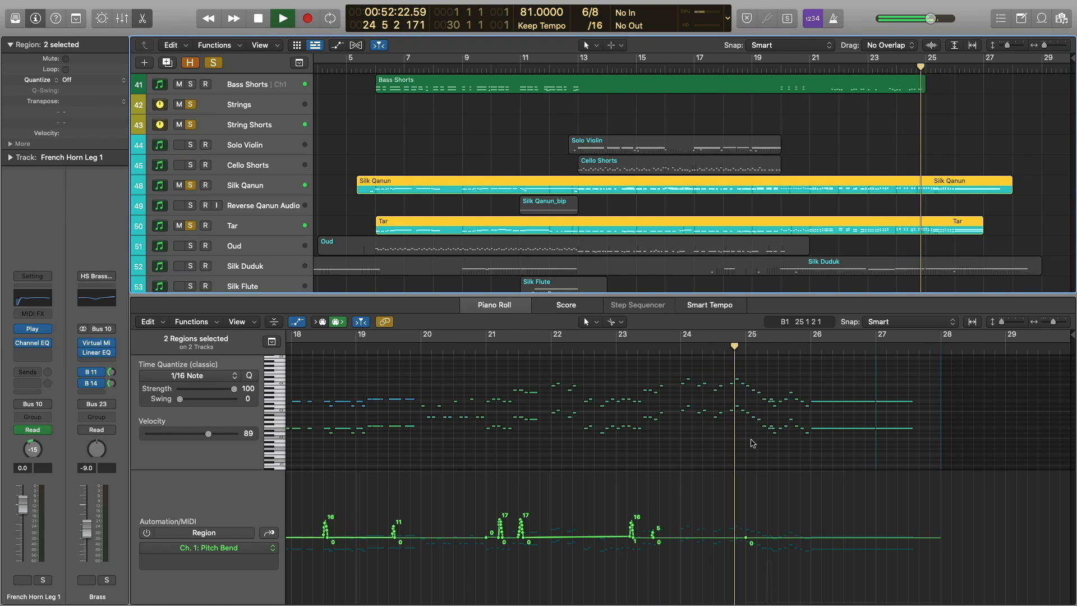
- Follow the strings, Silk Qanun and Tar playback into bar 28, stop it, and solo the Silk Duduk track as well
scroll(779, 441, "down", 1)
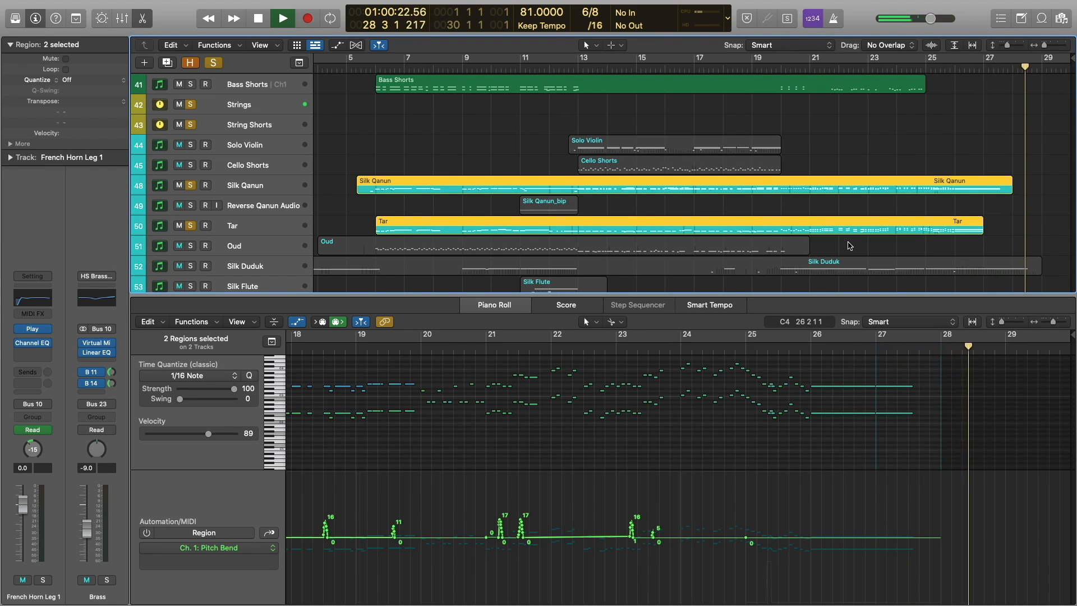
left_click(191, 268)
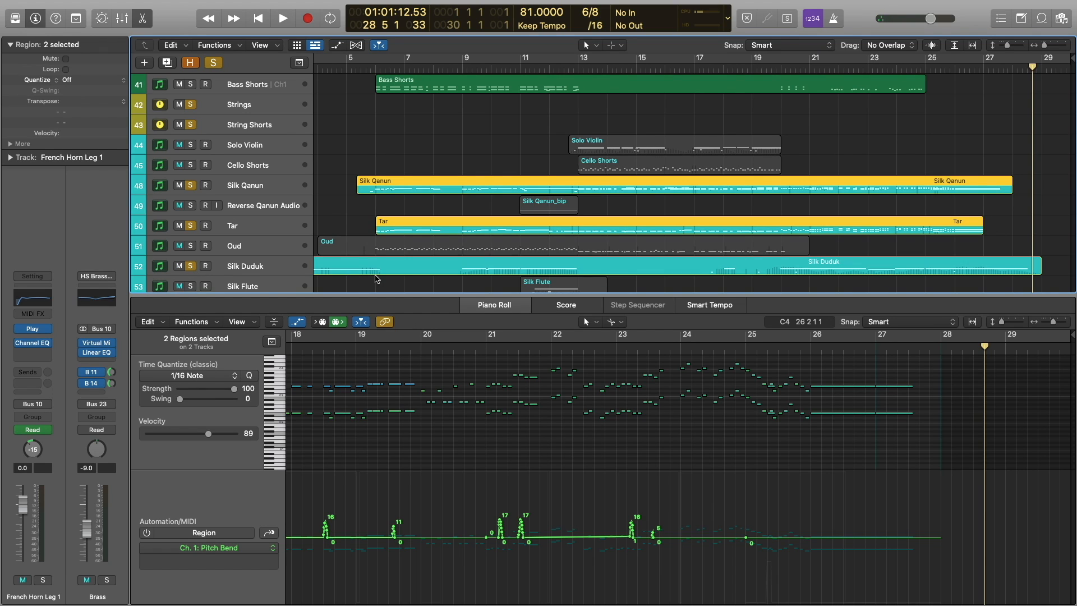
- Show the Silk Duduk region in the piano roll and start playback from around bar 20
left_click(808, 271)
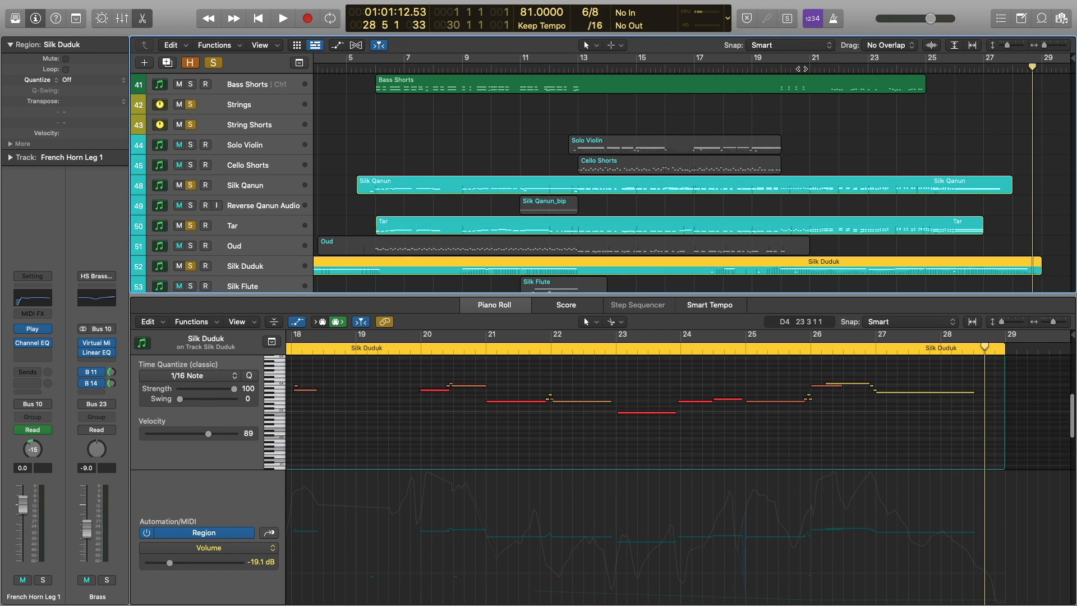
left_click(782, 67)
key("space")
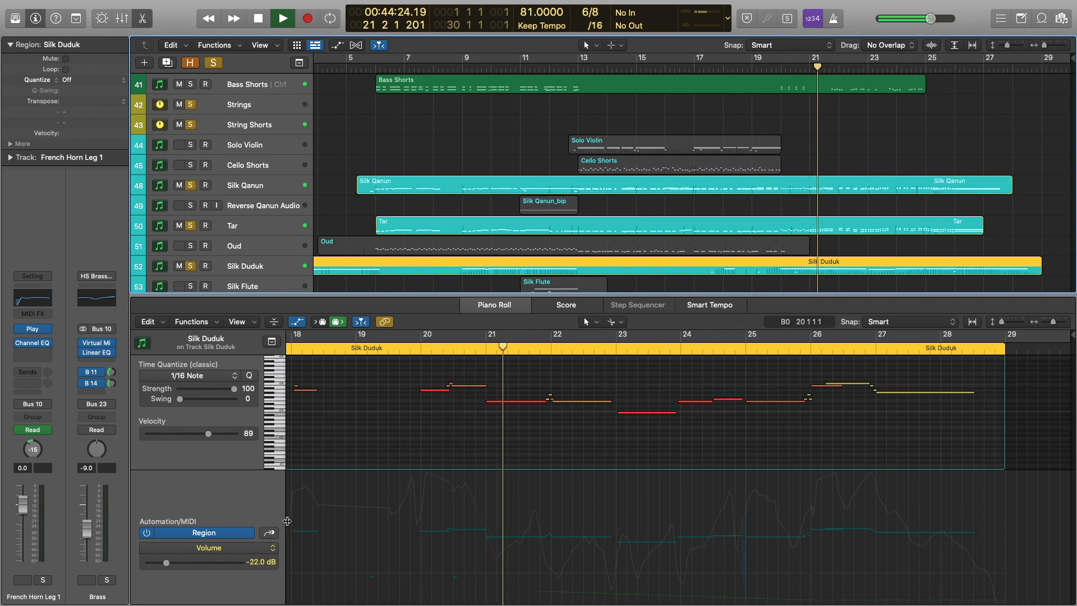
- Display the Silk Duduk's modulation and expression automation during playback, and stop in bar 28
left_click(271, 533)
left_click(270, 533)
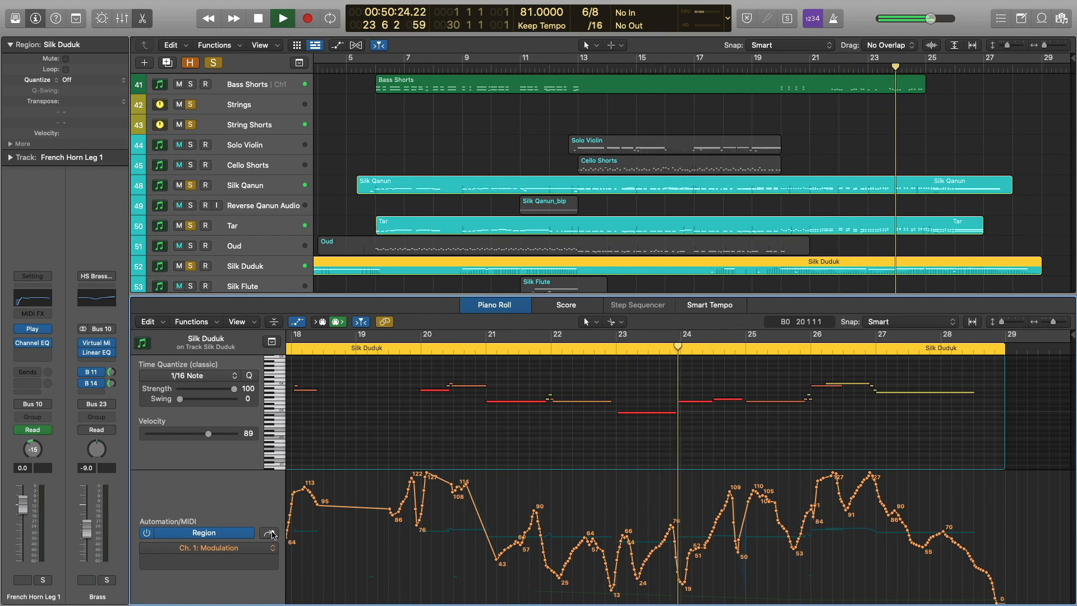
left_click(271, 533)
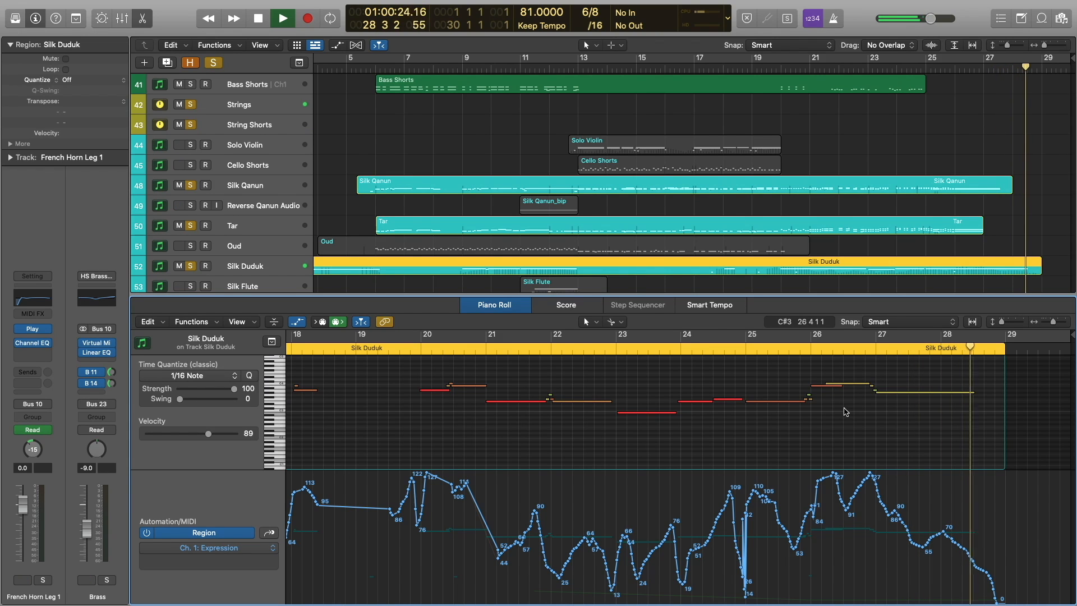
key("space")
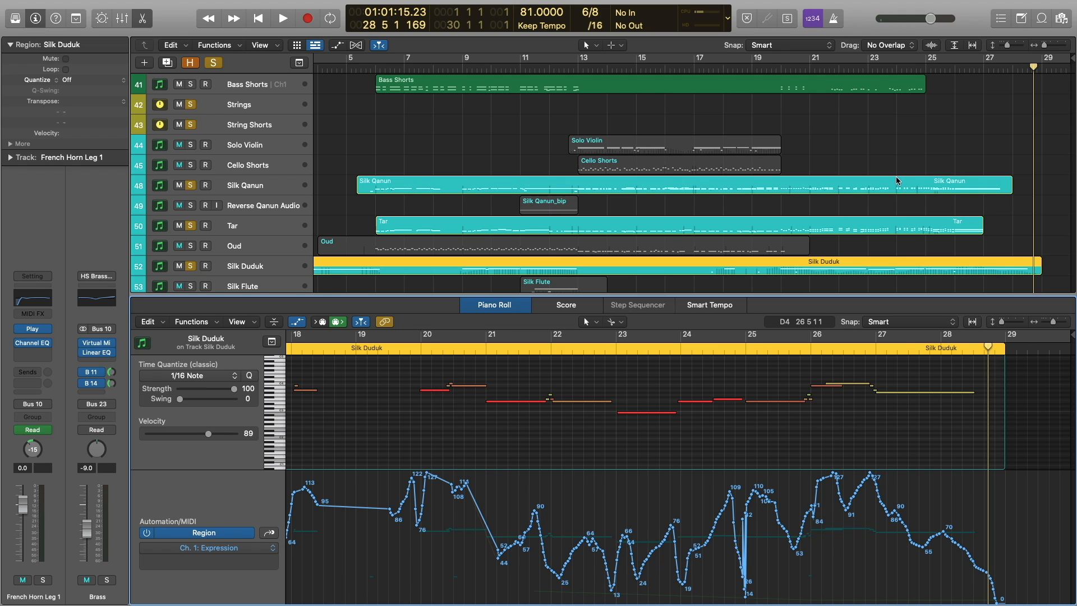
- Solo the Voices of Empire Words and Phrases tracks along with the strings and solo instruments
scroll(896, 180, "down", 4)
scroll(271, 242, "down", 1)
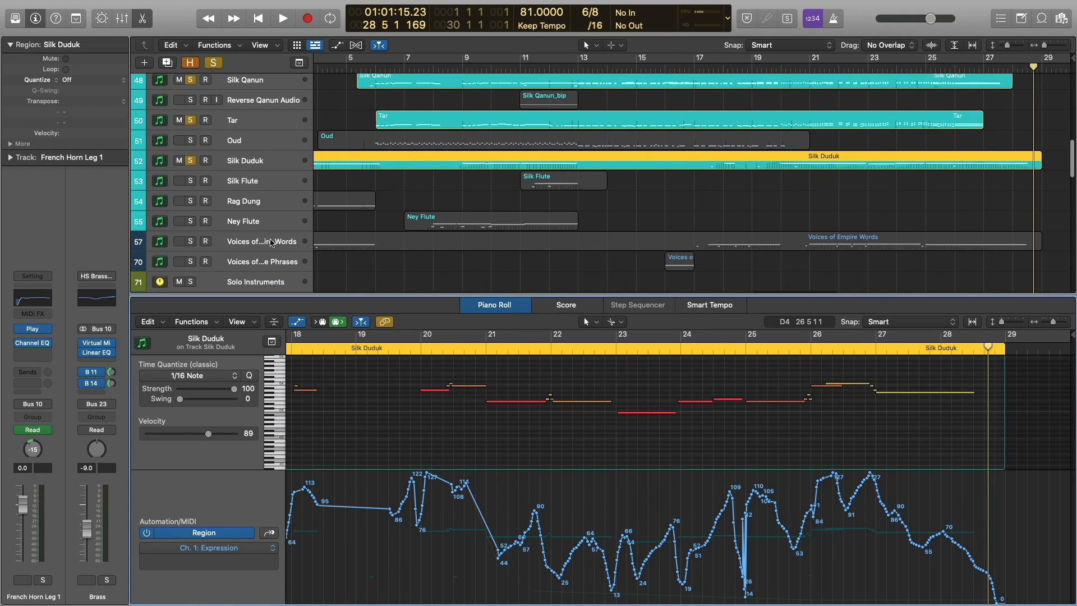
left_click(227, 245)
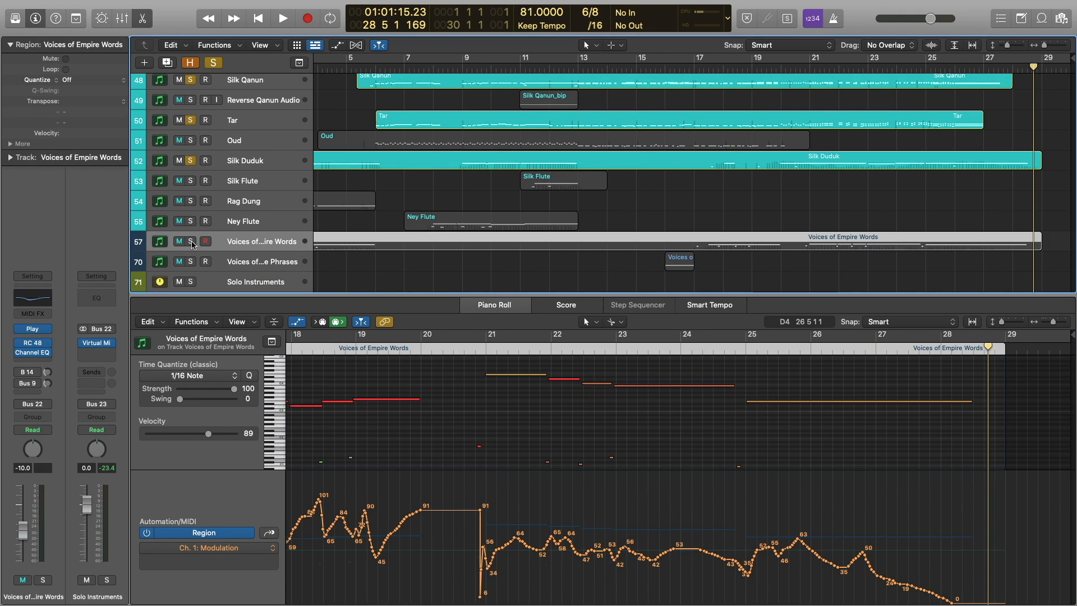
left_click(190, 241)
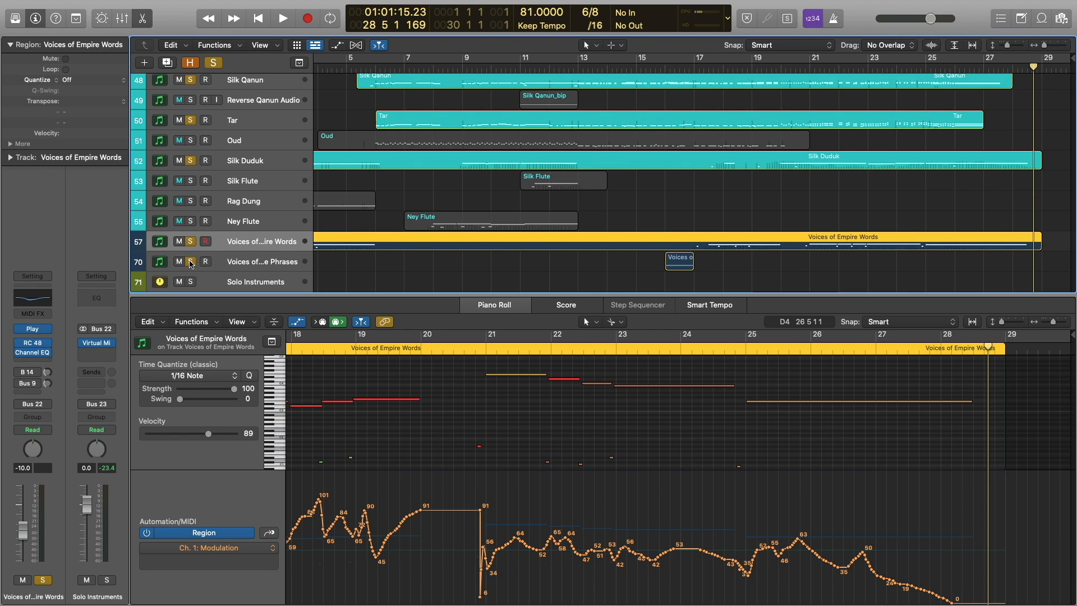
- Set the playhead to position 20 1 1 and show the Voices of Empire Words region's notes in the piano roll
left_click(780, 65)
left_click(847, 217)
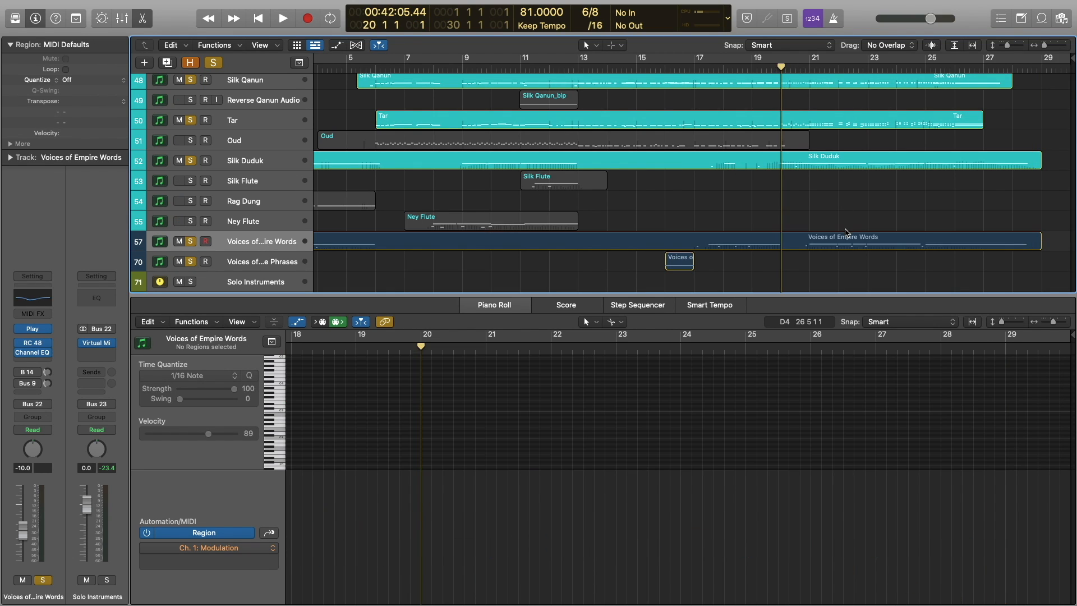
left_click(847, 238)
scroll(456, 448, "down", 2)
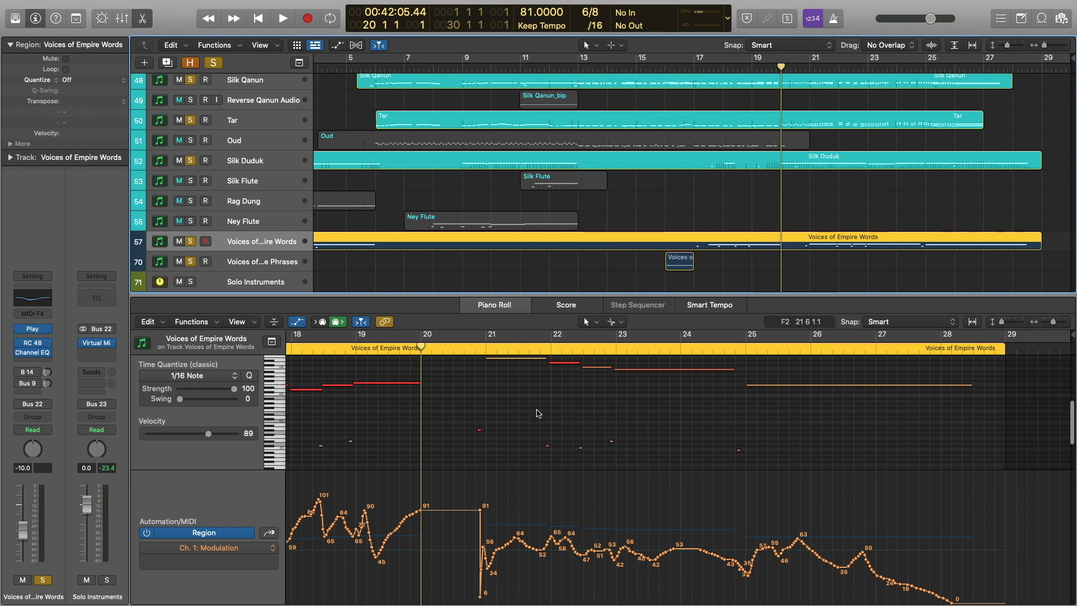
scroll(533, 404, "up", 2)
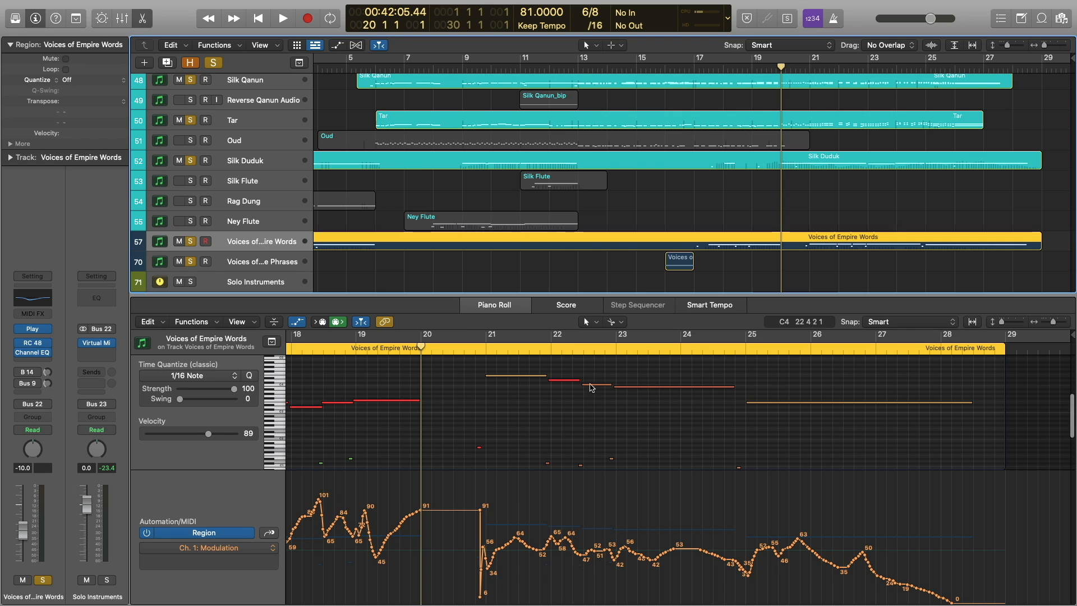
- Play the soloed layers with the Voices of Empire Words, following its notes and modulation curve, and stop in bar 29
left_click(658, 374)
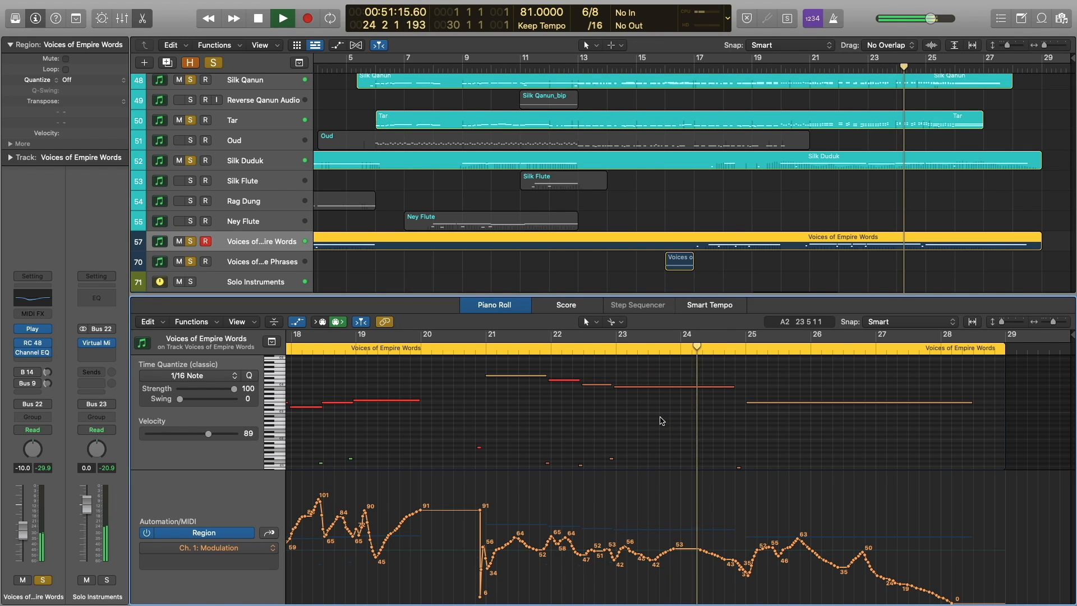
scroll(663, 420, "down", 2)
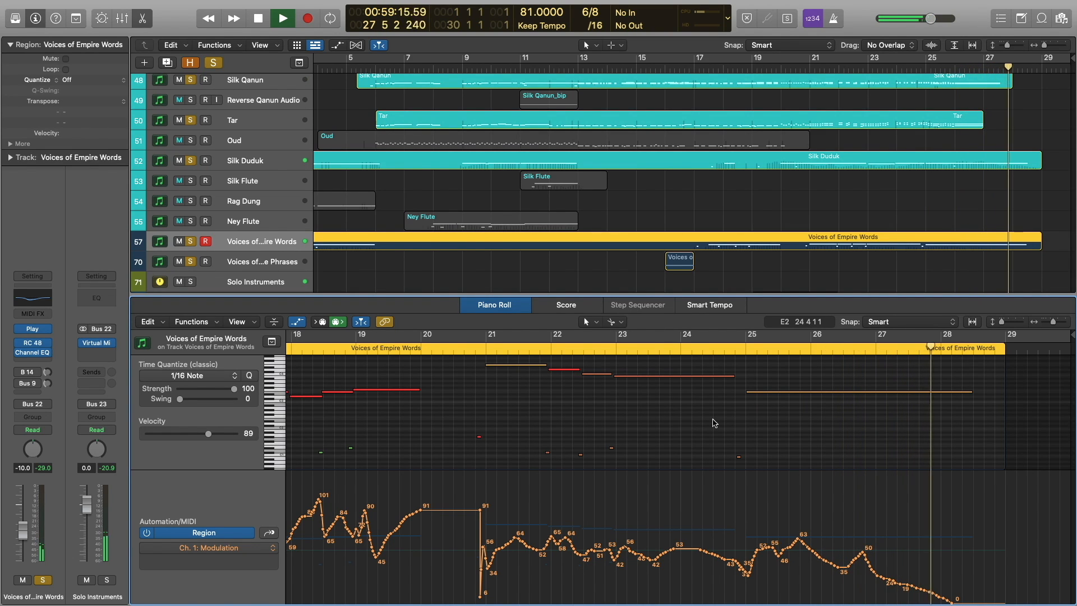
scroll(797, 241, "down", 5)
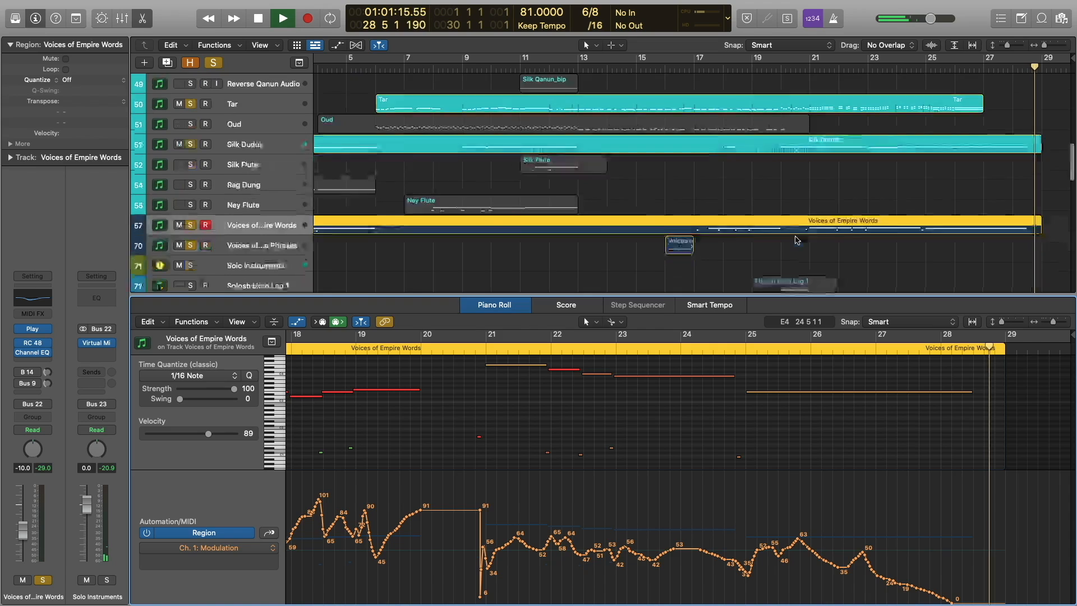
key("space")
- Look over the brass and percussion tracks below the vocals and clear the solo from all tracks
scroll(797, 240, "down", 1)
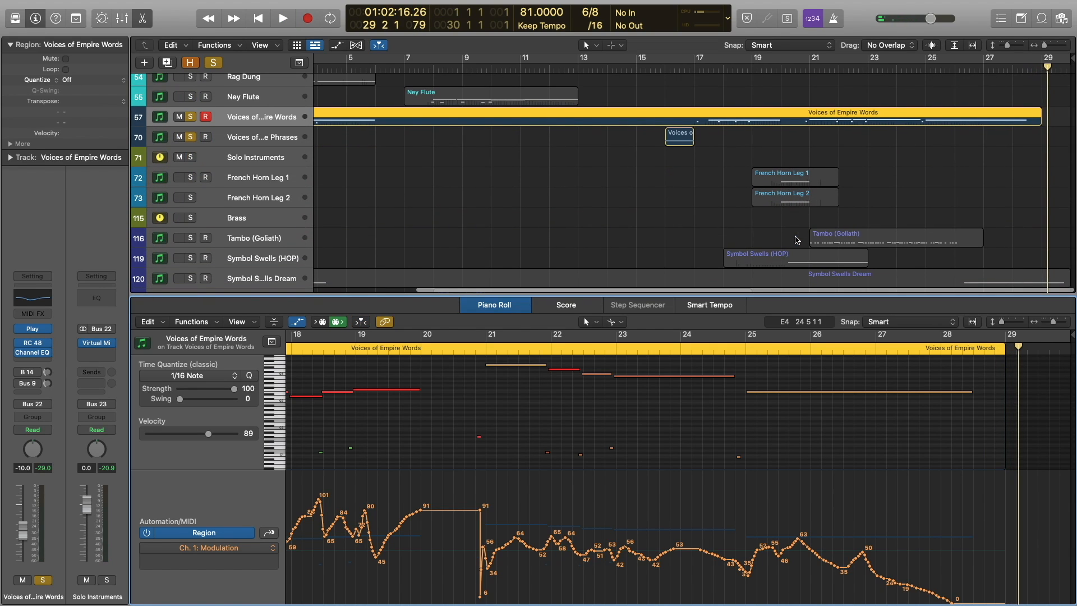
scroll(773, 240, "down", 4)
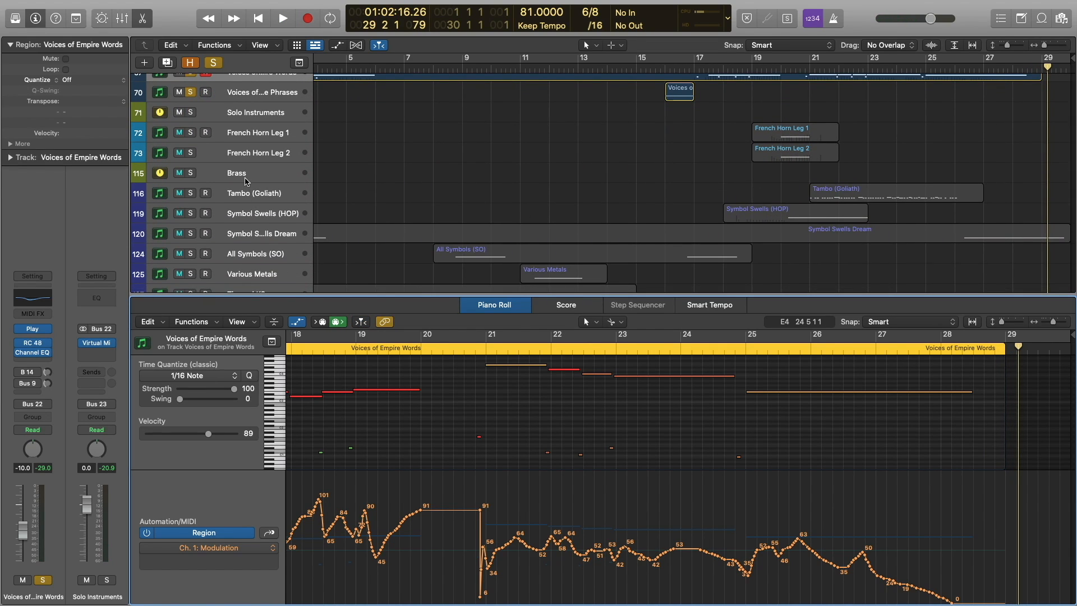
scroll(245, 181, "down", 3)
scroll(258, 179, "up", 4)
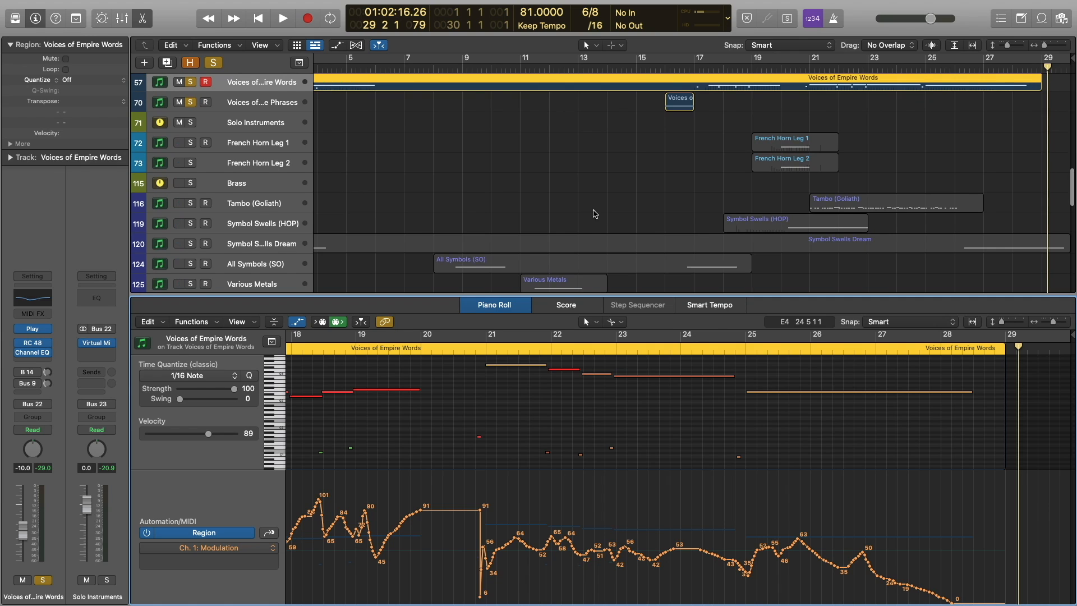
scroll(489, 192, "up", 2)
left_click(214, 62)
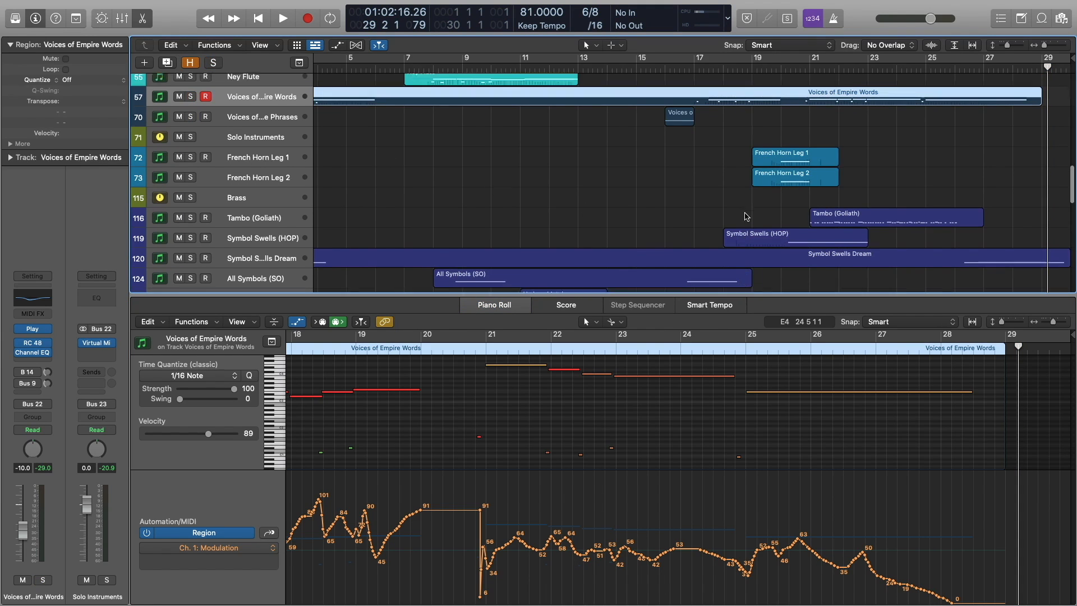
- Deselect all regions and close the piano roll so the brass, orchestral and epic percussion tracks fill the arrangement view
scroll(835, 223, "down", 12)
left_click(836, 222)
scroll(835, 222, "down", 4)
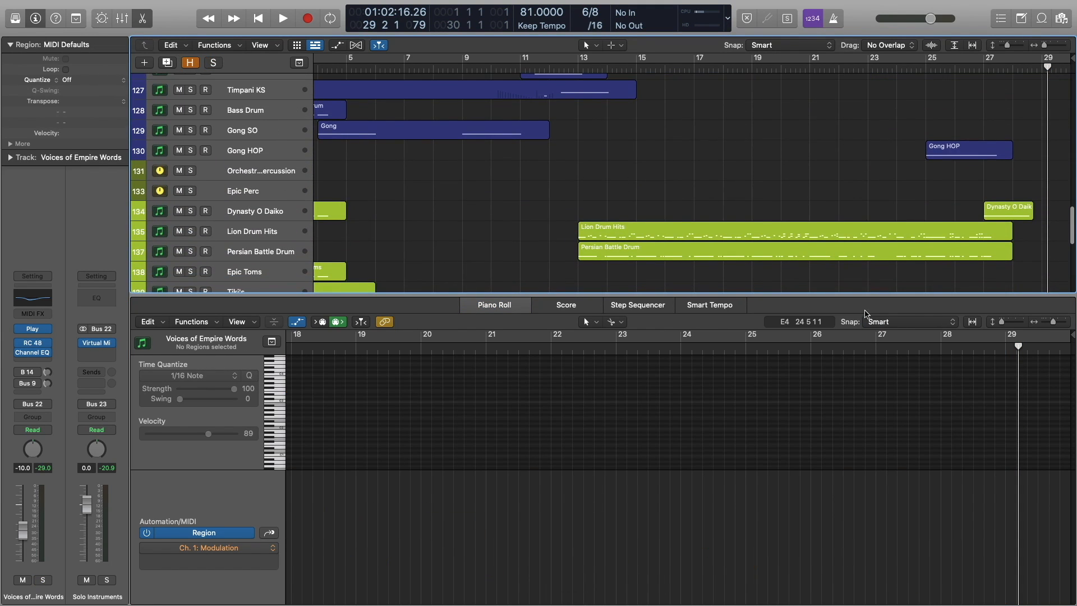
left_click_drag(863, 297, 889, 471)
scroll(897, 406, "up", 4)
scroll(890, 404, "down", 2)
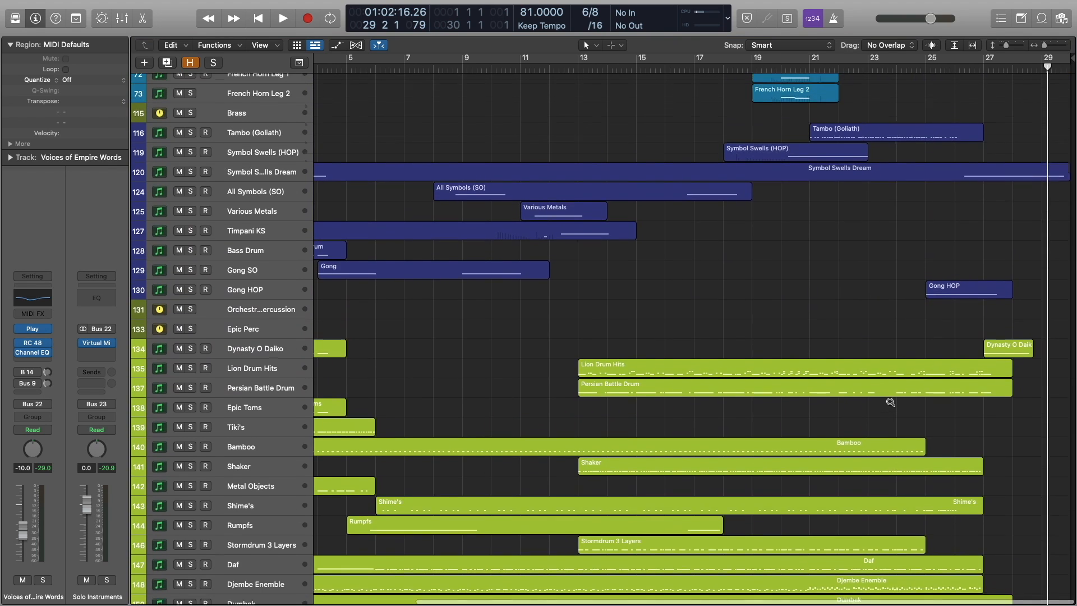
scroll(886, 402, "down", 2)
scroll(856, 362, "up", 3)
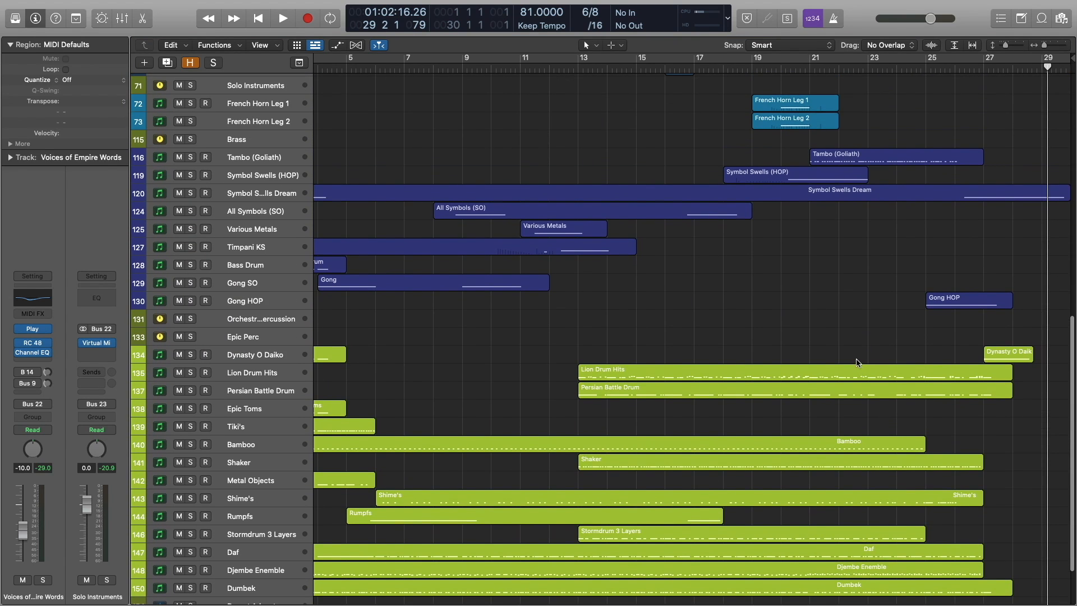
- Play the full unsoloed arrangement from about bar 21 and stop playback in bar 29
left_click(809, 67)
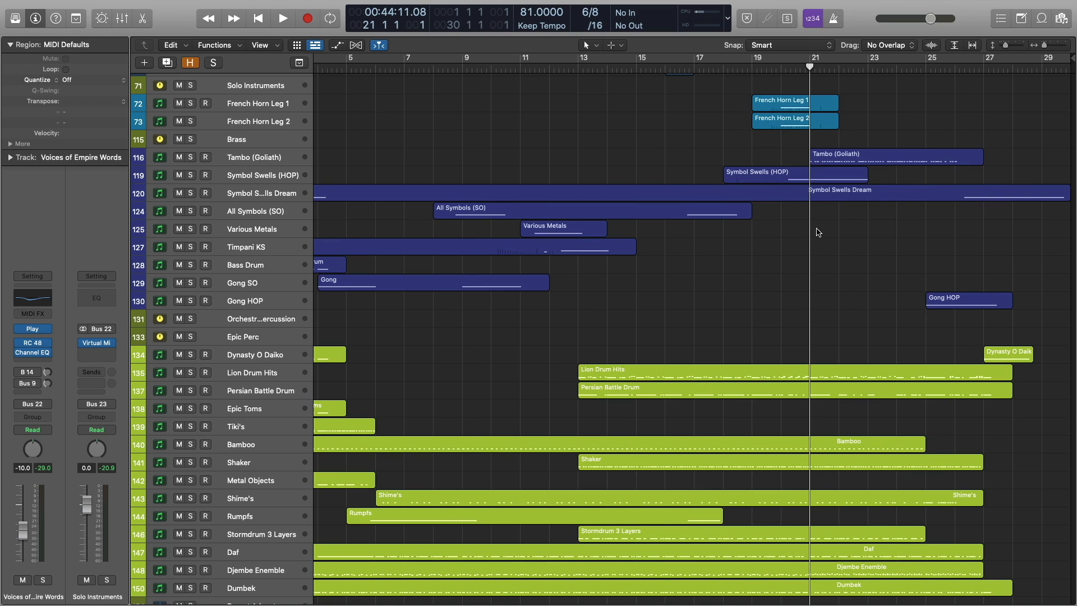
scroll(819, 252, "down", 1)
scroll(830, 253, "up", 1)
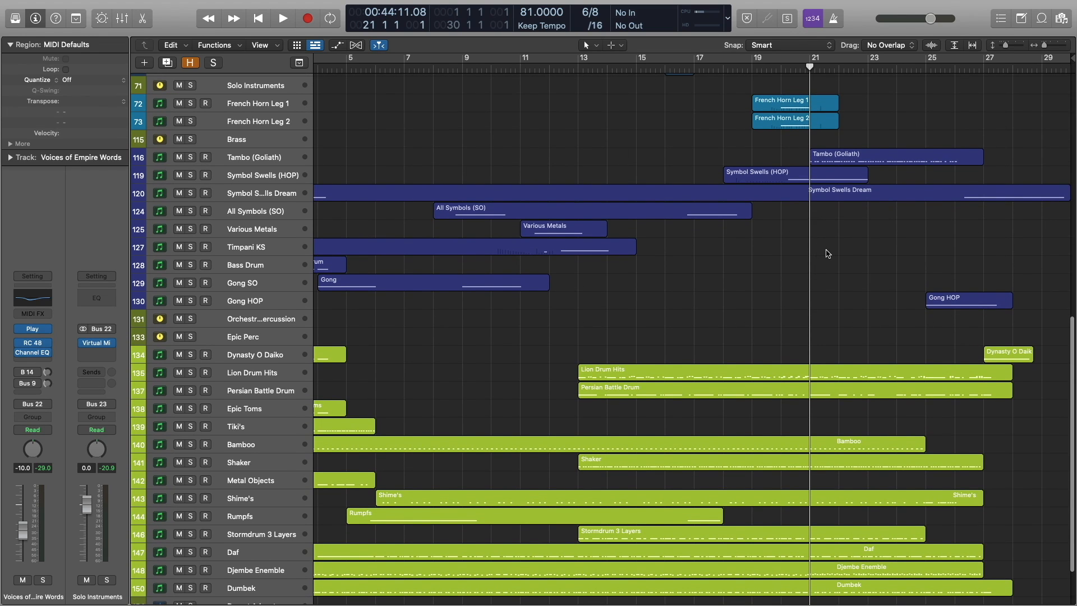
left_click_drag(809, 68, 805, 66)
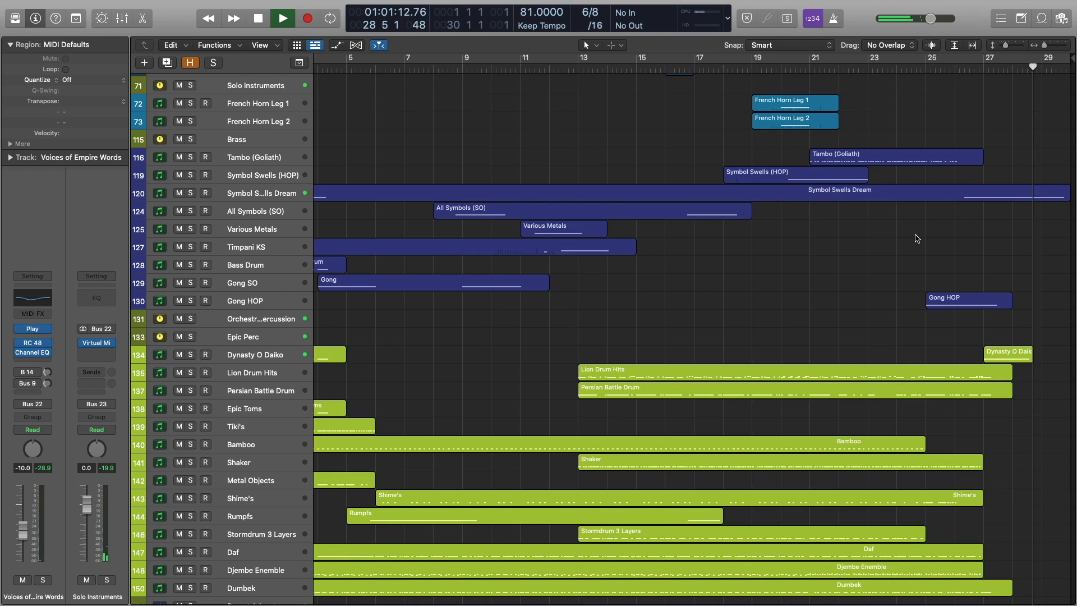
key("space")
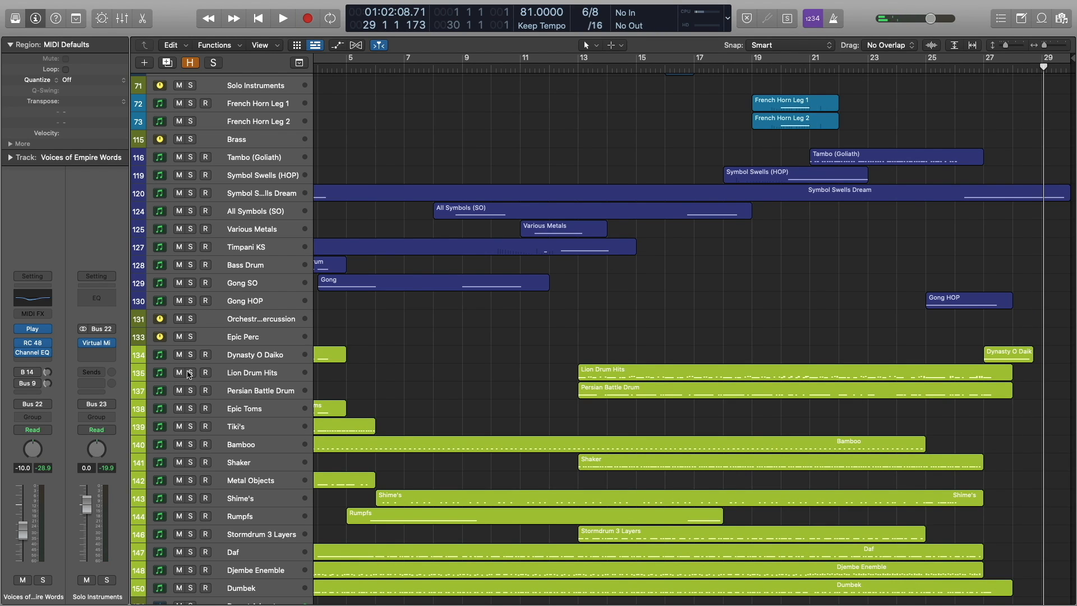
- Solo Lion Drum Hits and Persian Battle Drum, return the playhead to 21 1 1, and open both regions in the piano roll
left_click(190, 373)
left_click(191, 391)
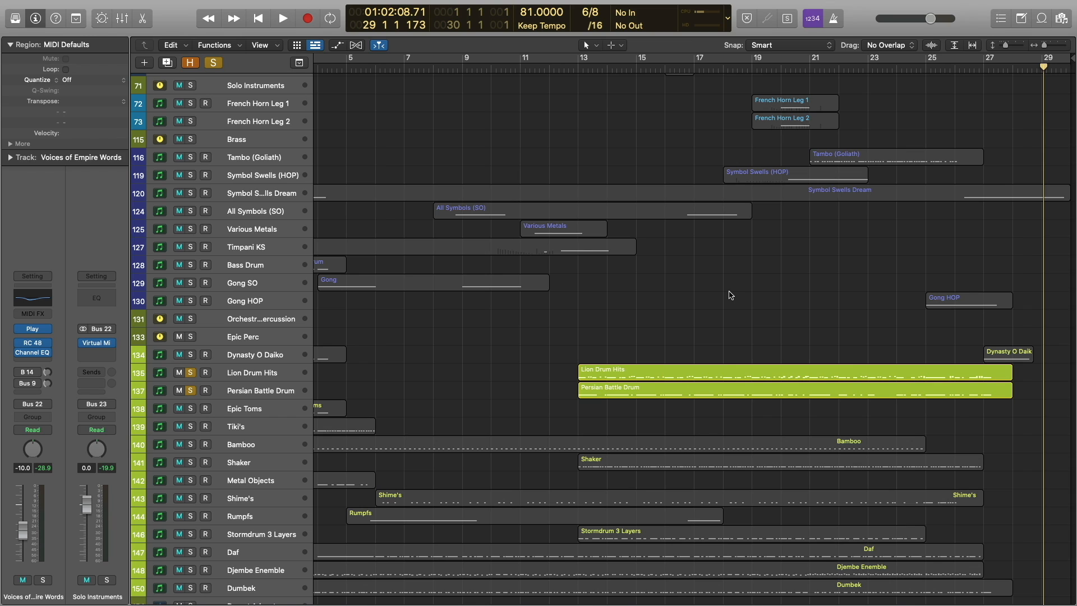
left_click(809, 68)
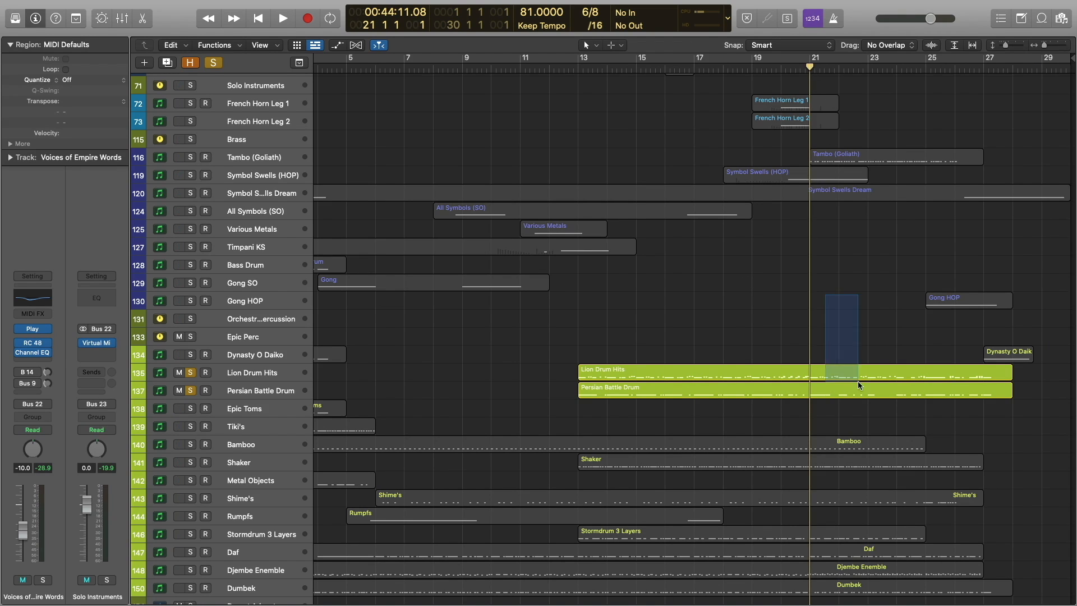
left_click_drag(857, 382, 857, 384)
double_click(852, 368)
- Play the two drum tracks, comparing the Persian Battle Drum and Lion Drum Hits notes individually, and stop in bar 27
key("space")
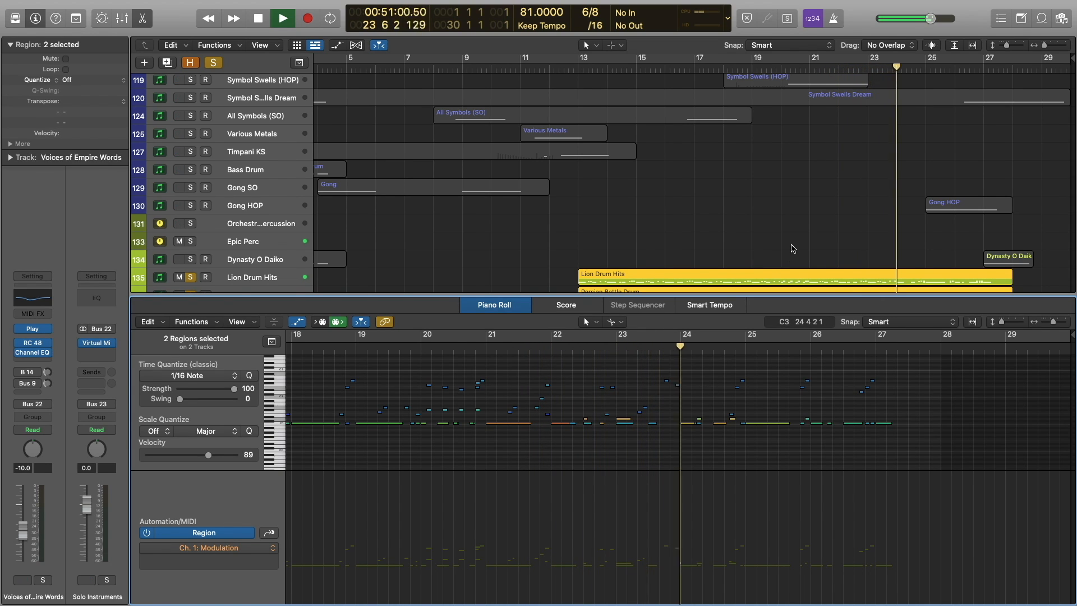
scroll(793, 249, "down", 3)
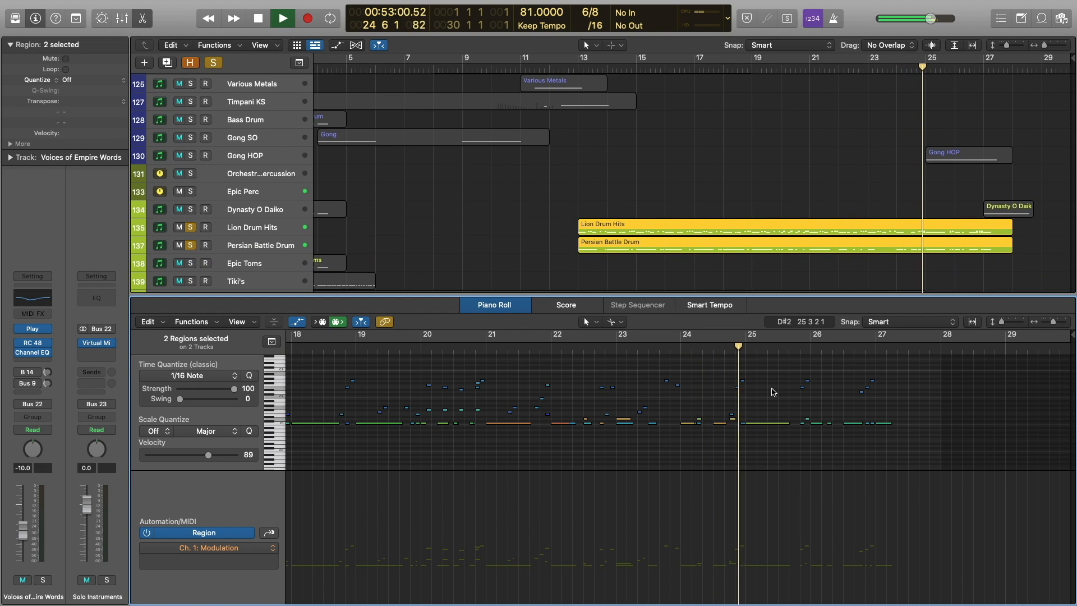
left_click(863, 252)
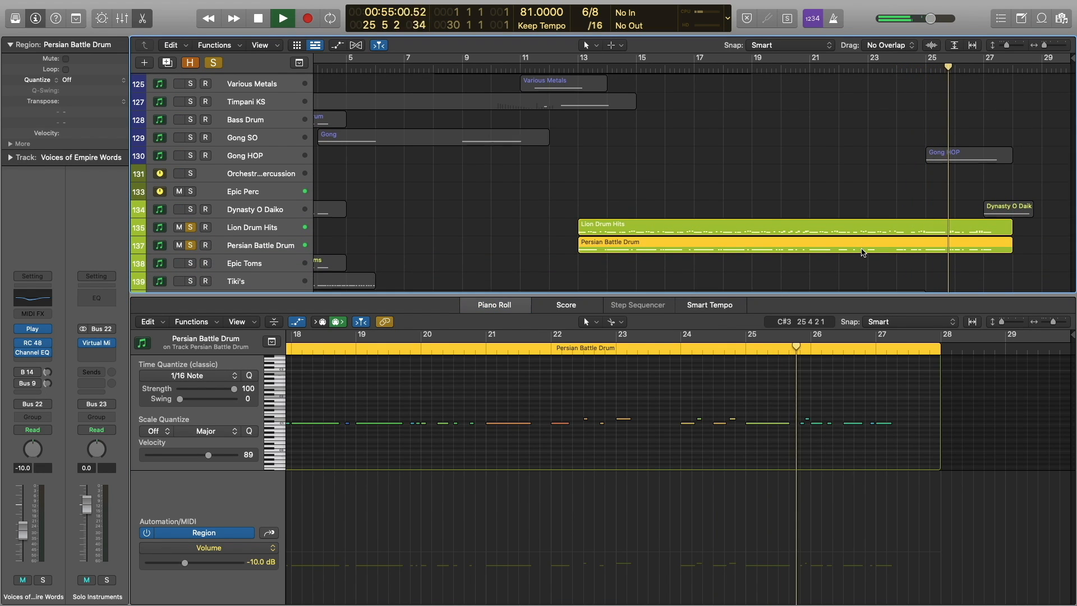
left_click(861, 232)
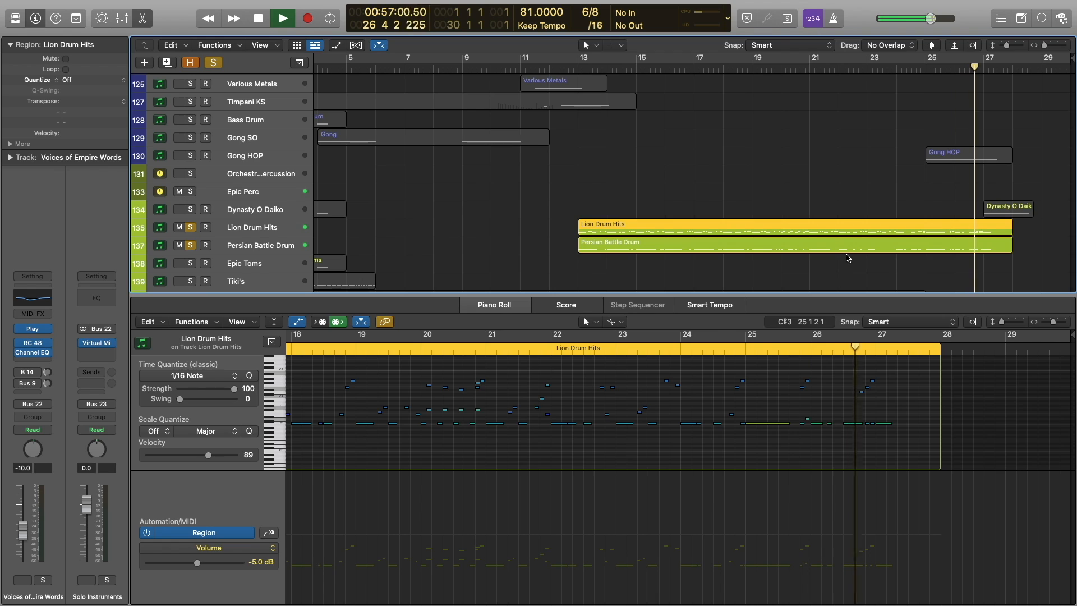
left_click(845, 252)
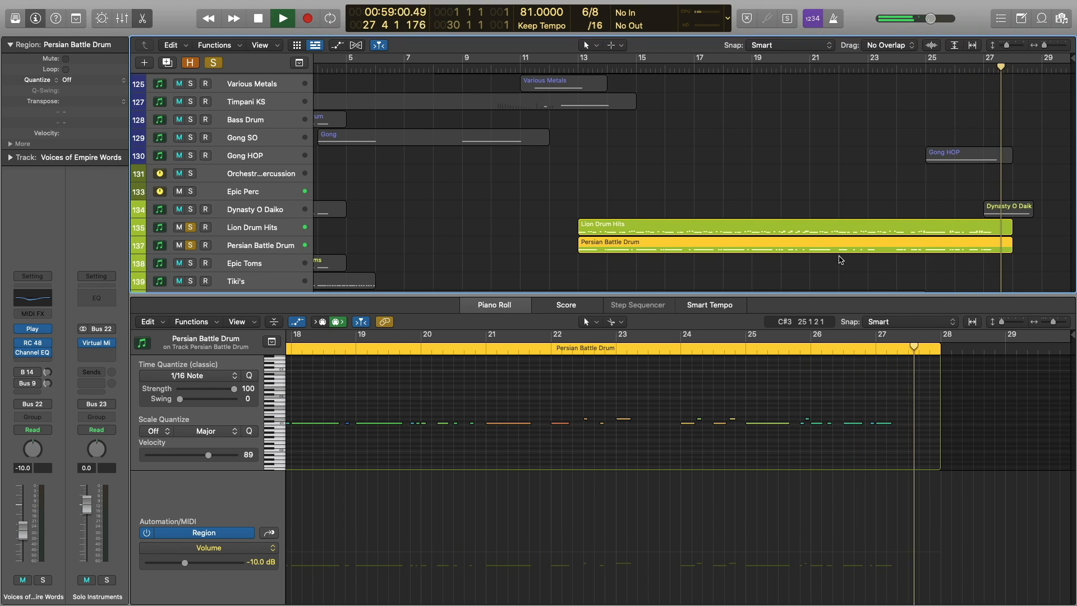
key("space")
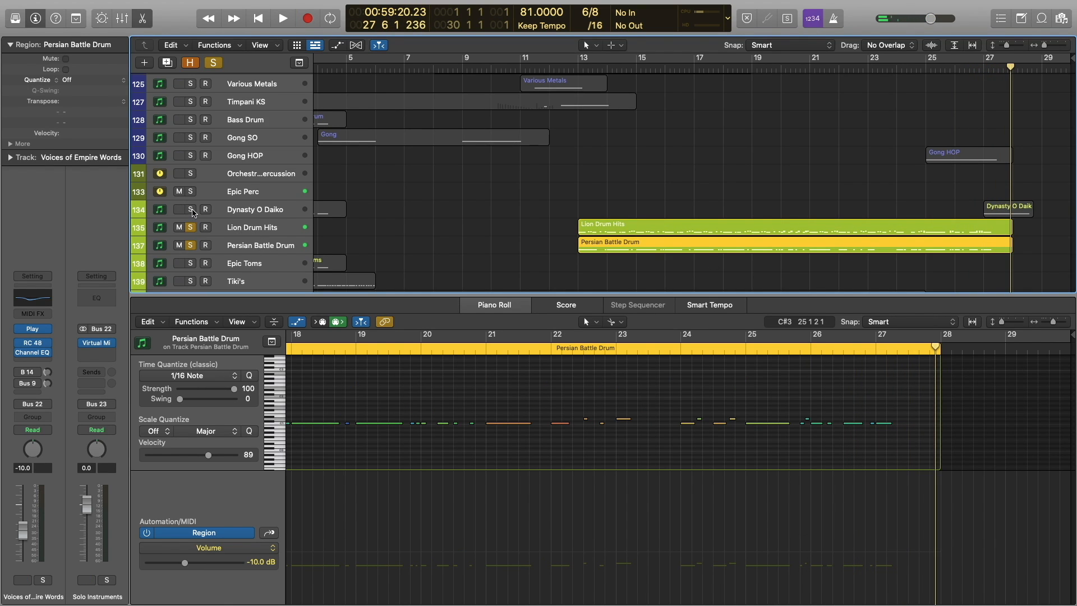
- Solo the Dynasty O Daiko track as well and audition the note in its region at bar 27
left_click(1011, 212)
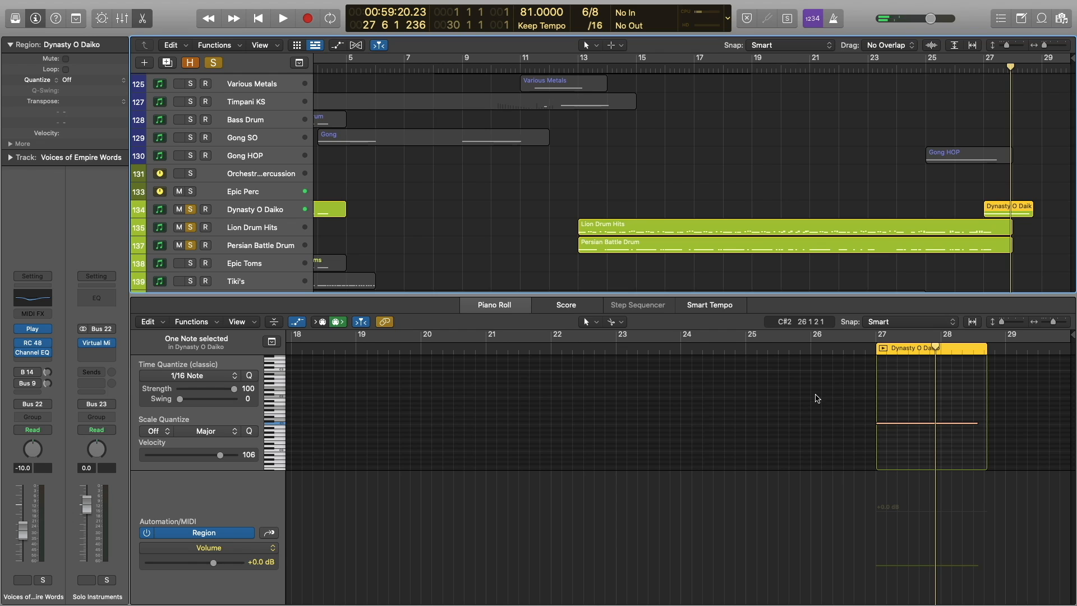
left_click(896, 424)
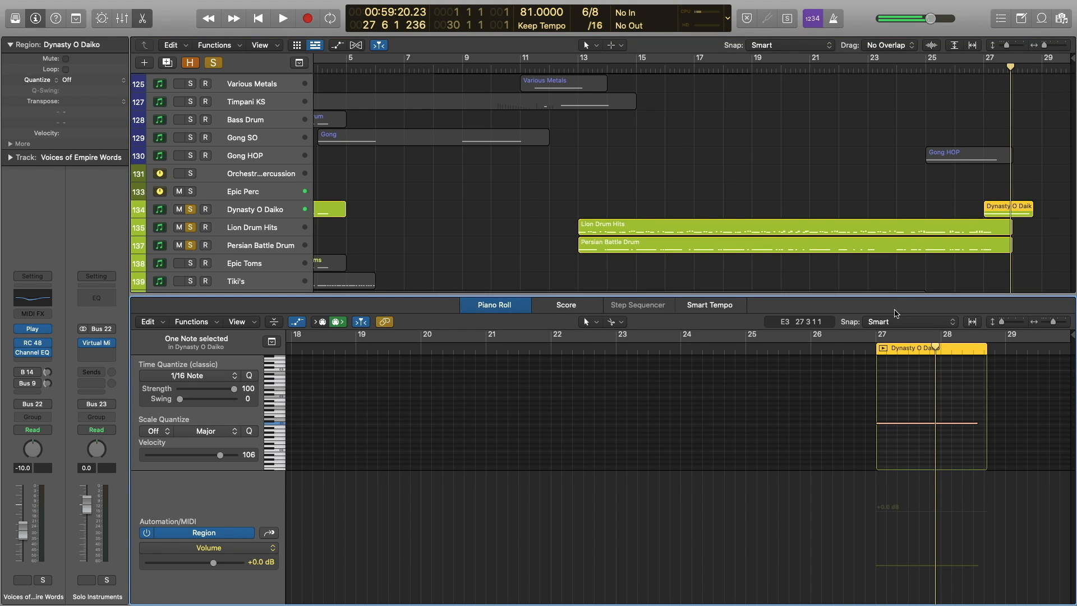
- Solo the Bamboo and Shaker tracks as well and show both of their regions together in the piano roll
key("p")
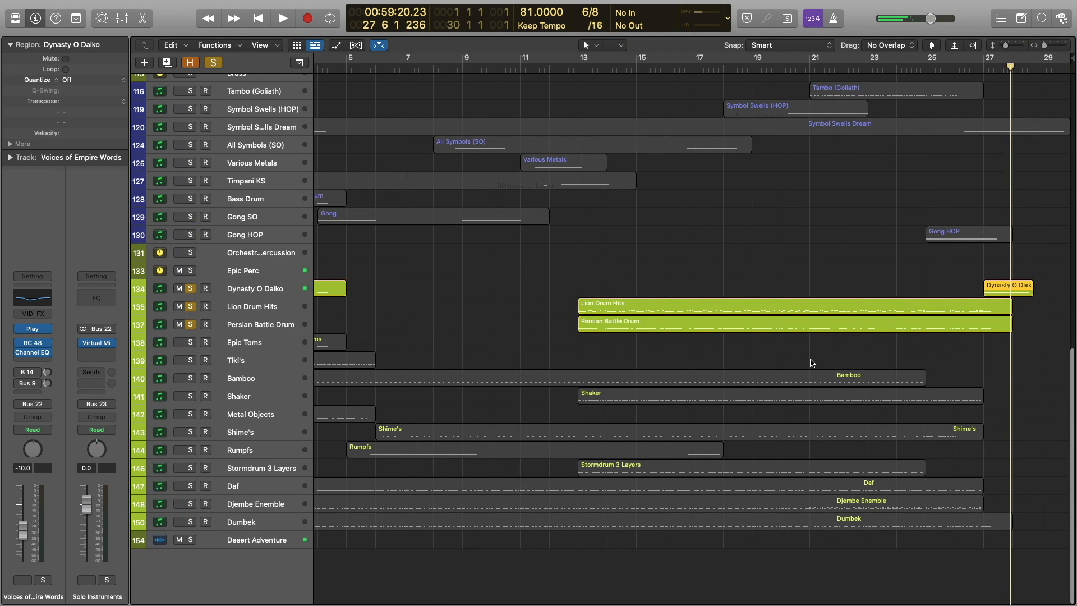
left_click(191, 379)
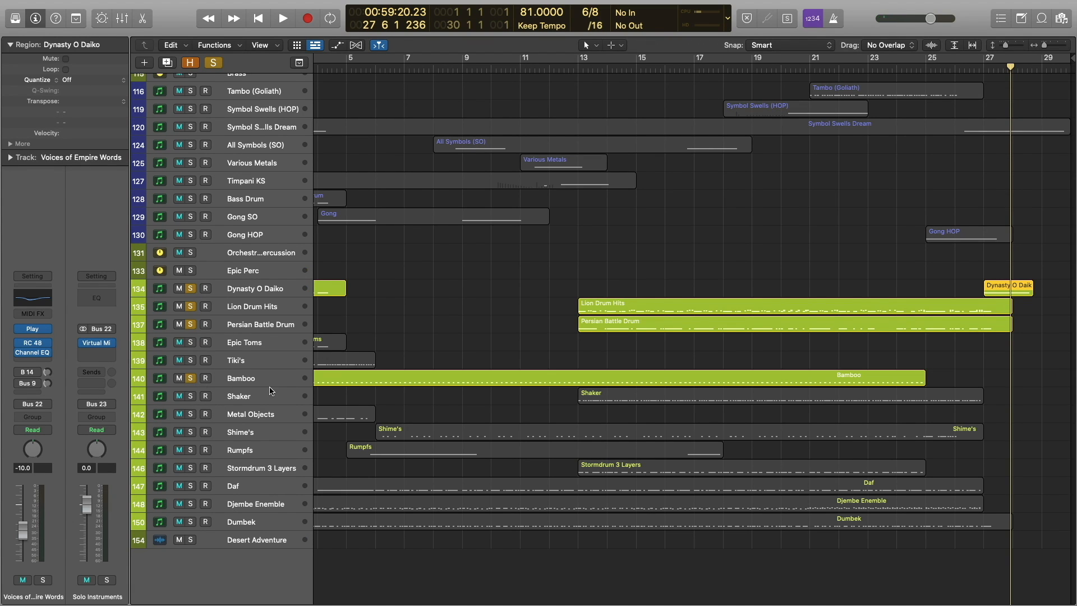
double_click(870, 383)
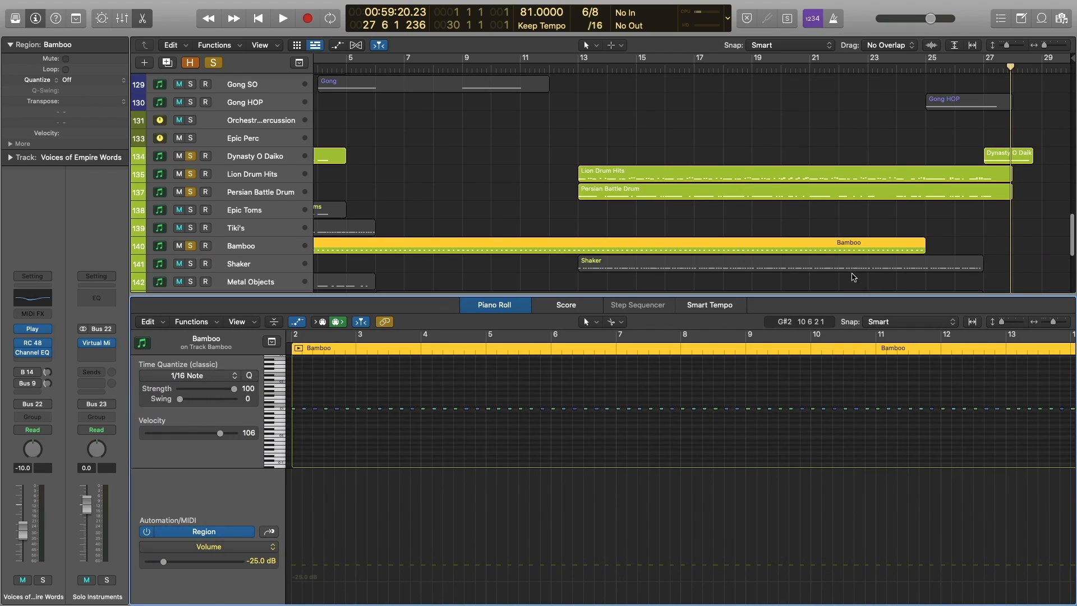
left_click(192, 264)
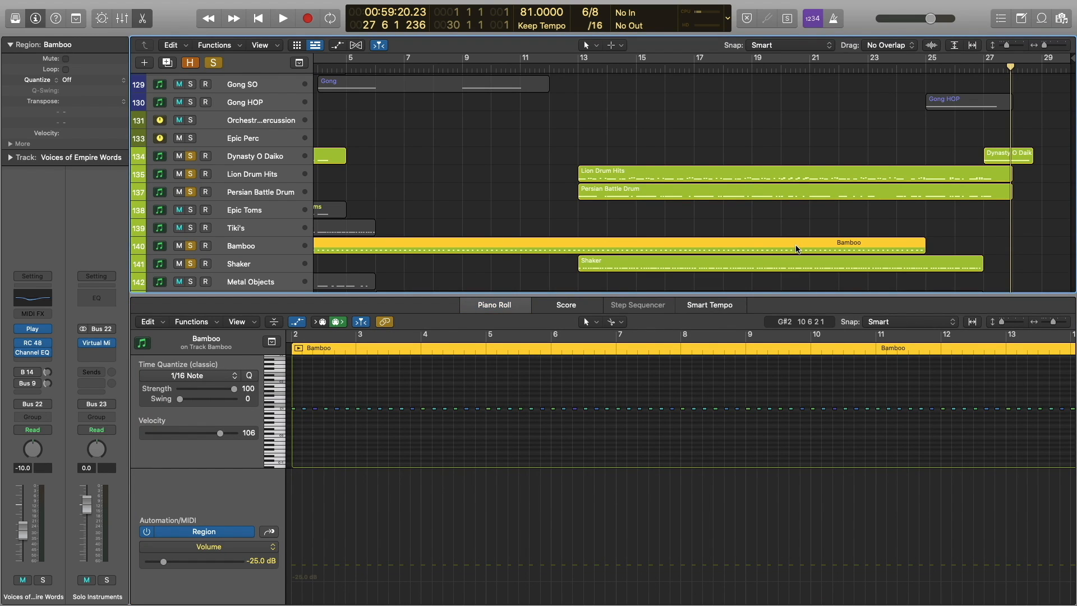
left_click(821, 269, "shift")
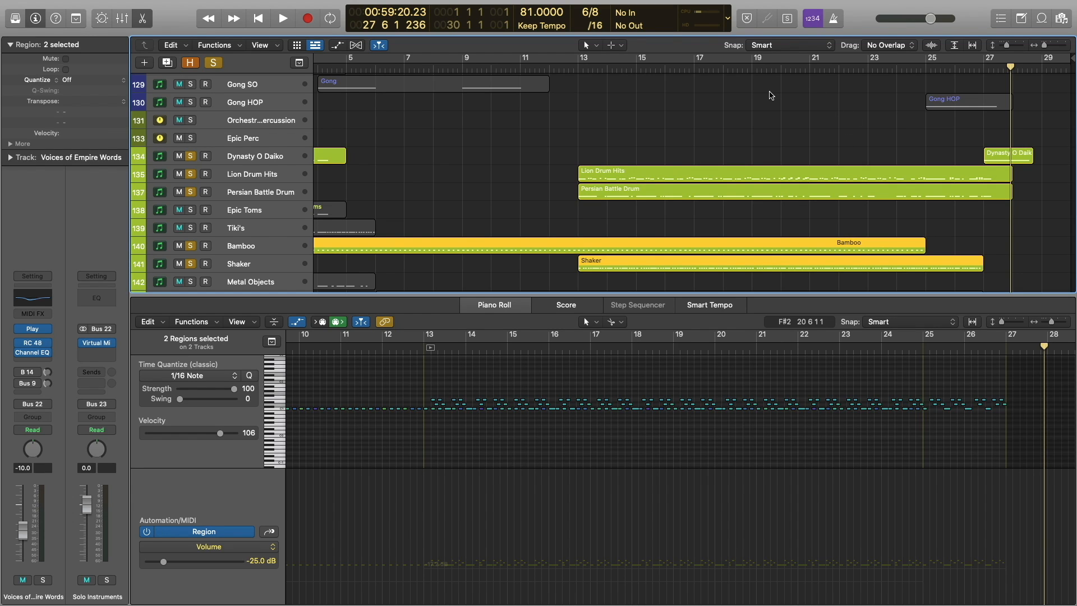
- Play the soloed percussion with Bamboo and Shaker from about bar 20 and stop in bar 22
left_click(782, 68)
key("space")
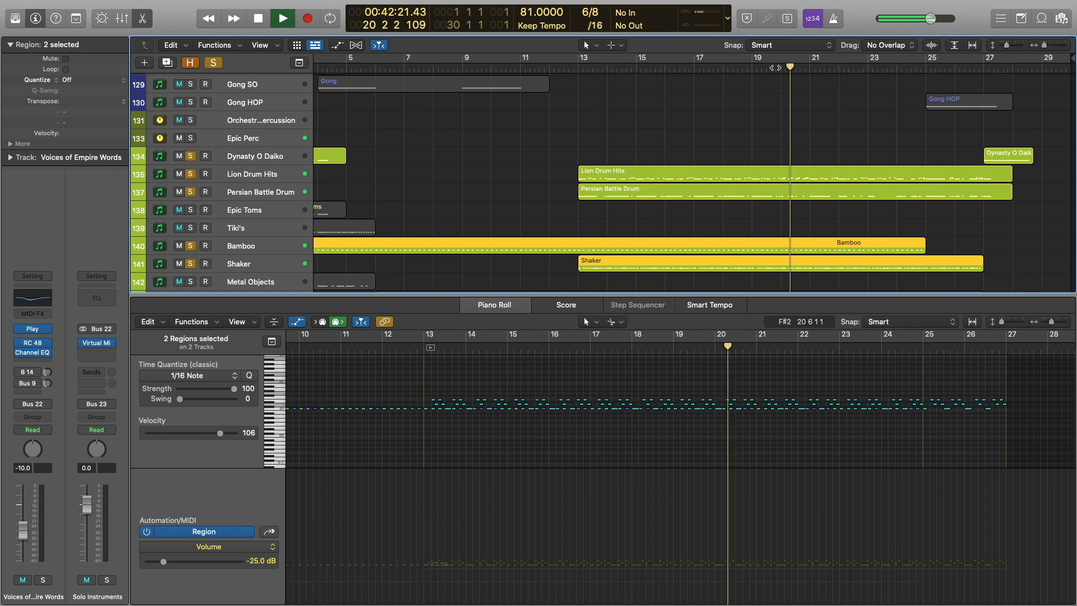
scroll(800, 217, "down", 2)
scroll(565, 263, "down", 3)
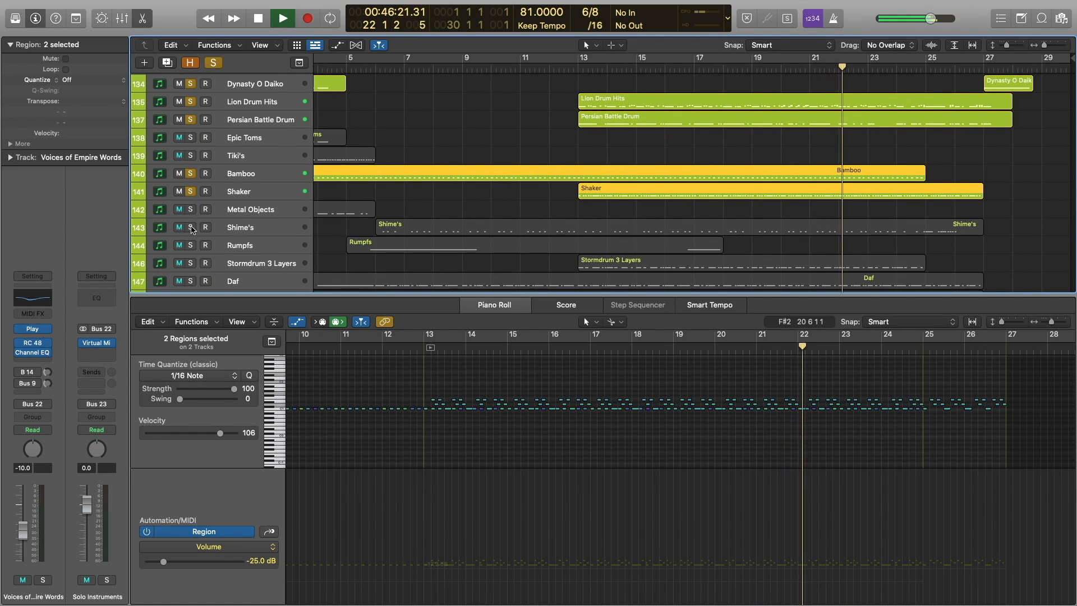
key("space")
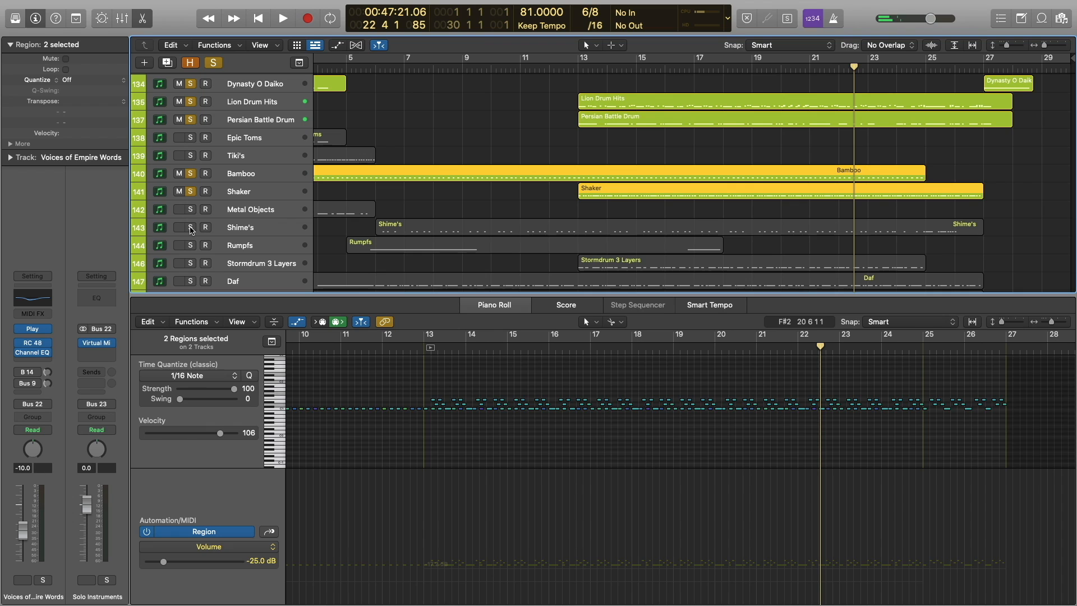
- Add the Shime's track to the solo, show its region in the piano roll, and select a group of notes around bars 19 to 23
left_click(191, 229)
scroll(619, 229, "down", 1)
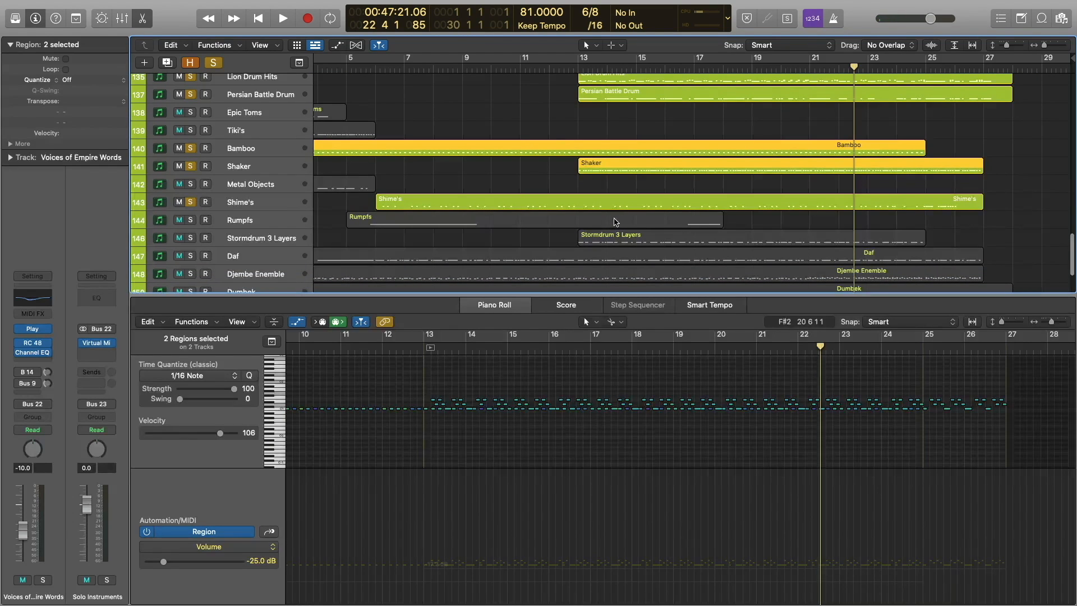
left_click(747, 206)
left_click_drag(673, 385, 847, 416)
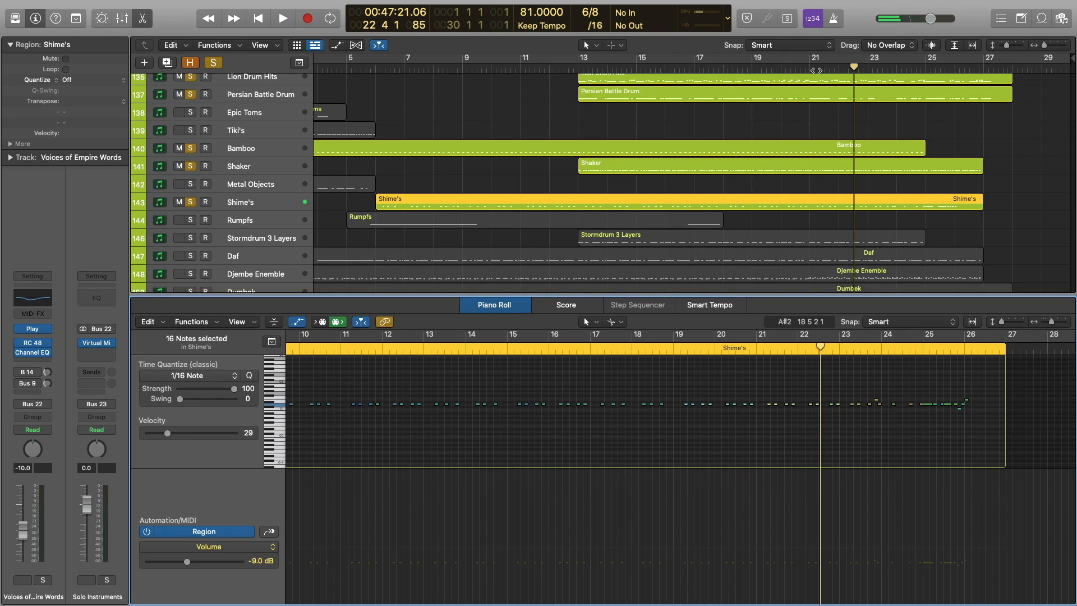
- Play the soloed percussion with Shime's from 19 1 1 and stop in bar 22
left_click(813, 70)
left_click(754, 68)
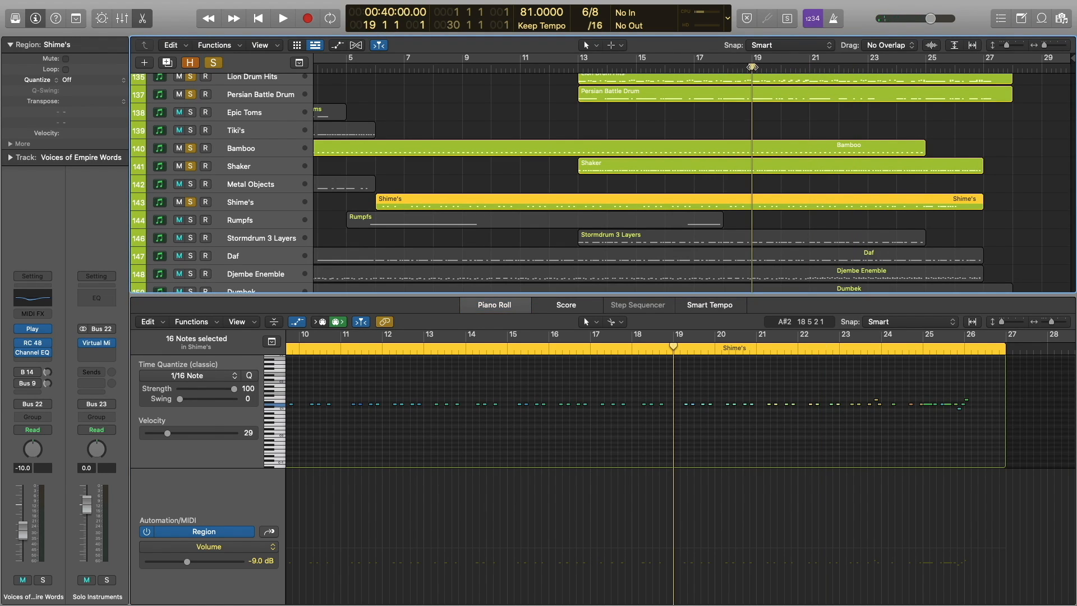
key("space")
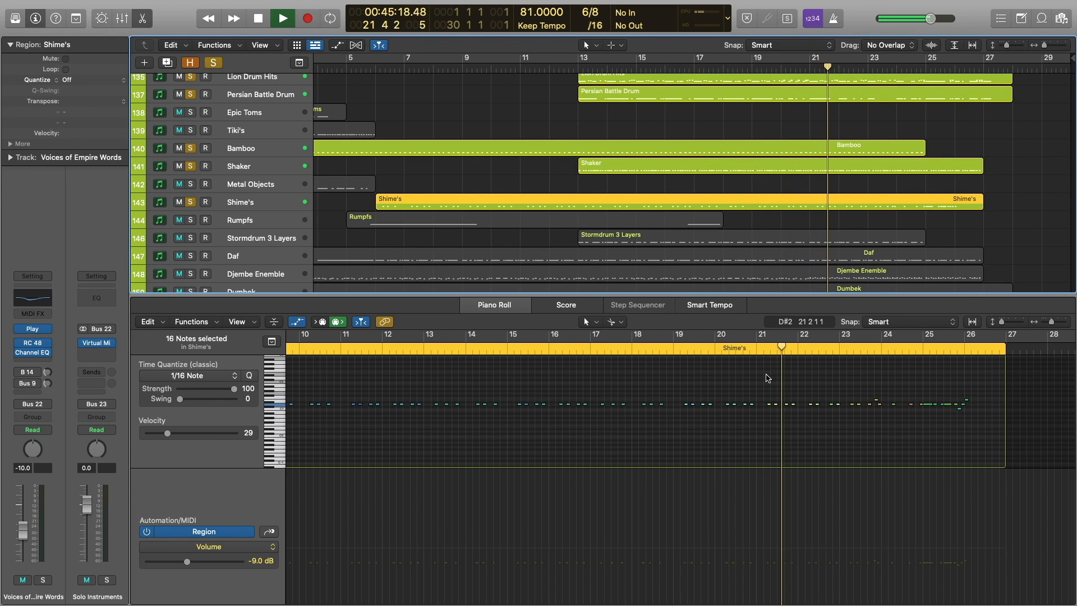
key("space")
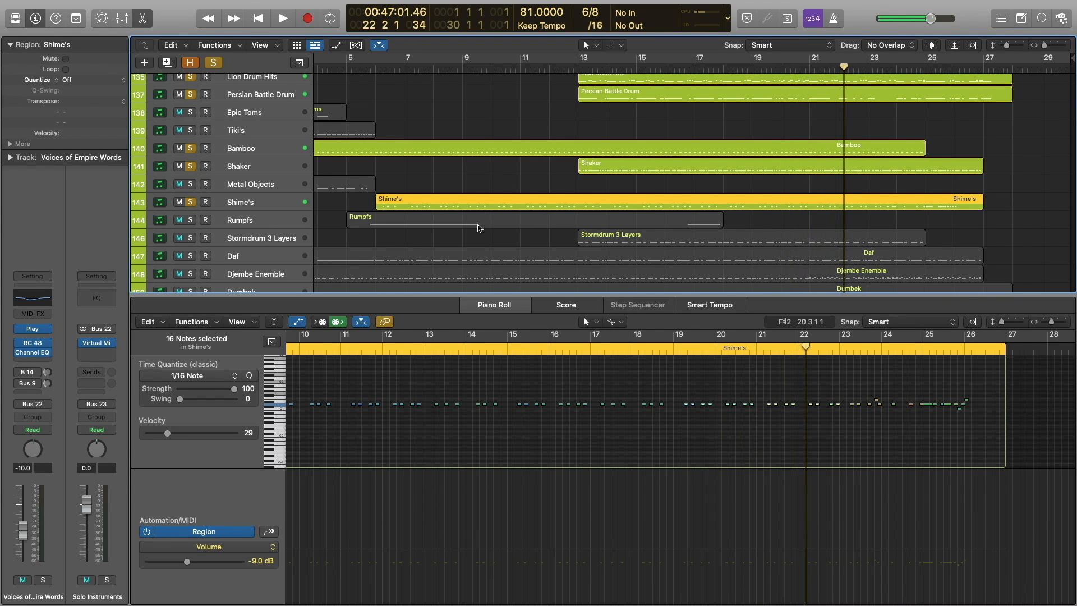
- Solo Stormdrum 3 Layers and Daf too, and show both of their regions together in the piano roll
scroll(480, 228, "down", 2)
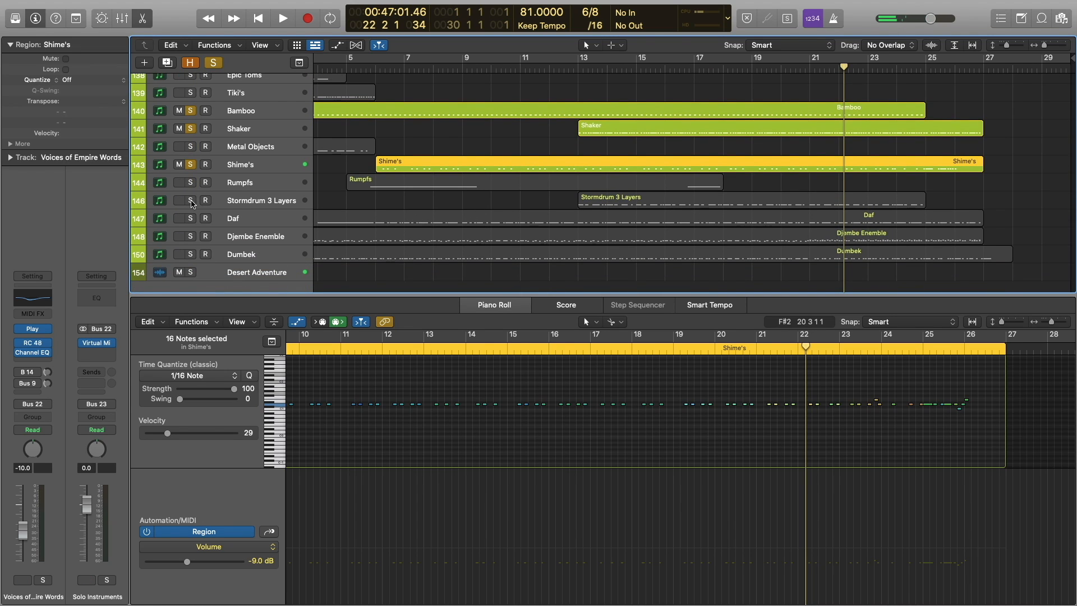
left_click(191, 201)
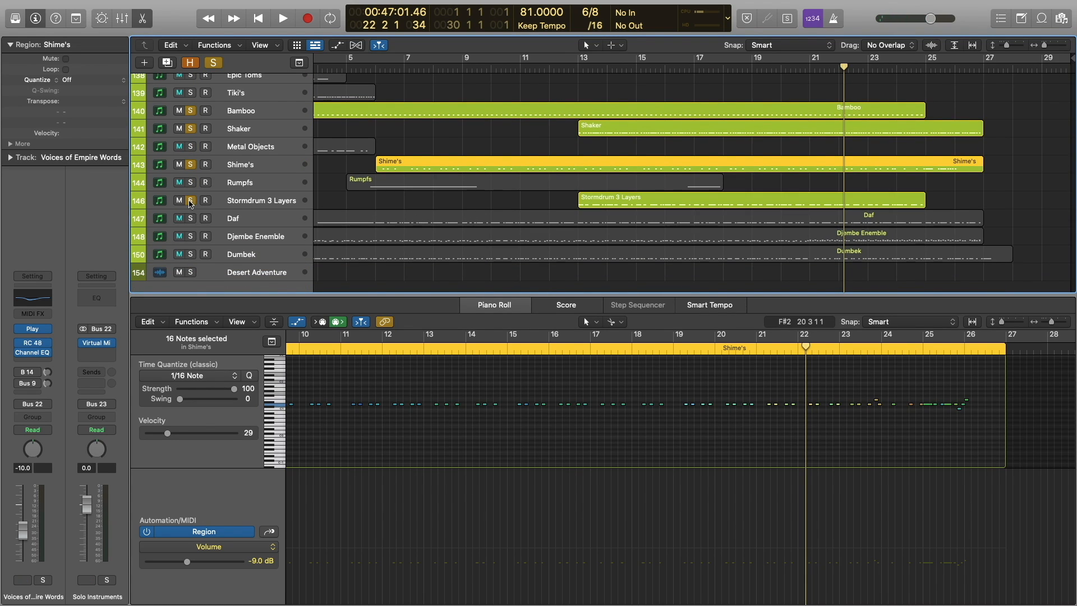
left_click(190, 218)
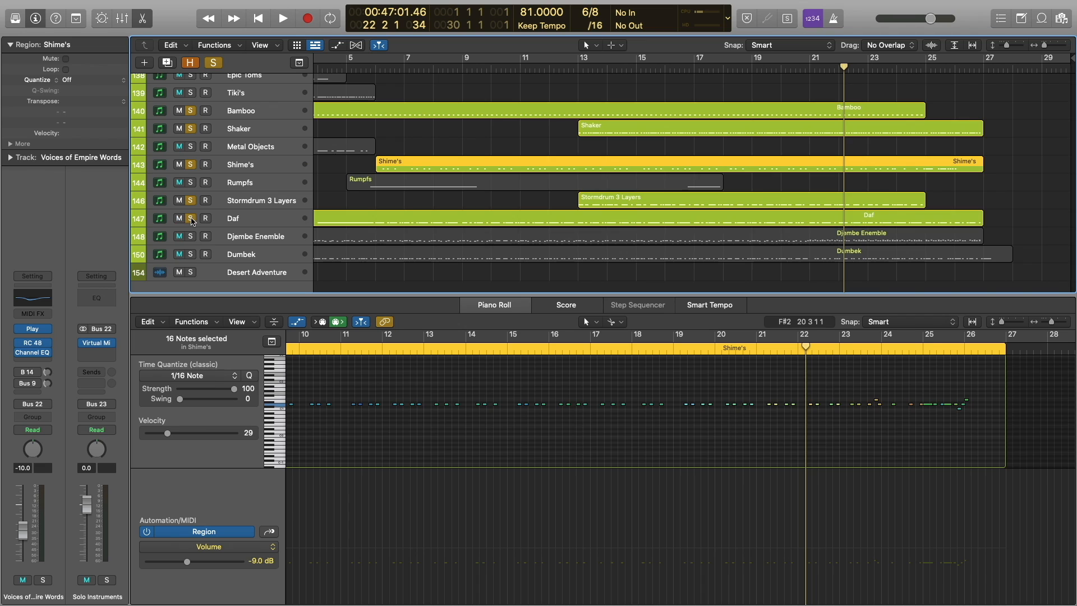
left_click(807, 203)
left_click(800, 220, "shift")
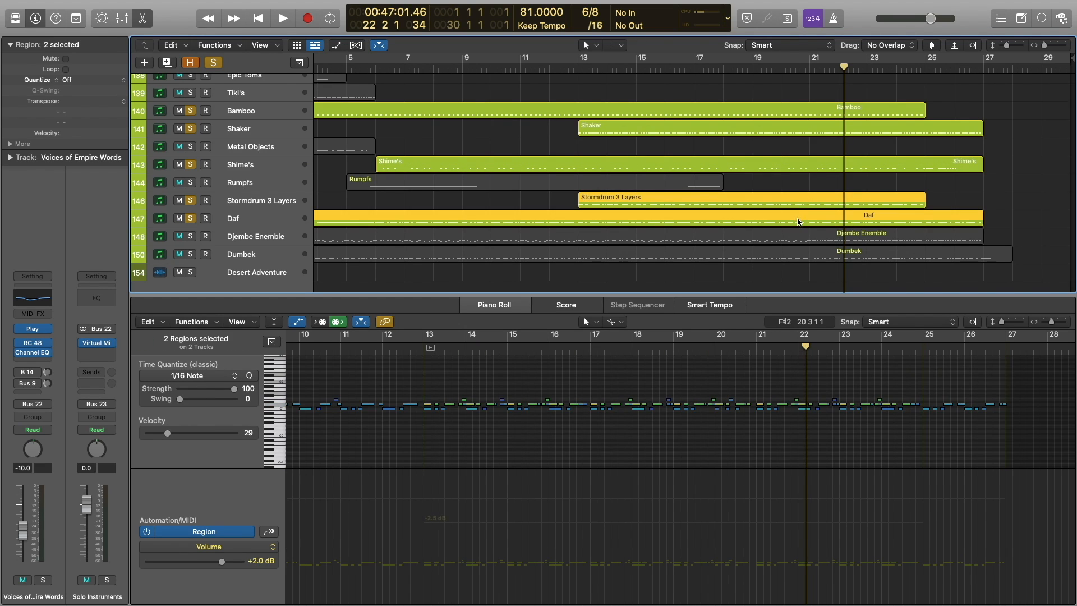
- Play from 19 1 1, inspecting the Stormdrum 3 Layers and Daf notes individually, and stop in bar 25
left_click(753, 67)
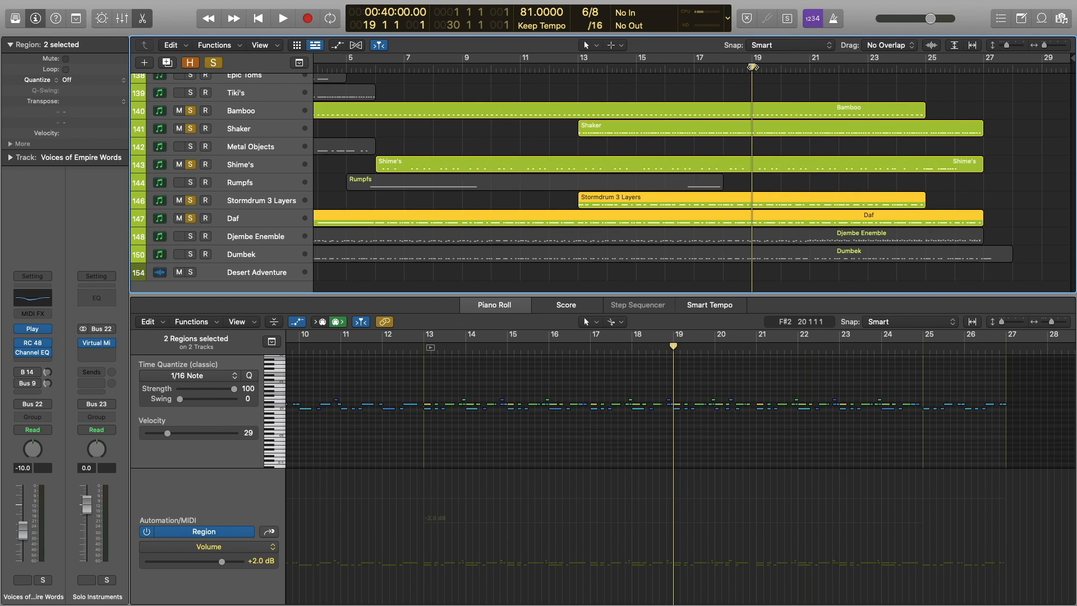
key("space")
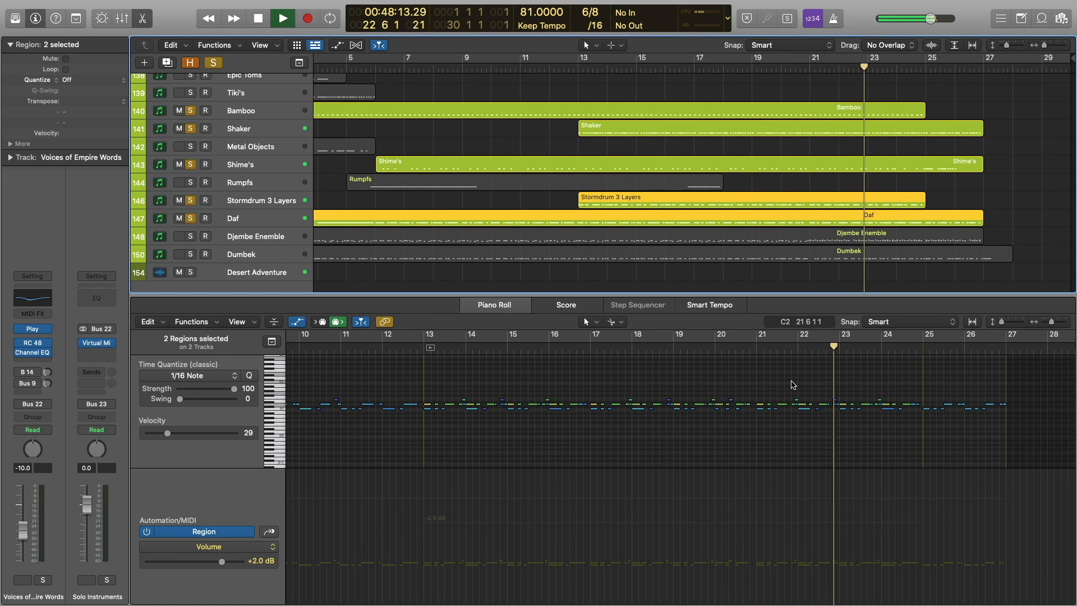
left_click(868, 184)
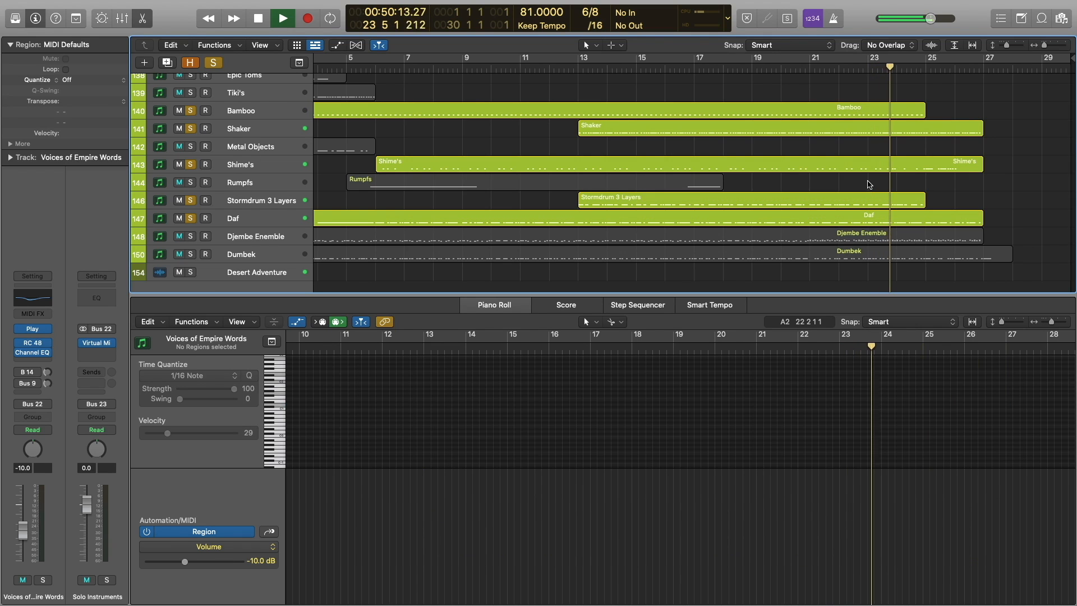
left_click(868, 200)
left_click(869, 218)
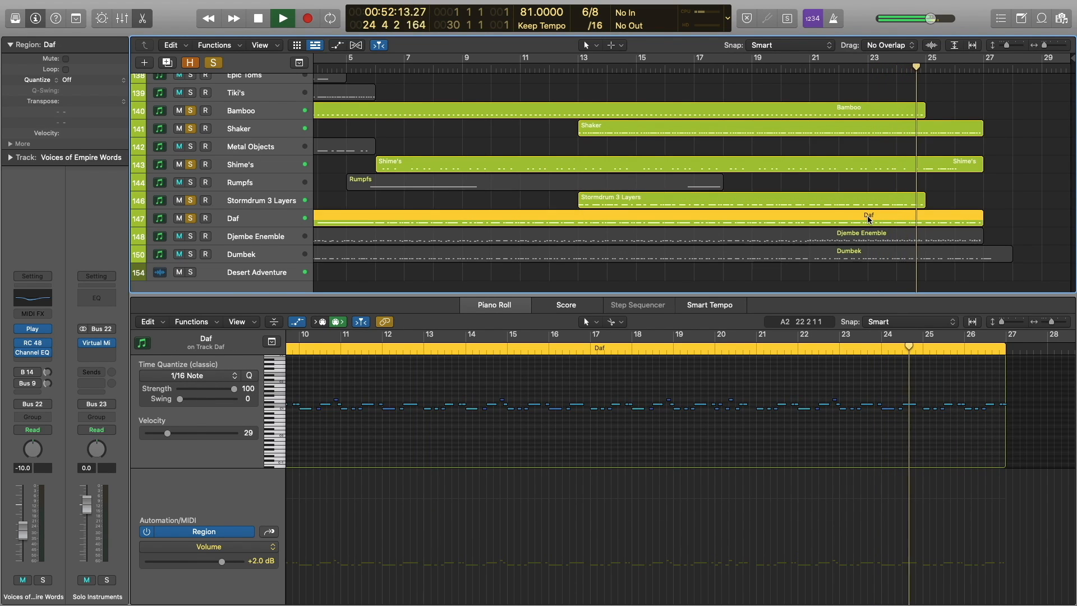
key("space")
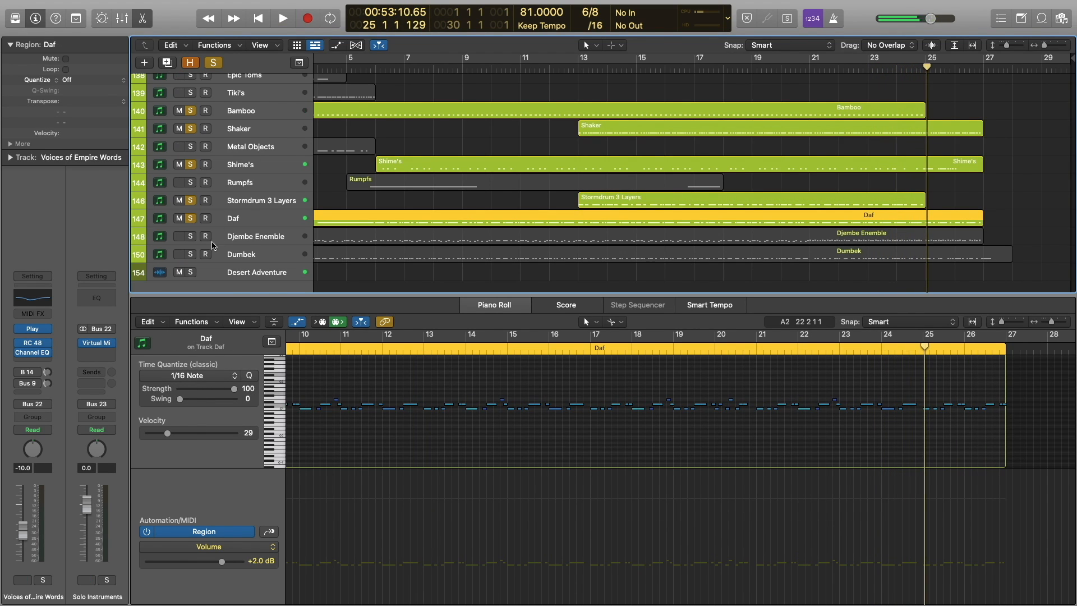
- Clear all track solos and solo the Epic Perc and orchestral percussion groups instead
left_click(214, 62)
scroll(274, 227, "up", 8)
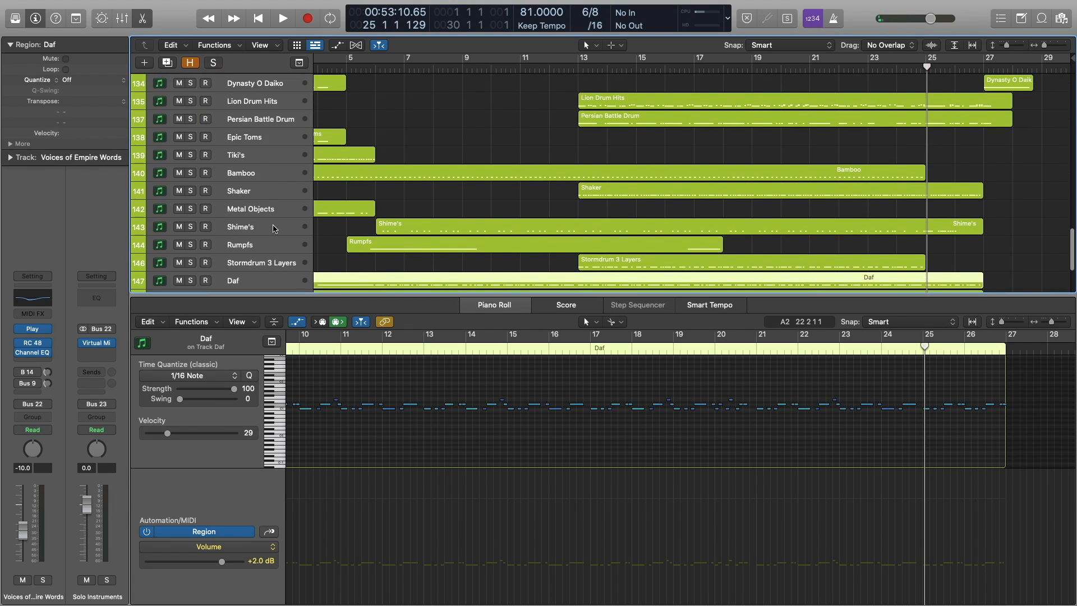
left_click(191, 171)
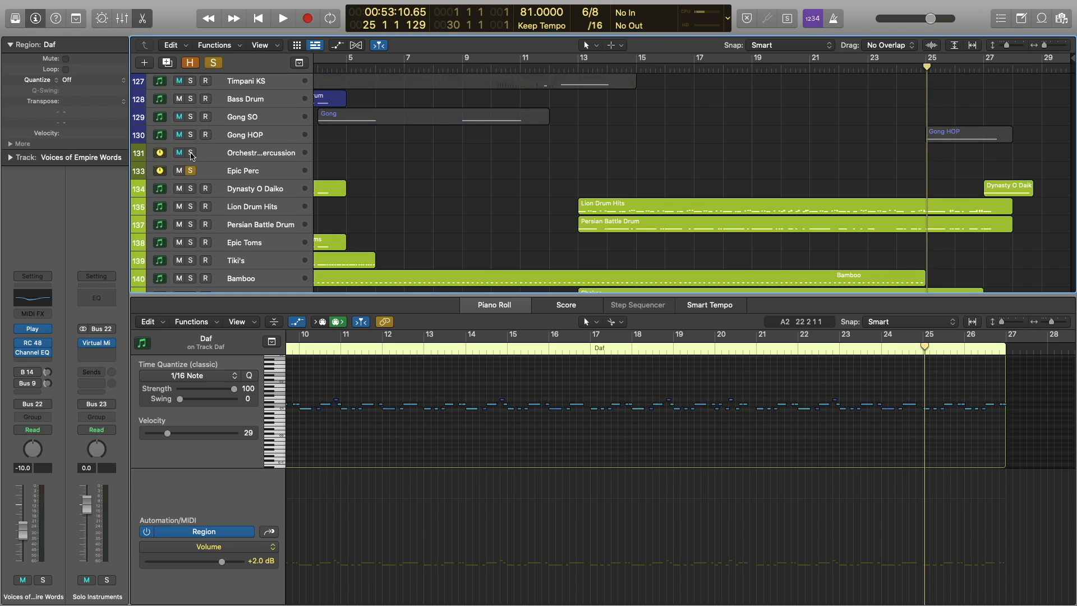
scroll(729, 138, "down", 5)
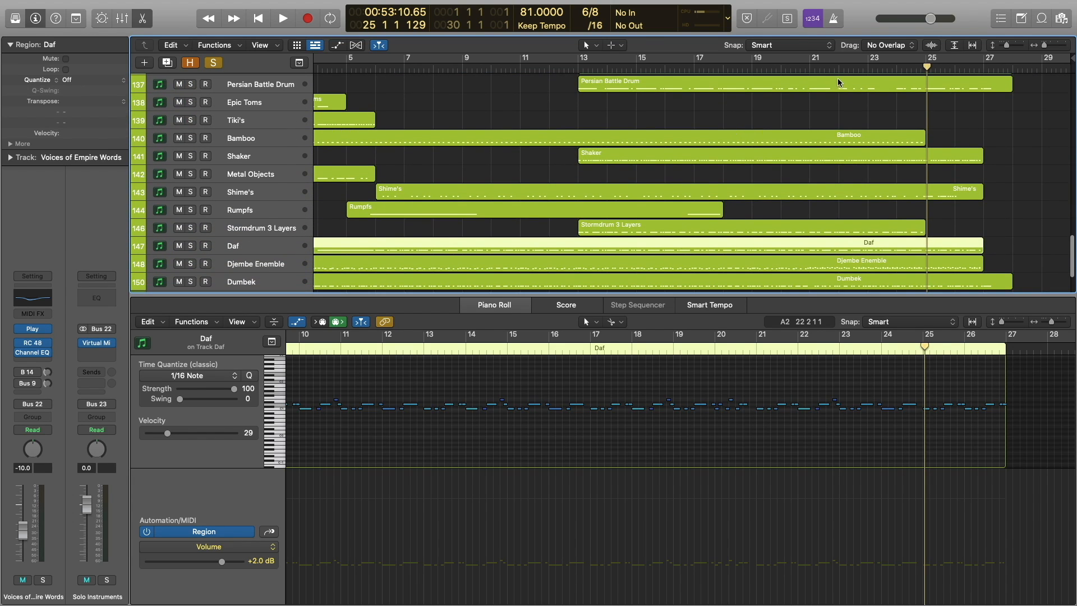
- Play both percussion groups from just before bar 21 while adding the Djembe Enemble and Dumbek regions to the Daf notes in the piano roll
left_click(801, 68)
key("space")
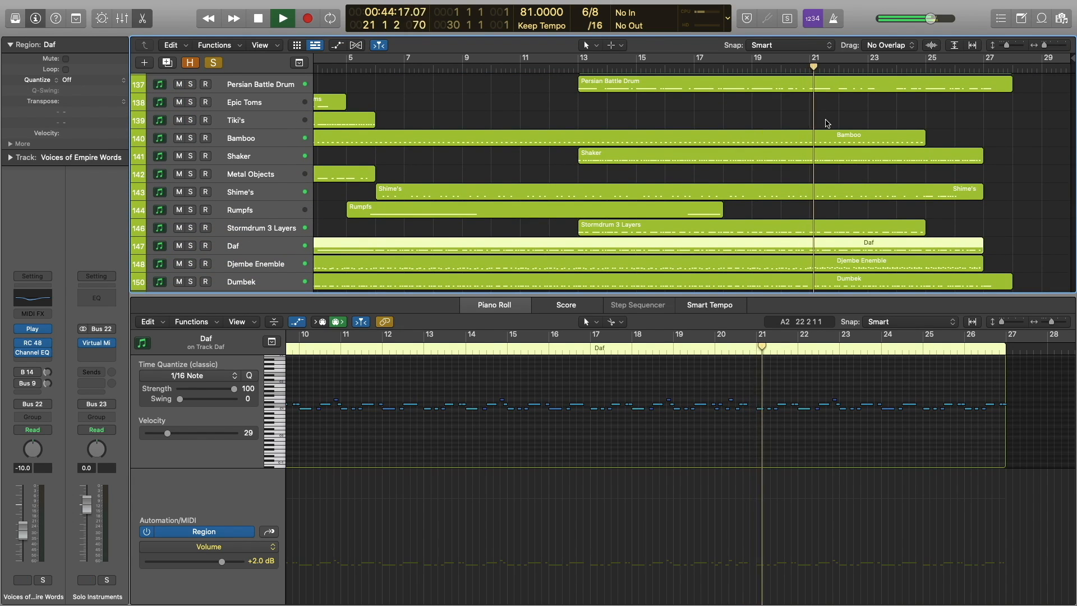
left_click(852, 261, "shift")
scroll(852, 258, "down", 1)
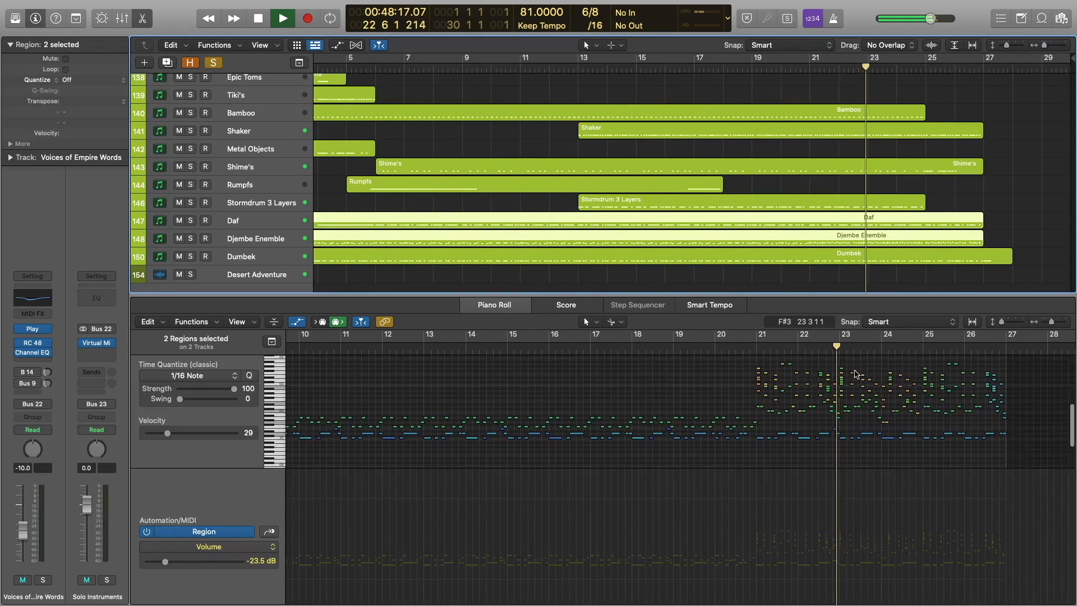
scroll(856, 374, "up", 1)
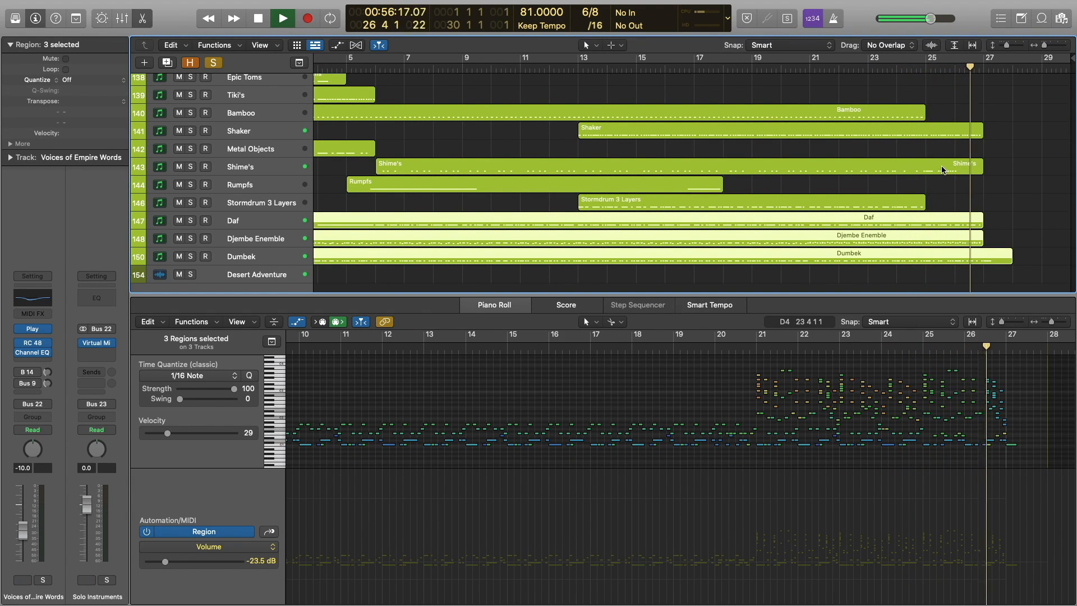
- Add the Shaker, Lion Drum Hits and Persian Battle Drum regions to the piano roll view during playback, and stop in bar 29
left_click(954, 133, "shift")
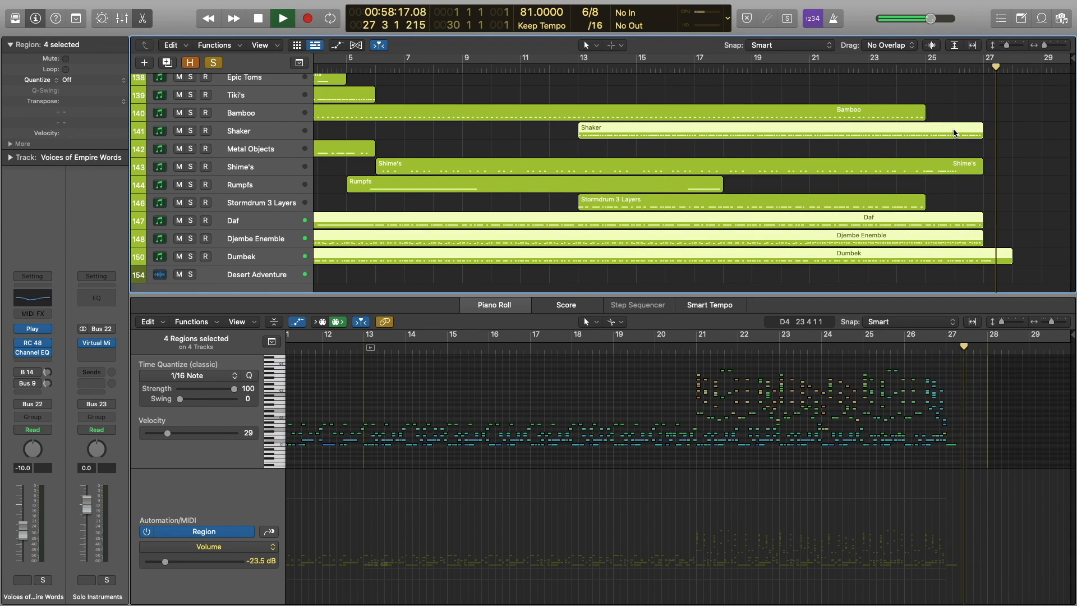
scroll(951, 126, "up", 5)
left_click(951, 132, "shift")
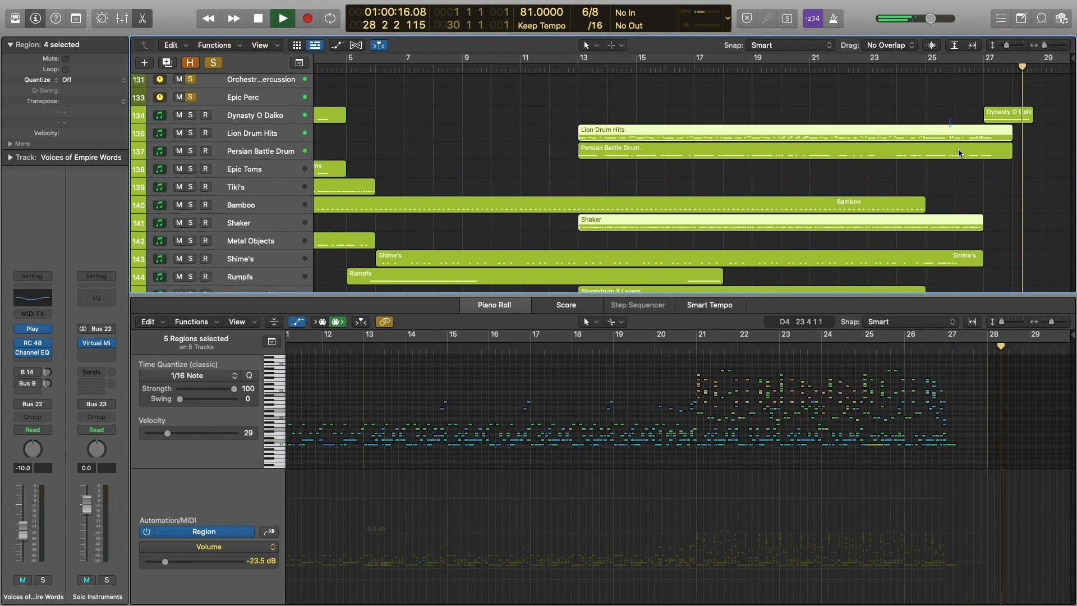
left_click(951, 151, "shift")
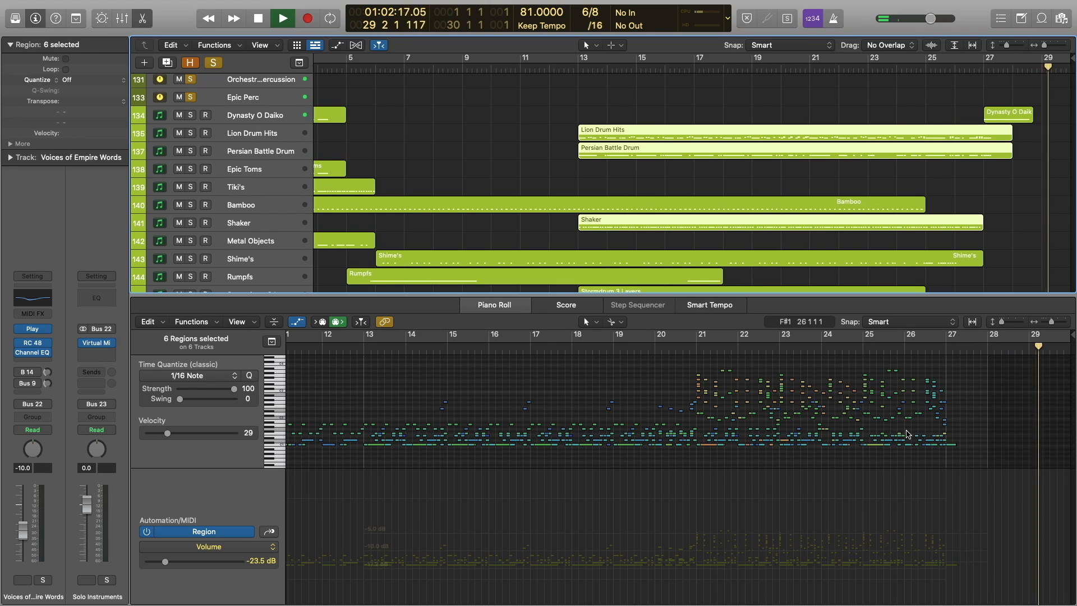
key("space")
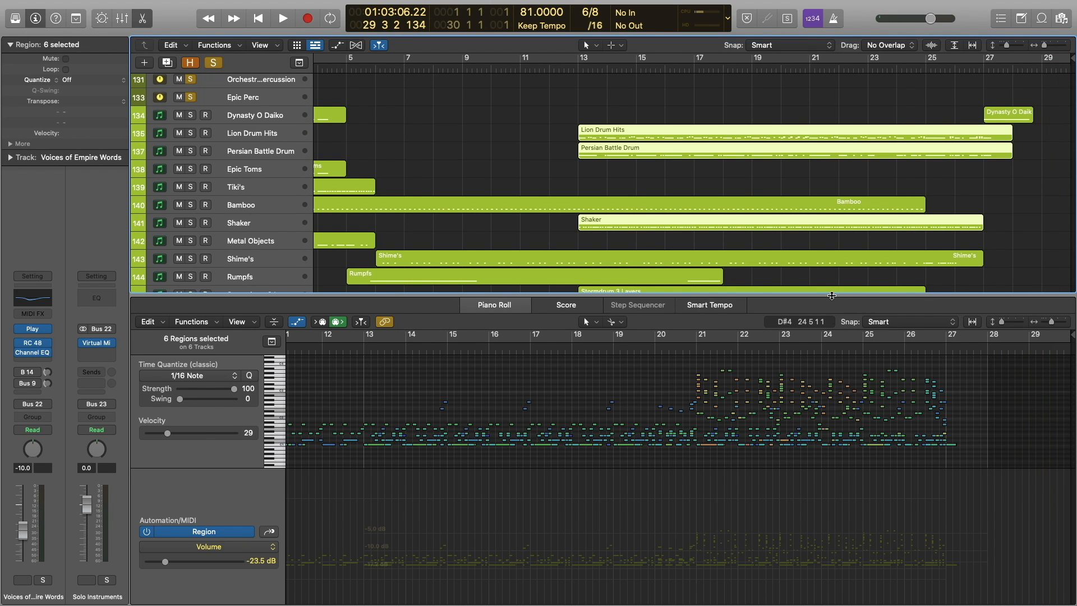
- Close the piano roll, deselect the regions, and unsolo the orchestral percussion and Epic Perc groups
key("p")
left_click(821, 263)
scroll(820, 263, "up", 3)
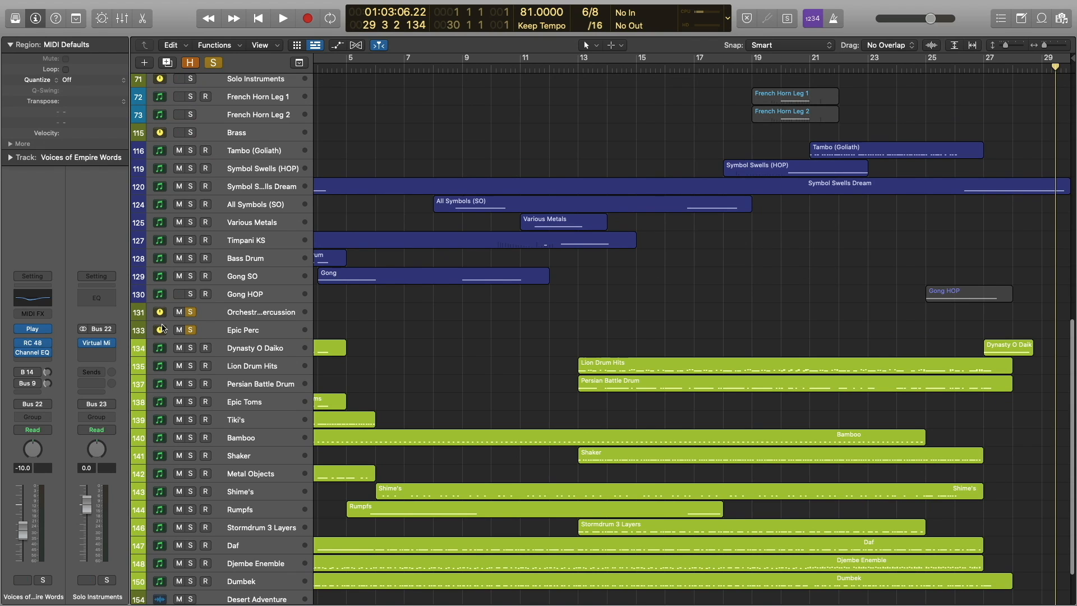
left_click(190, 312)
left_click(190, 331)
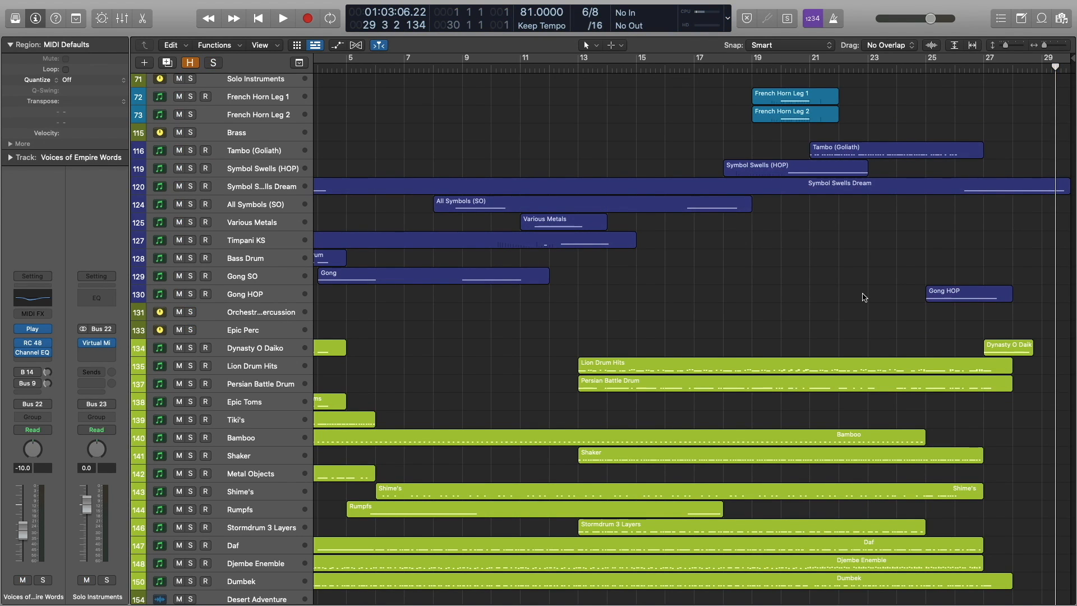
scroll(864, 297, "up", 6)
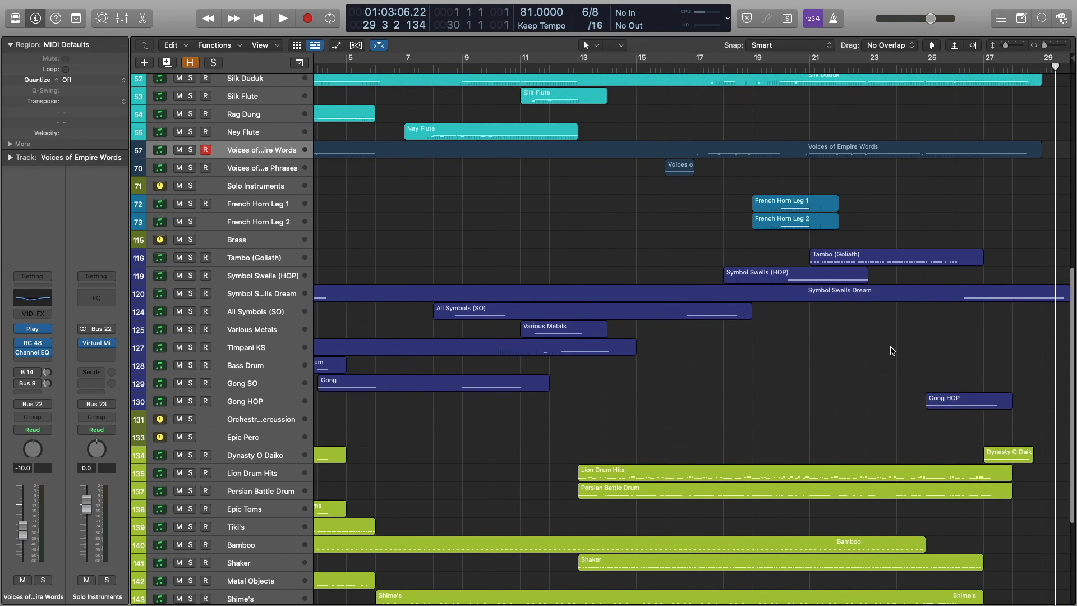
- Show the Gong HOP region's note in the piano roll and play the arrangement from about bar 24, stopping in bar 29
double_click(966, 406)
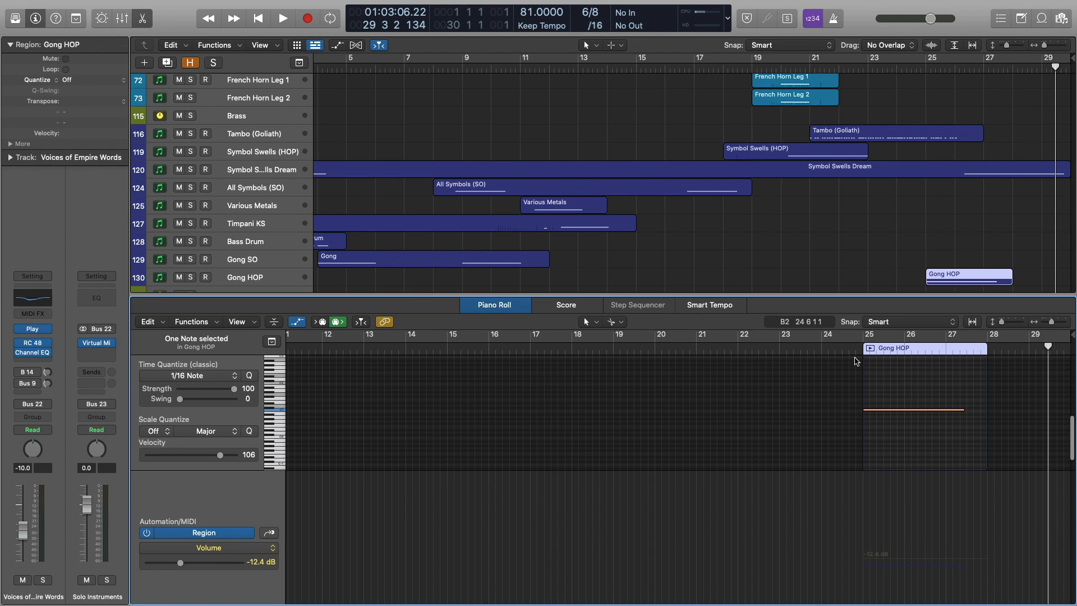
left_click(859, 351)
scroll(950, 186, "down", 5)
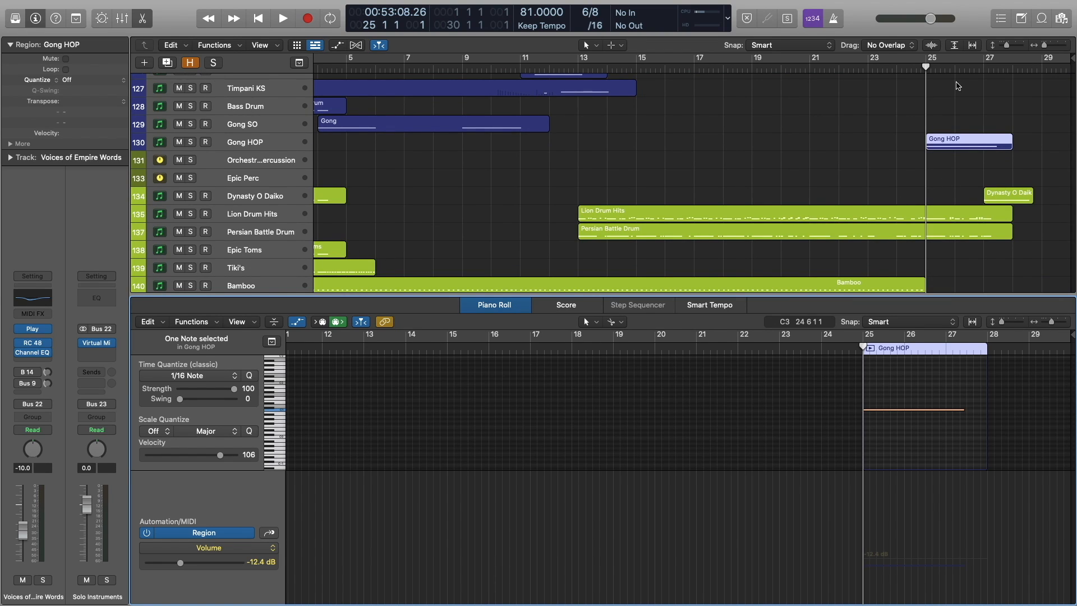
left_click(898, 68)
key("space")
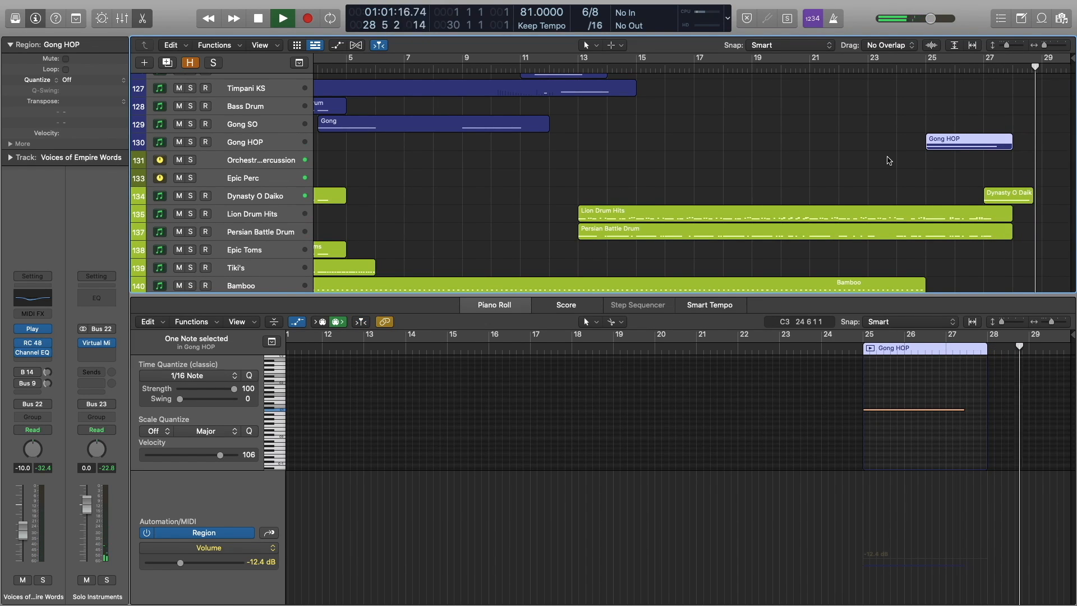
left_click(888, 160)
key("space")
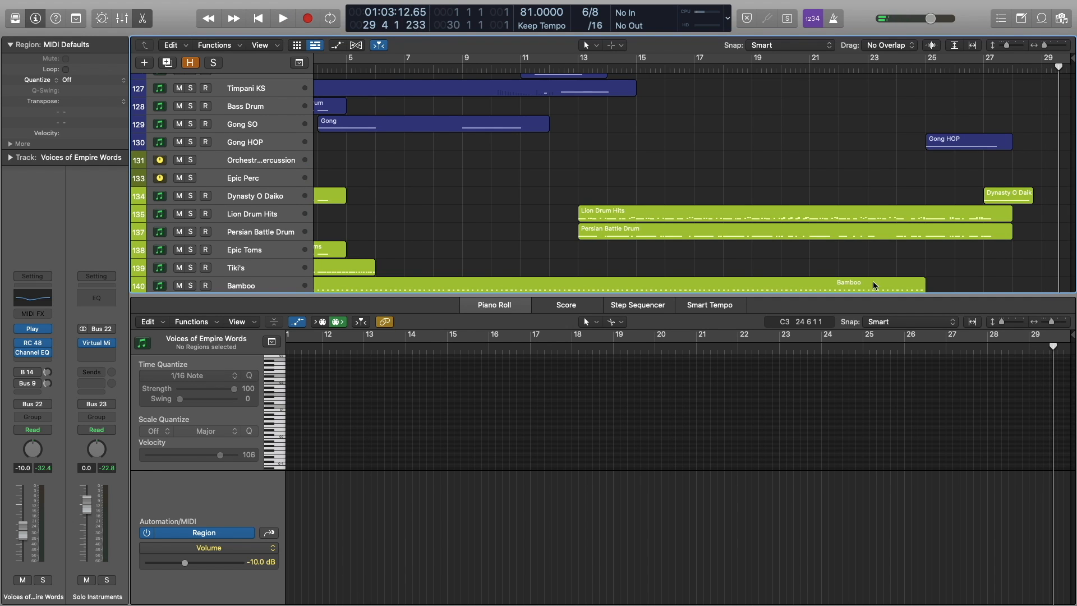
- Close the piano roll and switch on solo mode with the string and solo-instrument tracks in view
key("p")
scroll(928, 269, "up", 15)
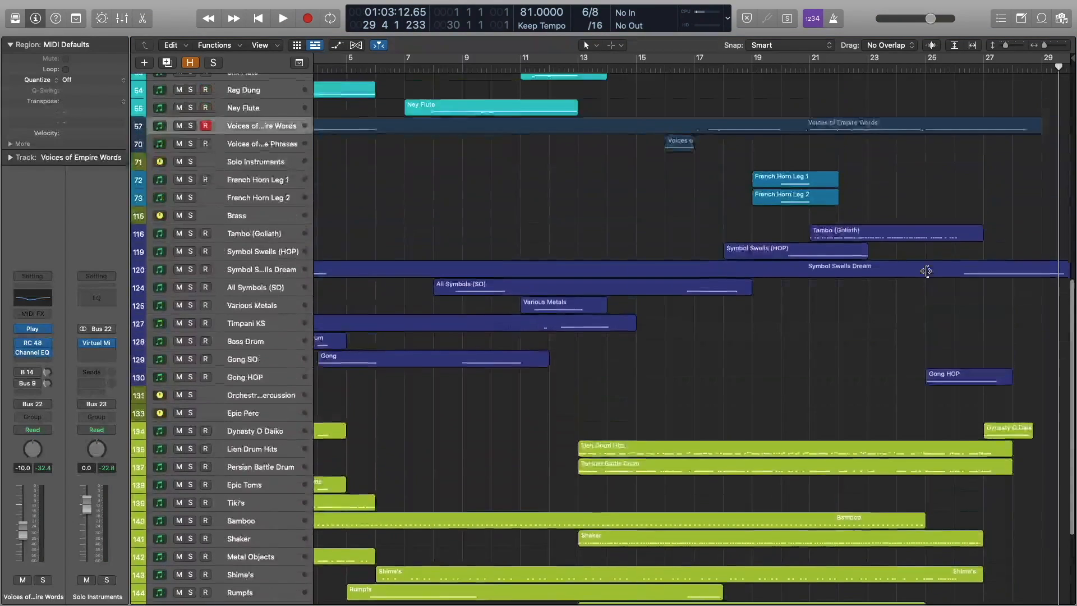
scroll(928, 253, "up", 5)
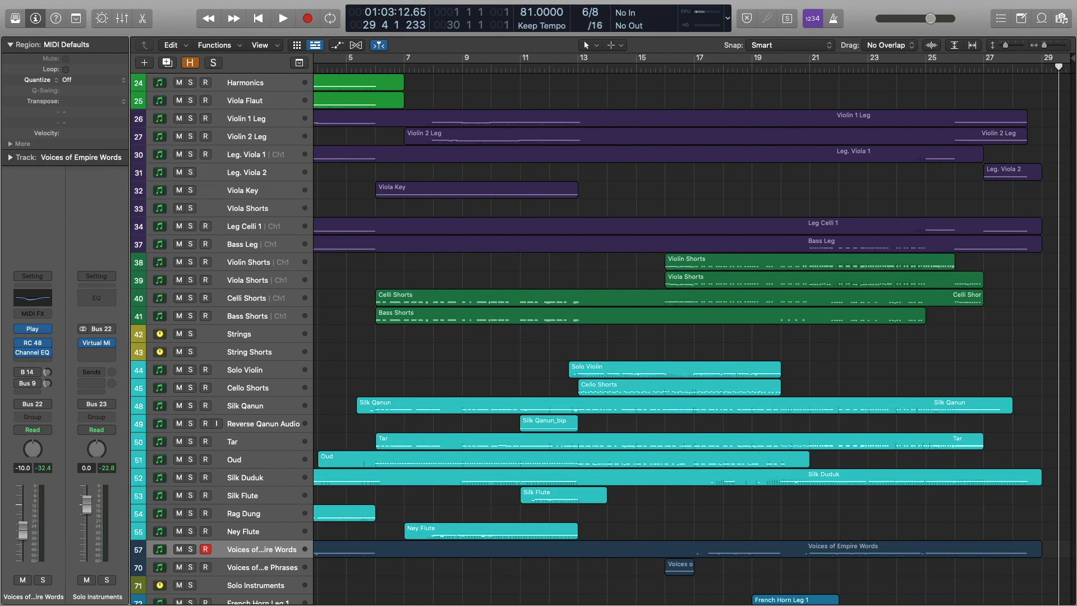
key("s")
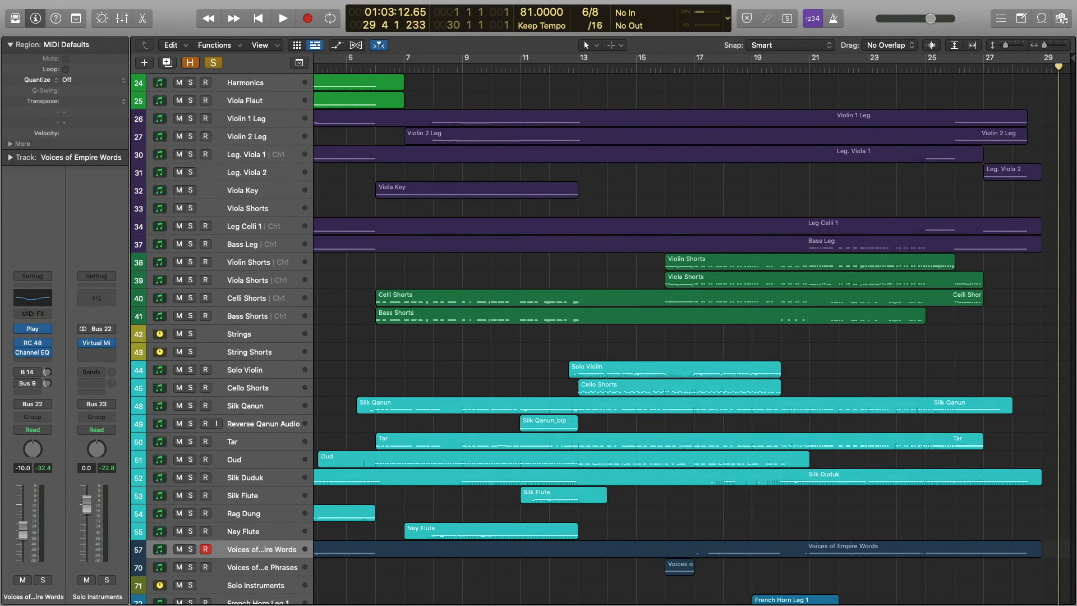
- View the EW Spaces II settings of the High String Verb, select the Violin 1 Leg track, and hide the plug-in window
key("v")
left_click_drag(537, 115, 657, 177)
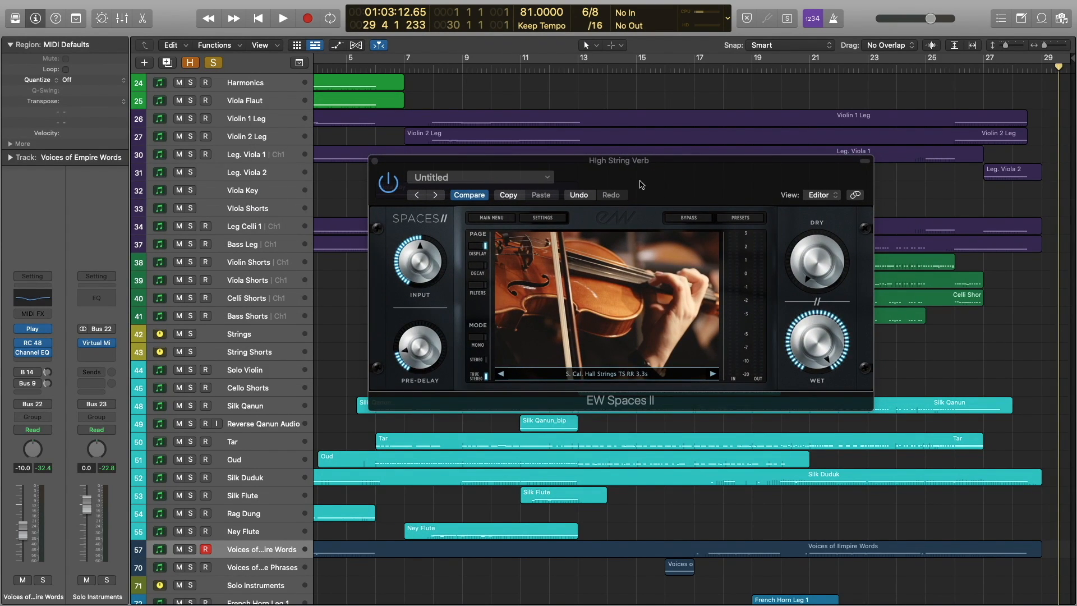
left_click(250, 119)
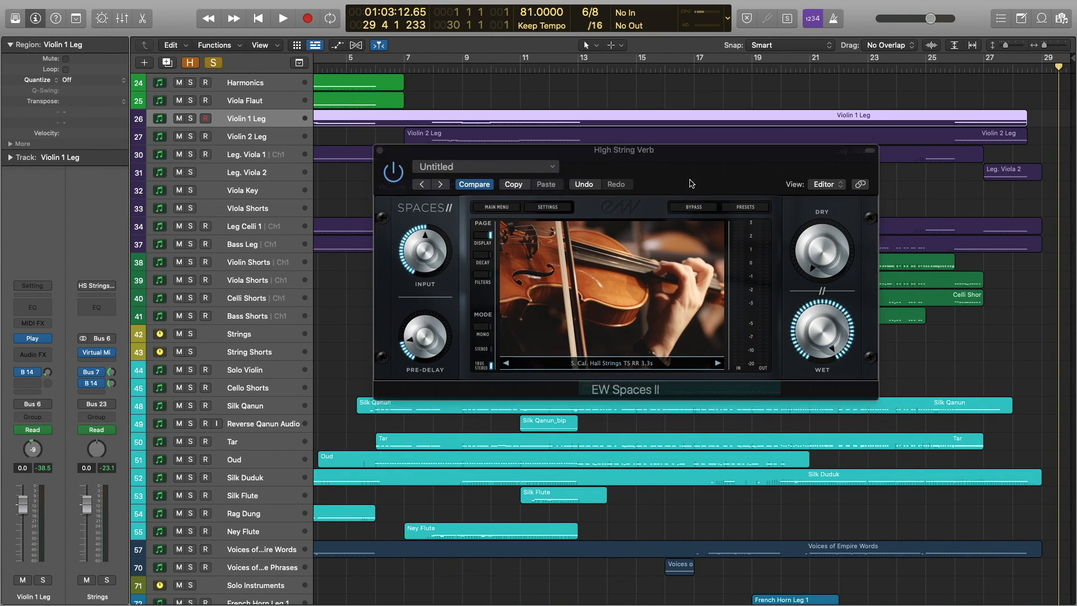
key("v")
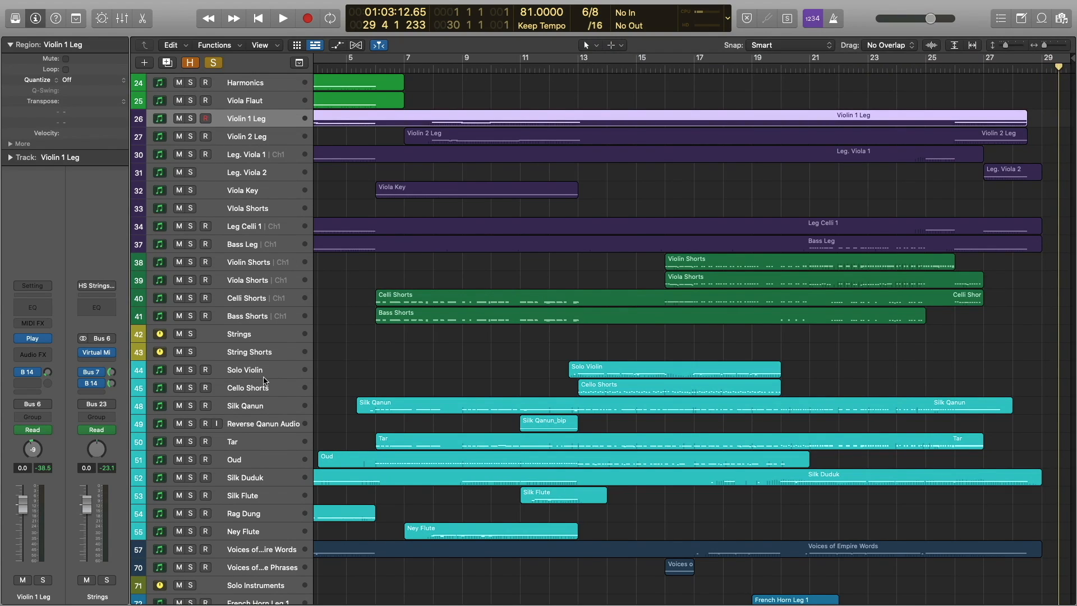
- Select the Solo Violin and the Cello Shorts track in turn and view the Stage Verb's EW Spaces II settings
left_click(245, 371)
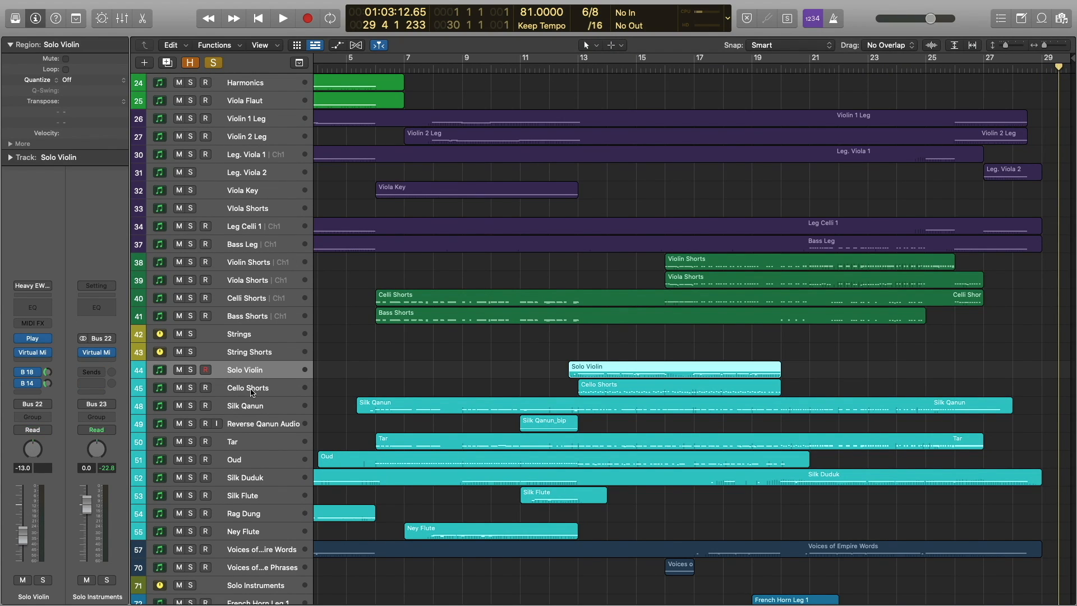
left_click(251, 391)
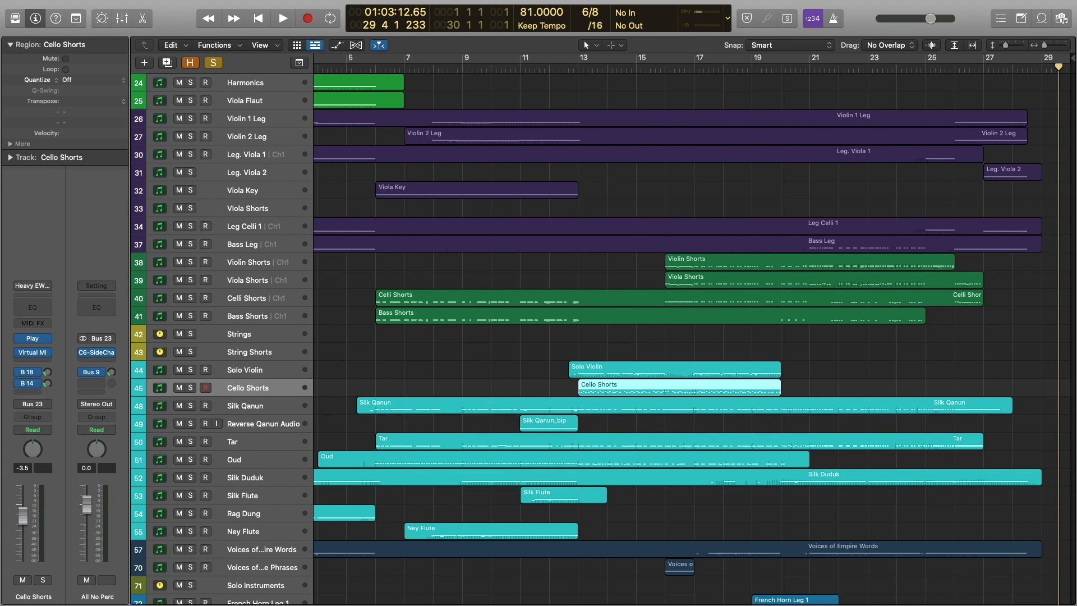
left_click_drag(808, 68, 640, 193)
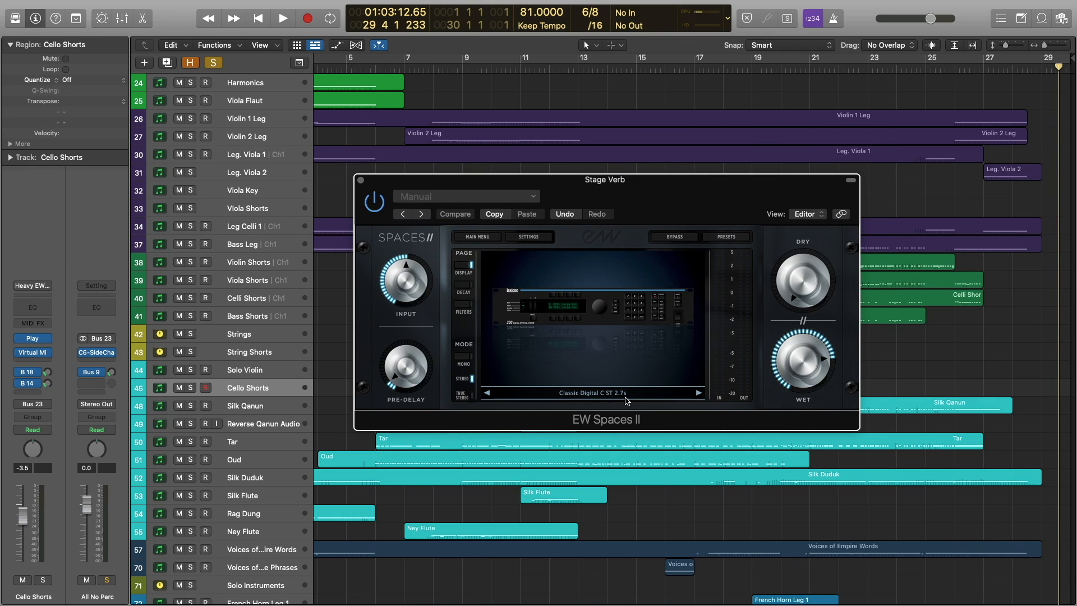
- Inspect the Cello Shorts track's Bus 18 send and the Stereo Delay plug-in on the Delay bus, closing the plug-in windows when done
left_click(30, 372)
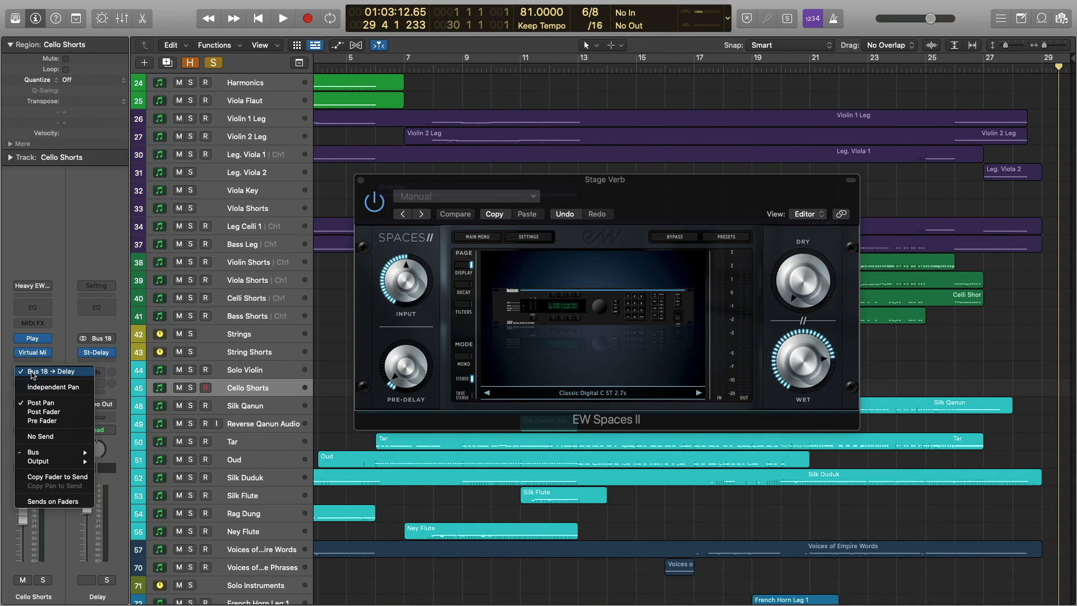
left_click(34, 239)
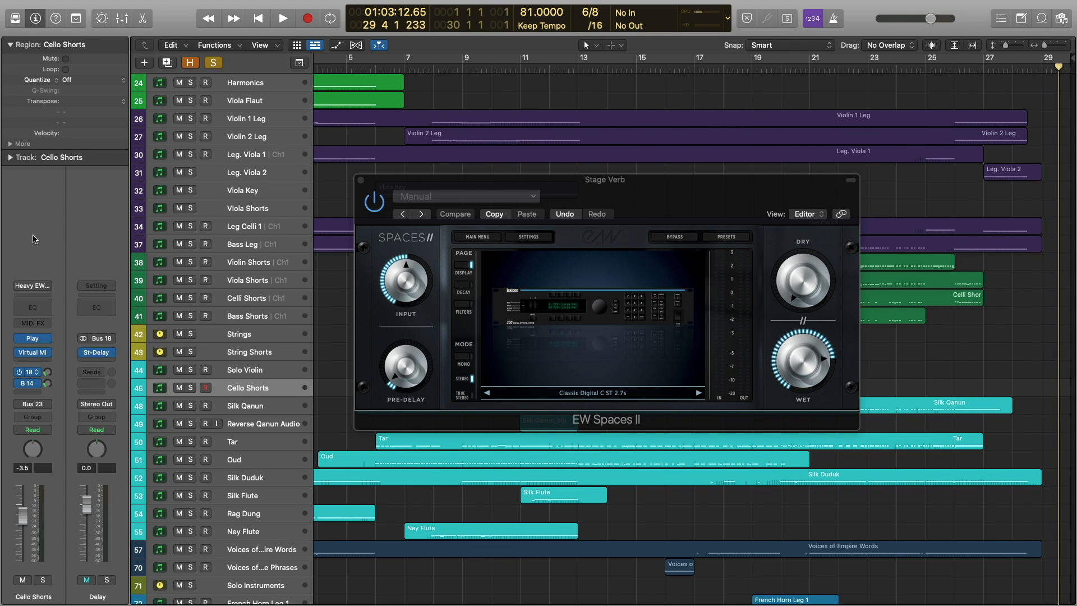
left_click(96, 353)
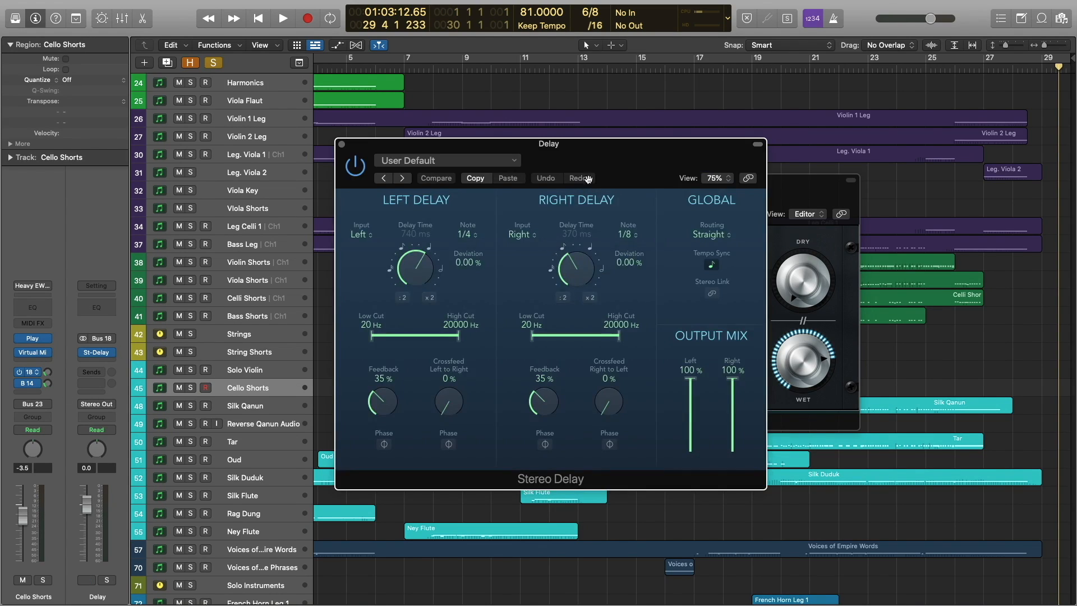
left_click_drag(589, 168, 611, 167)
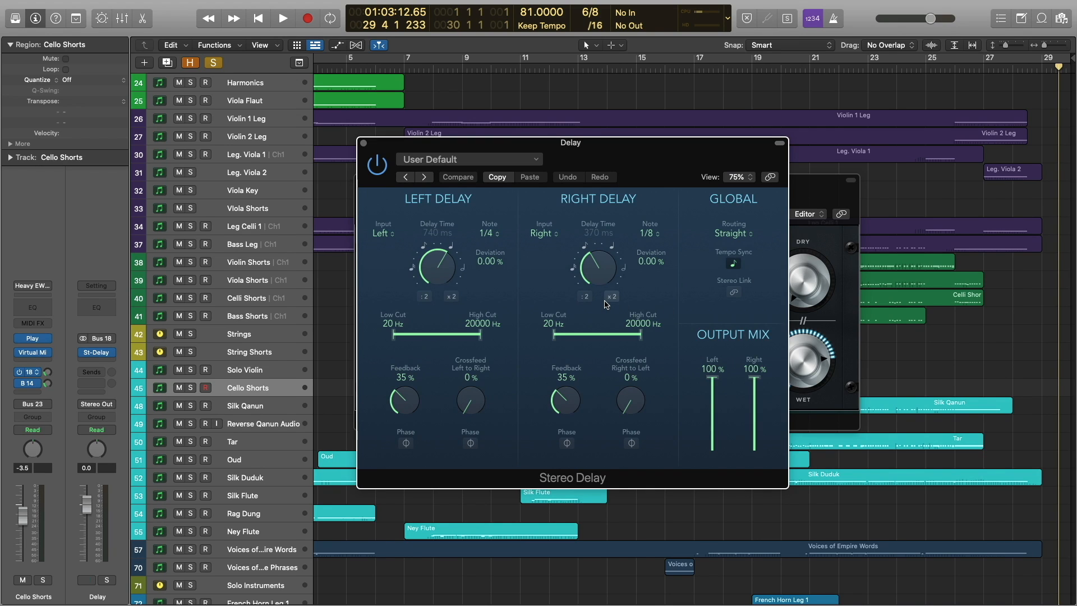
left_click(363, 143)
left_click_drag(376, 181, 1076, 143)
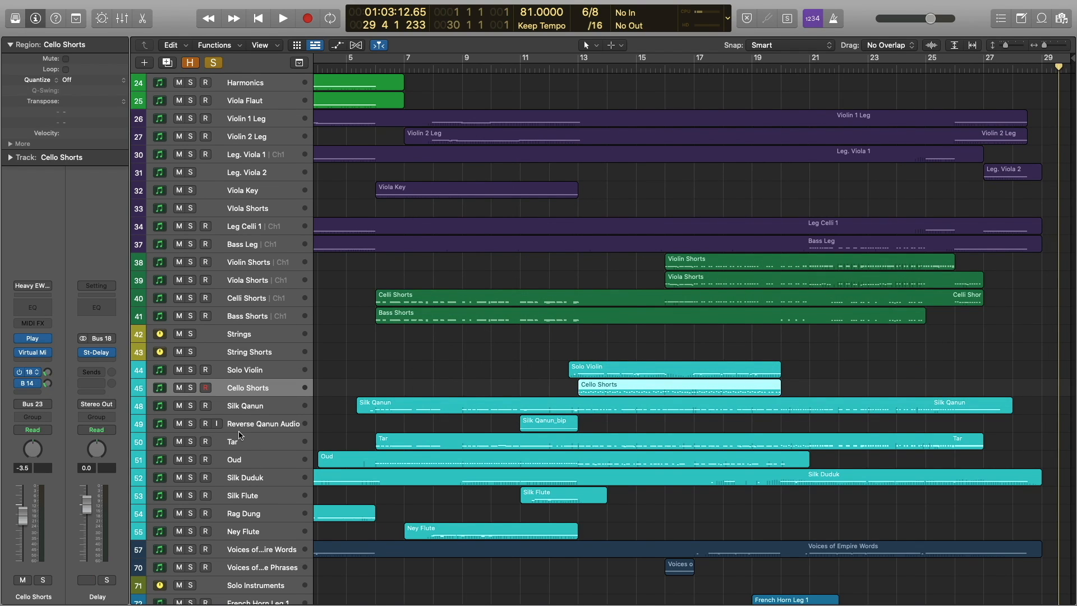
- Check the bus sends of the solo instruments from Silk Qanun down to Ney Flute and view the Long Verb's EW Spaces II settings
left_click(242, 411)
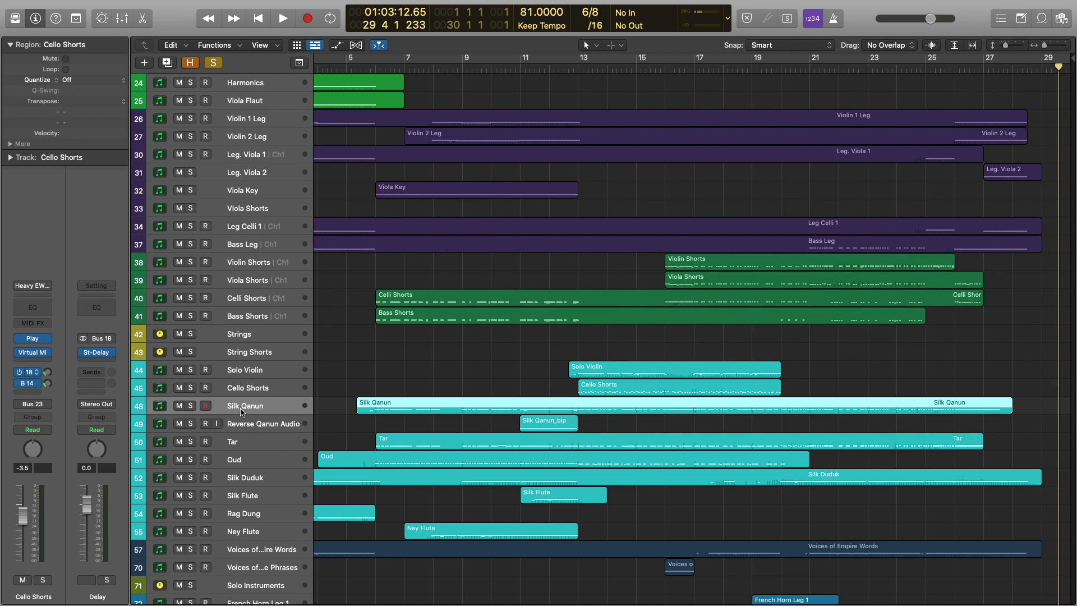
left_click(243, 447)
left_click(243, 466)
left_click(244, 476)
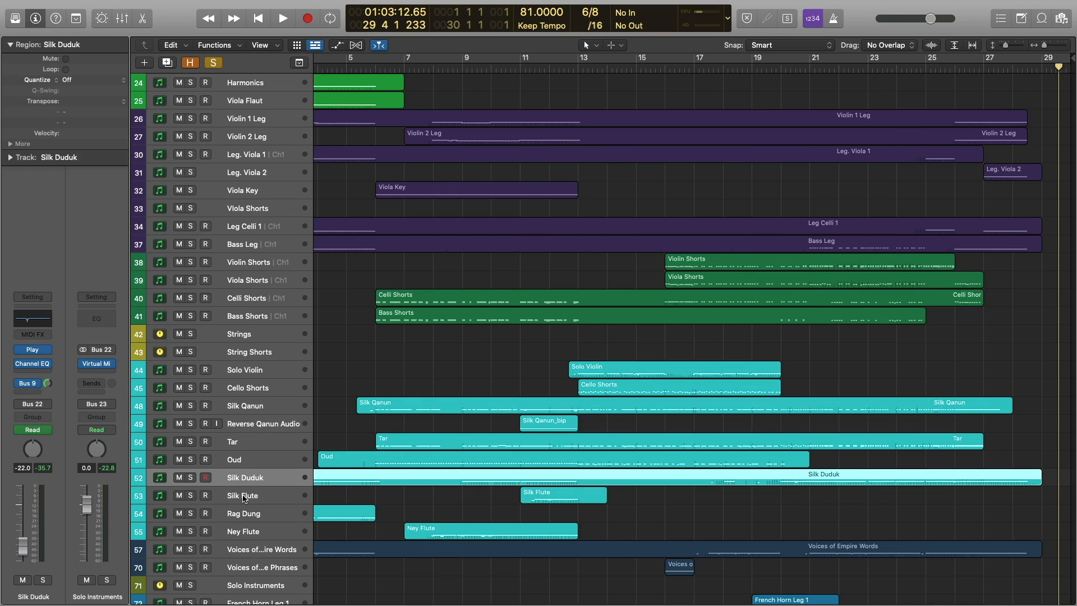
left_click(247, 498)
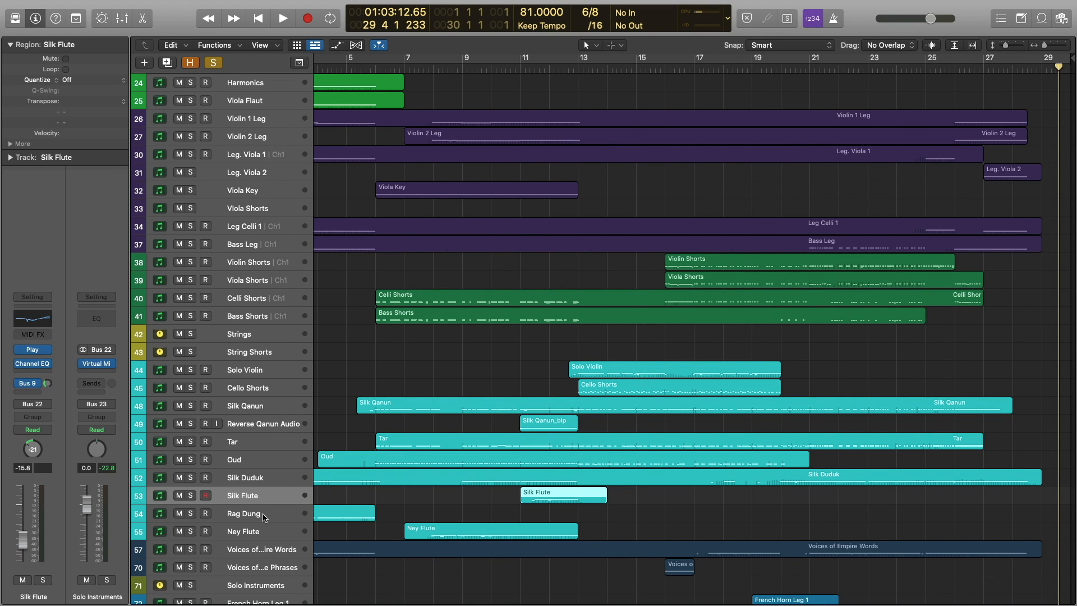
left_click(264, 516)
left_click(263, 536)
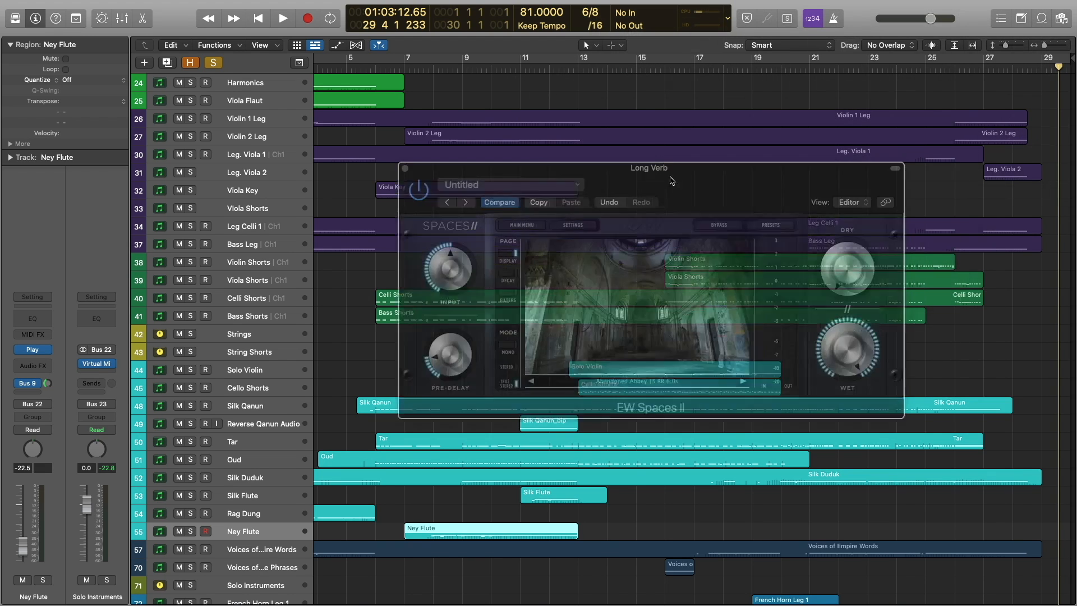
left_click_drag(669, 178, 603, 198)
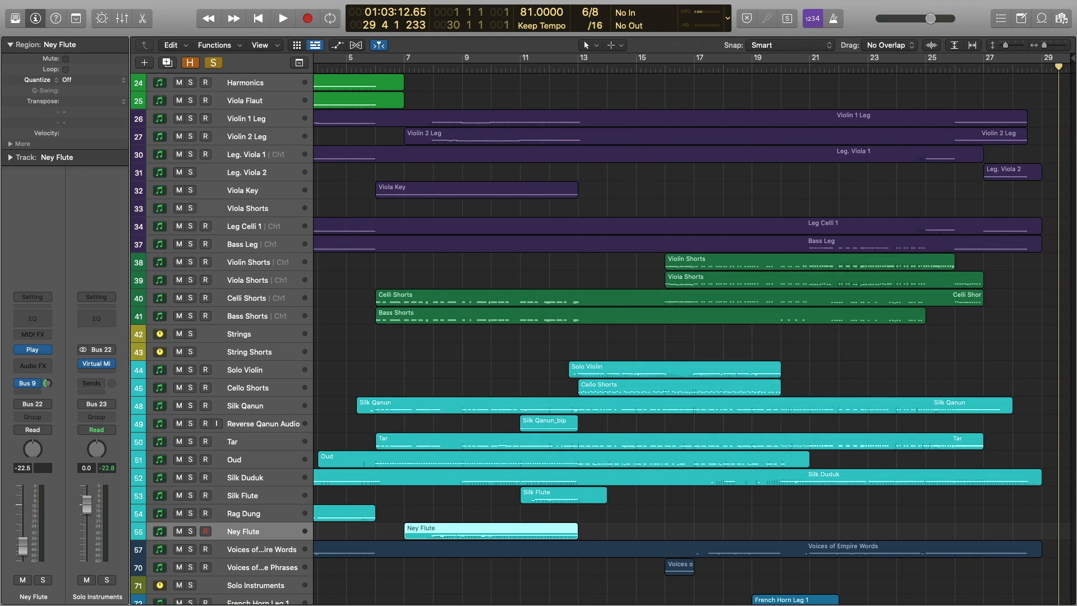
- Select the French Horn Leg 1 track and view the Brass Verb's EW Spaces II settings, closing the window when done
scroll(529, 284, "down", 8)
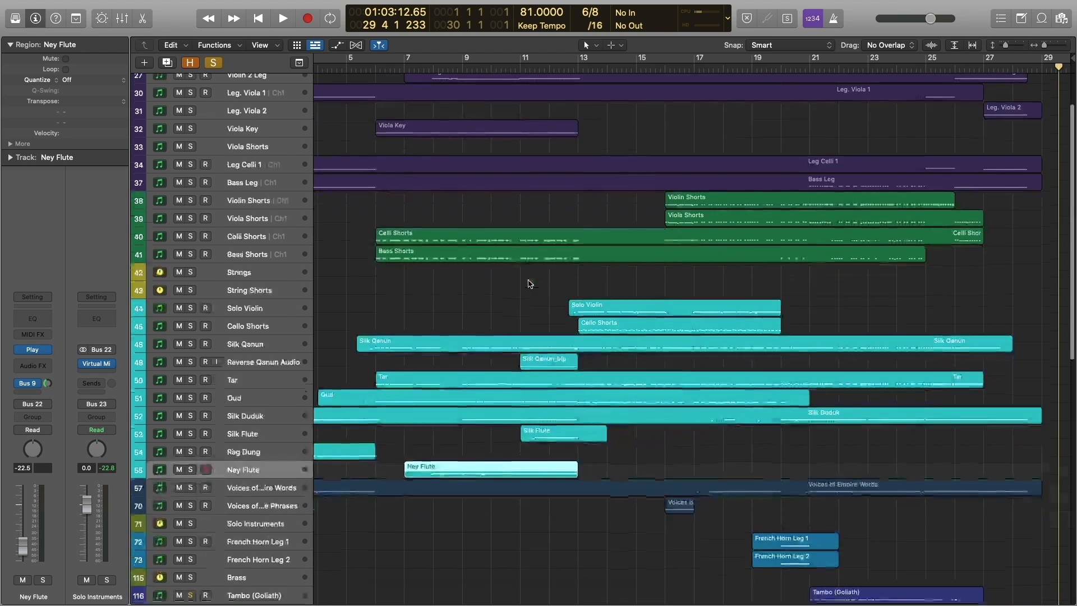
left_click(246, 459)
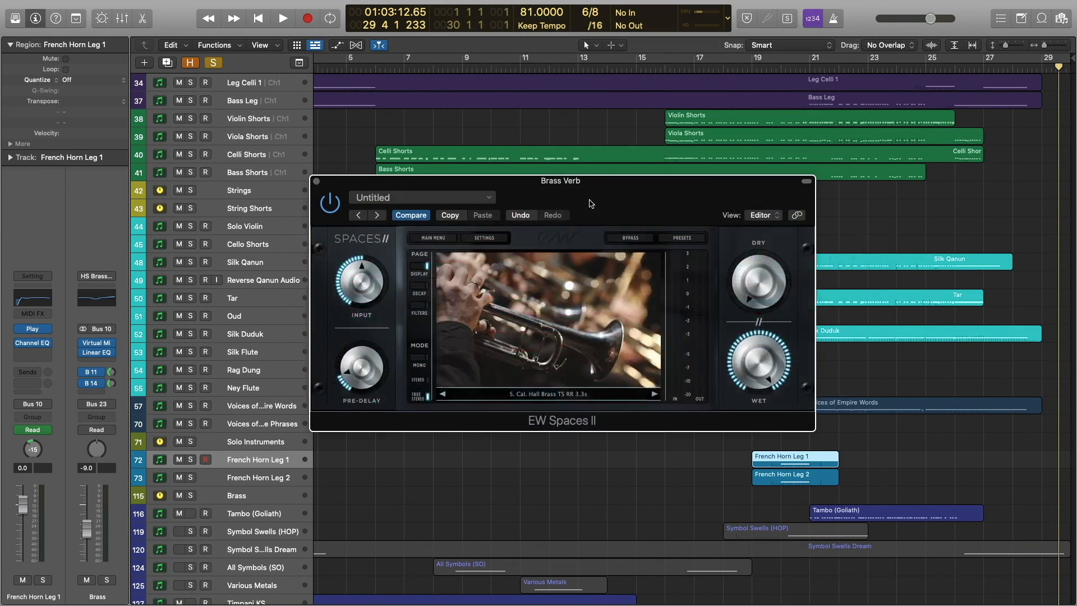
left_click_drag(594, 172, 1076, 204)
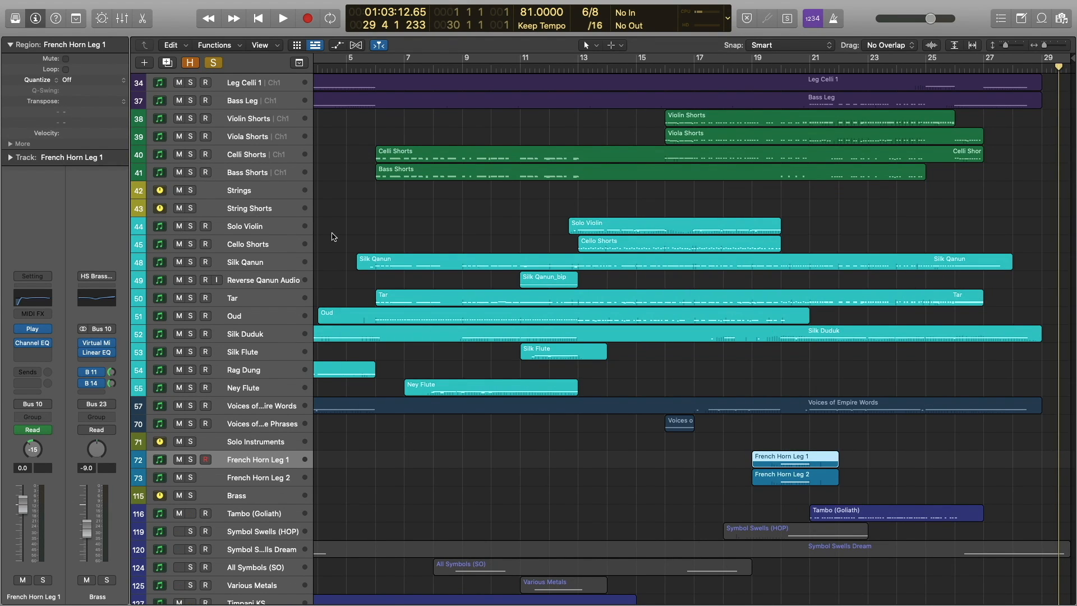
- Select the Timpani KS track and view the Perc Verb's EW Spaces II settings for the orchestral percussion
scroll(296, 285, "down", 6)
left_click(267, 440)
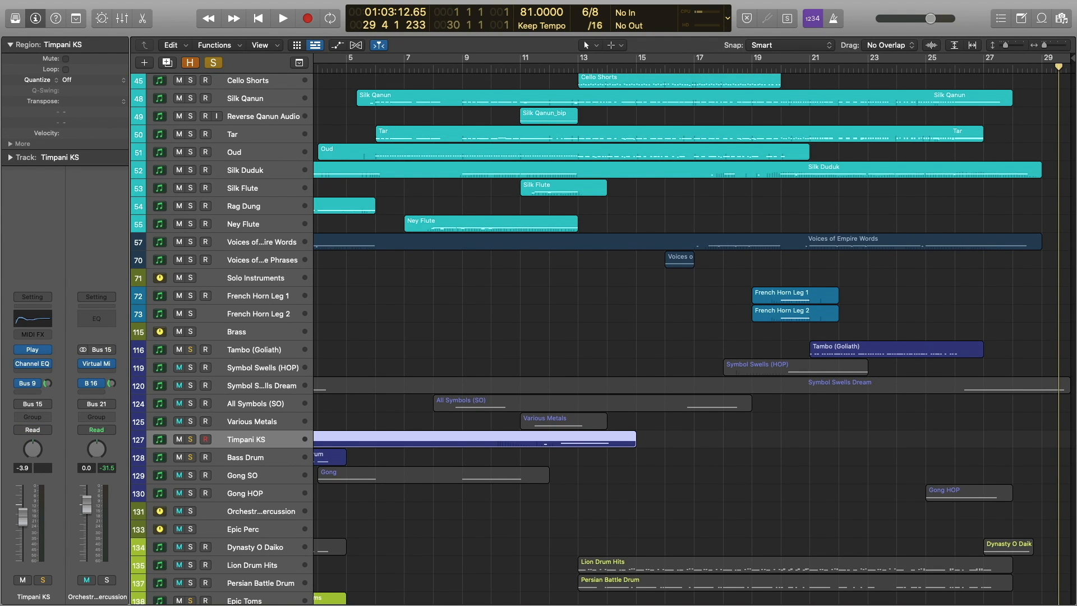
left_click_drag(450, 225, 671, 197)
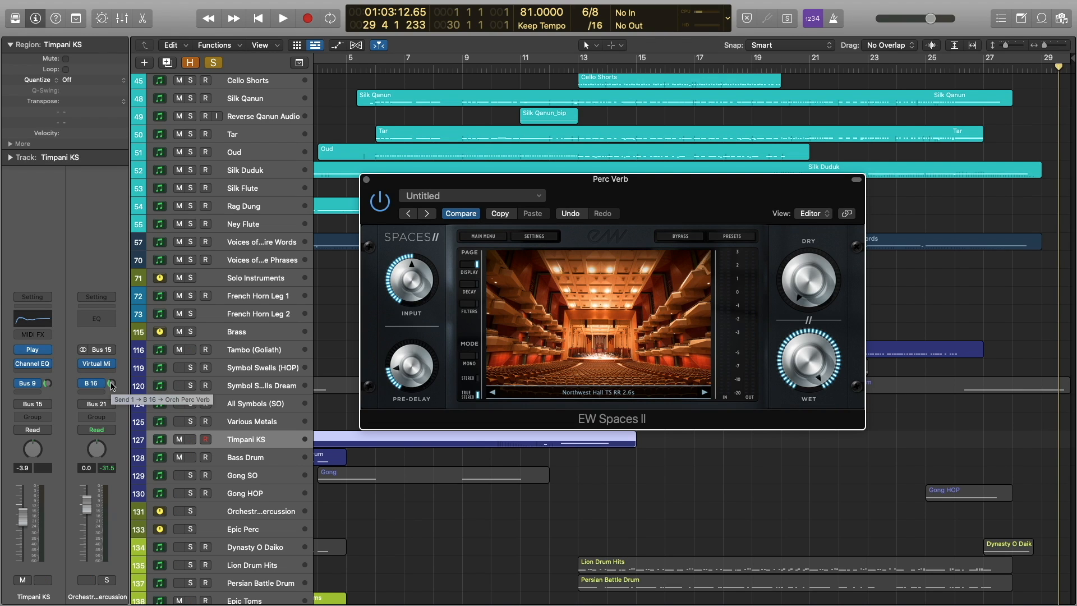
- Return to the French Horn Leg 1 track, review the Stage Verb's EW Spaces II settings, and close its window
left_click(250, 296)
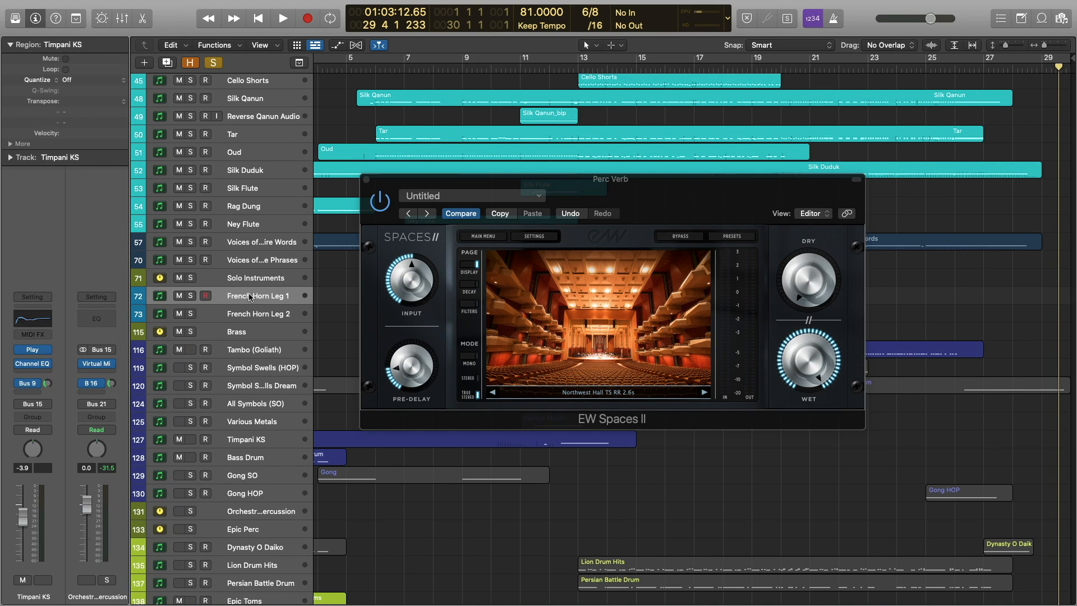
left_click(180, 336)
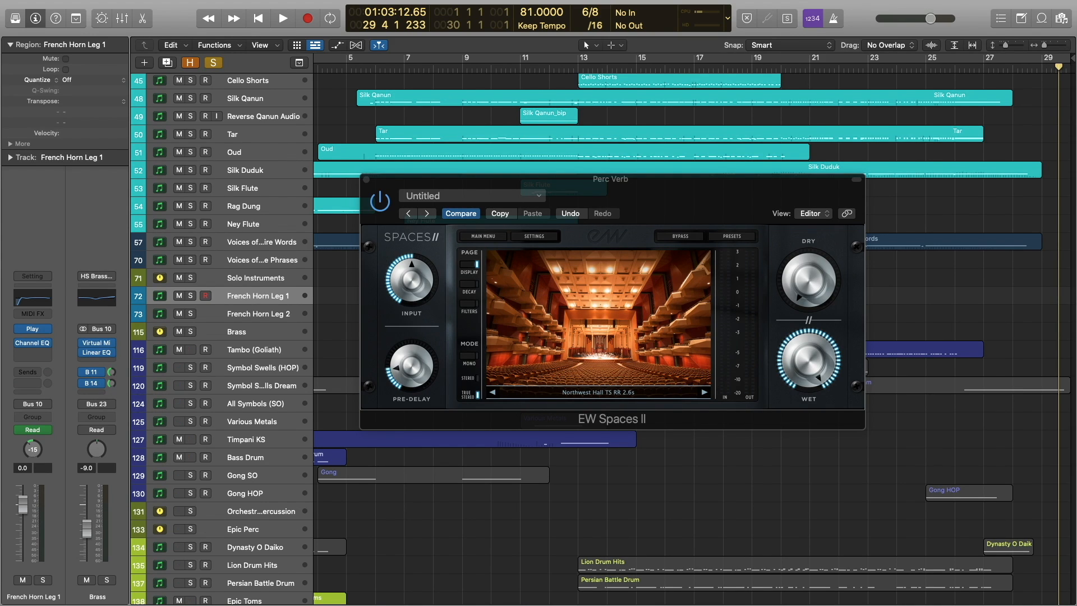
left_click_drag(624, 262, 648, 246)
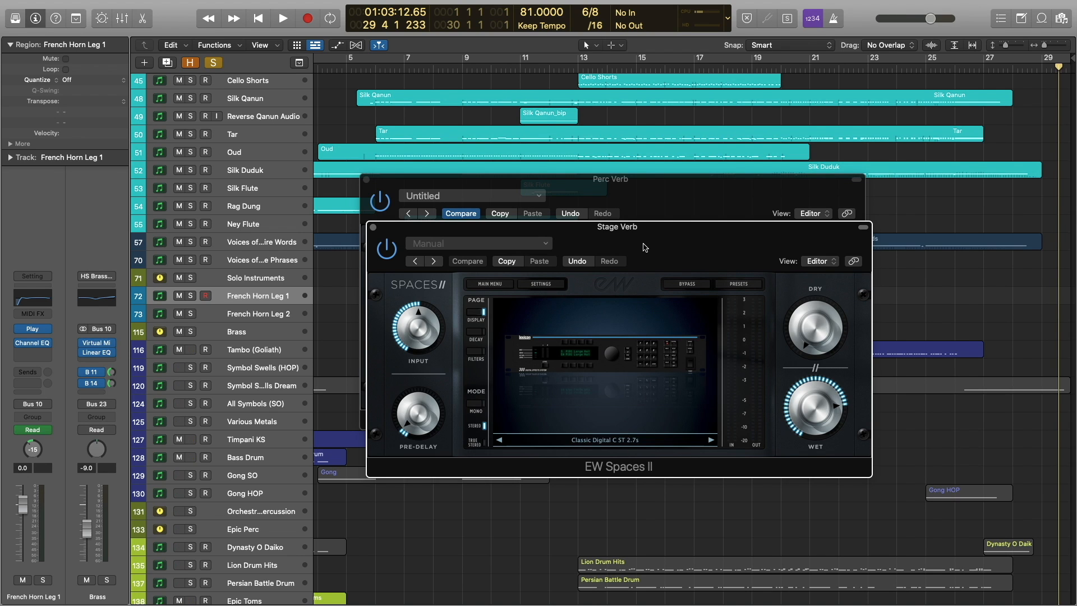
key("super+w")
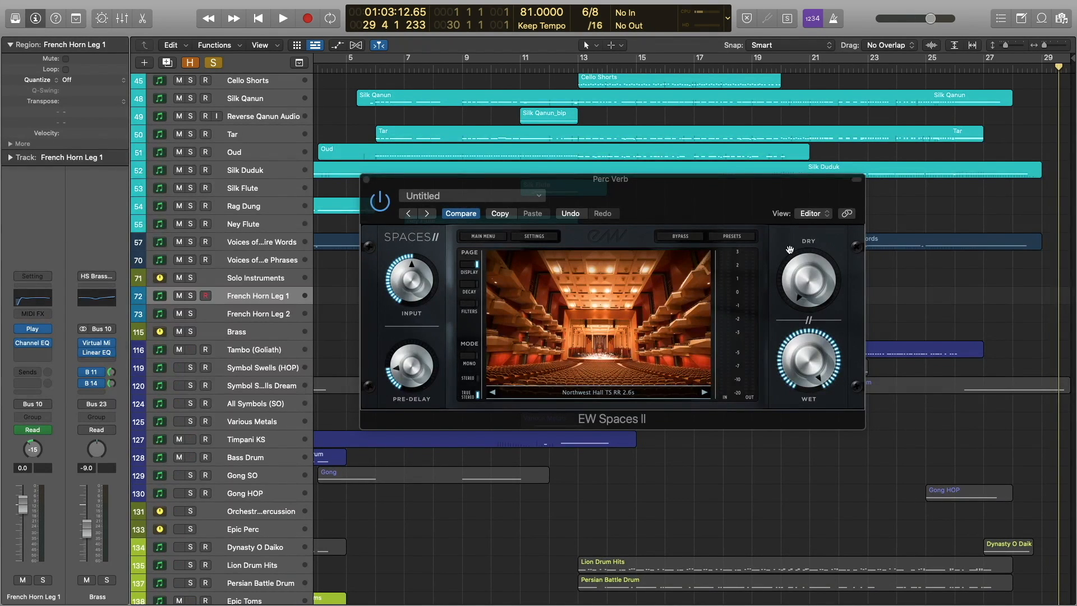